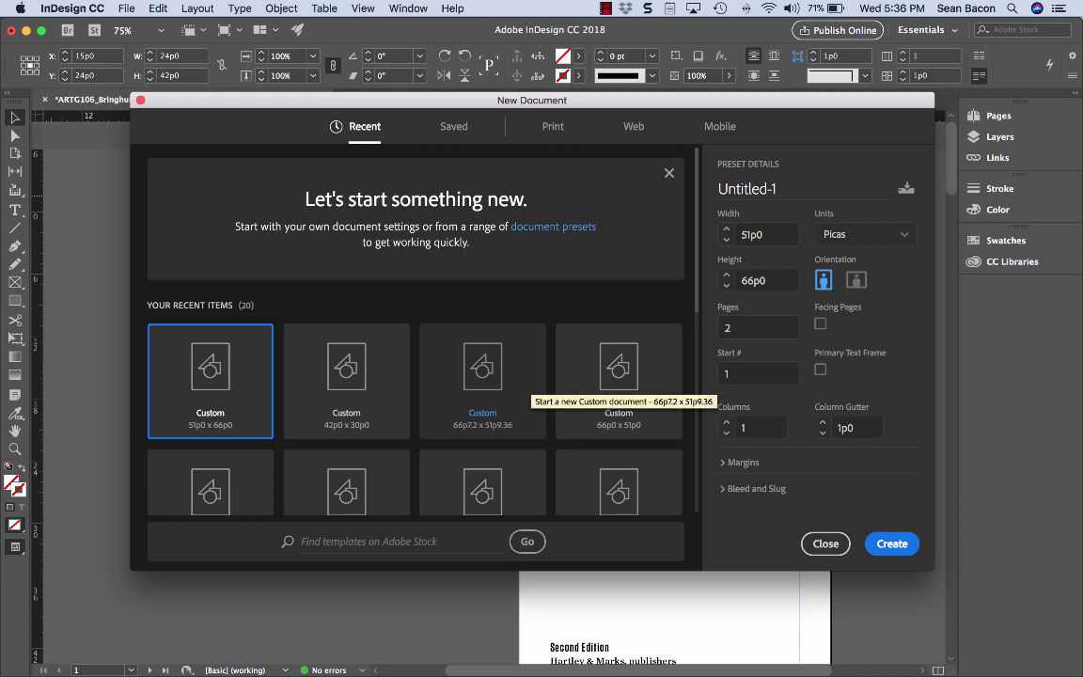
# - Set the new document's width to 30p0 and its height to 48p0
pyautogui.doubleClick(767, 234)
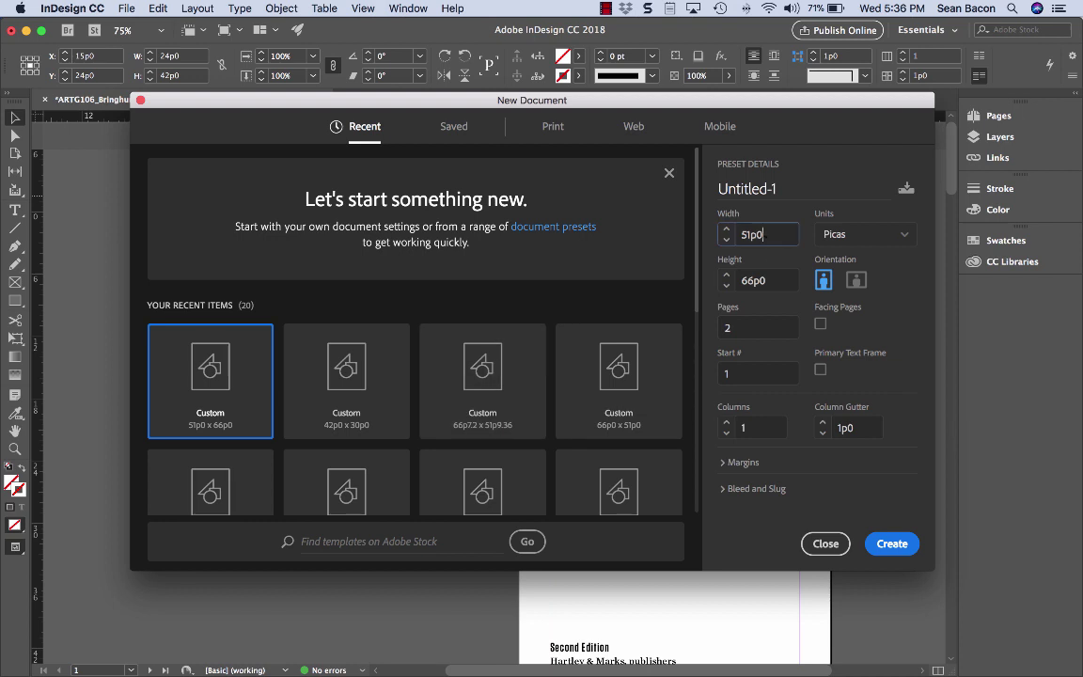
pyautogui.write('30p0')
pyautogui.doubleClick(756, 280)
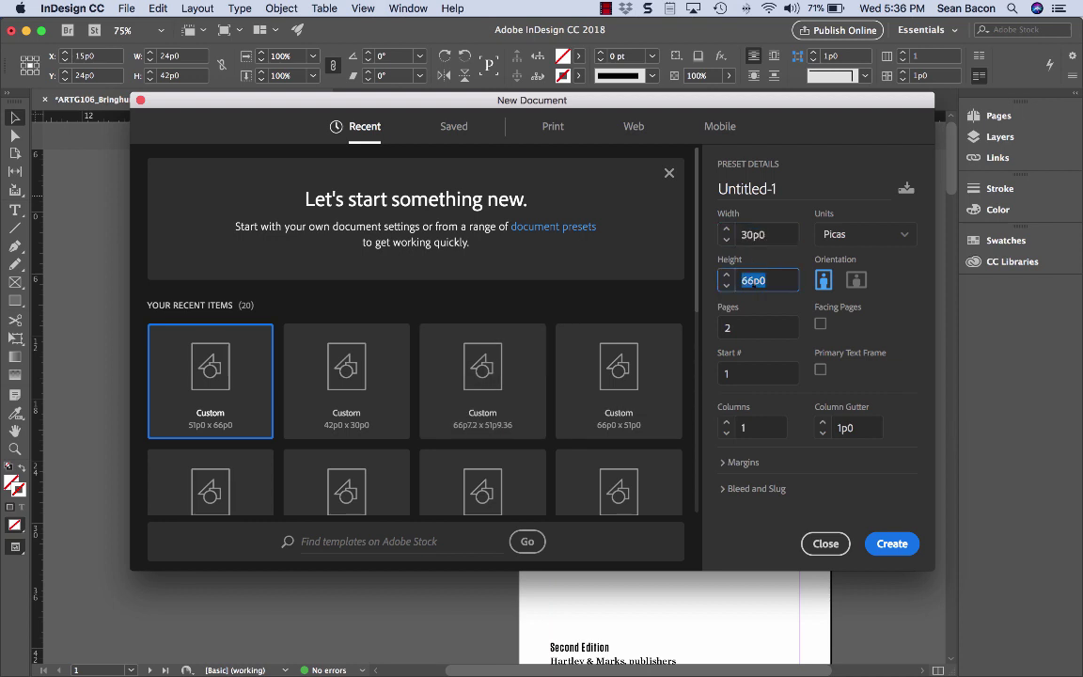
pyautogui.write('48p0')
pyautogui.press('Tab')
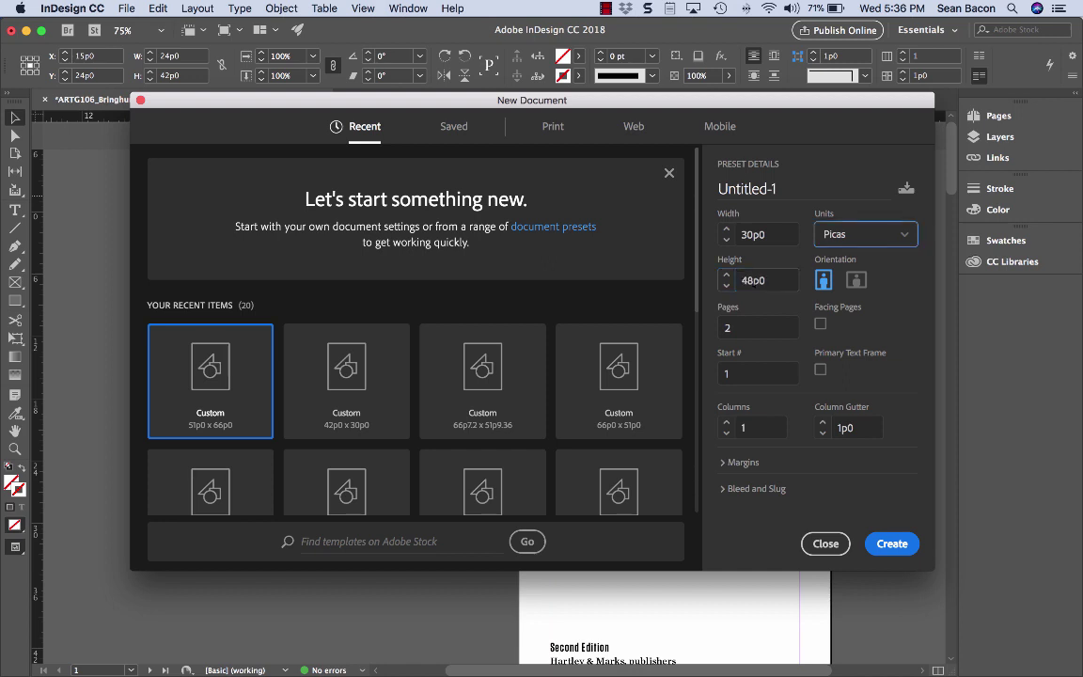
# - Set the new document to 15 pages and turn on facing pages
pyautogui.doubleClick(746, 326)
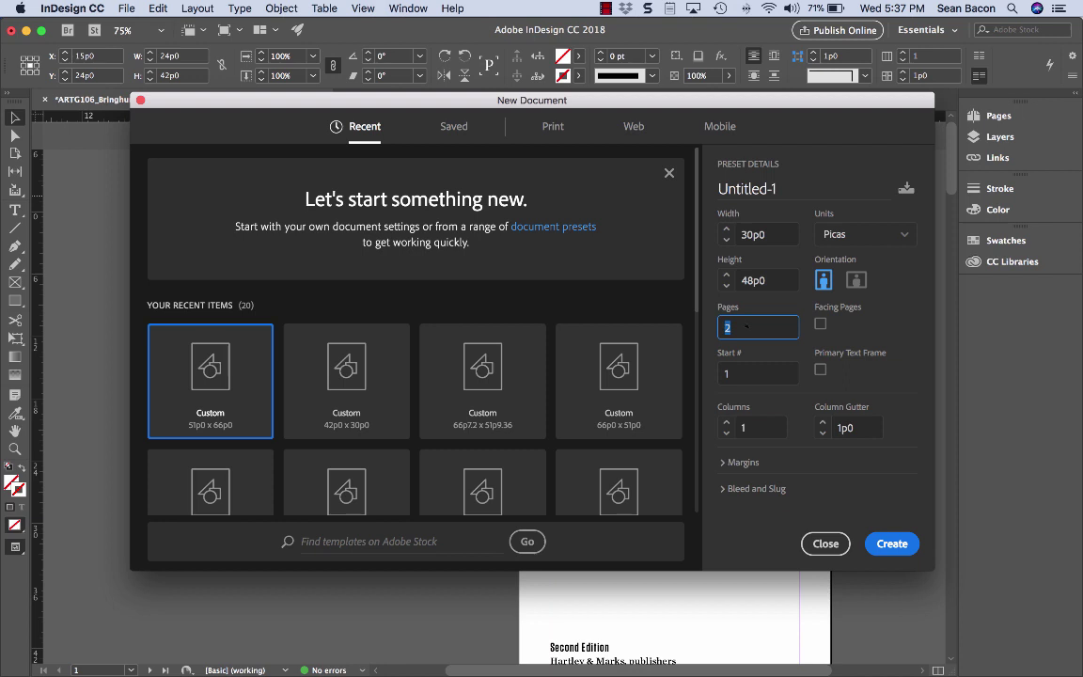
pyautogui.write('15')
pyautogui.click(820, 324)
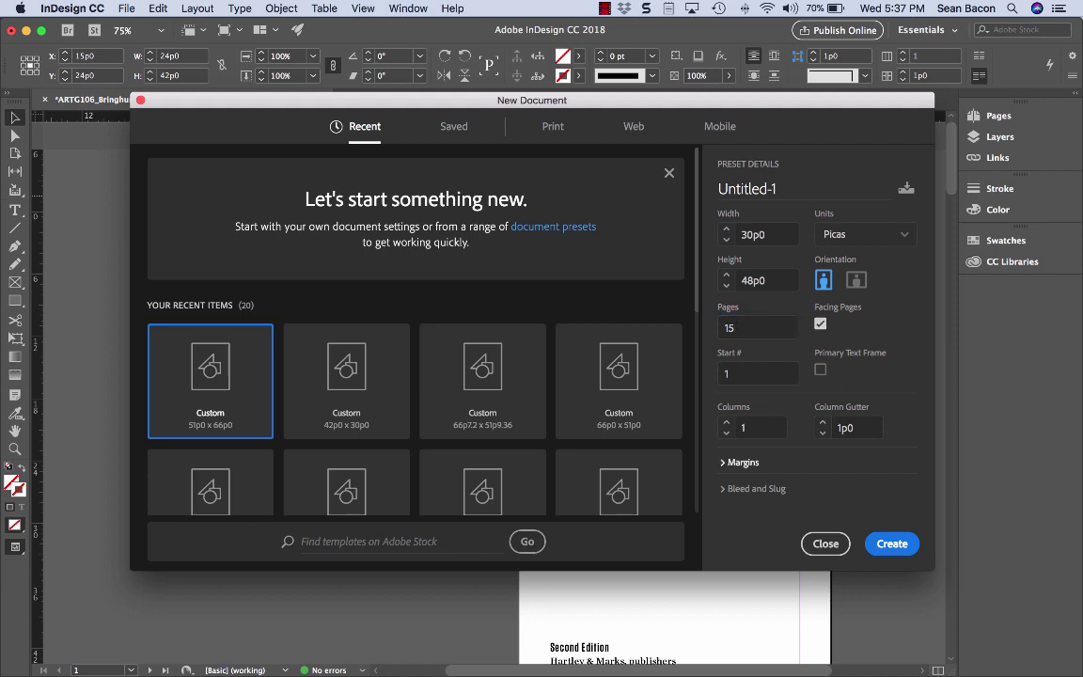
# - Set the new document's margins to .5in on all sides
pyautogui.click(741, 461)
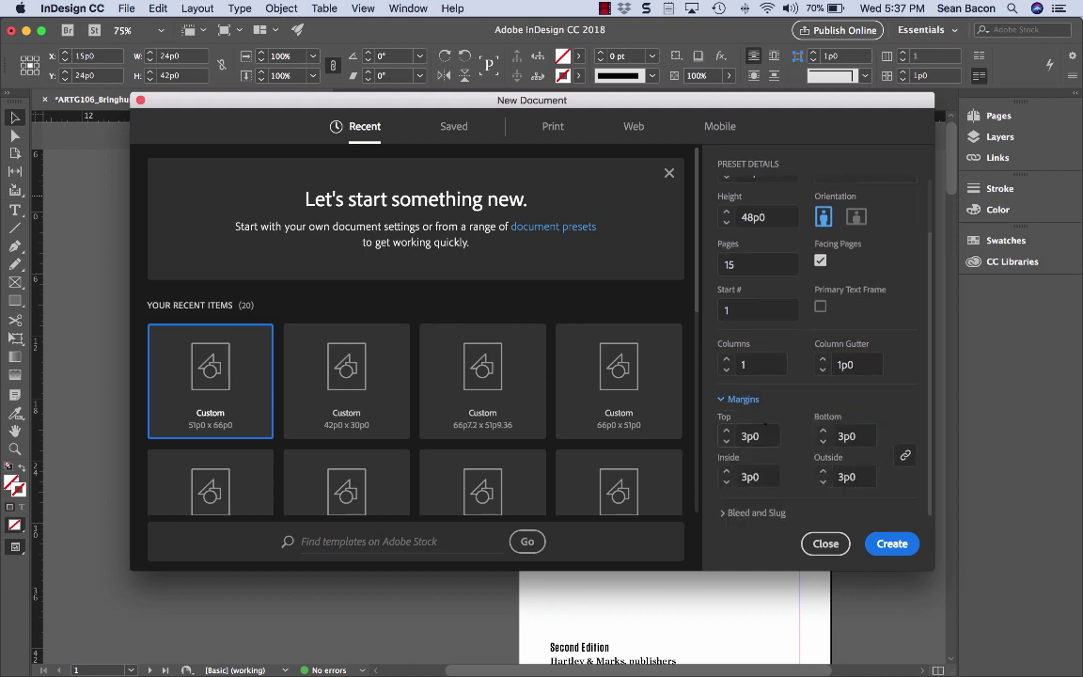
pyautogui.click(756, 437)
pyautogui.write('.5in')
pyautogui.press('Tab')
# - Turn on the primary text frame and create the document
pyautogui.click(820, 307)
pyautogui.scroll(2, 826, 326)
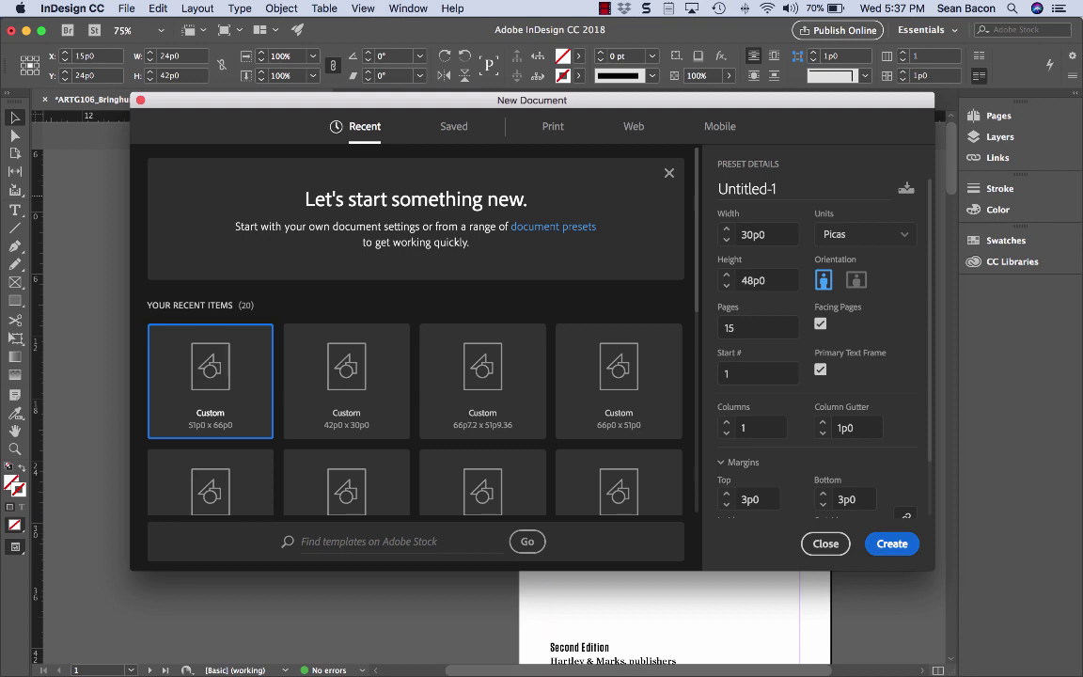
pyautogui.press('Escape')
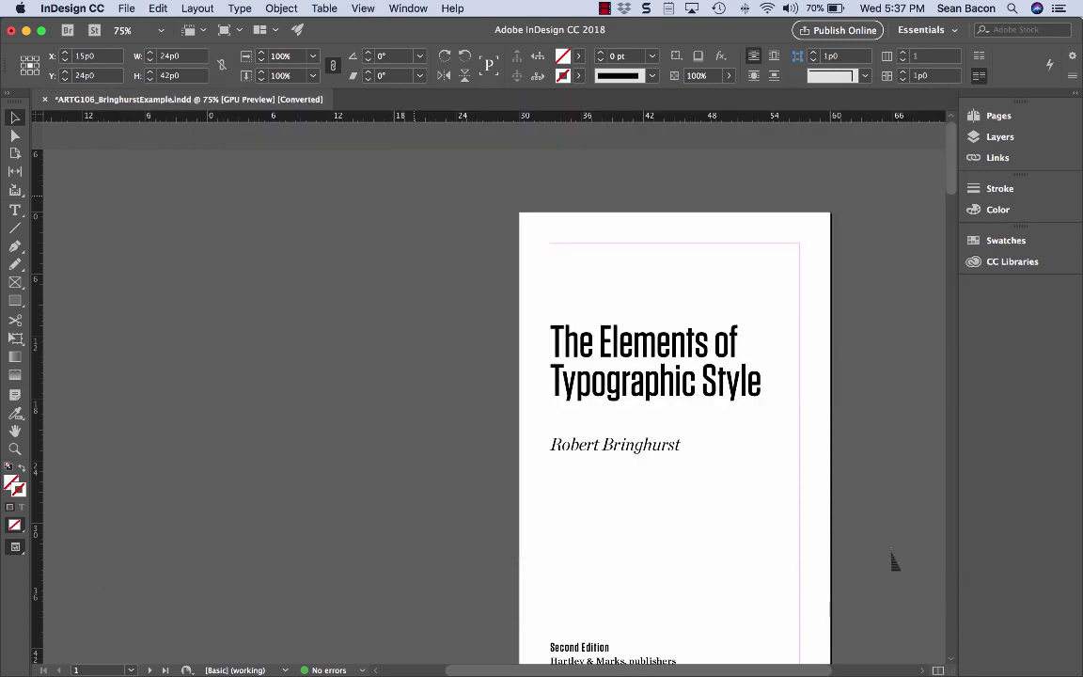
pyautogui.press('super+alt+n')
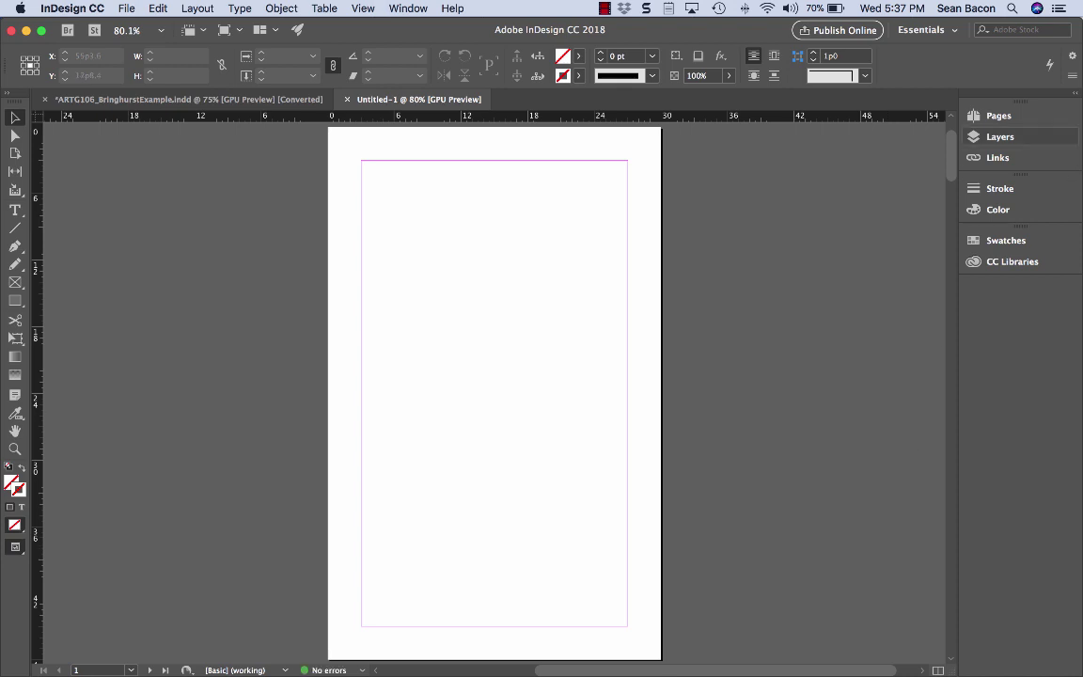
# - Display the document's page thumbnails and enlarge their view to show every spread
pyautogui.click(997, 116)
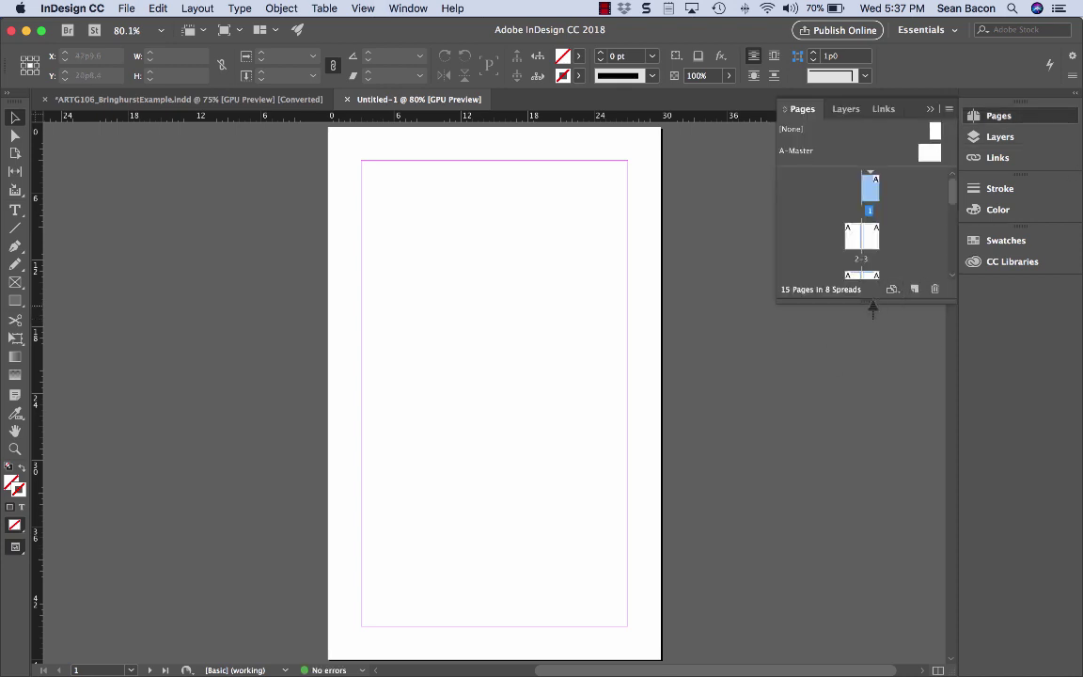
pyautogui.moveTo(871, 302); pyautogui.dragTo(878, 637)
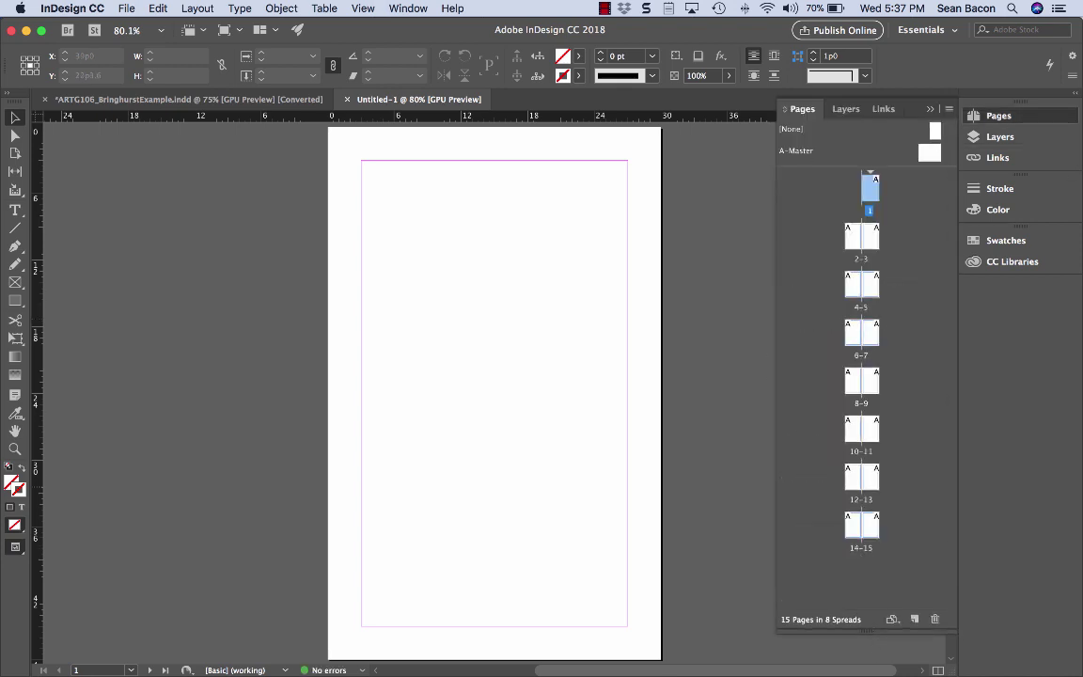
pyautogui.scroll(2, 585, 278)
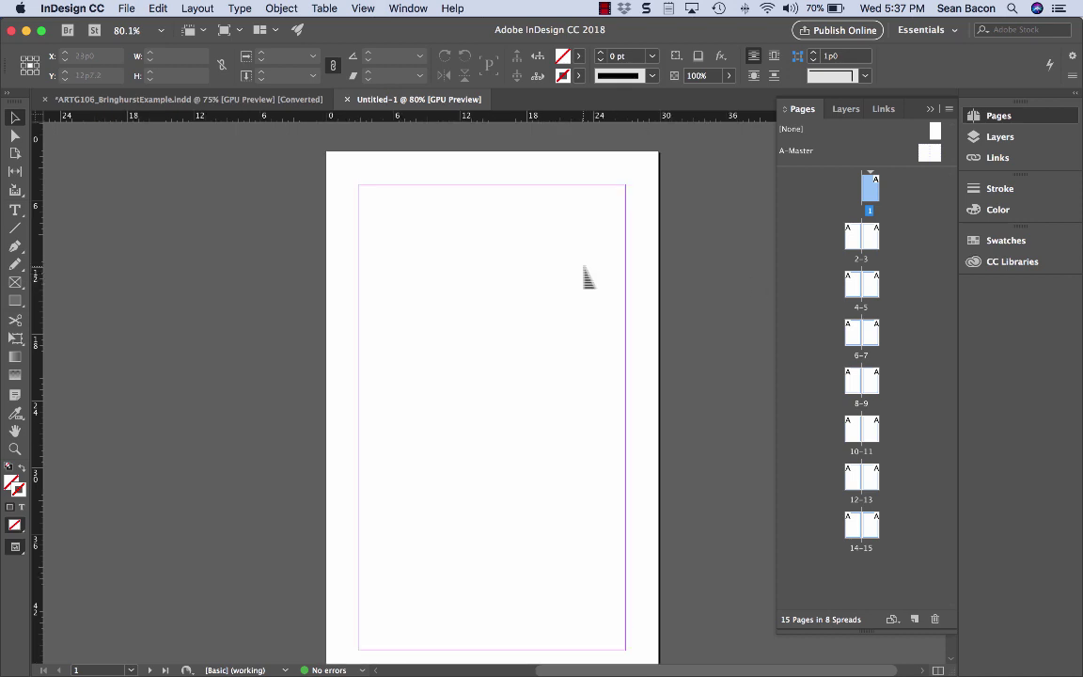
pyautogui.click(630, 241)
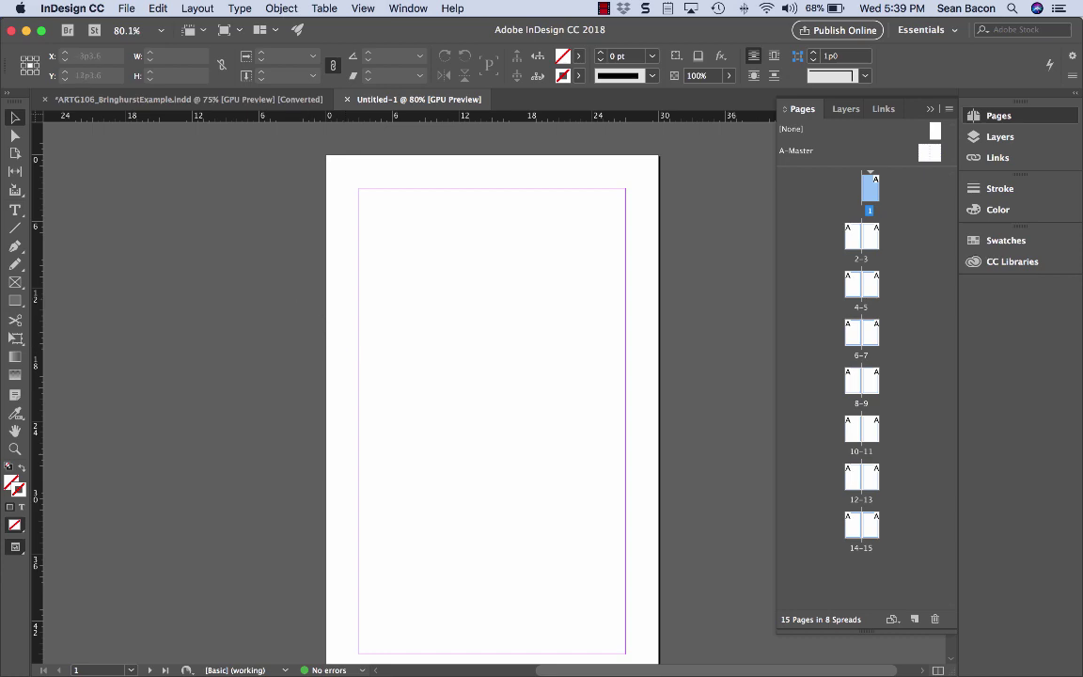
# - Start placing a file and search the computer for "Typographicstyle"
pyautogui.click(126, 9)
pyautogui.click(141, 196)
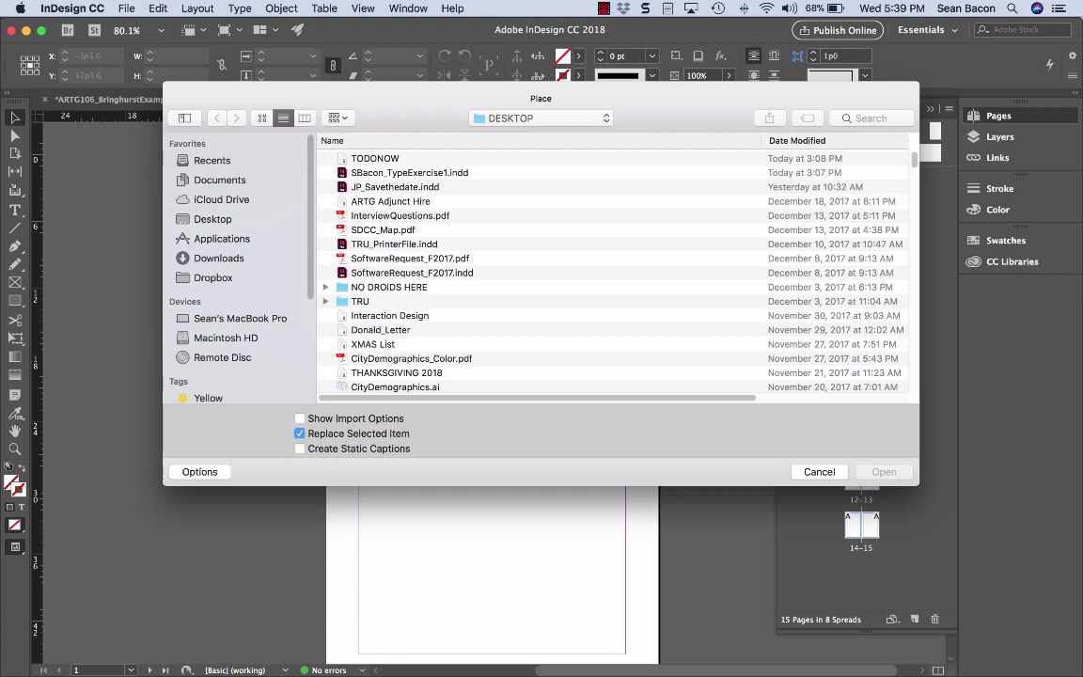
pyautogui.click(870, 117)
pyautogui.write('B')
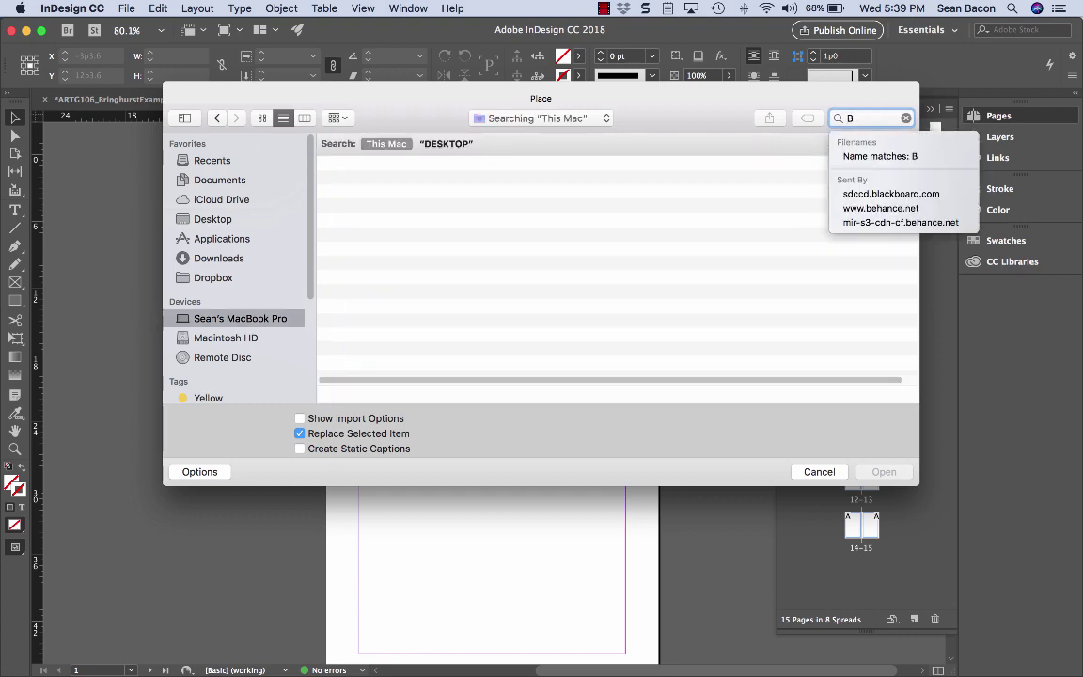
pyautogui.press('BackSpace')
pyautogui.write('Typographicst')
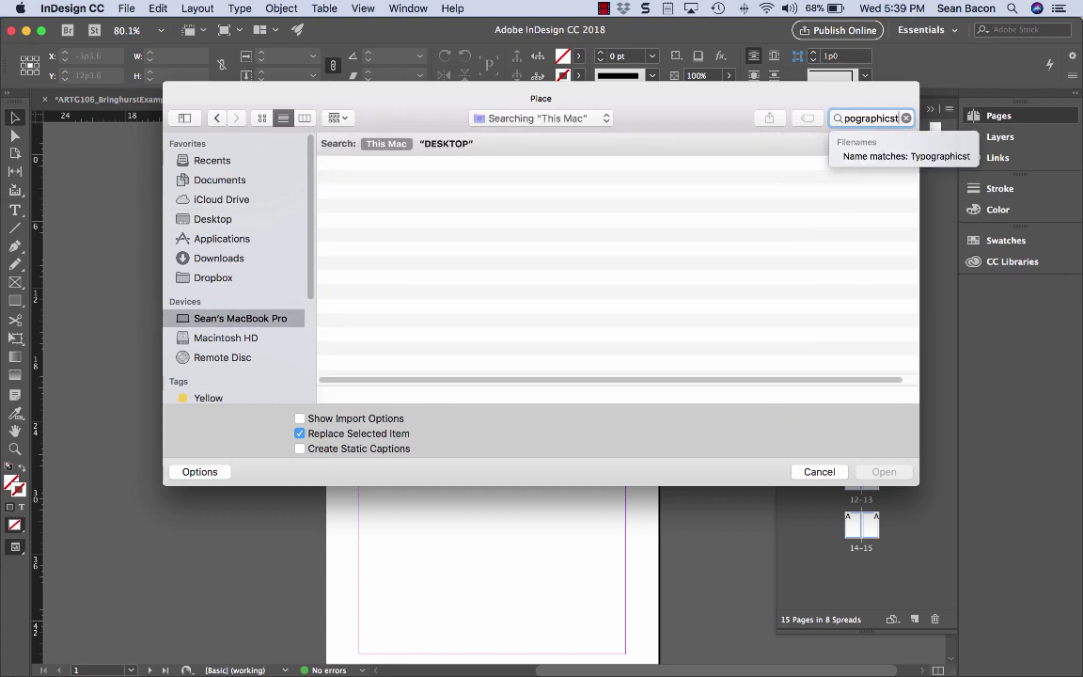
pyautogui.write('yle')
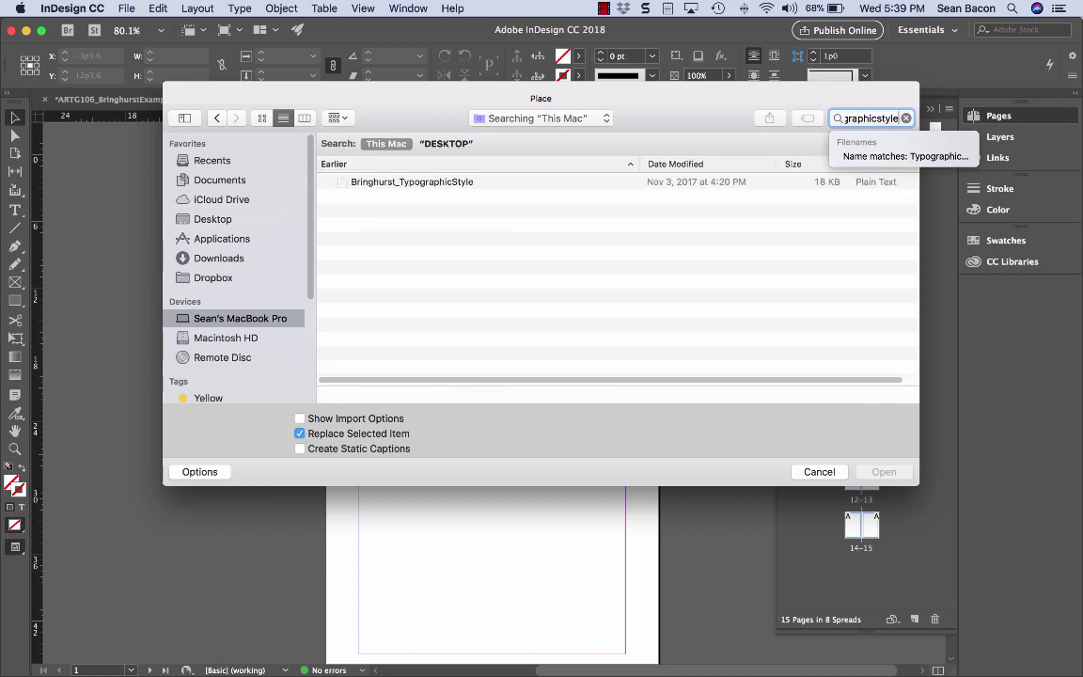
# - Place the Bringhurst_TypographicStyle text file at the upper margin corner of page 1, autoflowing it through the following pages
pyautogui.click(412, 181)
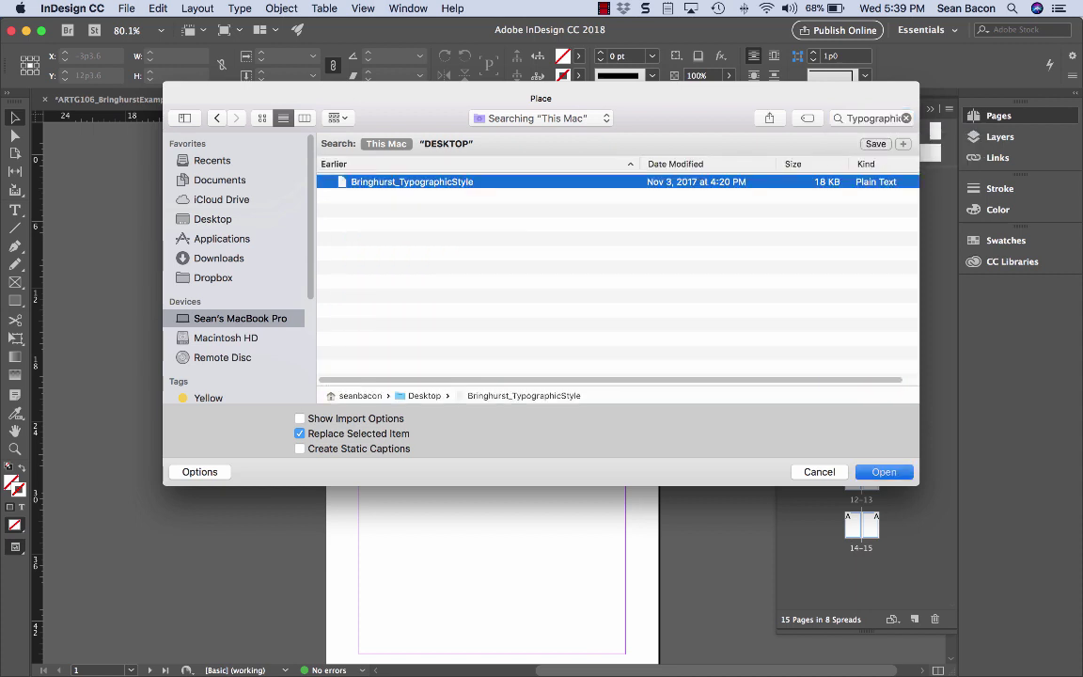
pyautogui.click(884, 471)
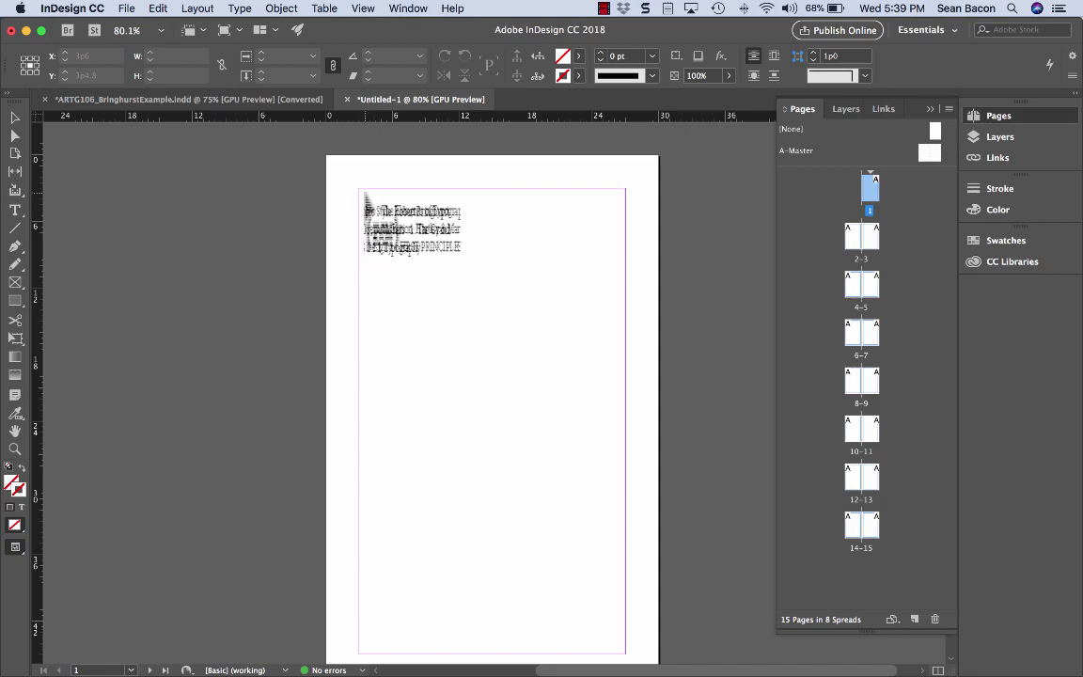
pyautogui.keyDown('shift'); pyautogui.click(364, 199); pyautogui.keyUp('shift')
# - Examine how the placed text flows through the linked frames from page 1 to the spread on pages 10–11
pyautogui.scroll(-3, 551, 356)
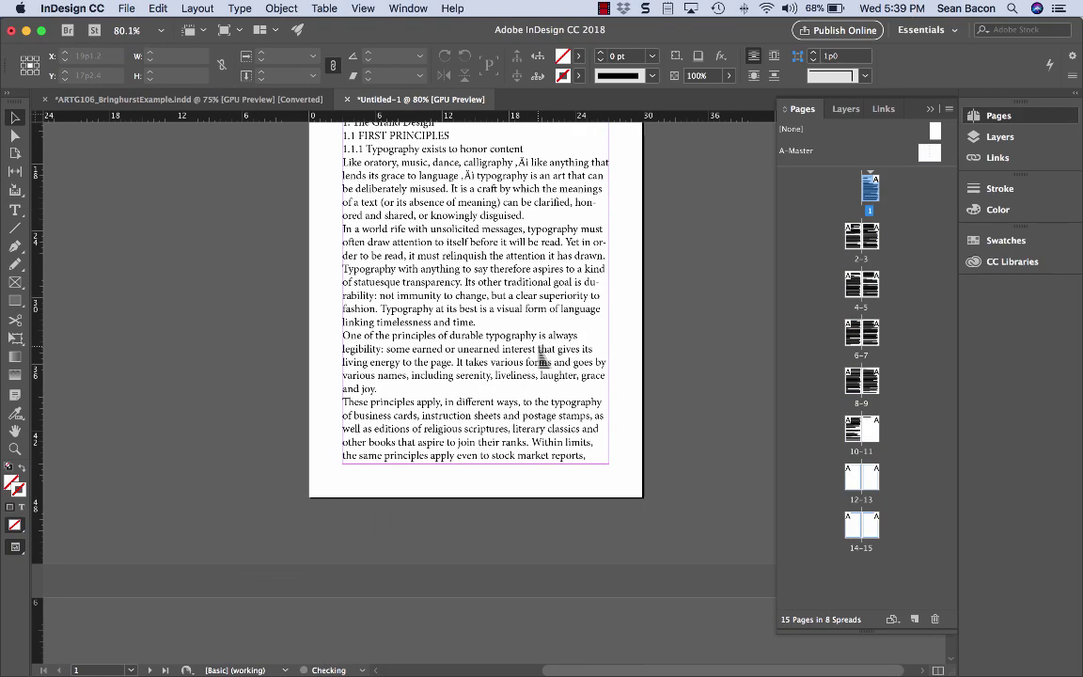
pyautogui.scroll(-10, 542, 361)
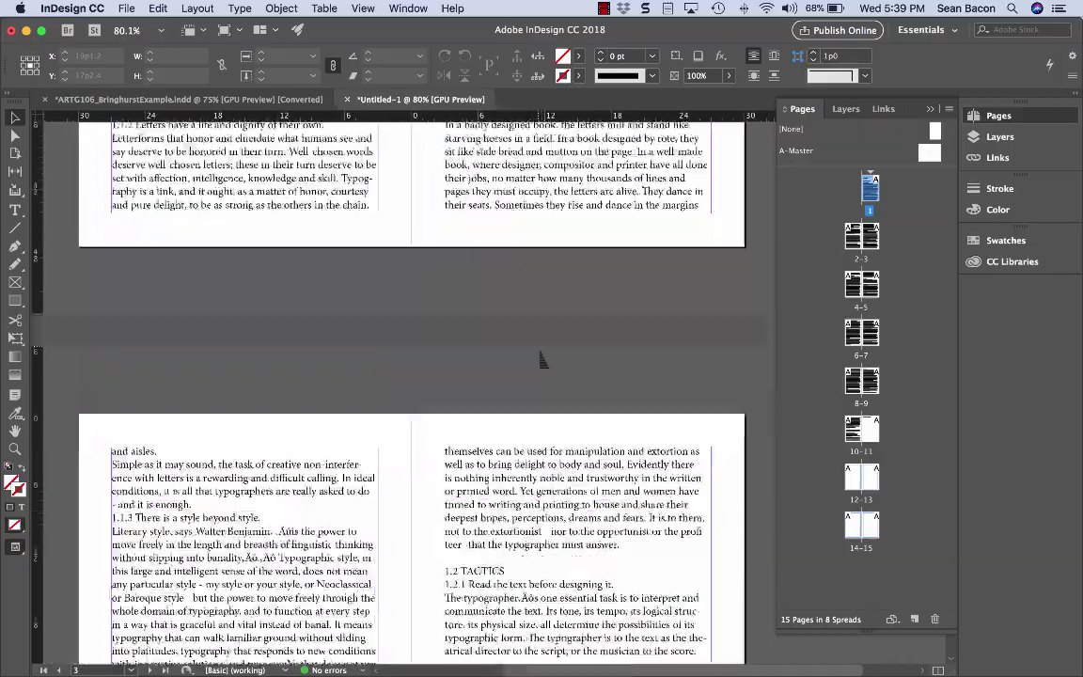
pyautogui.scroll(-20, 542, 360)
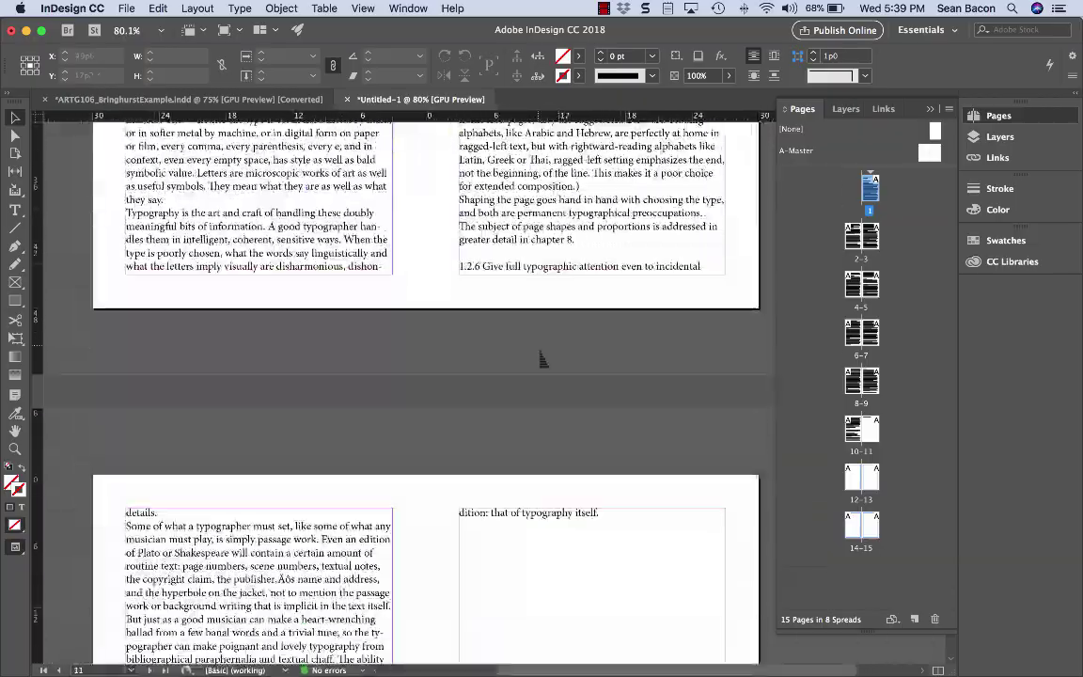
pyautogui.scroll(-5, 543, 360)
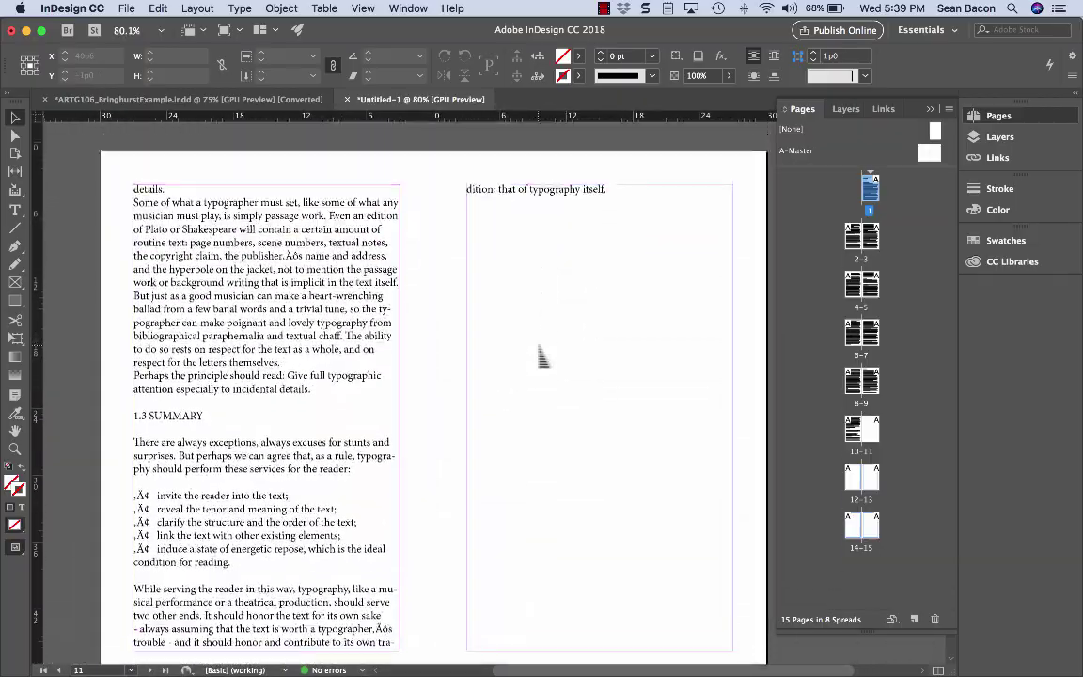
pyautogui.scroll(20, 542, 358)
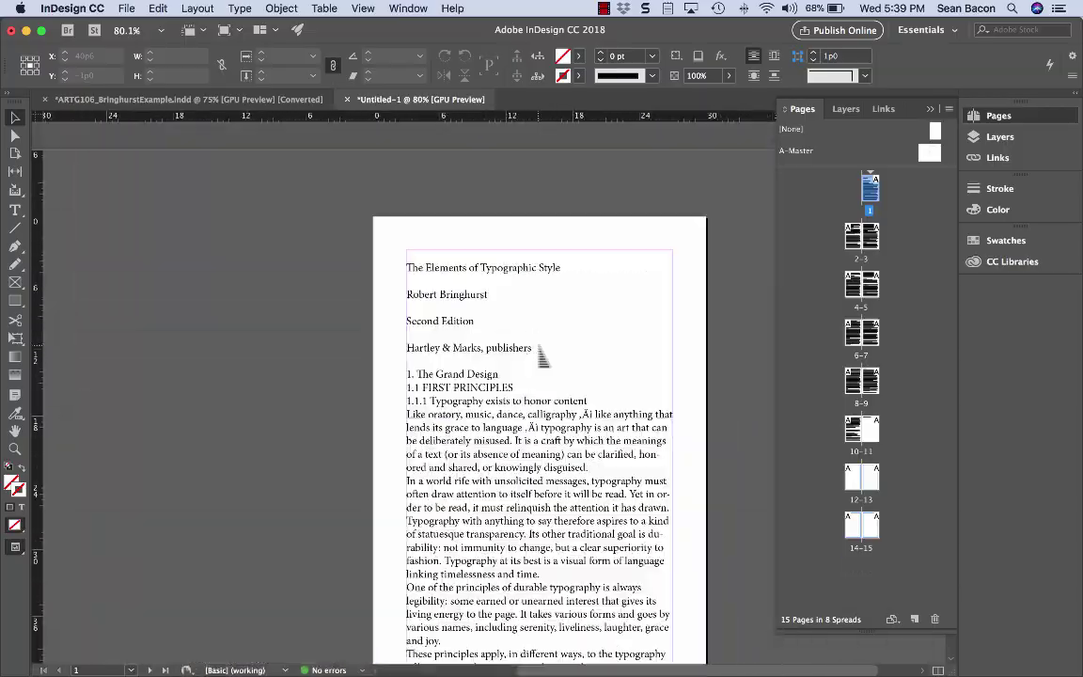
pyautogui.scroll(-5, 624, 551)
pyautogui.click(563, 425)
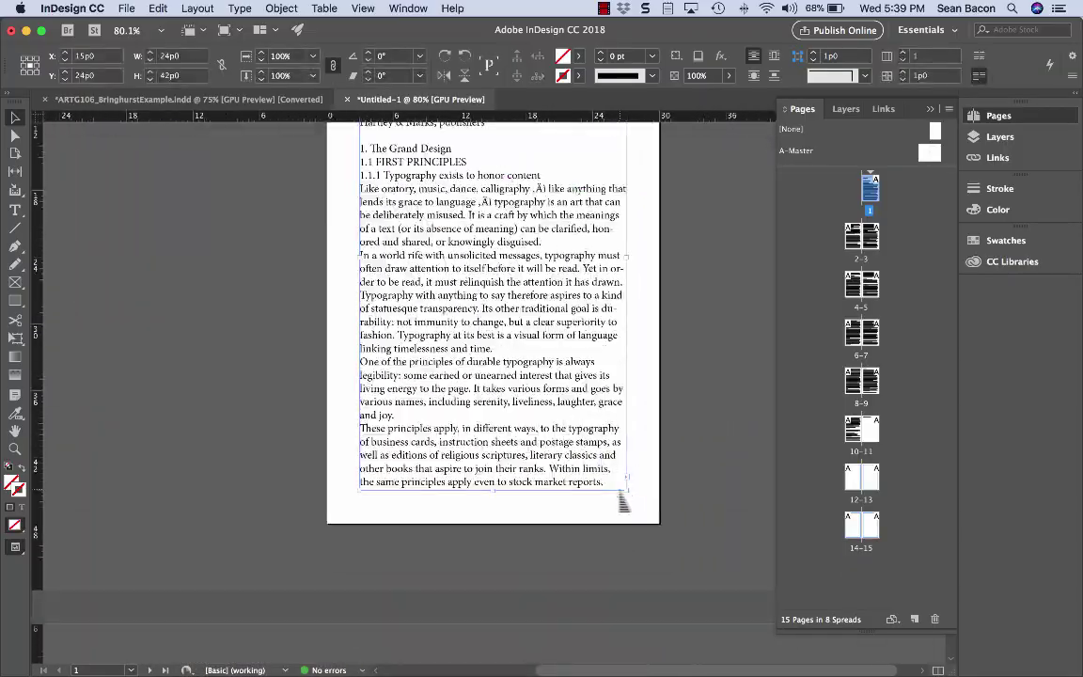
pyautogui.scroll(-8, 563, 440)
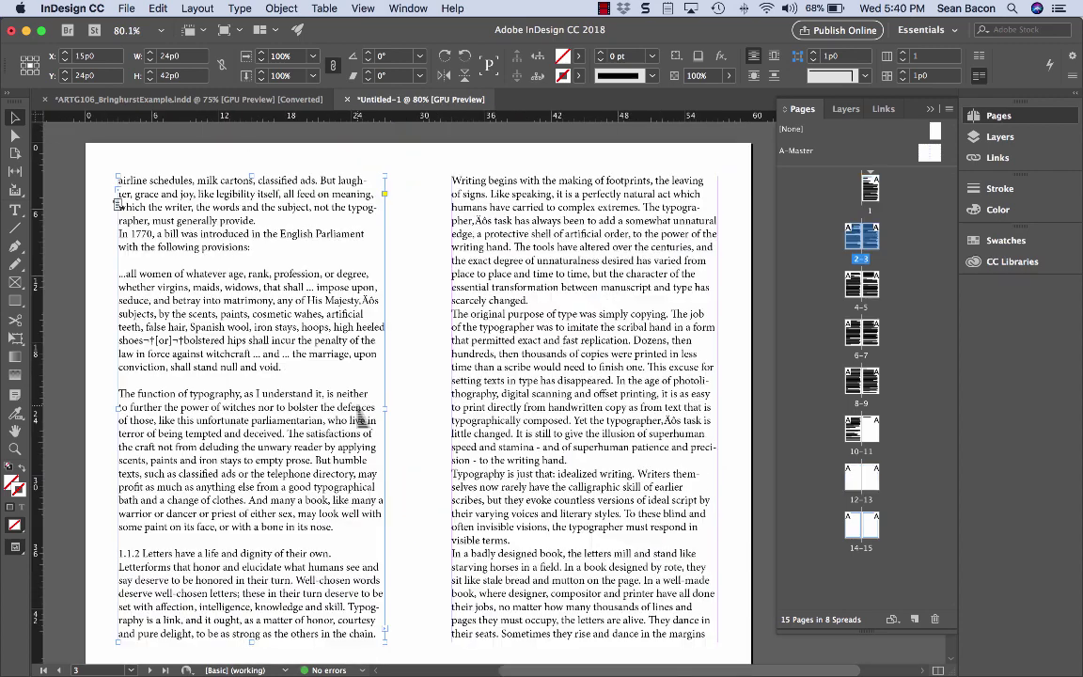
# - Delete the text frame on page 2, accepting the automatic page insertion, and undo the deletion
pyautogui.click(360, 419)
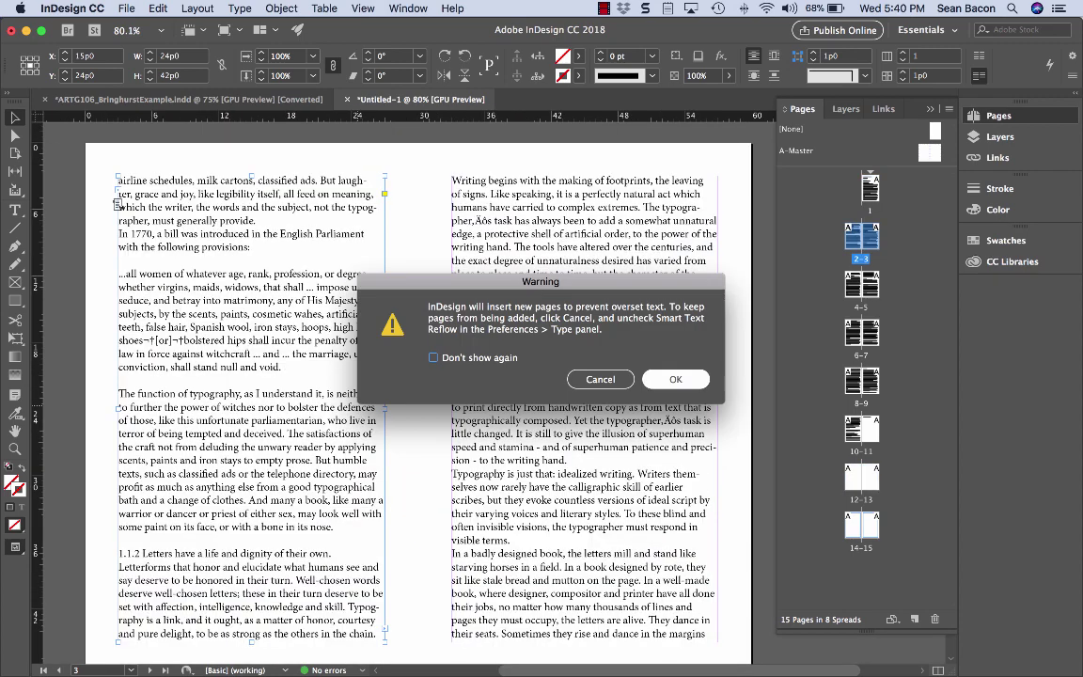
pyautogui.press('Return')
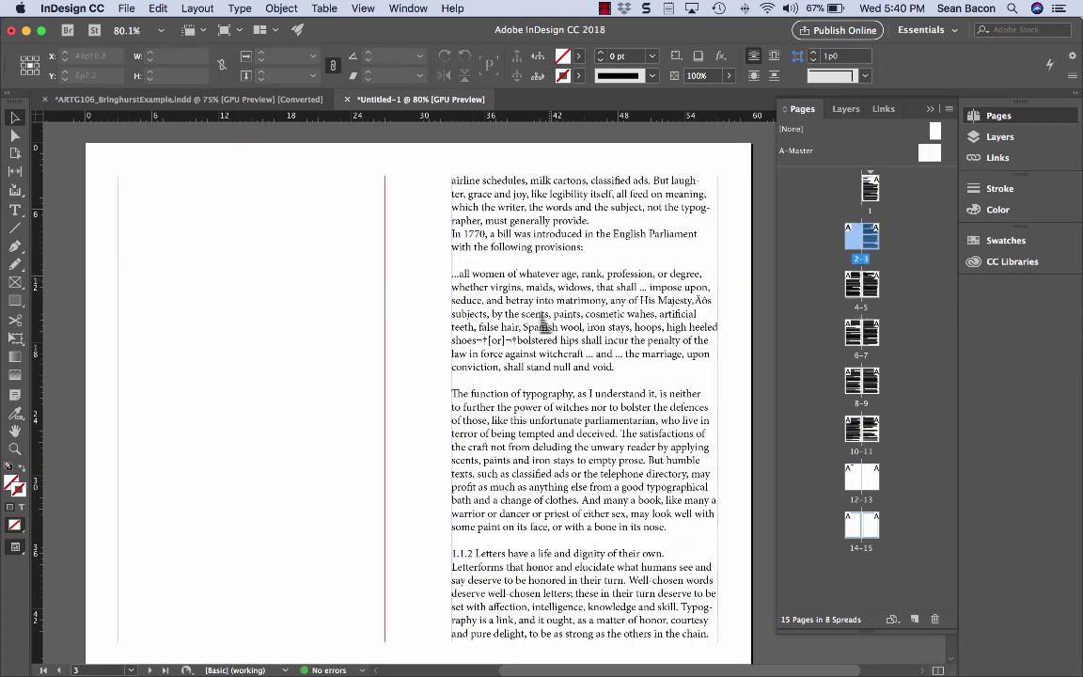
pyautogui.press('super+z')
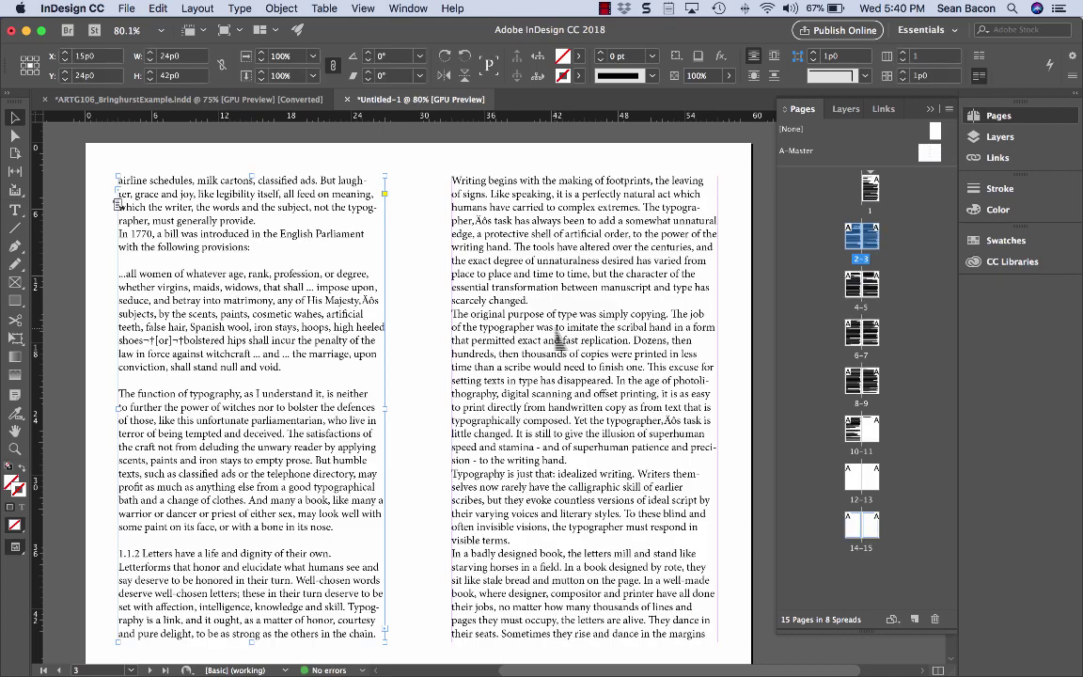
# - Select the title, author, edition and publisher lines at the start of page 1
pyautogui.scroll(10, 560, 343)
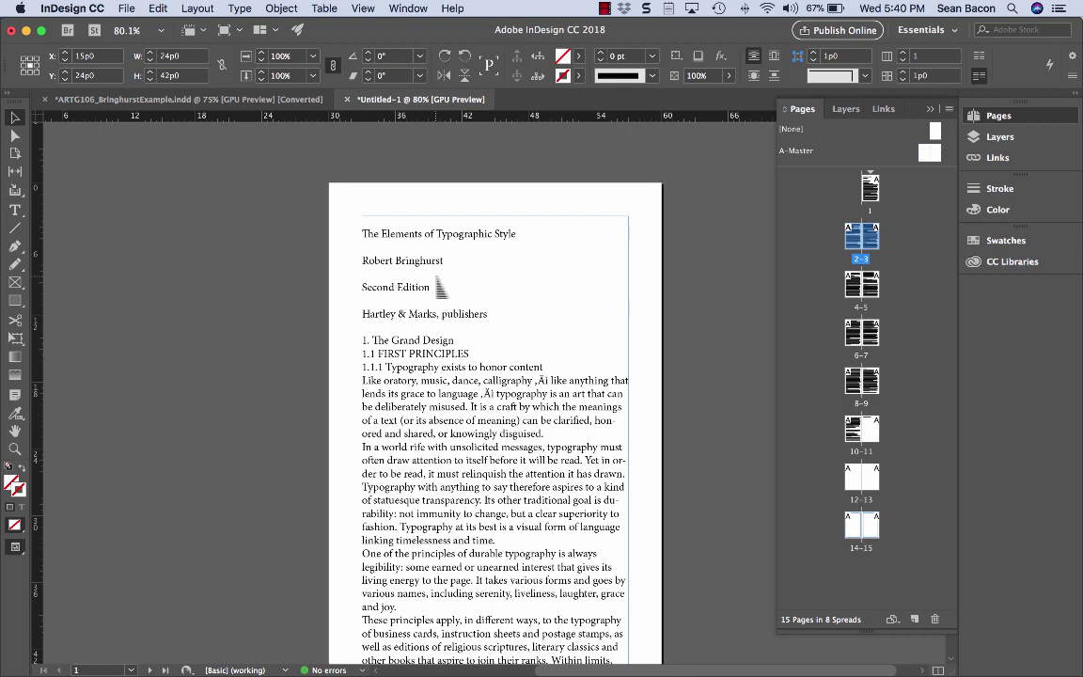
pyautogui.click(473, 321)
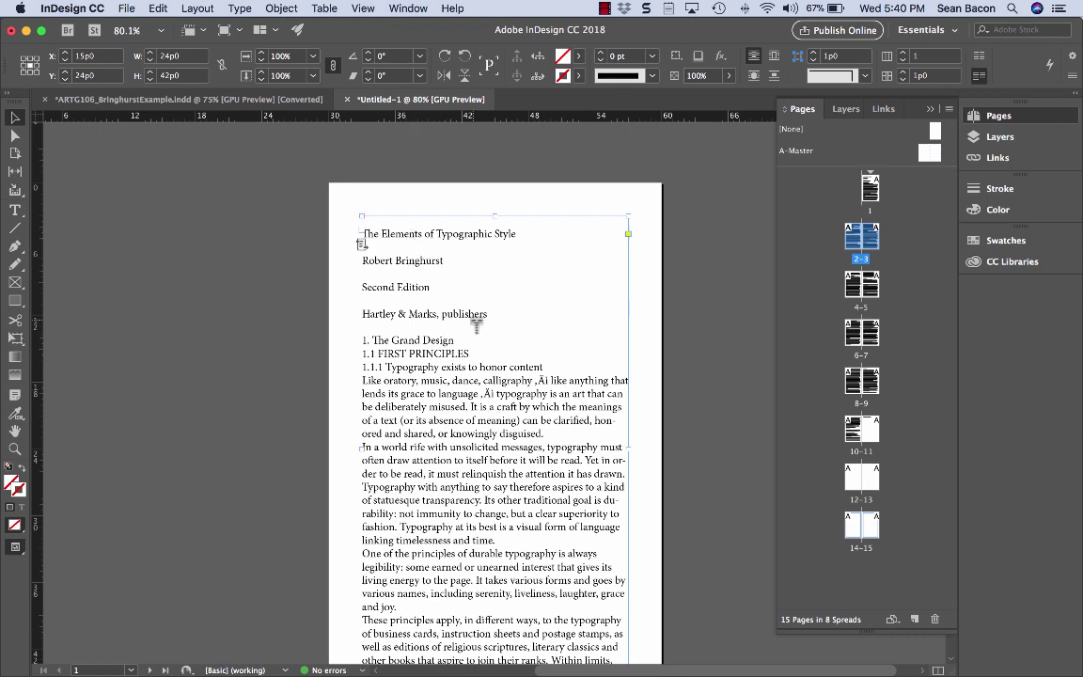
pyautogui.doubleClick(425, 285)
pyautogui.moveTo(489, 317); pyautogui.dragTo(363, 221)
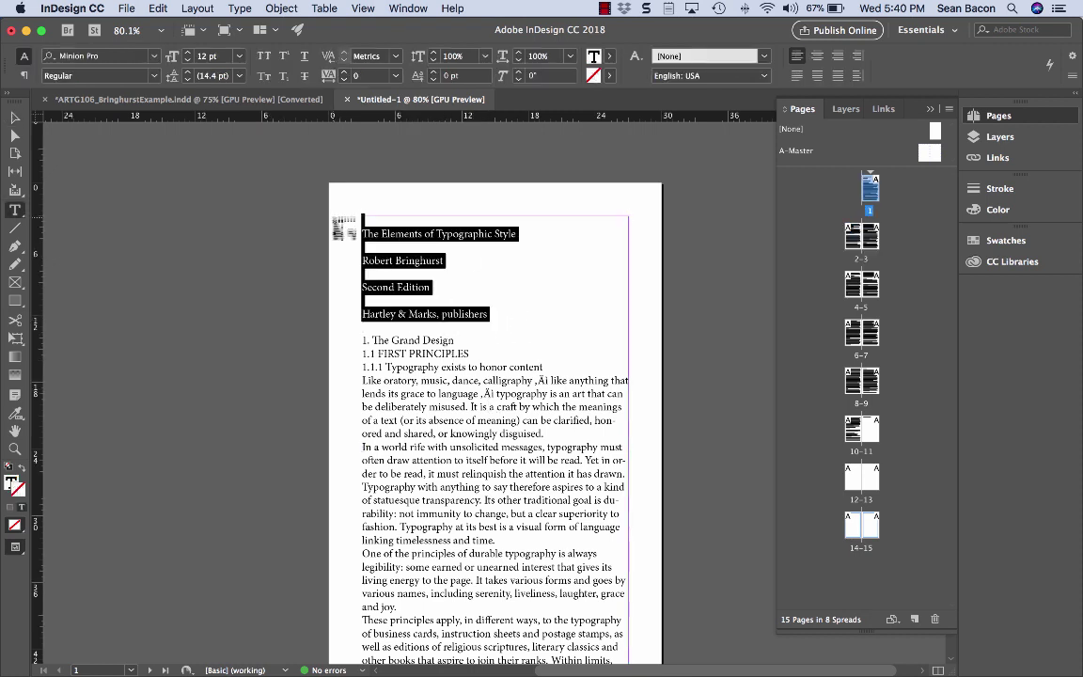
# - Insert blank paragraphs above "1. The Grand Design" on page 1 until the chapter text is pushed onto page 2
pyautogui.click(381, 340)
pyautogui.press('Return')
pyautogui.scroll(-5, 385, 339)
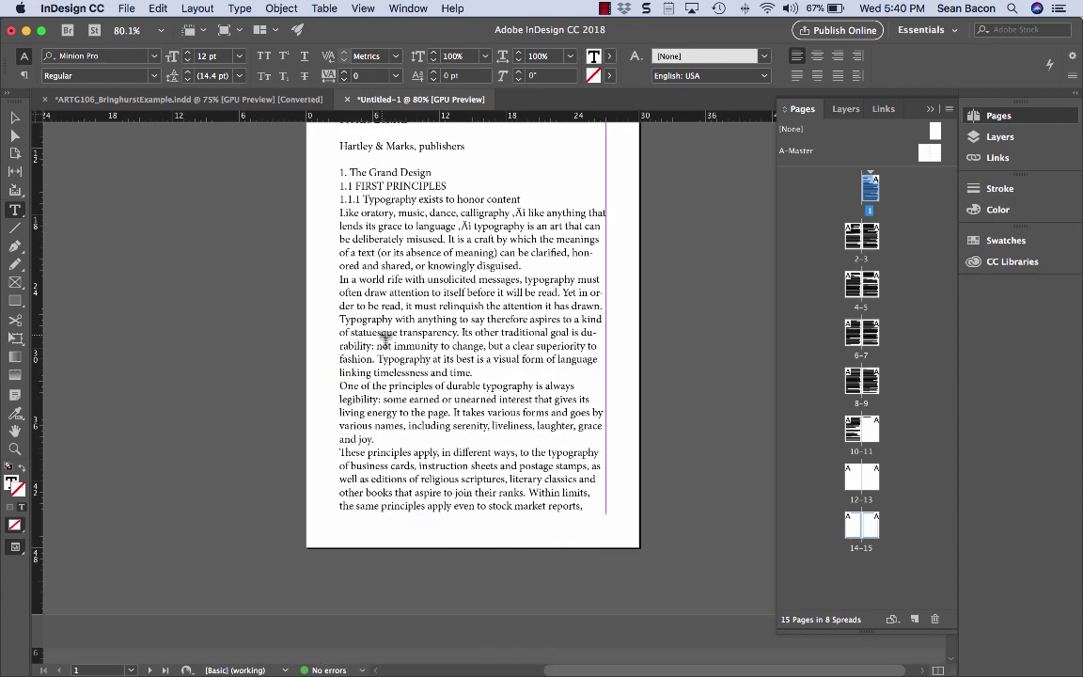
pyautogui.scroll(2, 385, 340)
pyautogui.press('Return')
pyautogui.press('Return')
pyautogui.press('Return')
pyautogui.press('Return')
pyautogui.press('Return')
pyautogui.press('Return')
pyautogui.press('Return')
pyautogui.press('Return')
pyautogui.press('Return')
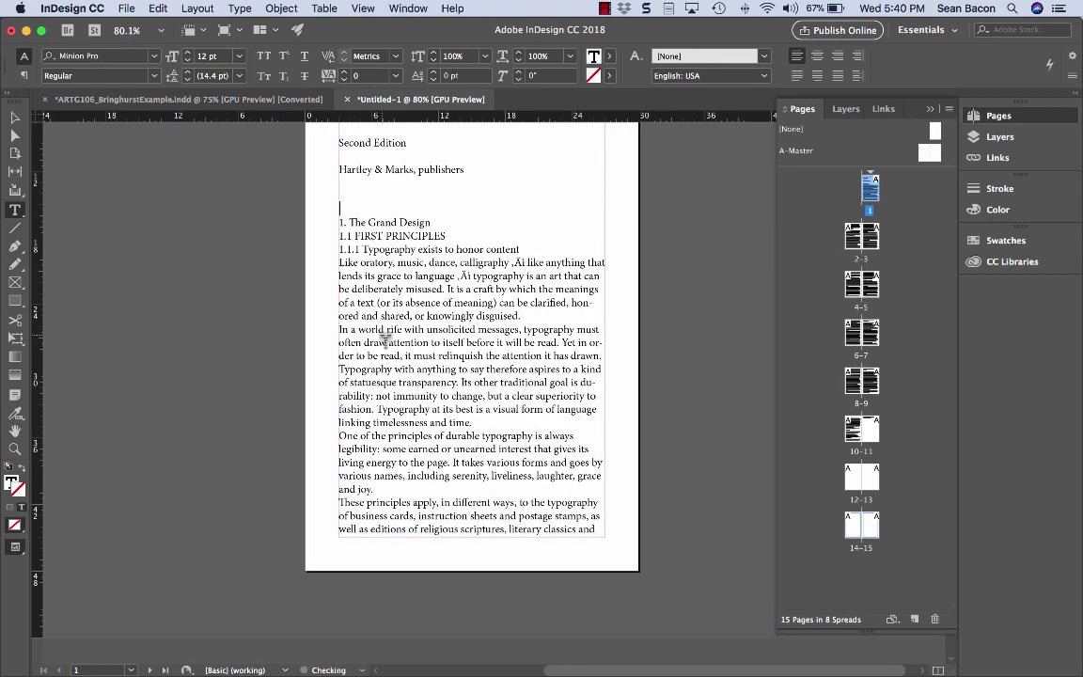
pyautogui.press('Return')
pyautogui.press('Return')
pyautogui.press('Return')
pyautogui.press('Return')
pyautogui.press('Return')
pyautogui.press('Return')
pyautogui.press('Return')
pyautogui.press('Return')
pyautogui.press('Return')
pyautogui.press('Return')
pyautogui.press('Return')
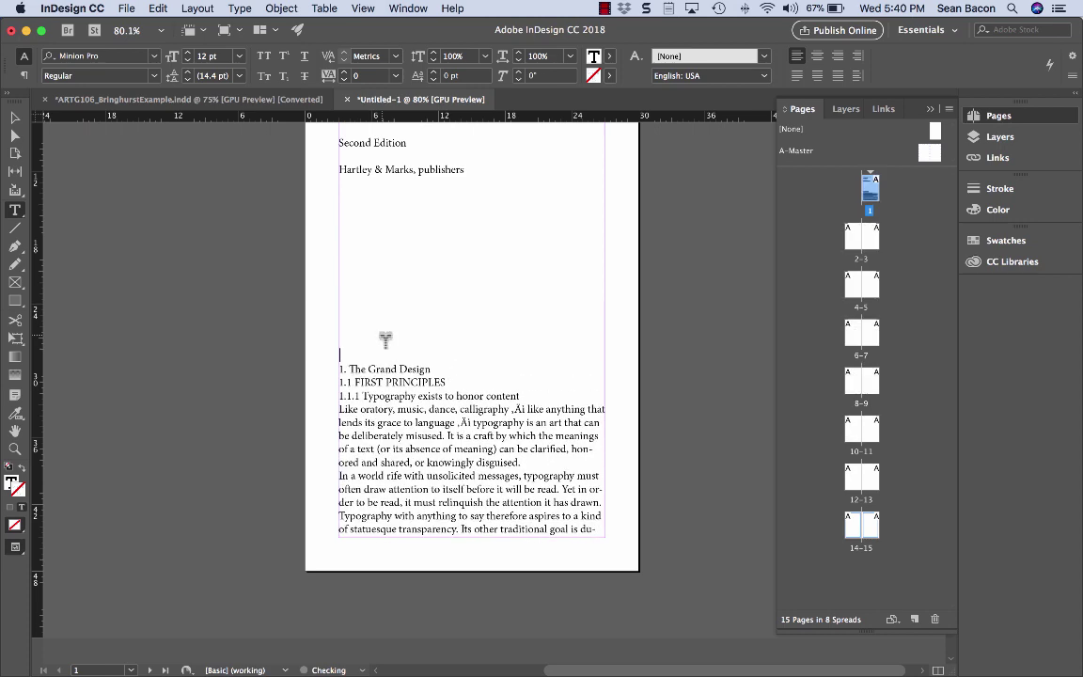
pyautogui.press('Return')
pyautogui.press('Return')
pyautogui.press('Return')
pyautogui.press('Return')
pyautogui.press('Return')
pyautogui.press('Return')
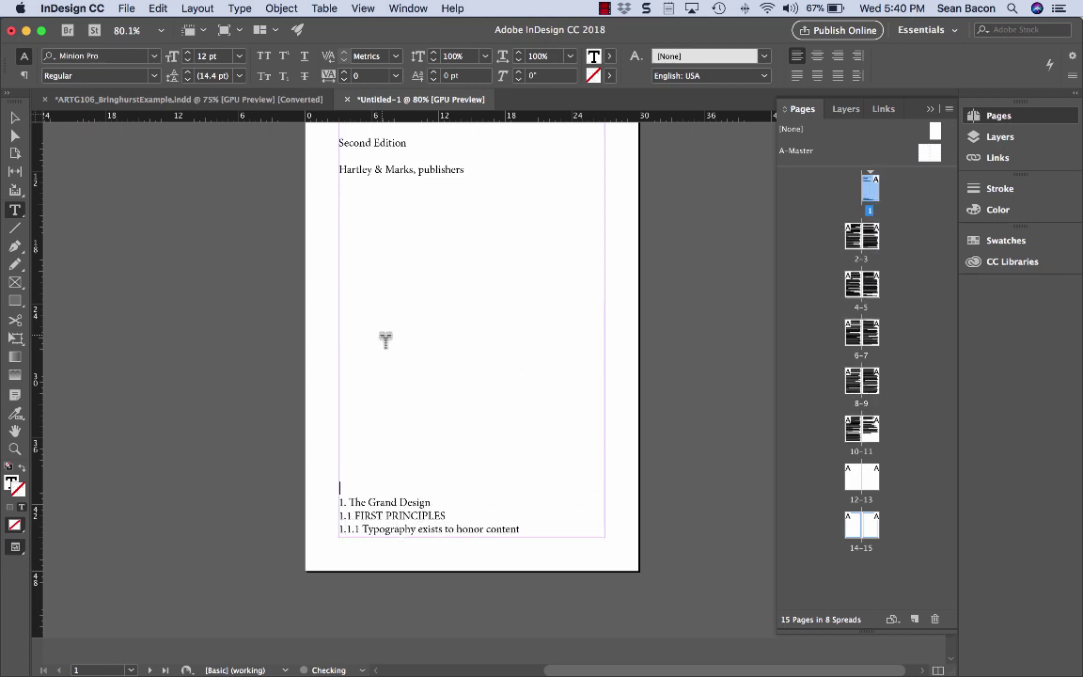
pyautogui.scroll(5, 439, 203)
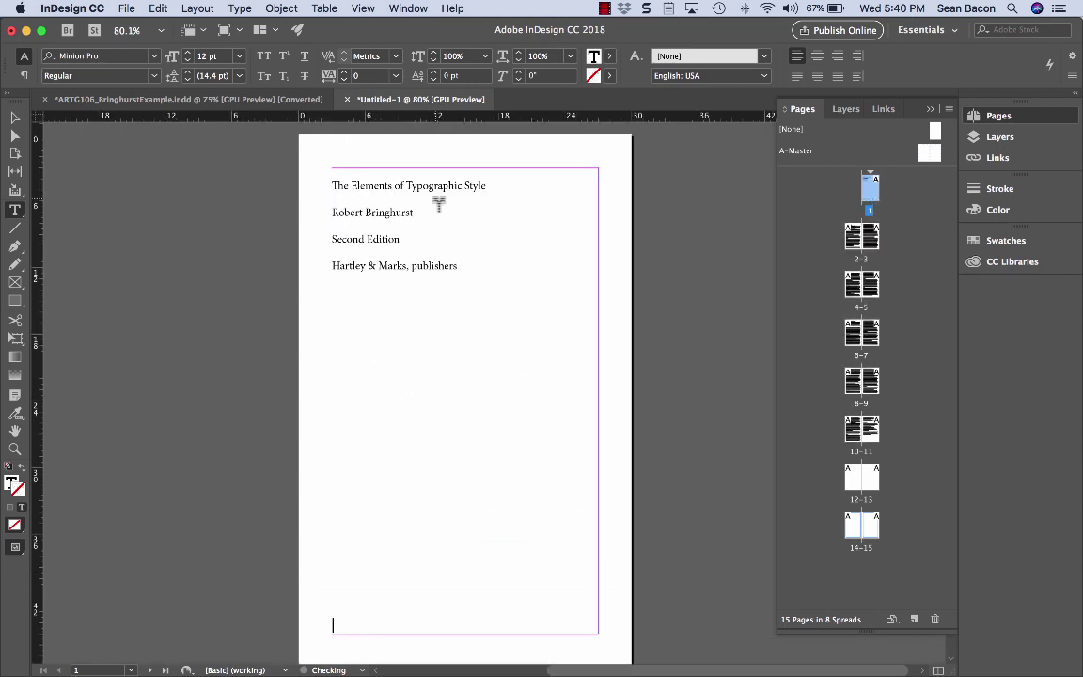
# - Set the title line "The Elements of Typographic Style" on page 1 in Avenir Next Bold
pyautogui.moveTo(463, 267); pyautogui.dragTo(316, 175)
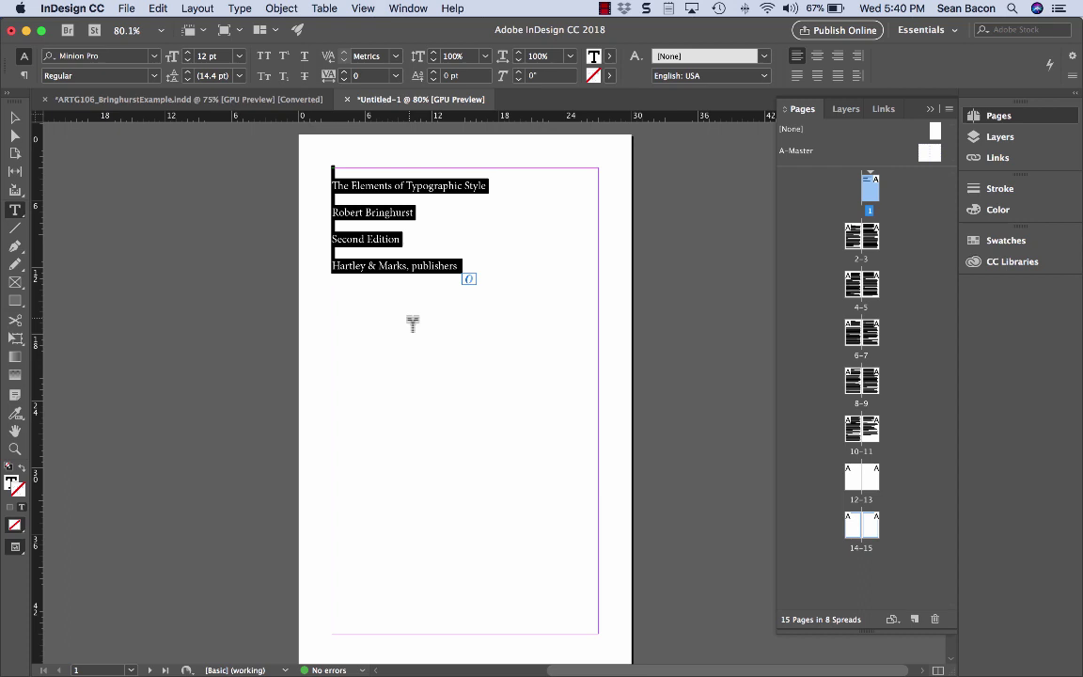
pyautogui.doubleClick(372, 185)
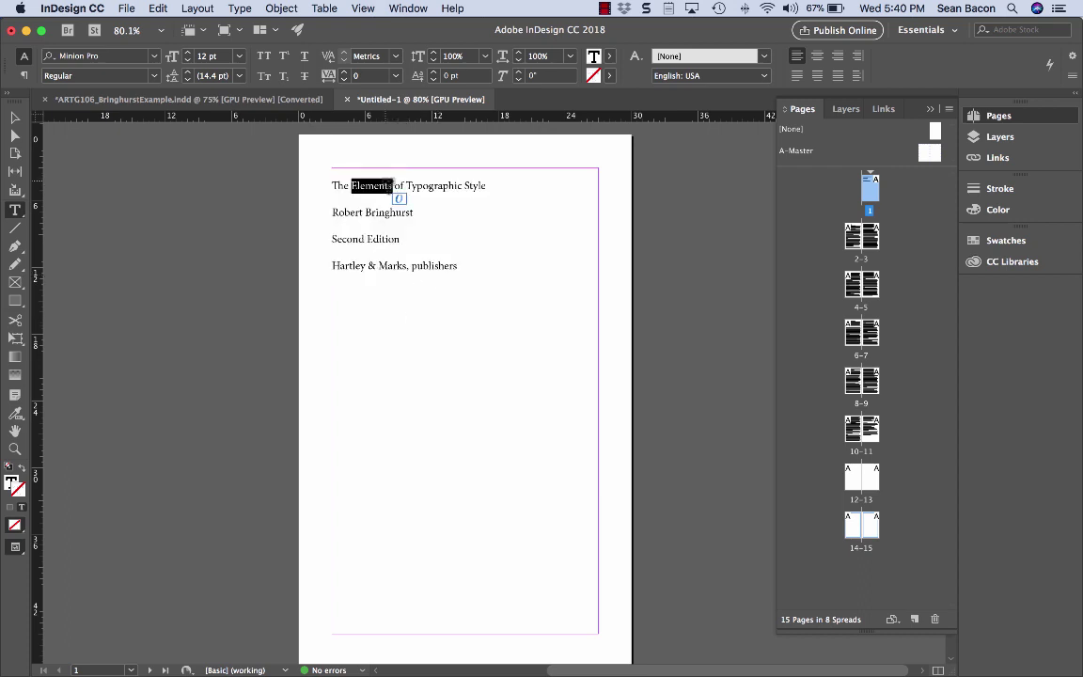
pyautogui.tripleClick(371, 186)
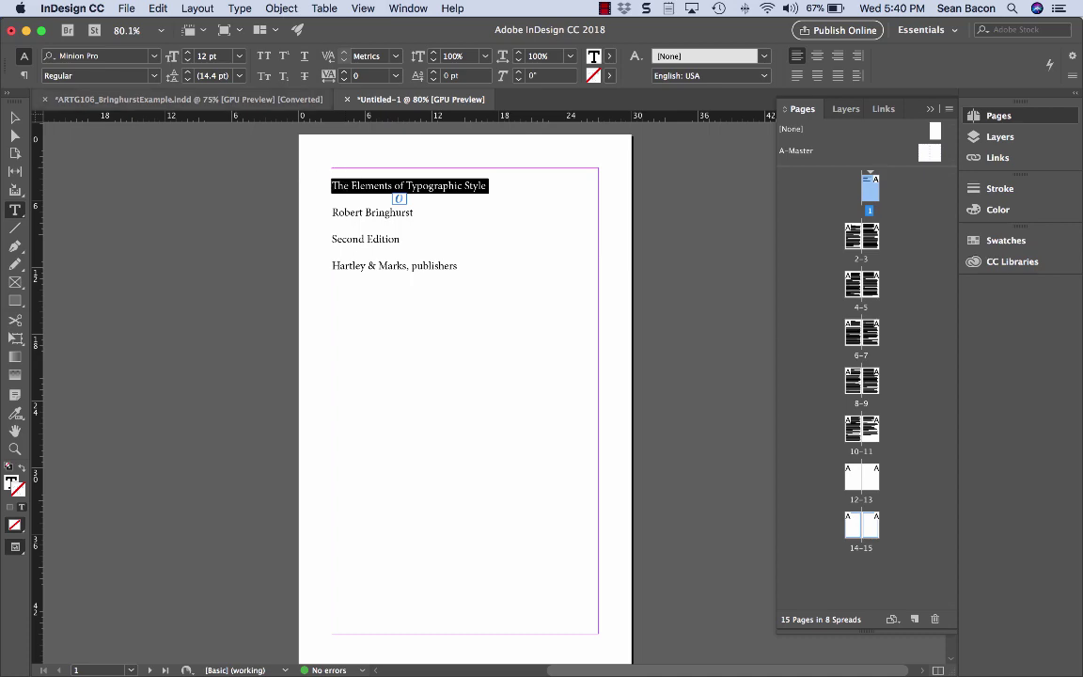
pyautogui.click(85, 55)
pyautogui.write('Avenir')
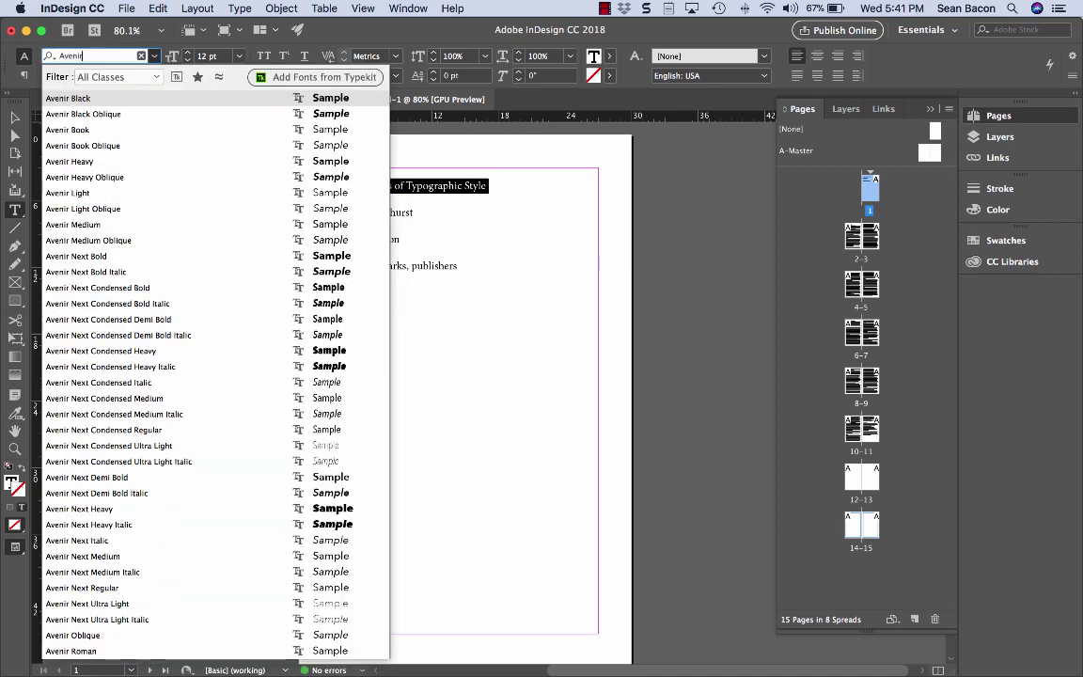
pyautogui.write(' Next')
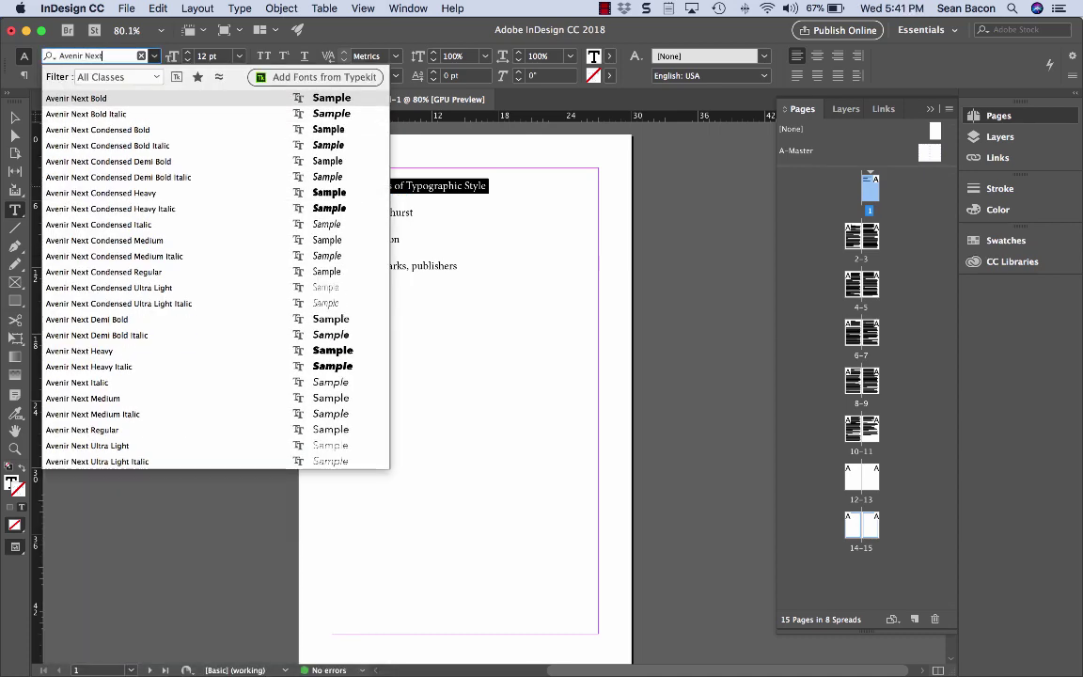
pyautogui.press('Return')
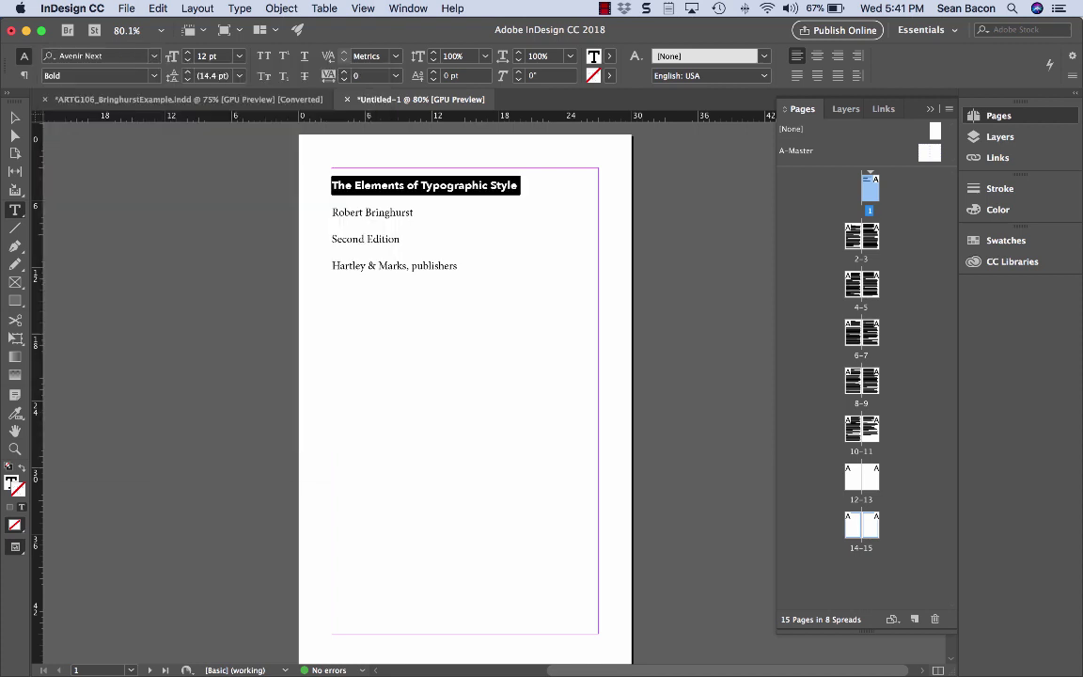
# - Enlarge the book title on page 1 to 32 pt
pyautogui.press('super+shift+period')
pyautogui.press('super+shift+period')
pyautogui.press('super+shift+period')
pyautogui.press('super+shift+period')
pyautogui.press('super+shift+period')
pyautogui.press('super+shift+period')
pyautogui.press('super+shift+period')
pyautogui.press('super+shift+period')
pyautogui.press('super+shift+period')
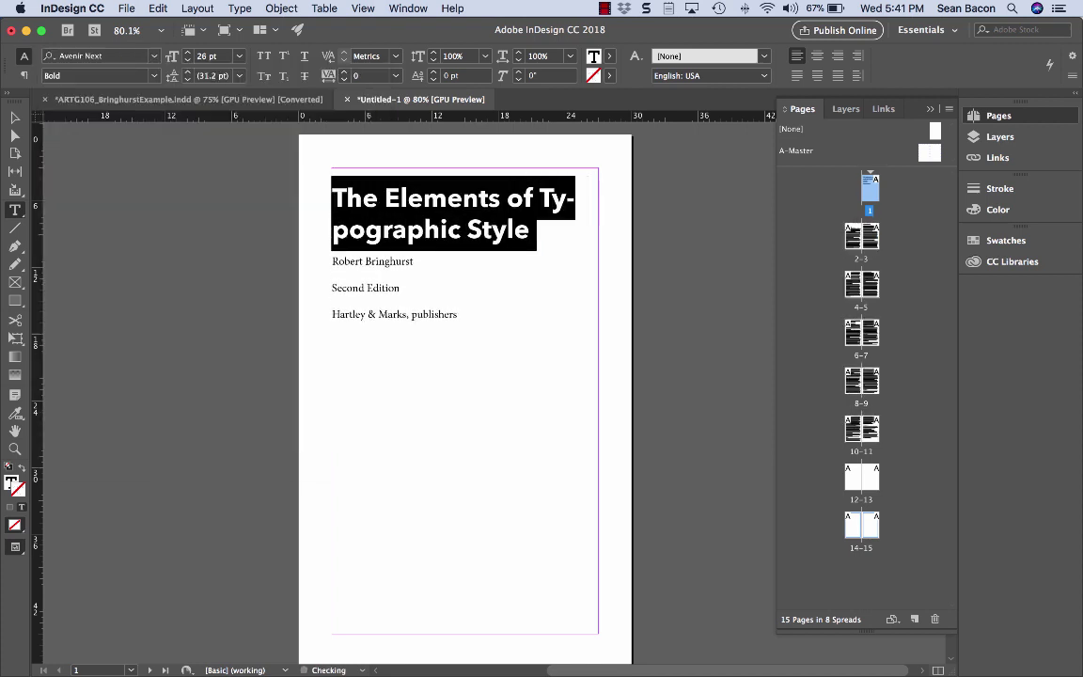
# - Remove the blank line between "Second Edition" and the publisher line on page 1
pyautogui.tripleClick(367, 273)
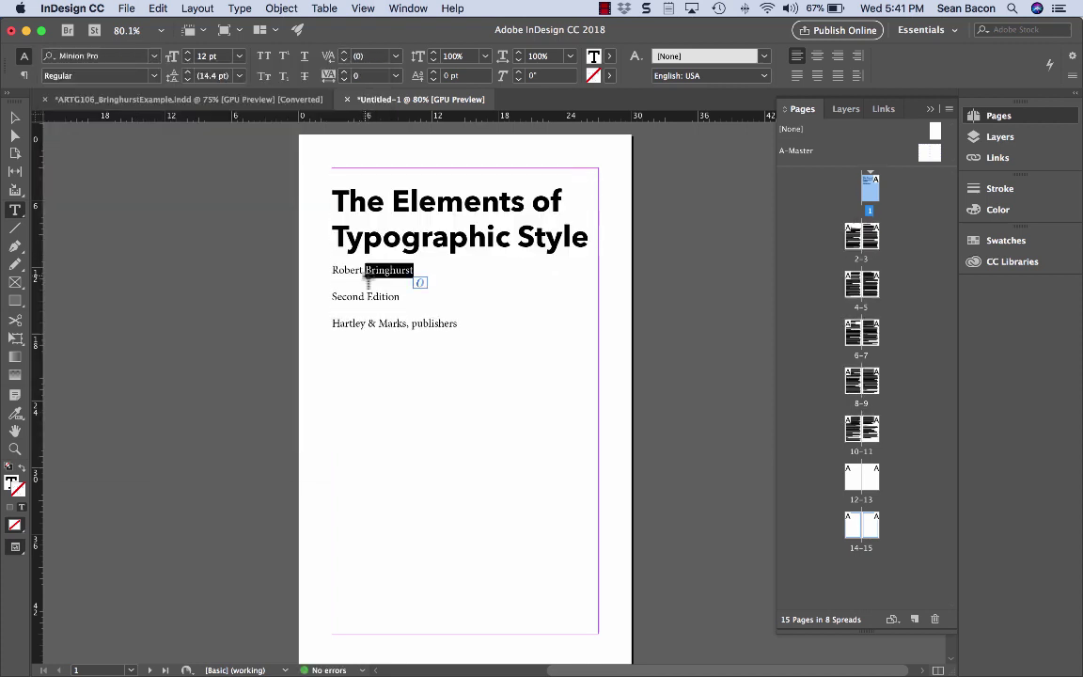
pyautogui.click(333, 323)
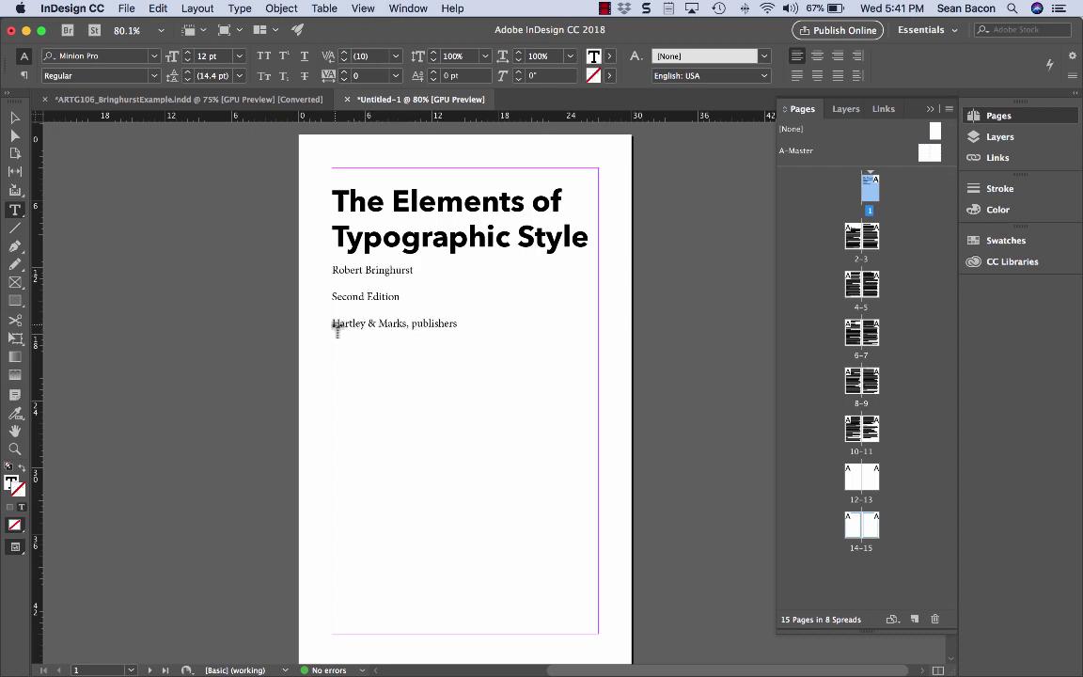
pyautogui.press('BackSpace')
# - Set the author, edition and publisher lines on page 1 in ITC Caslon 224 Std Book
pyautogui.moveTo(475, 316); pyautogui.dragTo(324, 268)
pyautogui.click(70, 54)
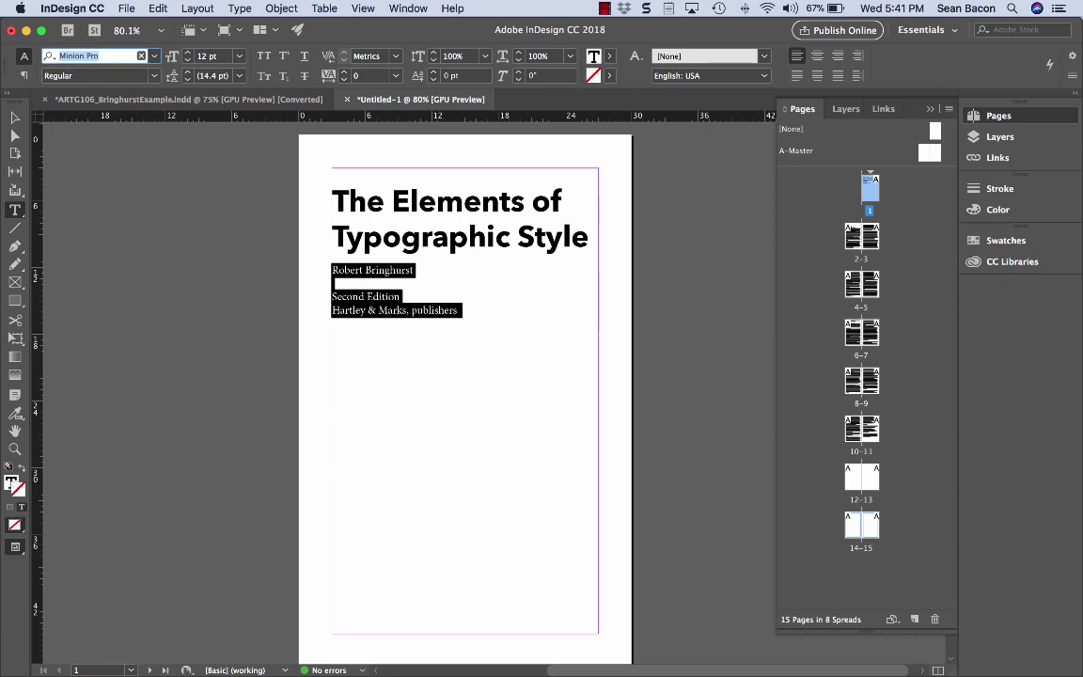
pyautogui.write('Caslon')
pyautogui.press('Down')
pyautogui.press('Down')
pyautogui.press('Down')
pyautogui.press('Down')
pyautogui.press('Down')
pyautogui.press('Down')
pyautogui.press('Down')
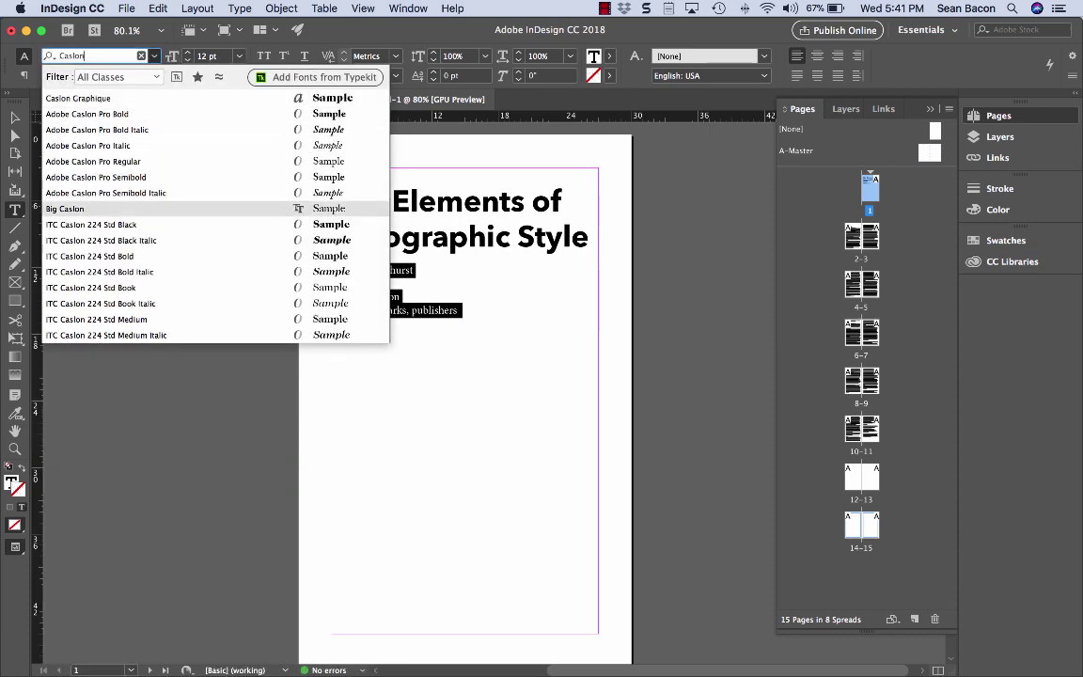
pyautogui.press('Down')
pyautogui.press('Down')
pyautogui.press('Down')
pyautogui.press('Down')
pyautogui.press('Down')
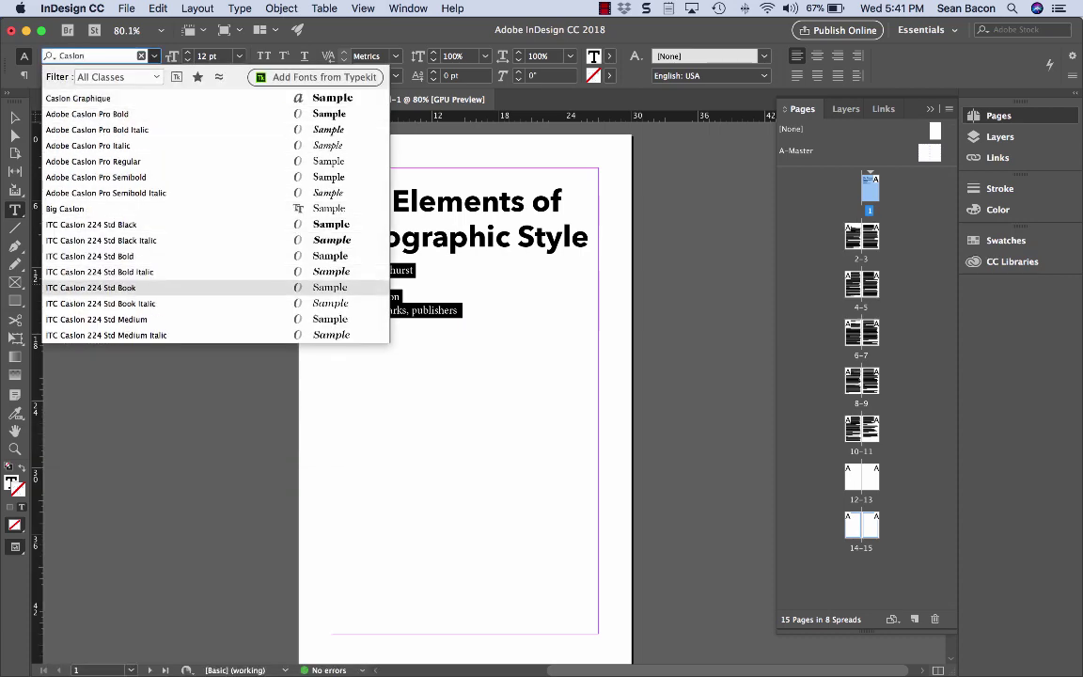
pyautogui.press('Return')
pyautogui.click(344, 310)
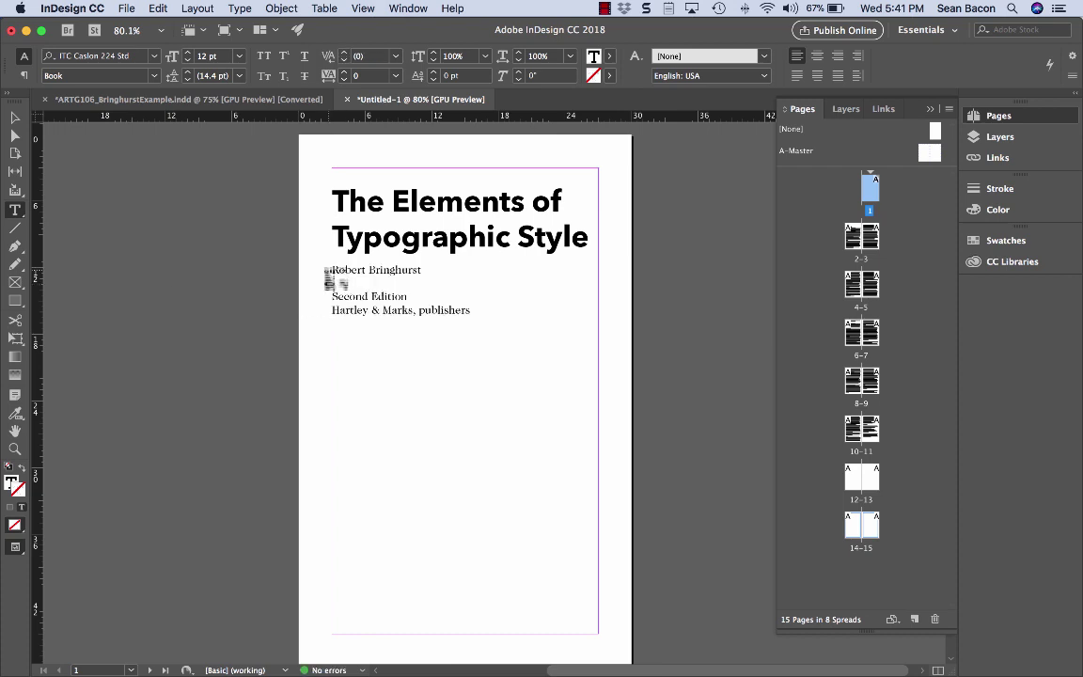
# - Insert several blank lines above the author line to move the author, edition and publisher lines down the title page
pyautogui.click(335, 272)
pyautogui.press('Return')
pyautogui.press('Return')
pyautogui.press('Return')
pyautogui.press('Return')
pyautogui.press('Return')
pyautogui.press('Return')
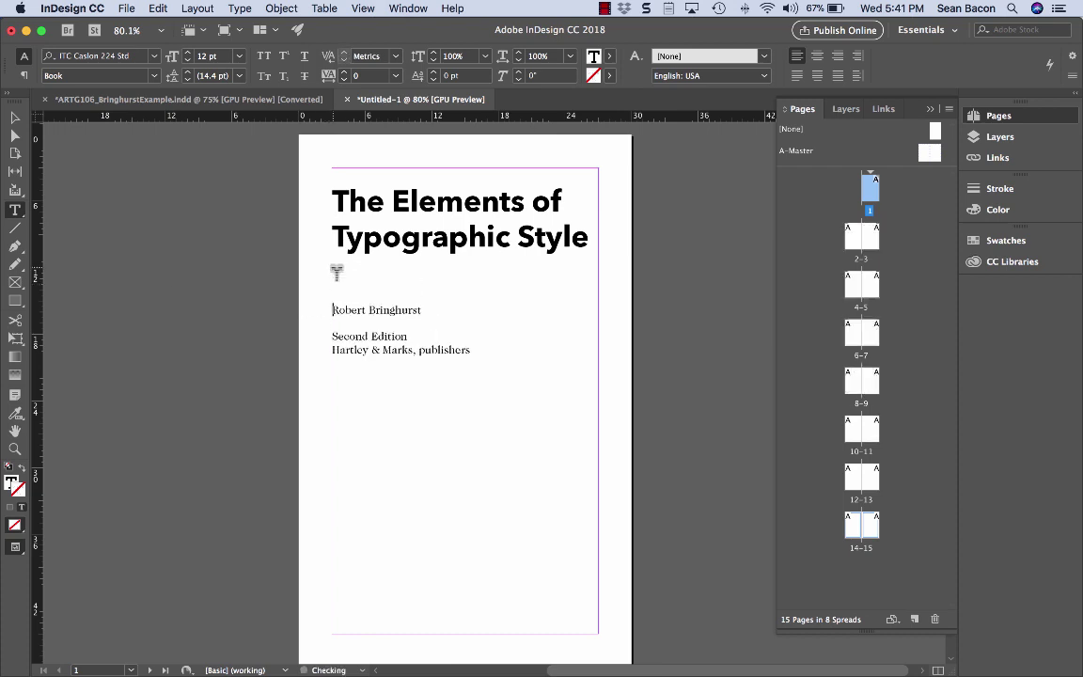
# - Insert three blank lines above the book title to lower it on page 1, and leave text editing
pyautogui.click(334, 201)
pyautogui.press('Return')
pyautogui.press('Return')
pyautogui.press('Return')
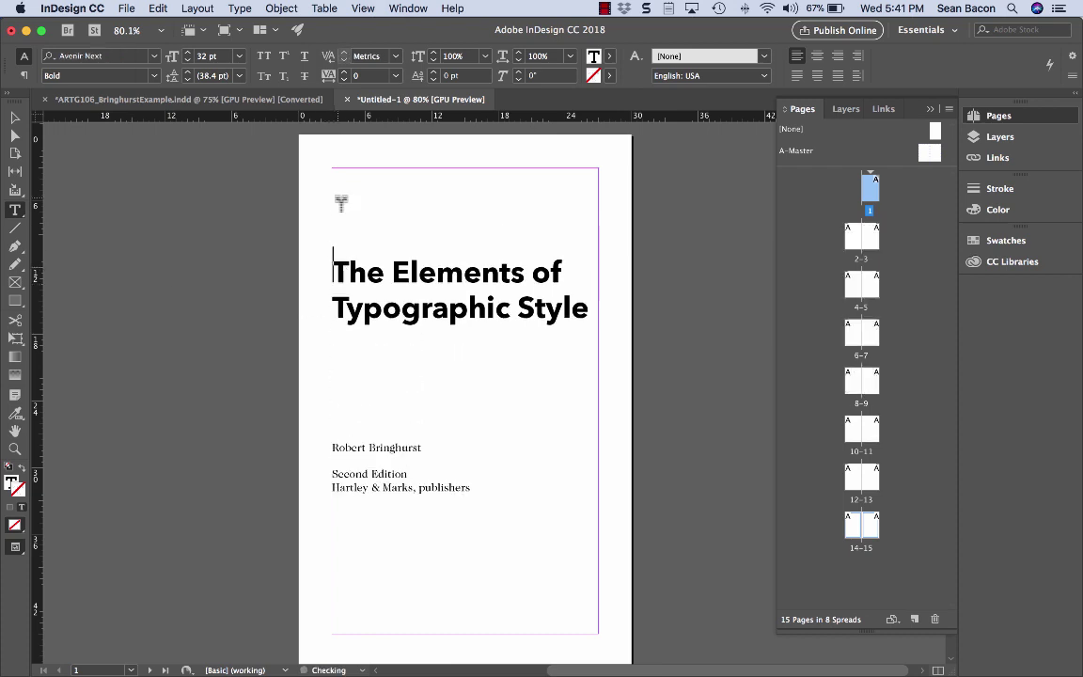
pyautogui.moveTo(13, 111)
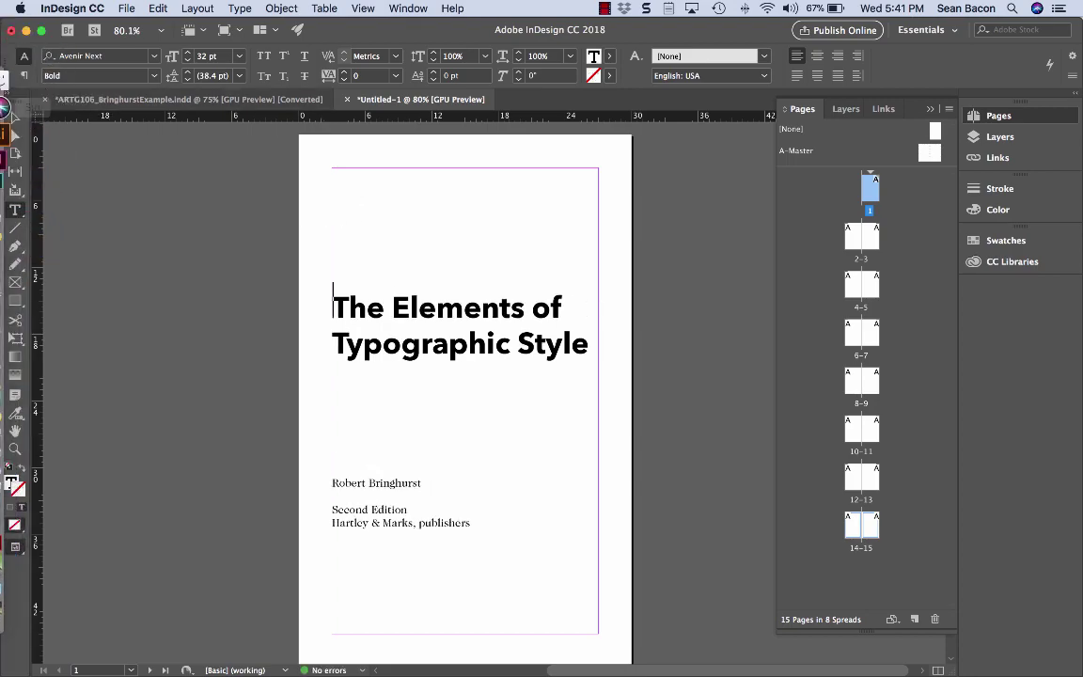
pyautogui.press('Escape')
# - Delete the block of surplus empty paragraphs above "1. The Grand Design" on page 2
pyautogui.scroll(-2, 451, 428)
pyautogui.scroll(-10, 451, 428)
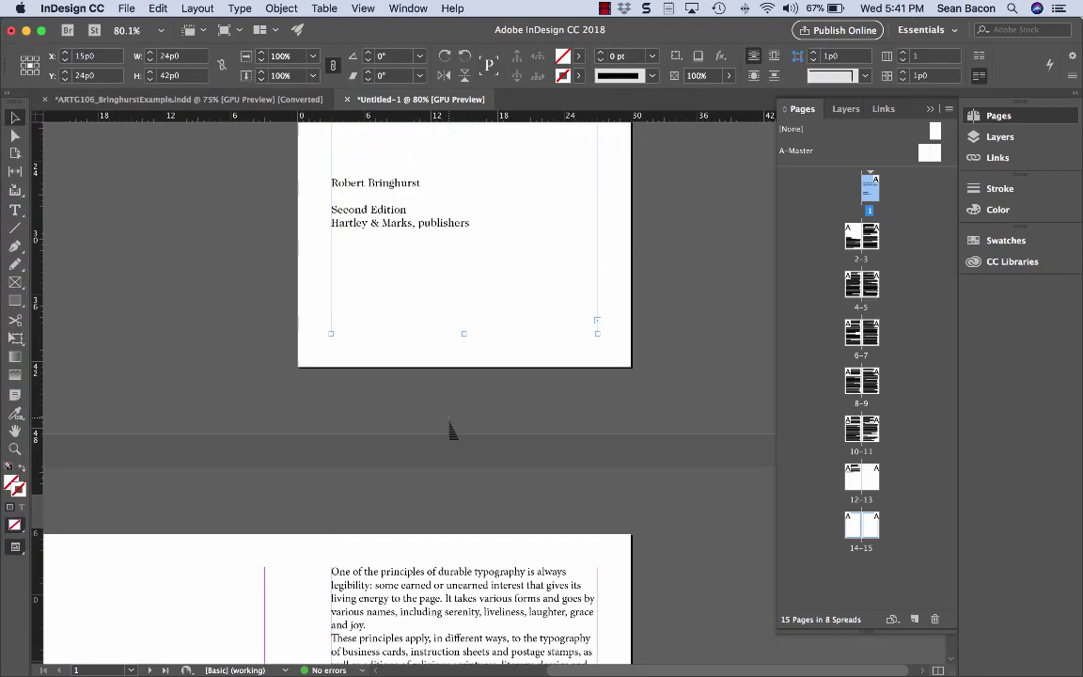
pyautogui.hscroll(-3, 377, 352)
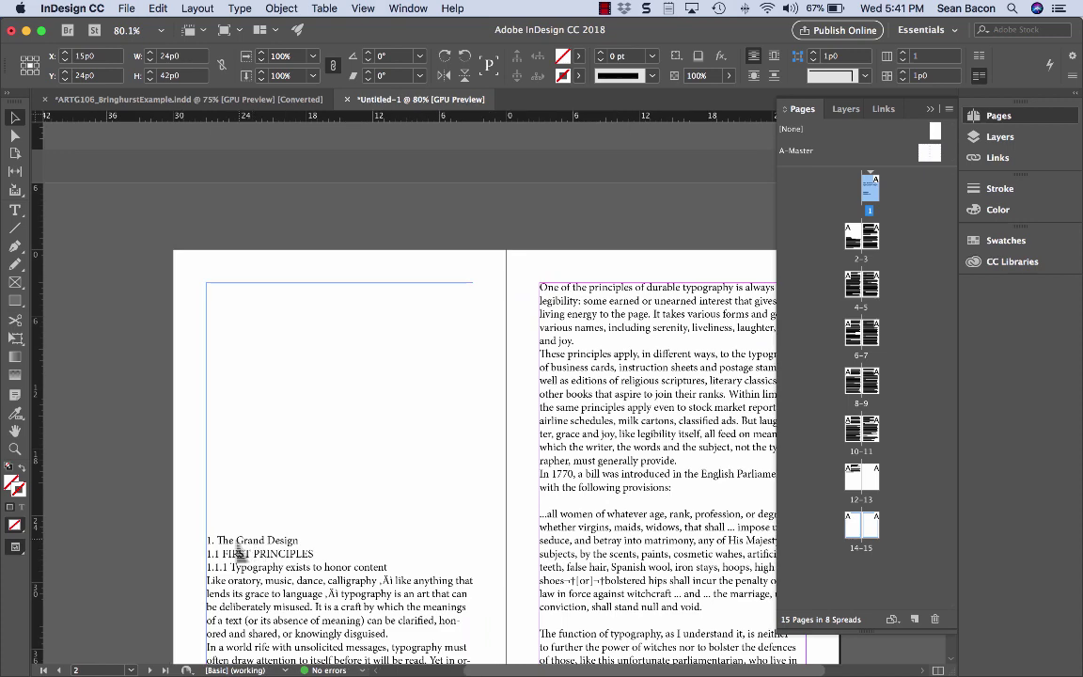
pyautogui.doubleClick(212, 490)
pyautogui.moveTo(212, 538); pyautogui.dragTo(209, 473)
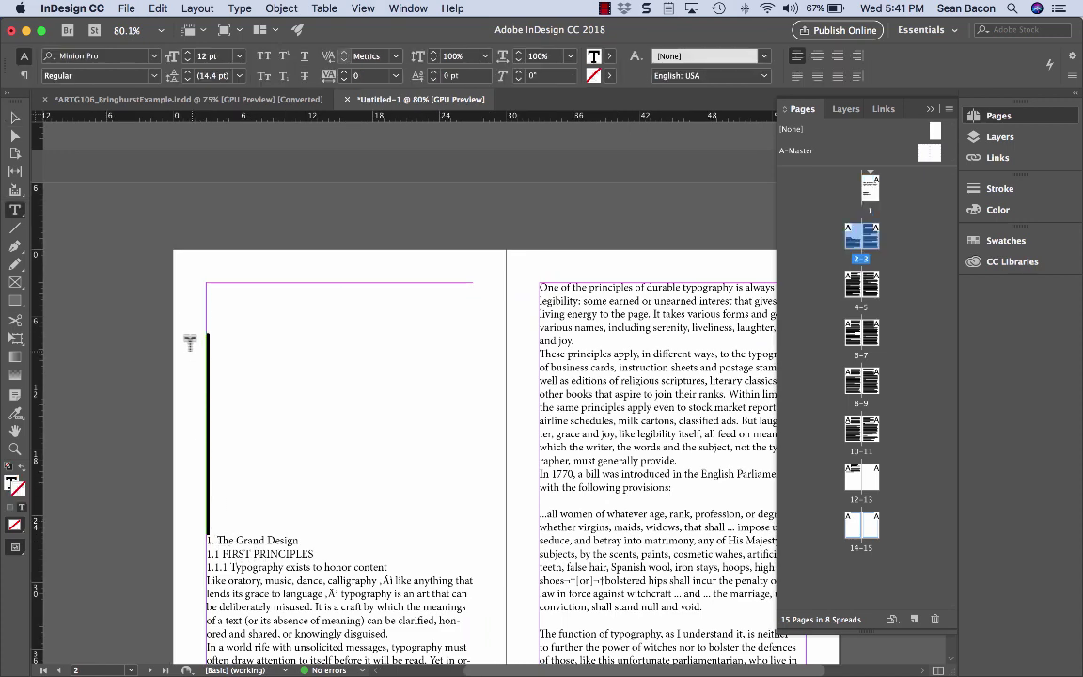
pyautogui.press('BackSpace')
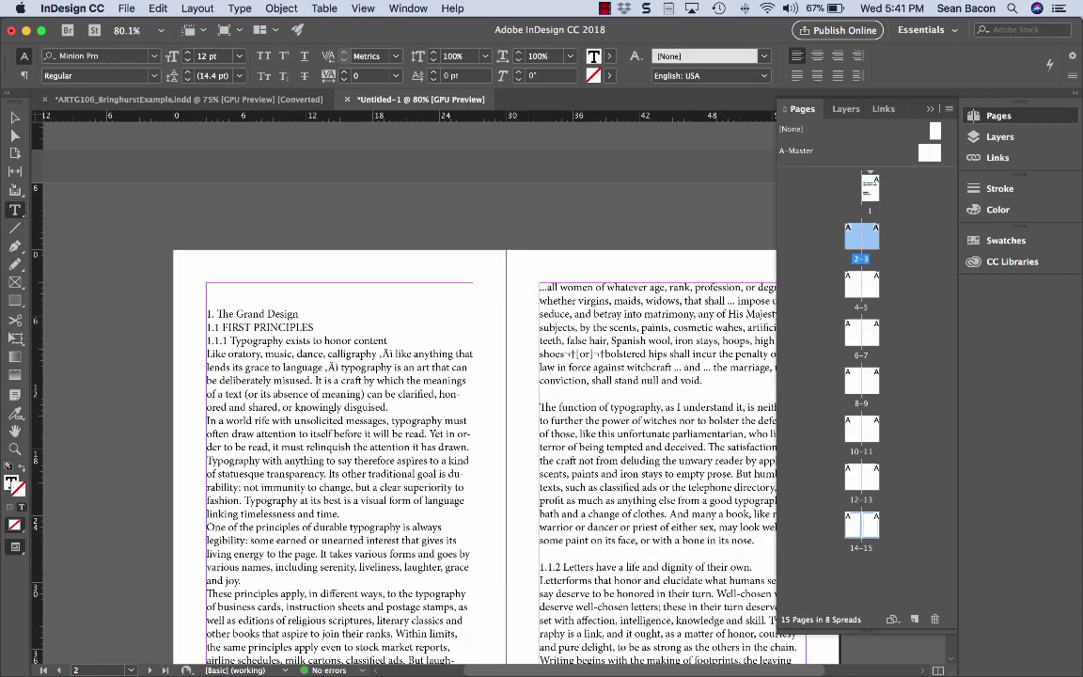
# - Show hidden characters and delete the remaining empty paragraphs above "1. The Grand Design" at the start of page 2
pyautogui.click(240, 9)
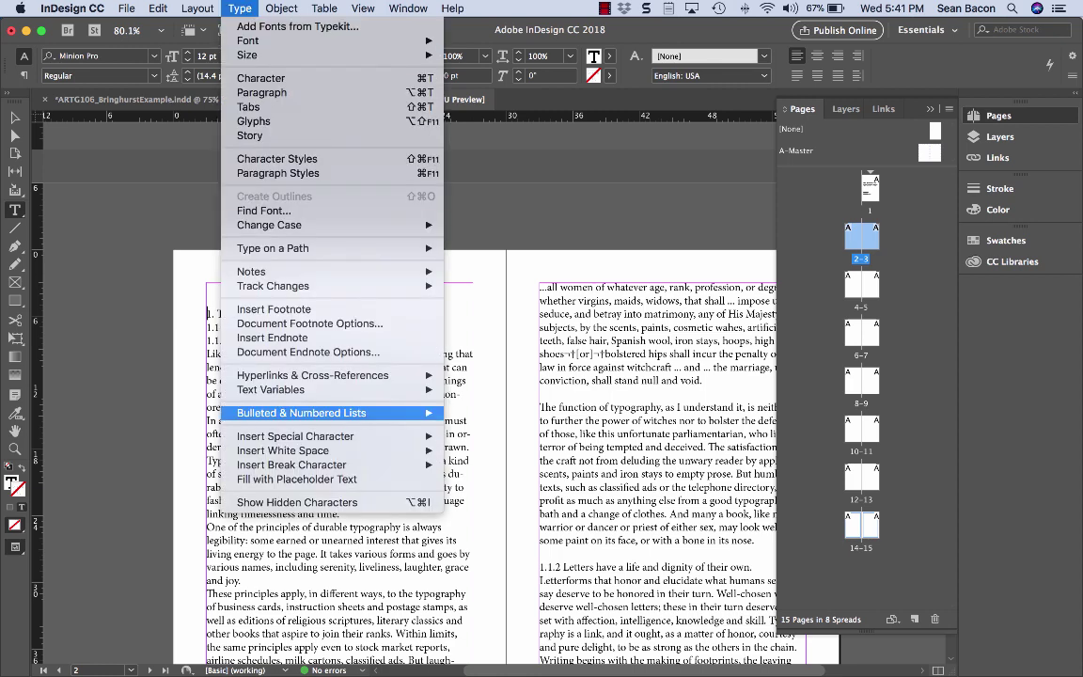
pyautogui.click(282, 503)
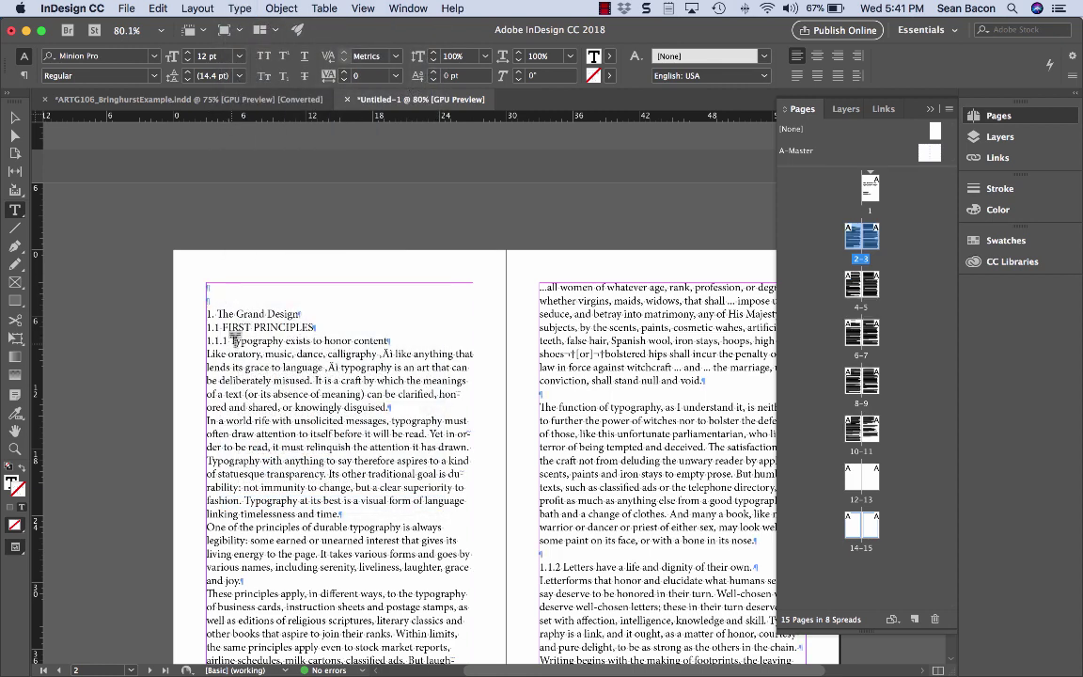
pyautogui.press('BackSpace')
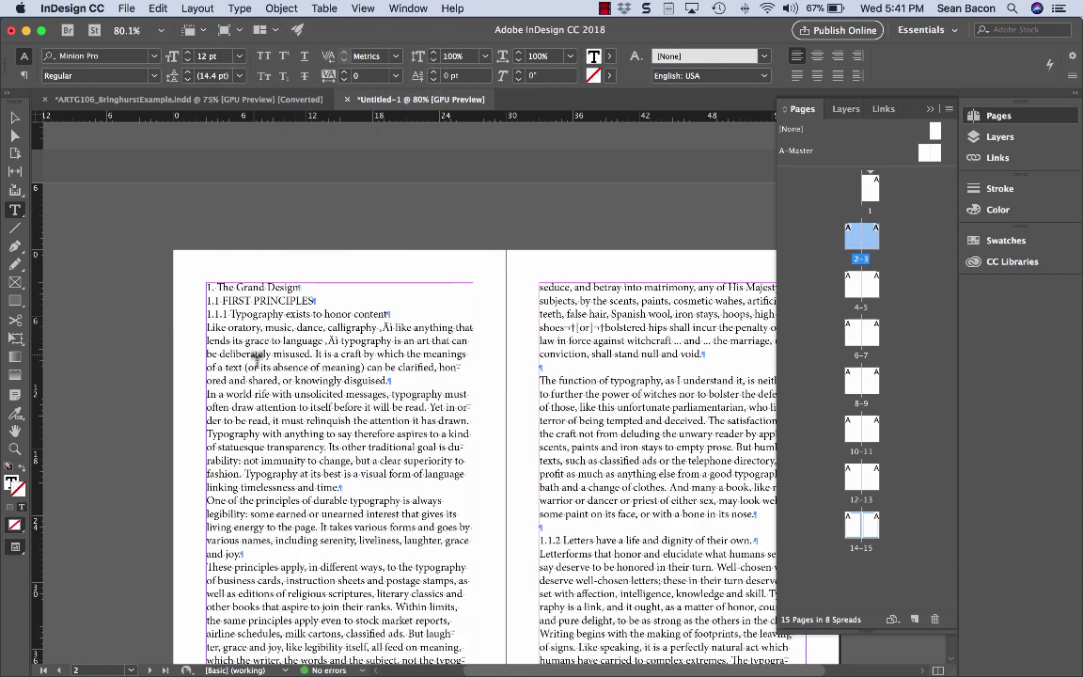
# - Set the chapter heading "1. The Grand Design" on page 2 to Avenir Next Bold at 13 pt
pyautogui.scroll(-5, 256, 355)
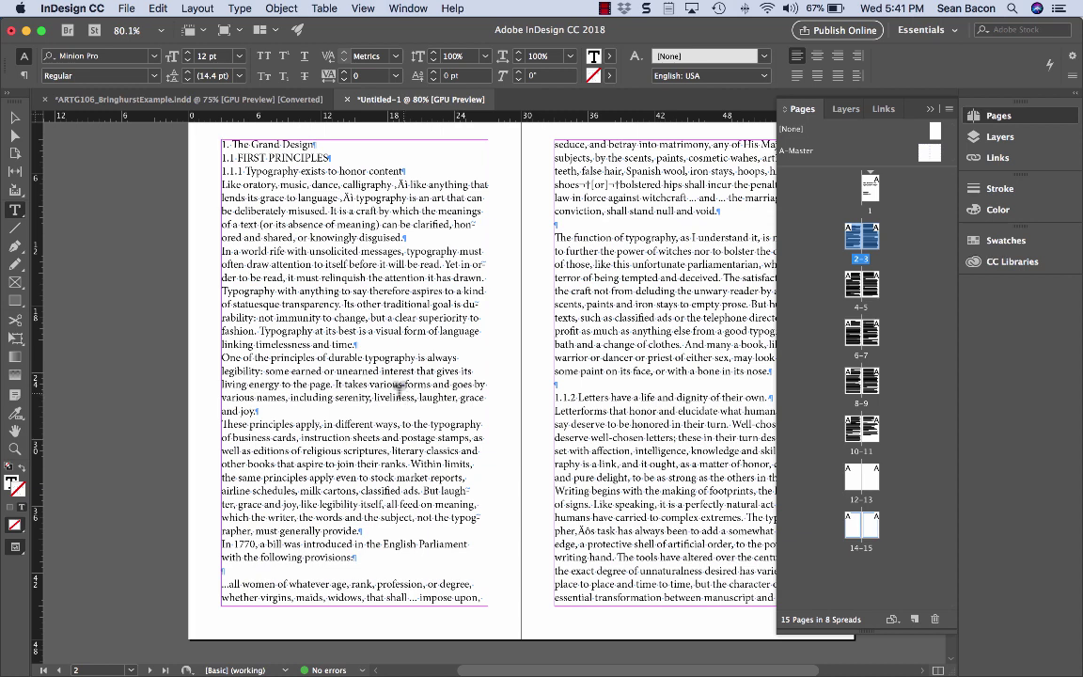
pyautogui.tripleClick(231, 144)
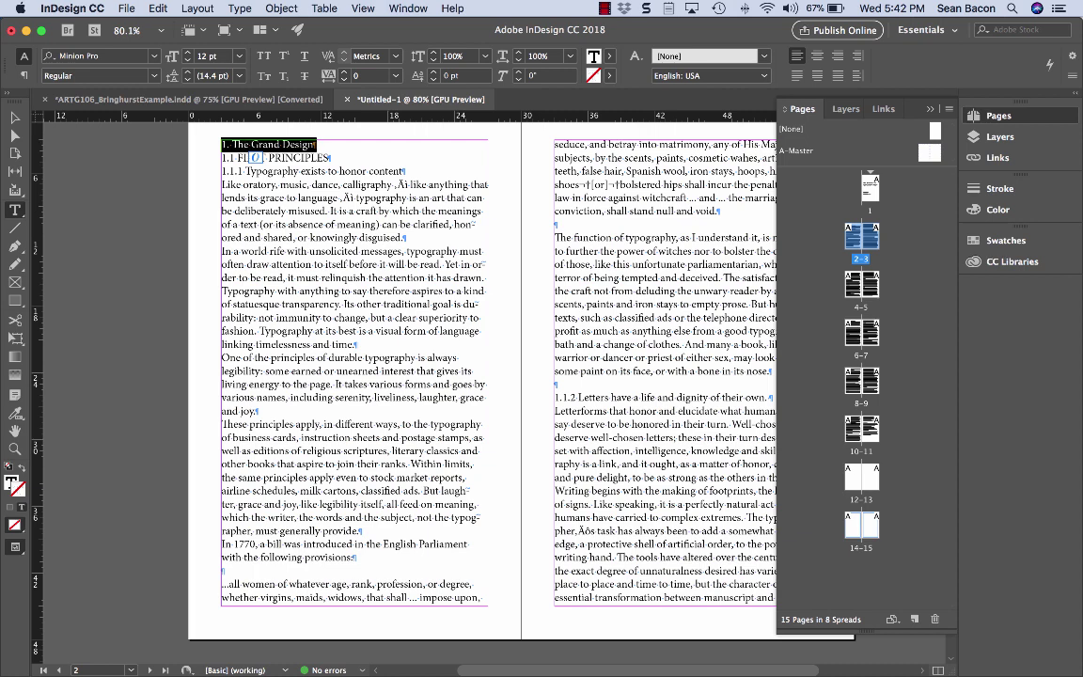
pyautogui.click(94, 56)
pyautogui.write('Avel')
pyautogui.press('BackSpace')
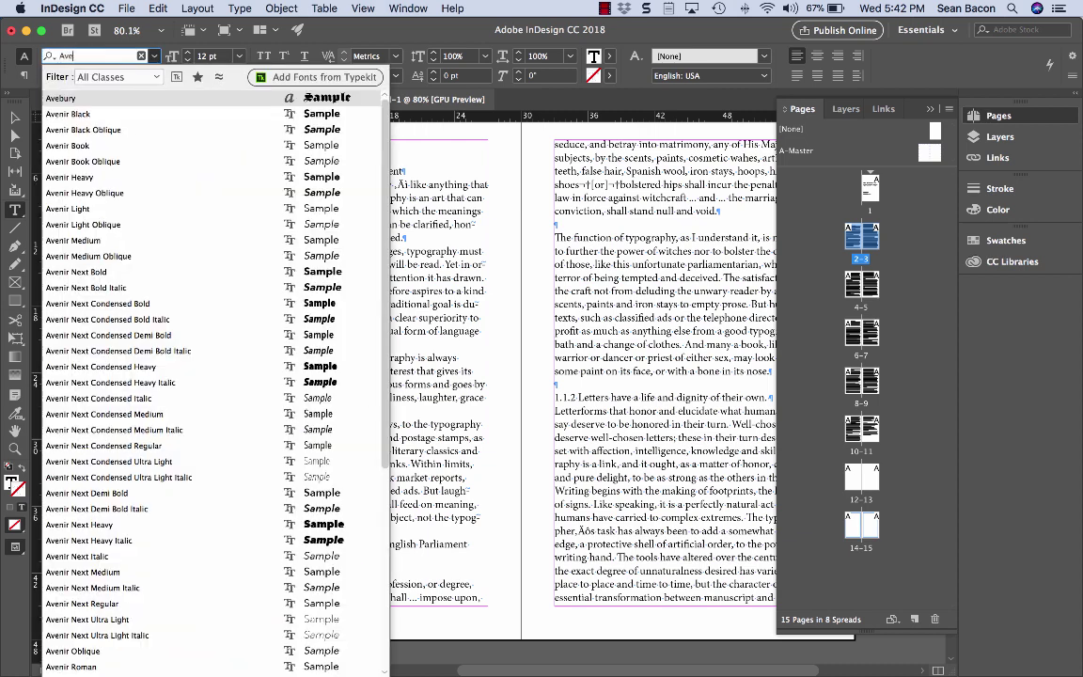
pyautogui.write('nir Nexr')
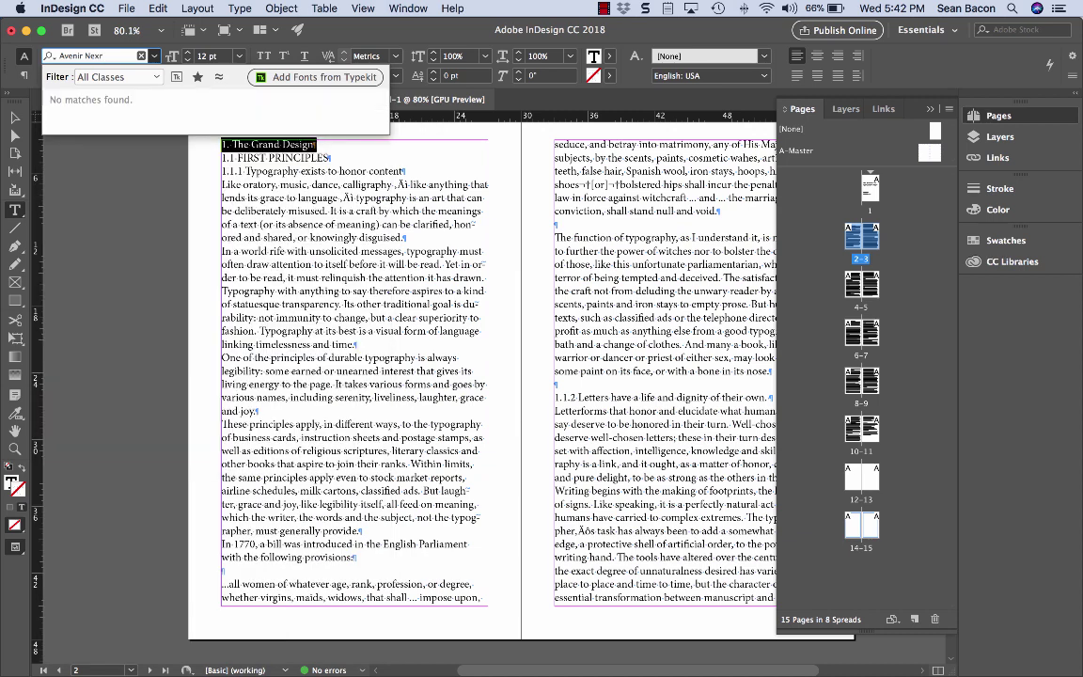
pyautogui.press('BackSpace')
pyautogui.write('t')
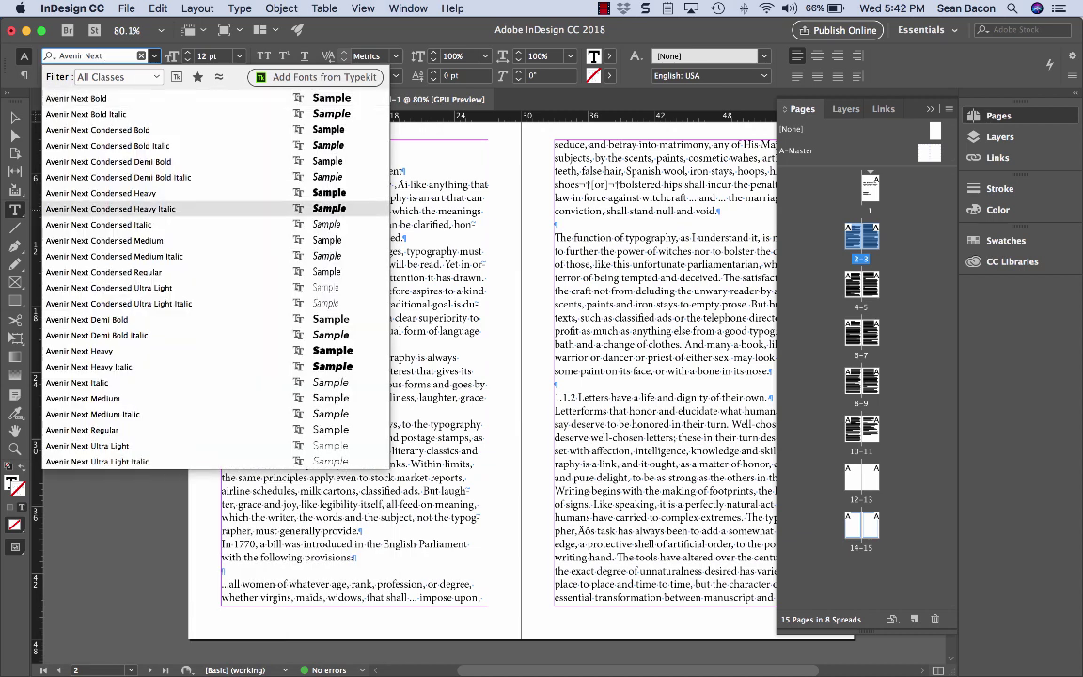
pyautogui.press('Down')
pyautogui.press('Down')
pyautogui.press('Down')
pyautogui.press('Down')
pyautogui.press('Down')
pyautogui.press('Down')
pyautogui.press('Up')
pyautogui.press('Up')
pyautogui.press('Up')
pyautogui.press('Up')
pyautogui.press('Up')
pyautogui.press('Up')
pyautogui.press('Up')
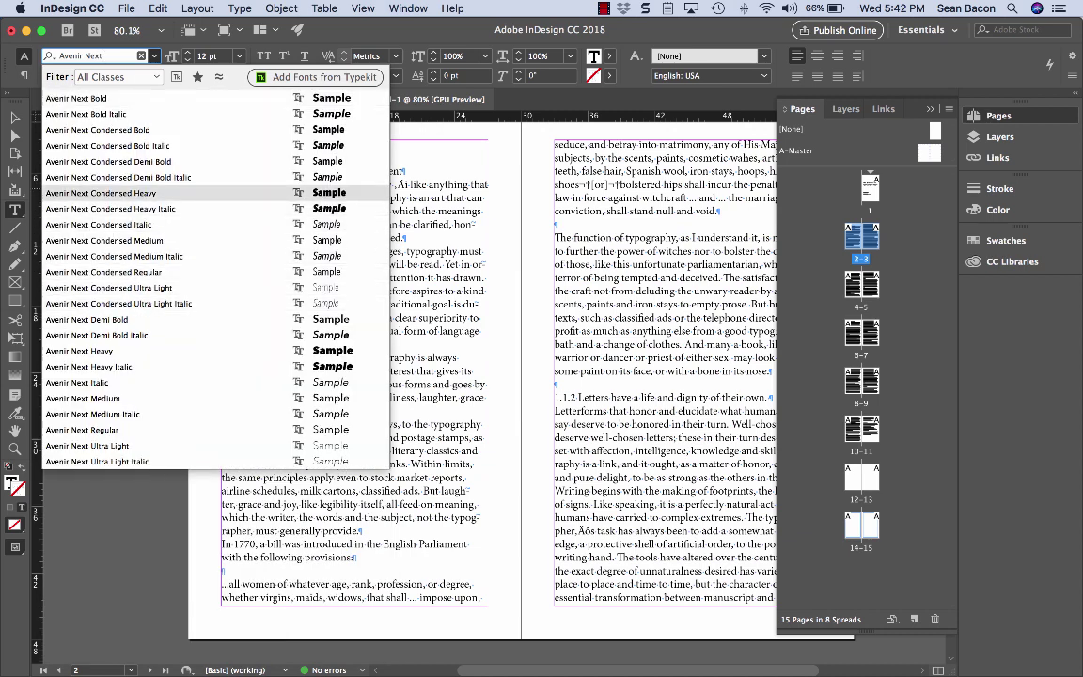
pyautogui.press('Up')
pyautogui.press('Up')
pyautogui.press('Up')
pyautogui.press('Up')
pyautogui.press('Up')
pyautogui.press('Up')
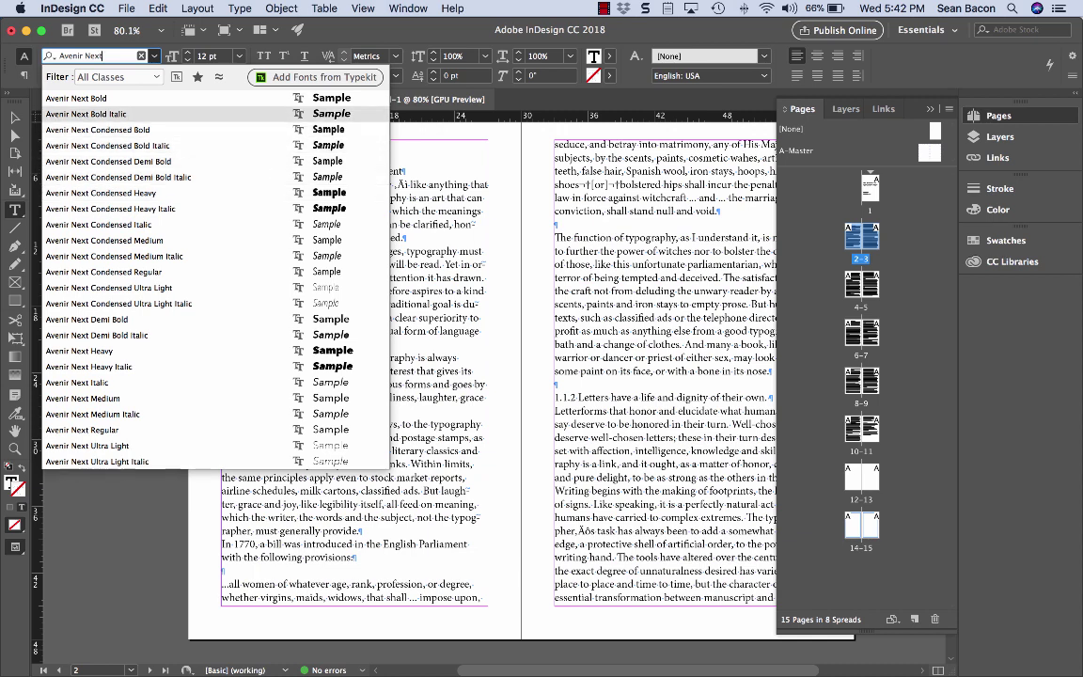
pyautogui.press('Return')
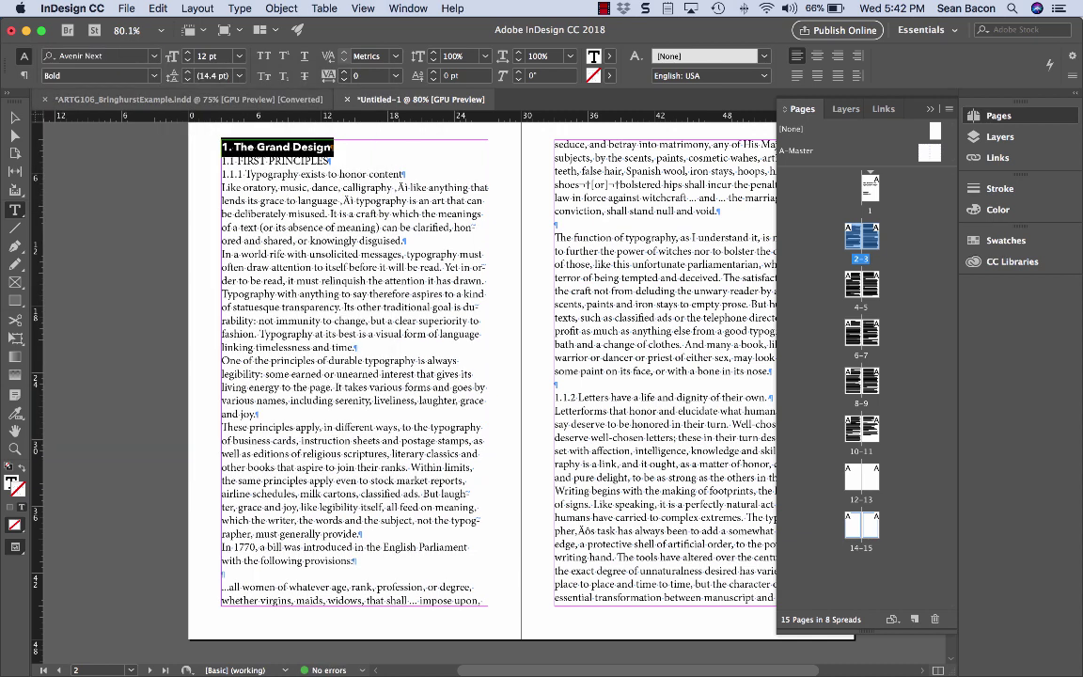
pyautogui.click(306, 220)
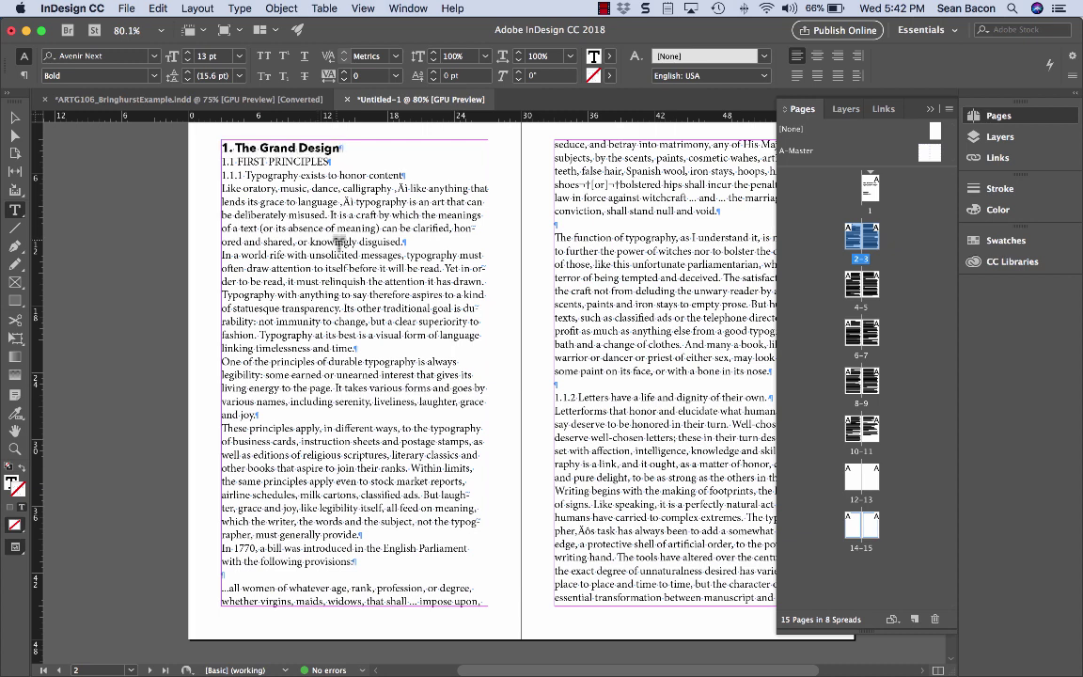
# - Set the section heading "1.1 FIRST PRINCIPLES" on page 2 in Avenir Next Regular
pyautogui.moveTo(340, 162); pyautogui.dragTo(195, 160)
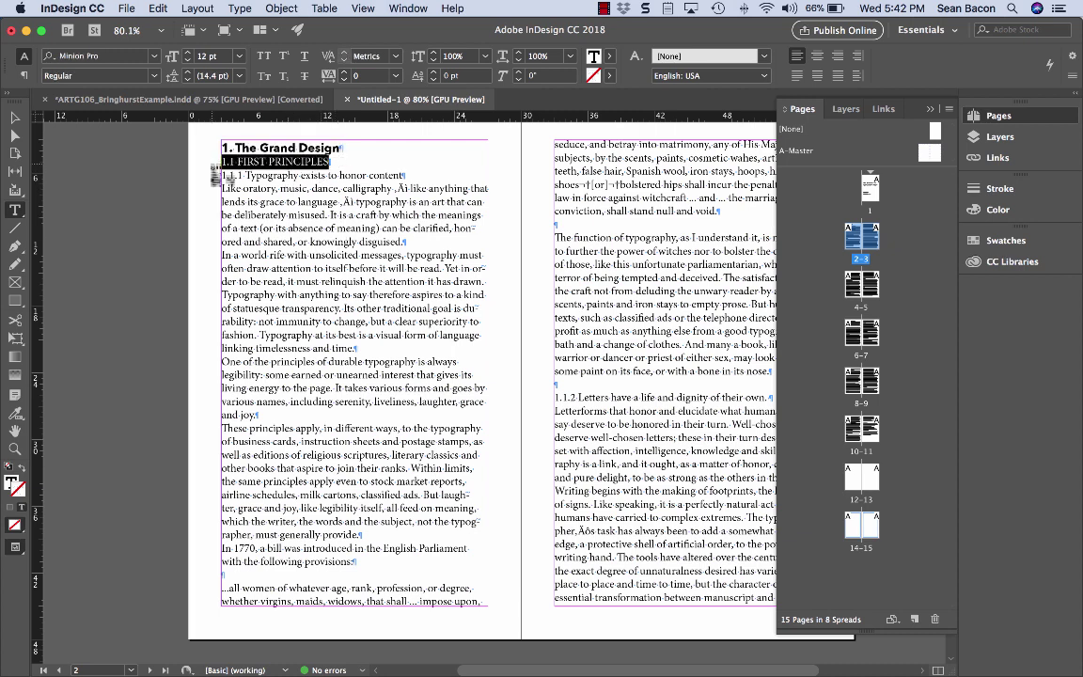
pyautogui.click(103, 55)
pyautogui.write('Aevn')
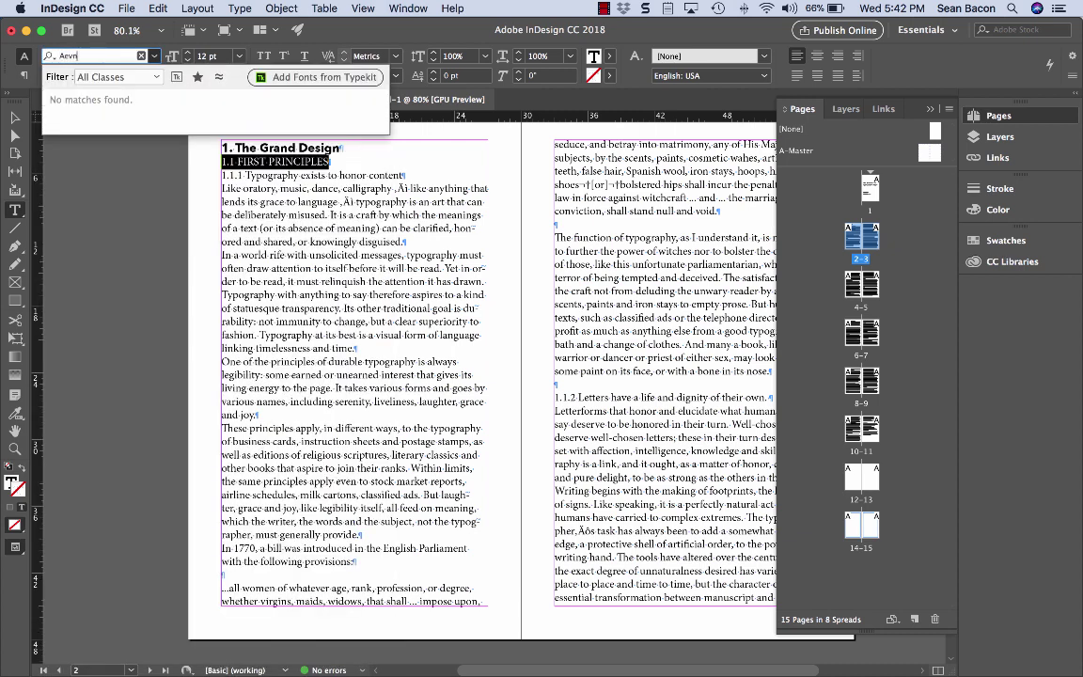
pyautogui.write('ir')
pyautogui.press('BackSpace')
pyautogui.press('BackSpace')
pyautogui.press('BackSpace')
pyautogui.press('BackSpace')
pyautogui.press('BackSpace')
pyautogui.write('venir')
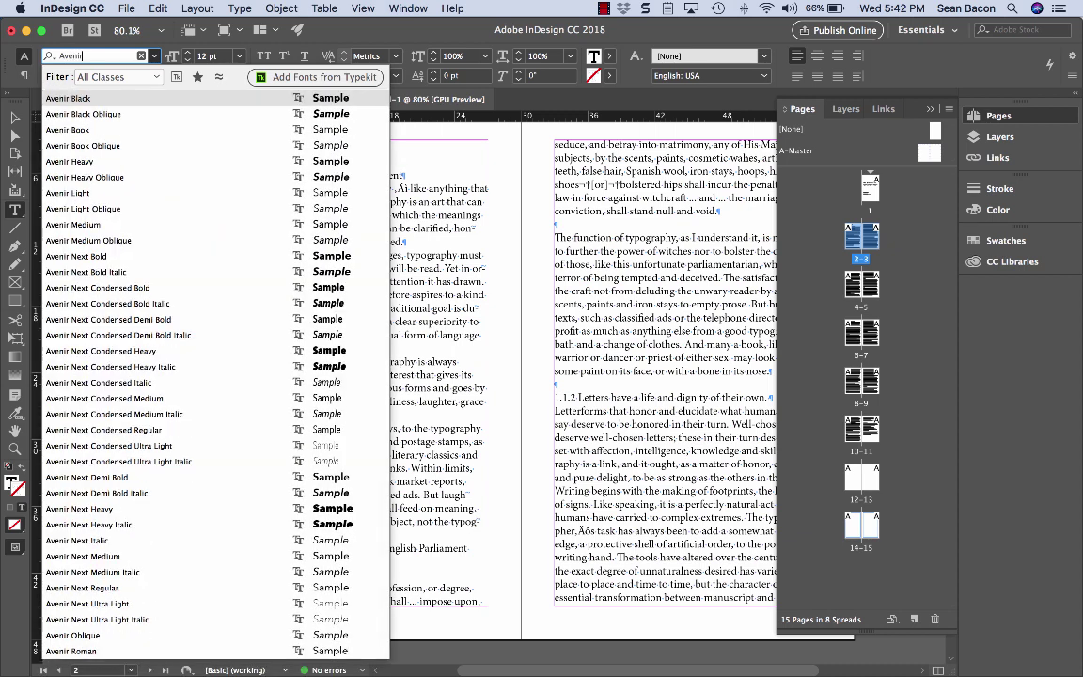
pyautogui.write(' Next')
pyautogui.press('Down')
pyautogui.press('Down')
pyautogui.press('Down')
pyautogui.press('Down')
pyautogui.press('Down')
pyautogui.press('Down')
pyautogui.press('Down')
pyautogui.press('Down')
pyautogui.press('Down')
pyautogui.press('Down')
pyautogui.press('Down')
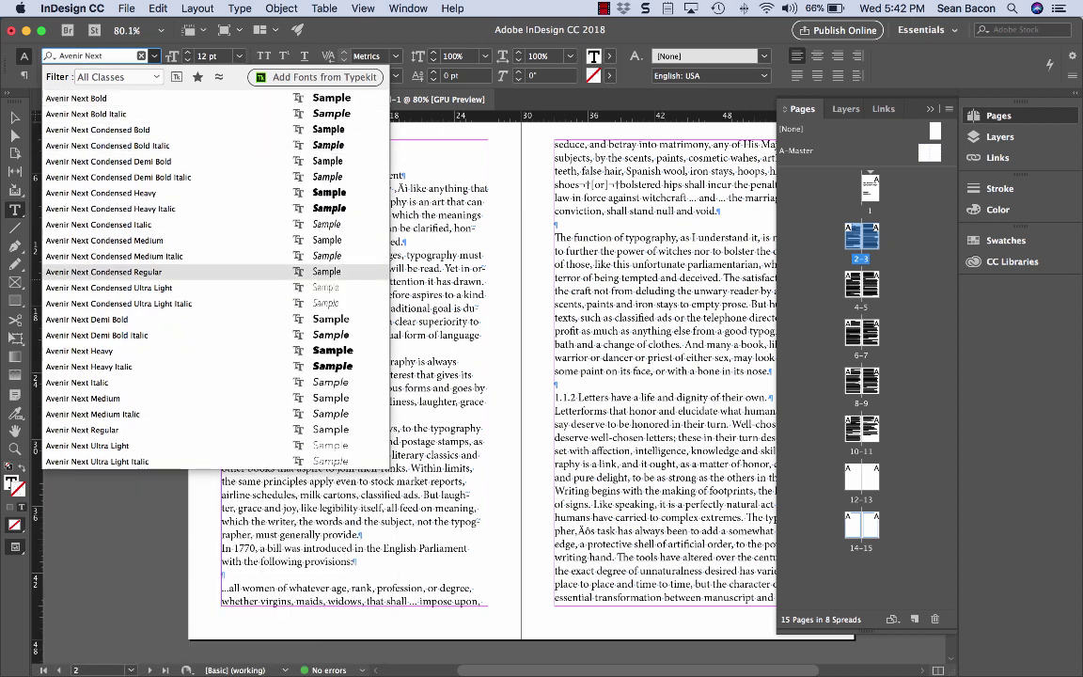
pyautogui.press('Down')
pyautogui.press('Down')
pyautogui.press('Down')
pyautogui.press('Down')
pyautogui.press('Down')
pyautogui.press('Down')
pyautogui.press('Down')
pyautogui.press('Down')
pyautogui.press('Down')
pyautogui.press('Down')
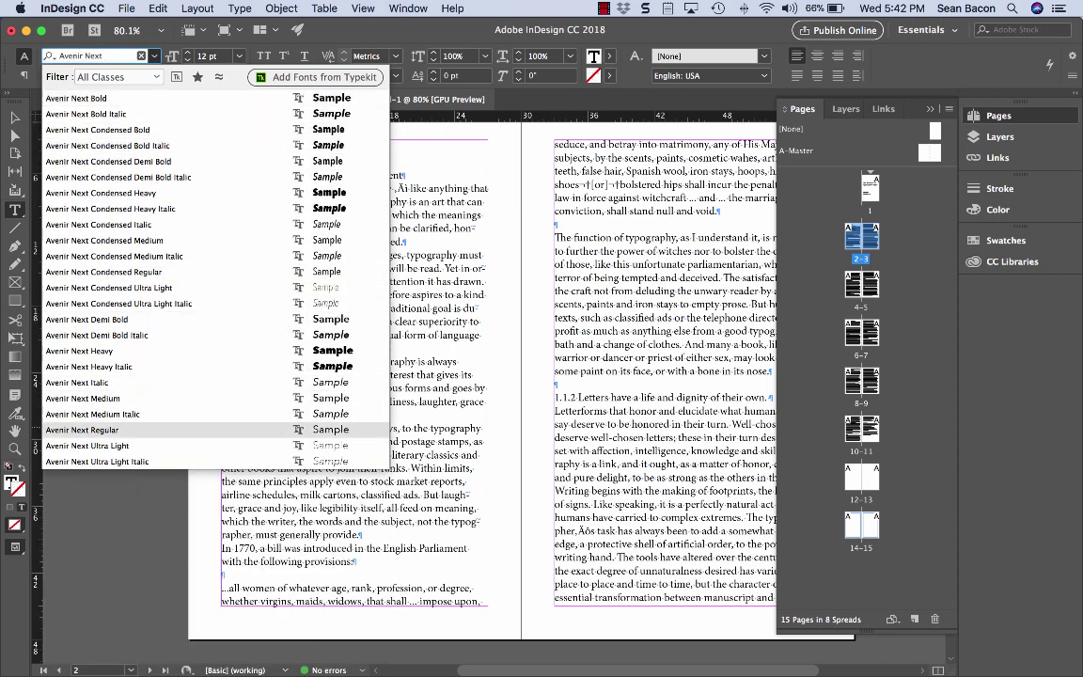
pyautogui.press('Return')
pyautogui.click(288, 174)
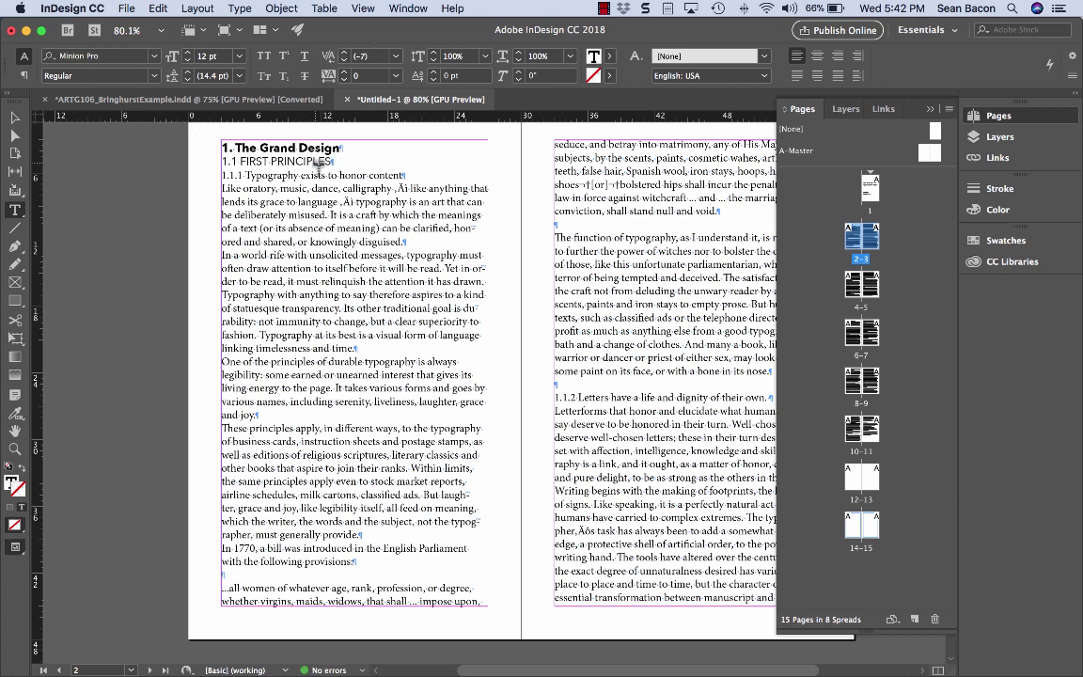
# - Convert the all-caps "1.1 FIRST PRINCIPLES" heading to title case
pyautogui.tripleClick(321, 165)
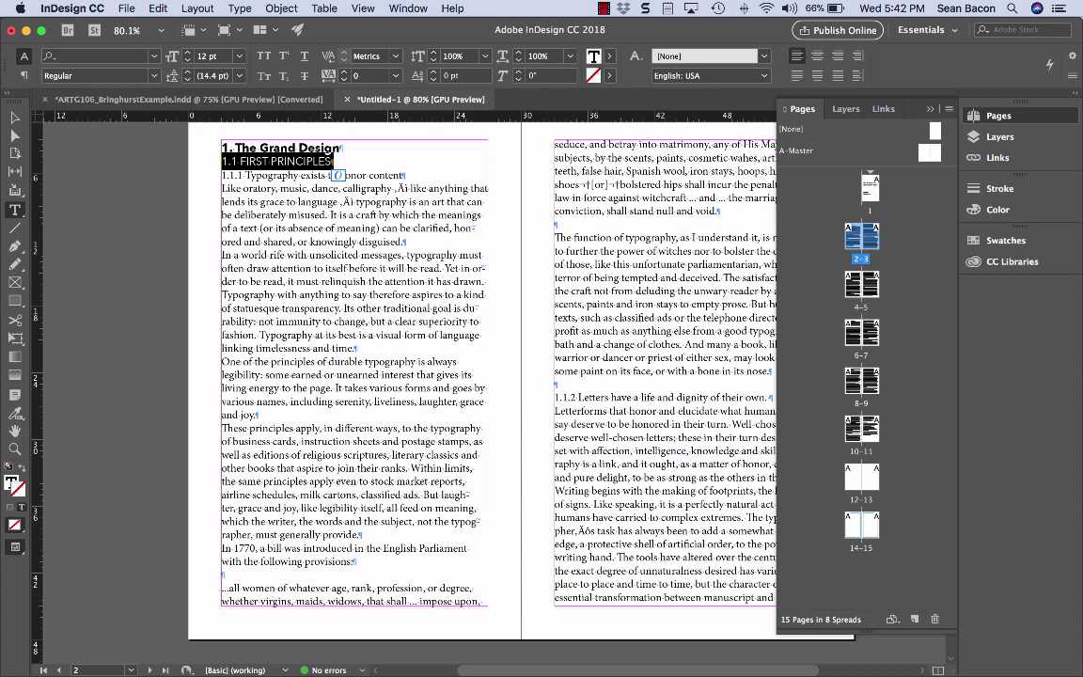
pyautogui.click(240, 9)
pyautogui.moveTo(283, 225)
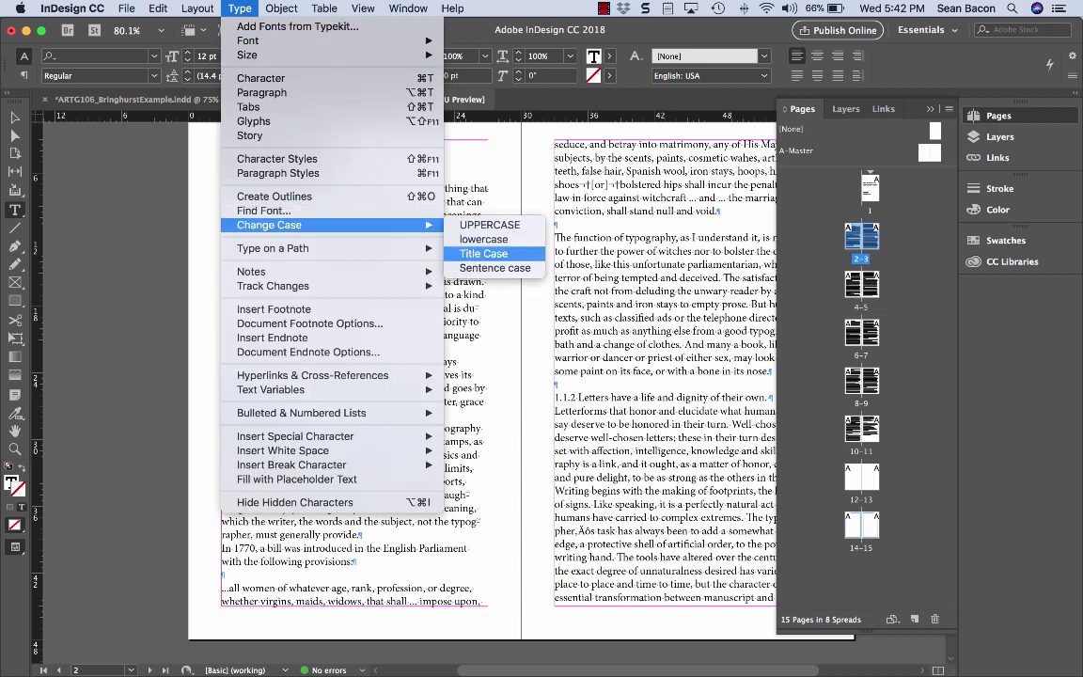
pyautogui.click(484, 254)
pyautogui.click(294, 167)
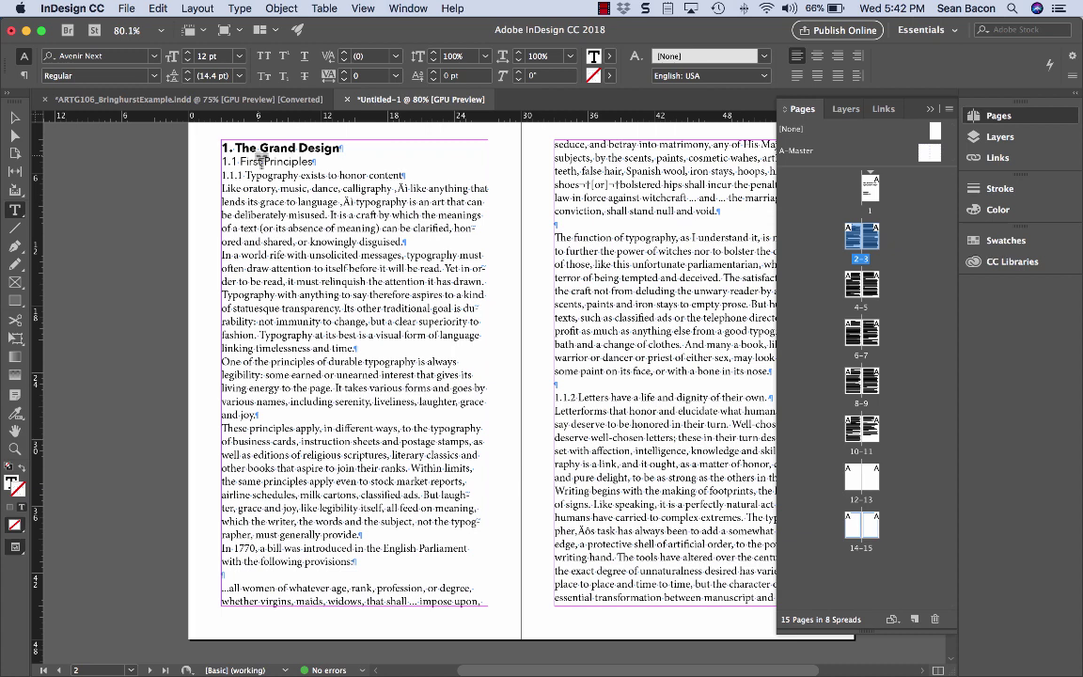
pyautogui.click(240, 9)
pyautogui.moveTo(414, 225)
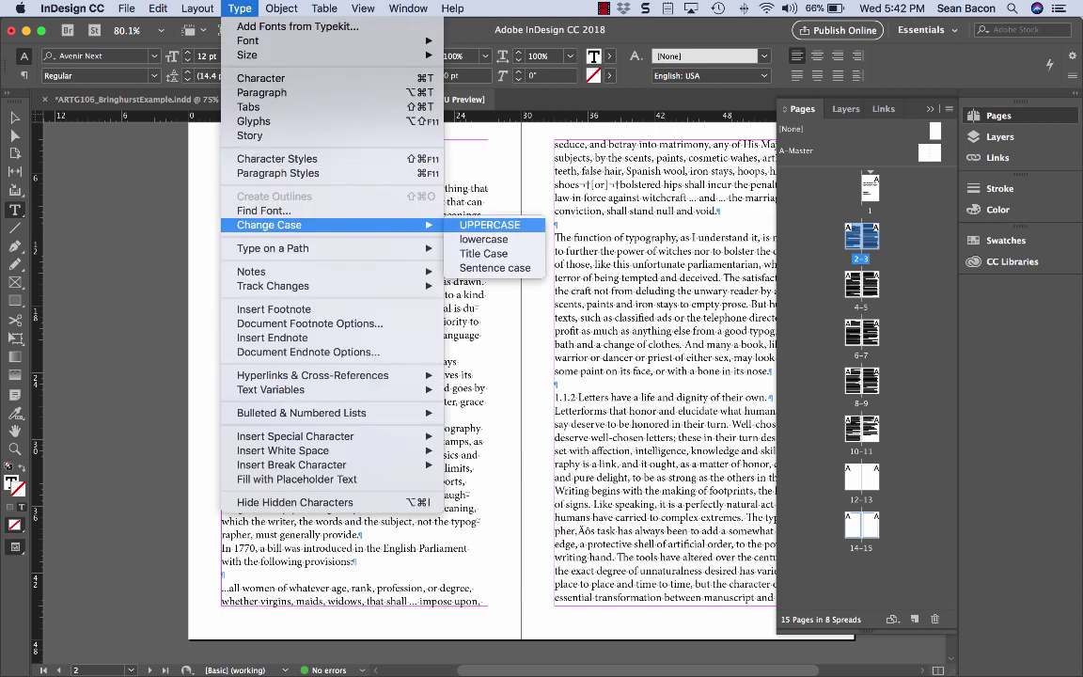
pyautogui.click(482, 176)
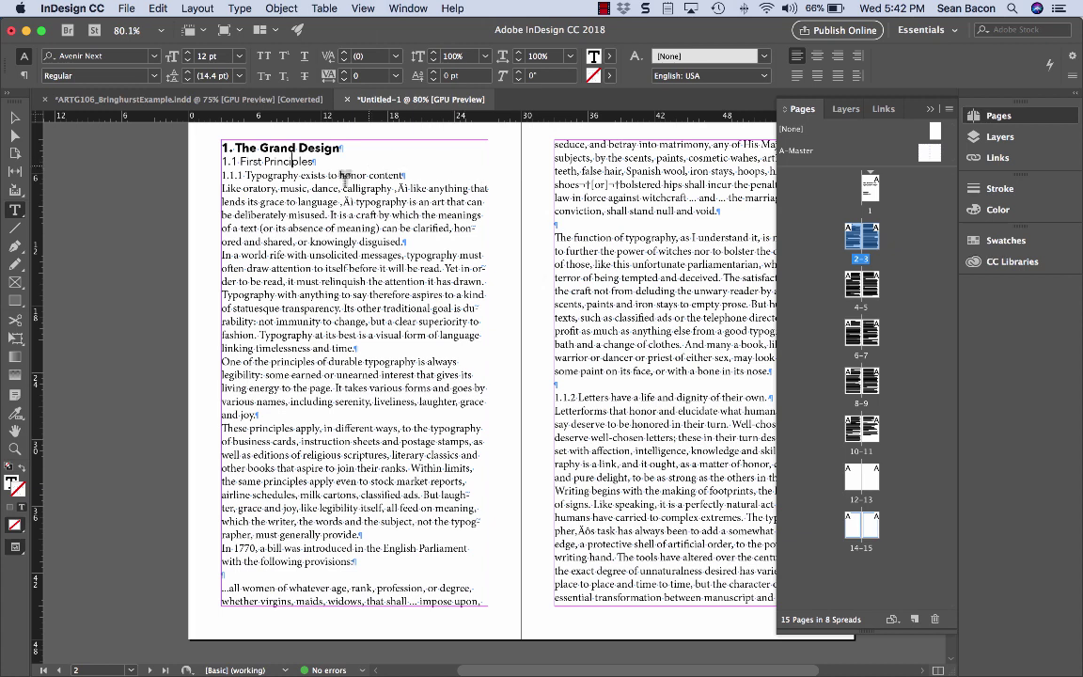
# - Set the subheading "1.1.1 Typography exists to honor content" in ITC Caslon 224 Std Bold and reduce its font size
pyautogui.tripleClick(310, 175)
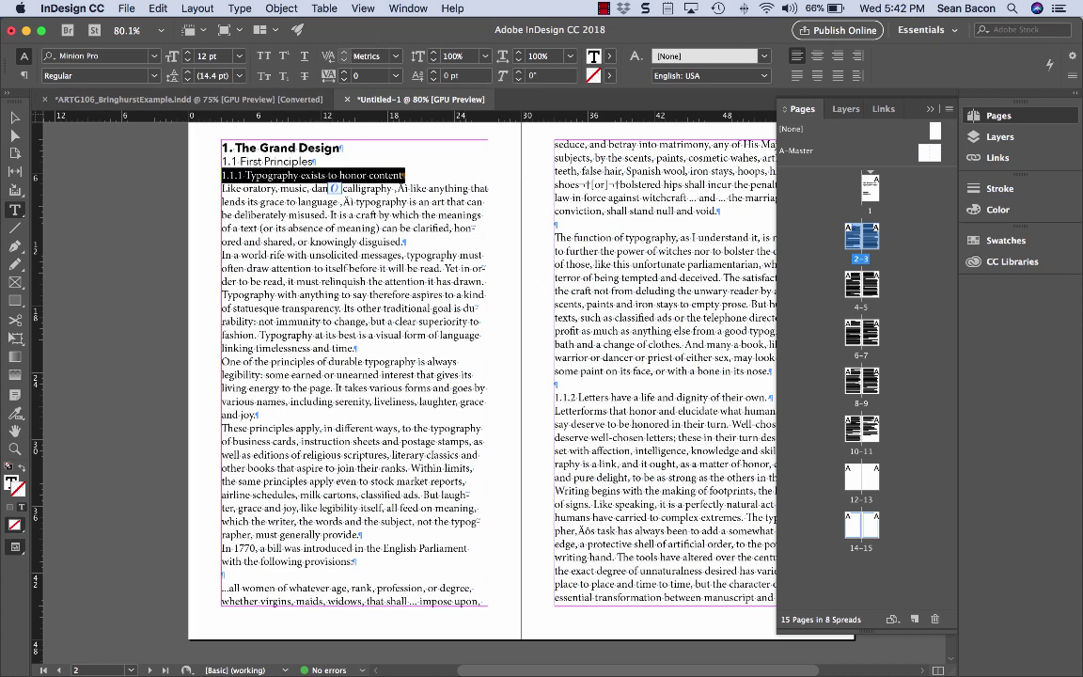
pyautogui.press('super+alt+shift+m')
pyautogui.write('Caslon')
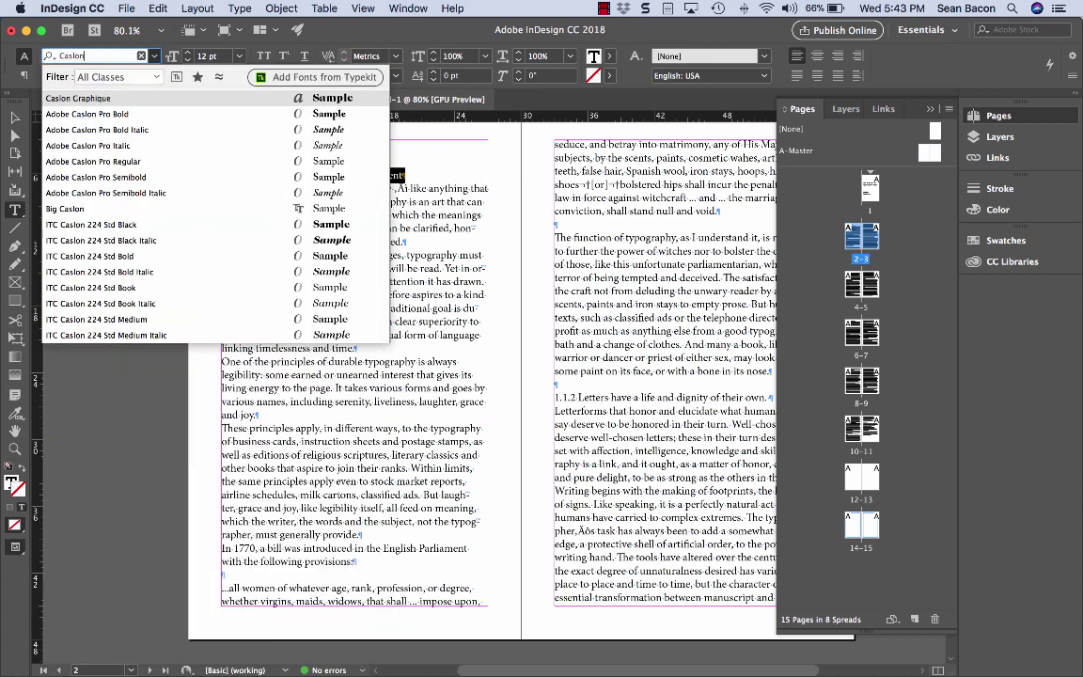
pyautogui.press('Down')
pyautogui.press('Down')
pyautogui.press('Down')
pyautogui.press('Down')
pyautogui.press('Down')
pyautogui.press('Down')
pyautogui.press('Down')
pyautogui.press('Down')
pyautogui.press('Down')
pyautogui.press('Down')
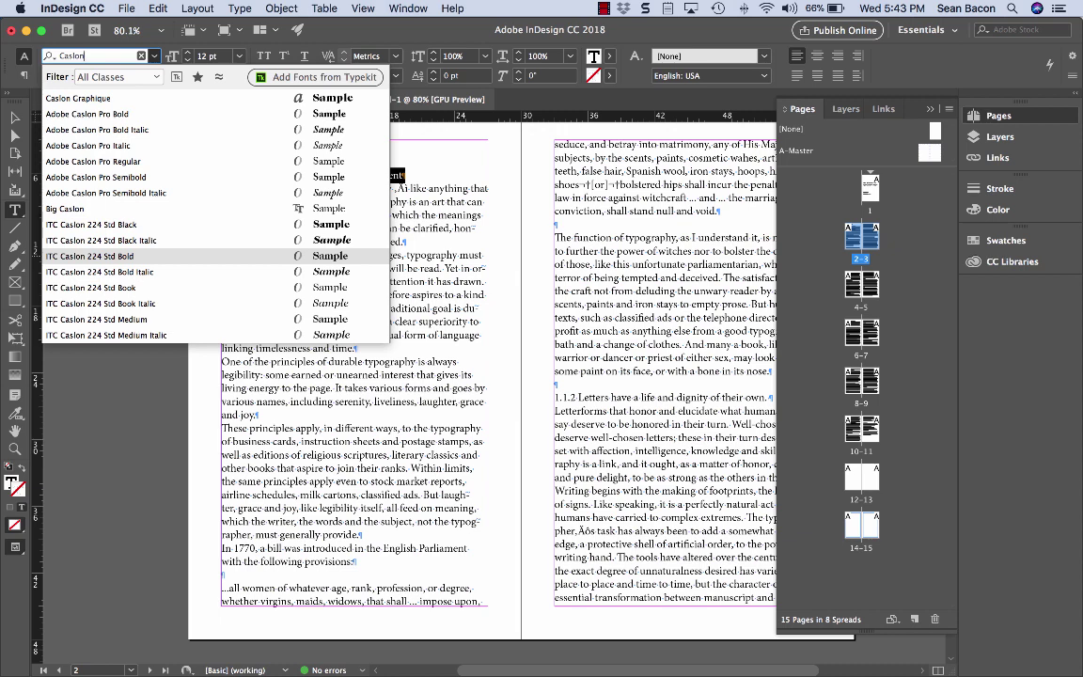
pyautogui.press('Return')
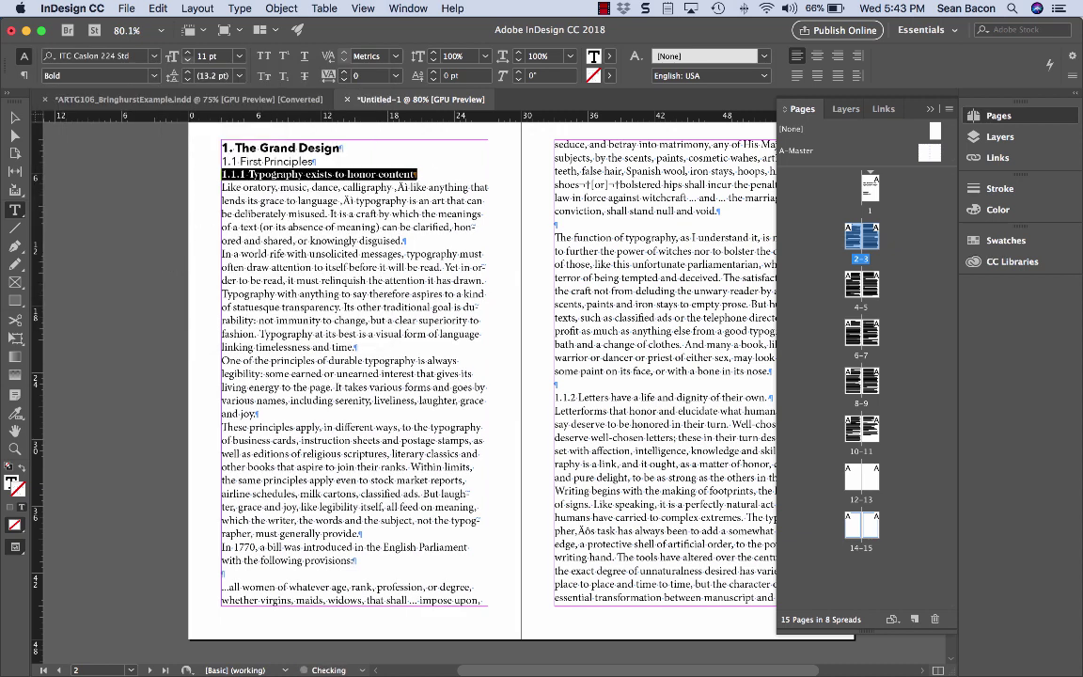
pyautogui.click(278, 163)
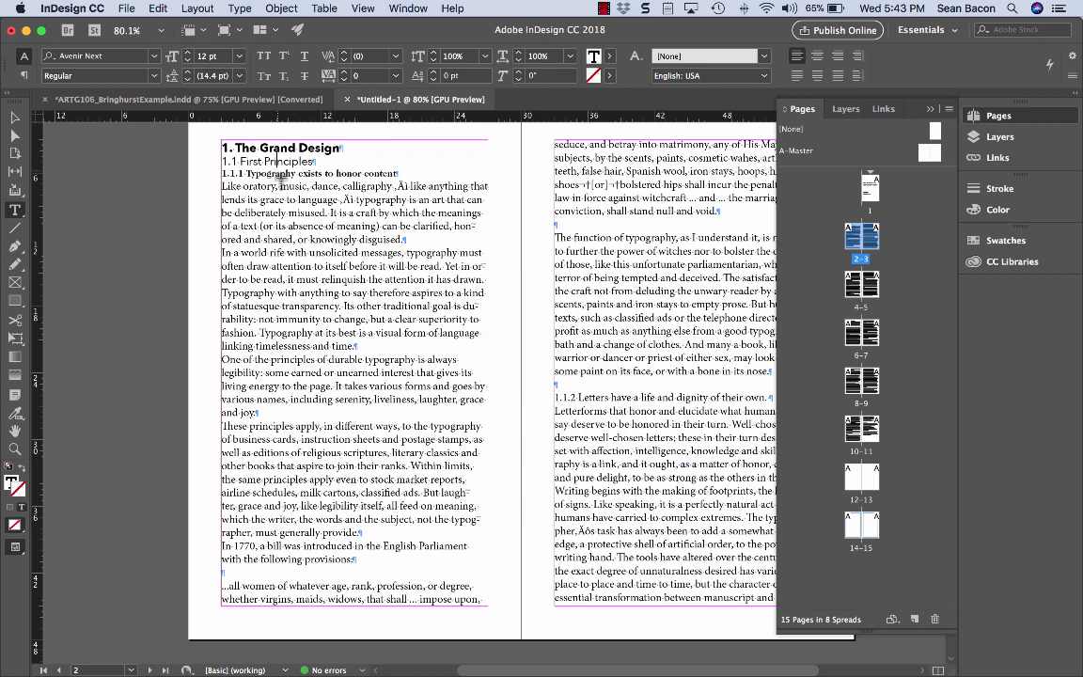
# - Change the "1.1 First Principles" heading to the Medium weight and increase its font size slightly
pyautogui.tripleClick(266, 173)
pyautogui.tripleClick(266, 162)
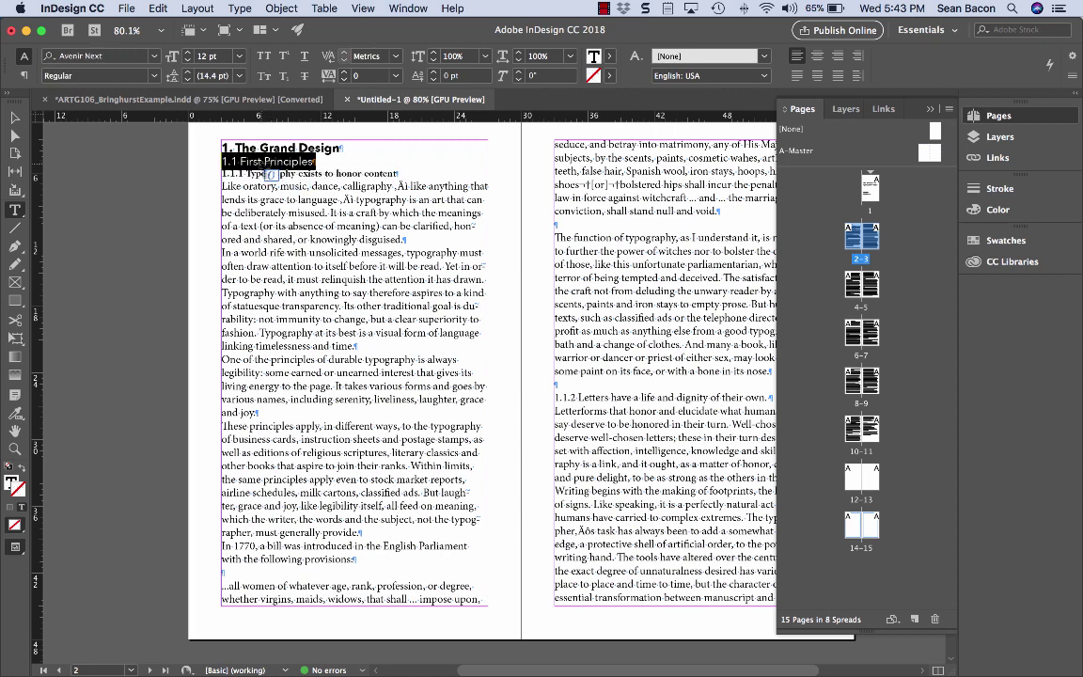
pyautogui.click(152, 75)
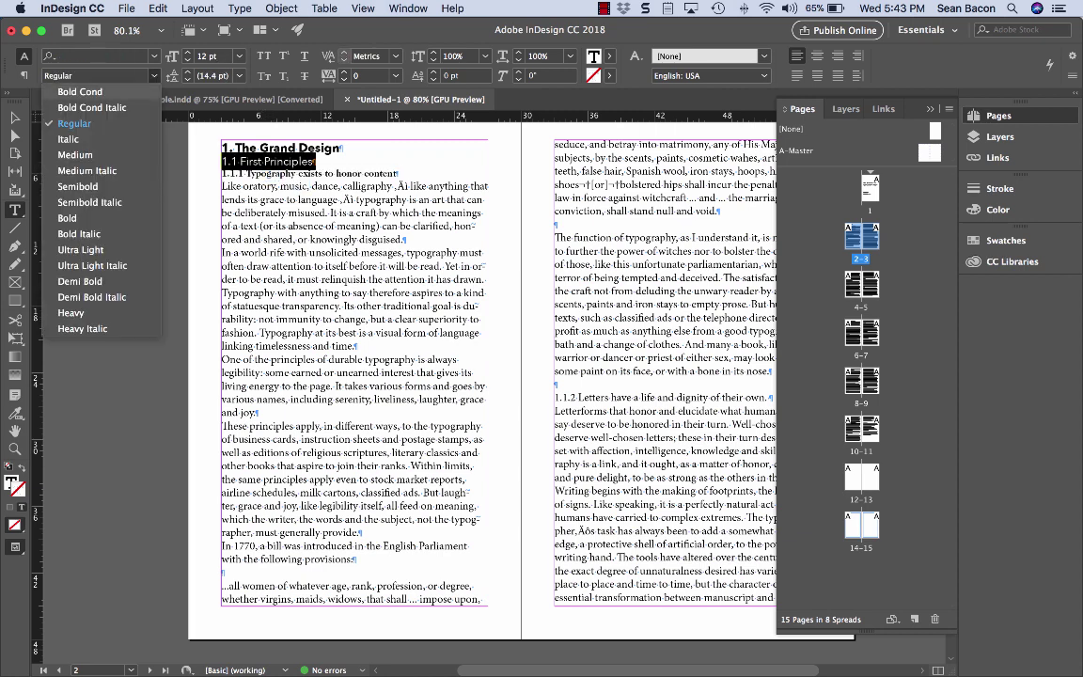
pyautogui.click(105, 153)
pyautogui.click(194, 160)
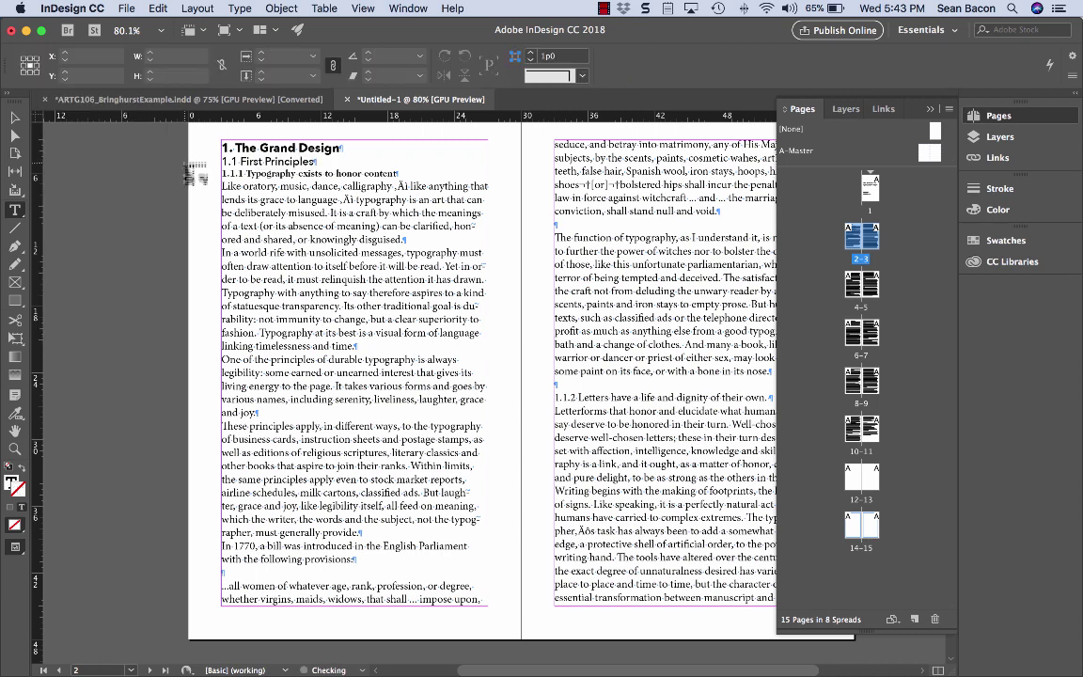
pyautogui.tripleClick(254, 162)
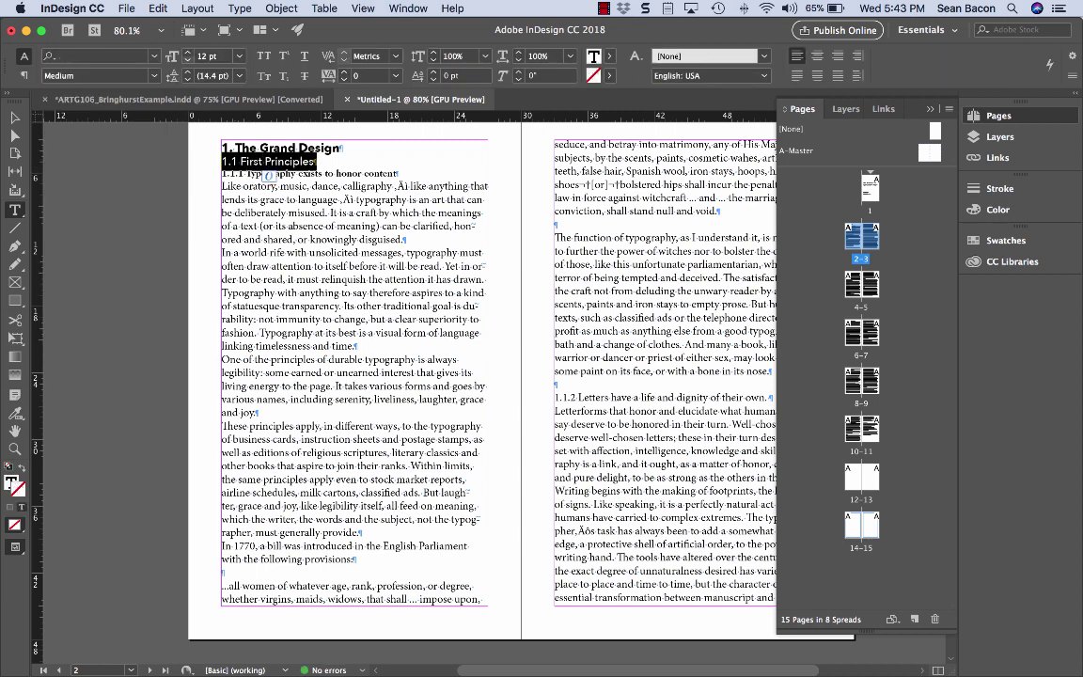
pyautogui.click(280, 148)
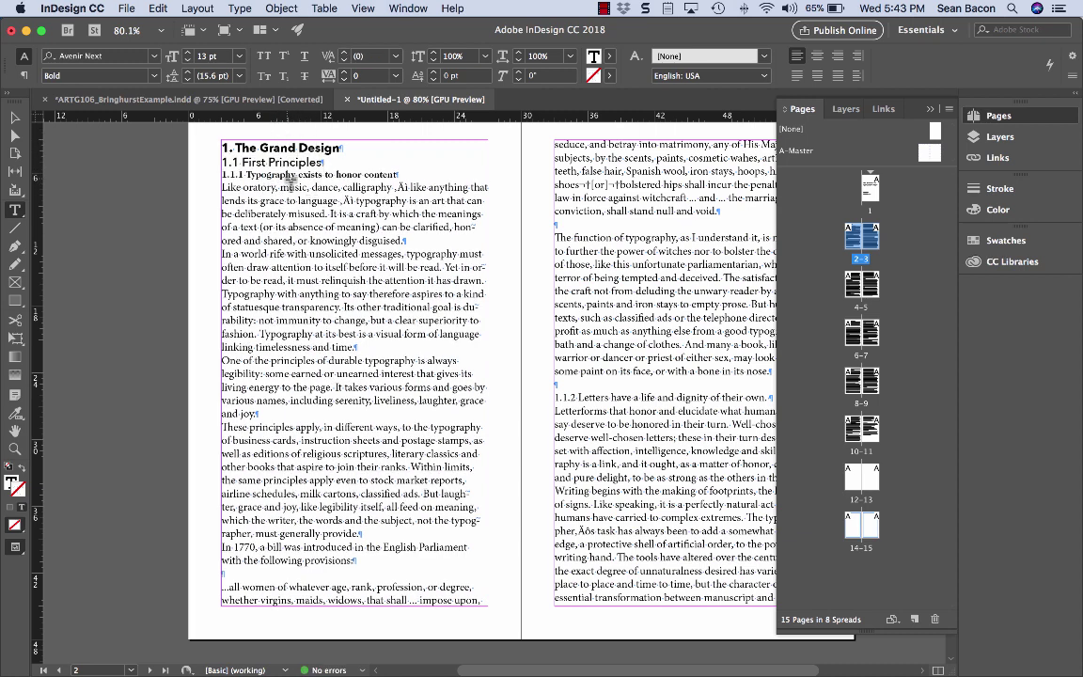
# - Set all text from the first body paragraph on page 2 to the end of the story in ITC Caslon 224 Std Book at 10 pt
pyautogui.moveTo(223, 187); pyautogui.dragTo(644, 229)
pyautogui.scroll(5, 653, 238)
pyautogui.click(89, 55)
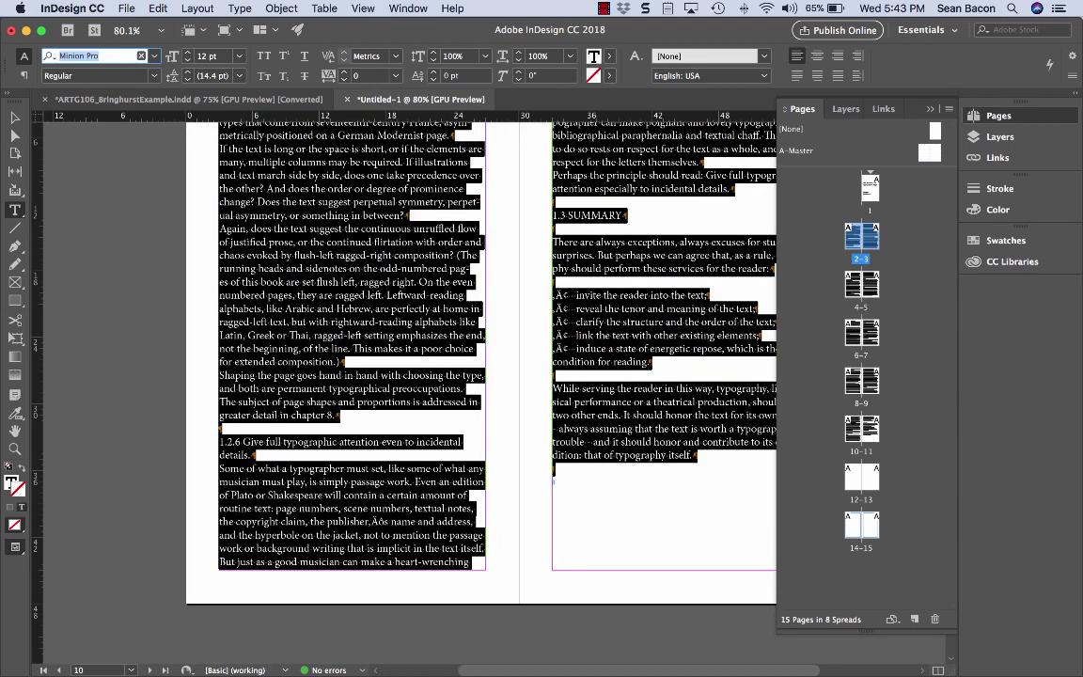
pyautogui.write('Caslon')
pyautogui.press('Down')
pyautogui.press('Down')
pyautogui.press('Down')
pyautogui.press('Down')
pyautogui.press('Down')
pyautogui.press('Down')
pyautogui.press('Down')
pyautogui.press('Down')
pyautogui.press('Down')
pyautogui.press('Down')
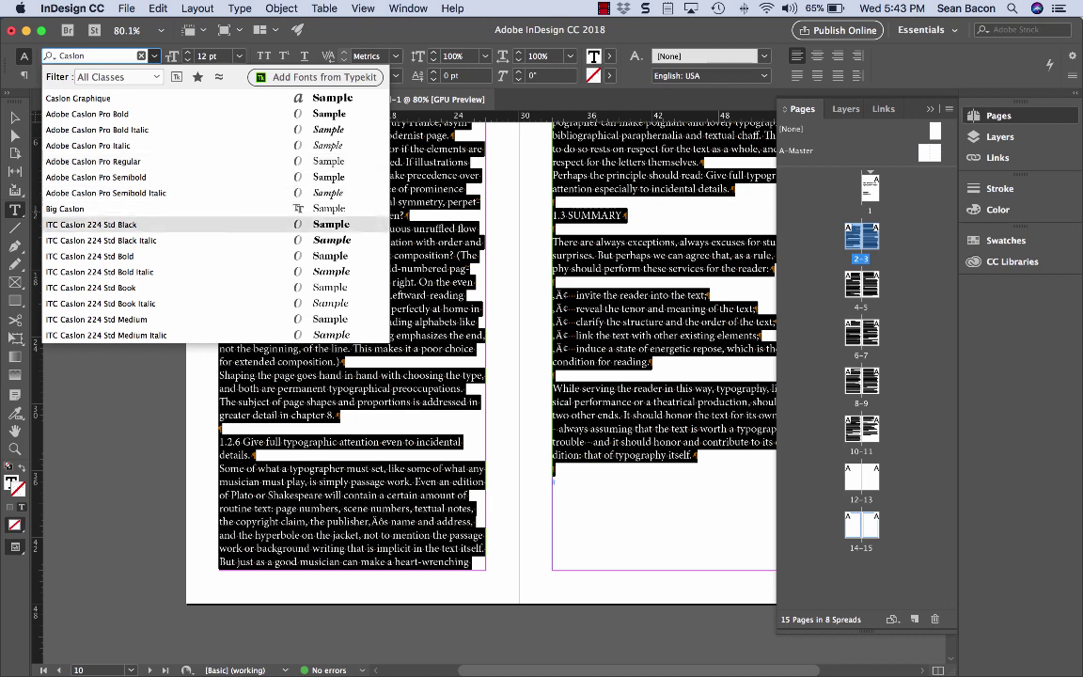
pyautogui.press('Down')
pyautogui.press('Down')
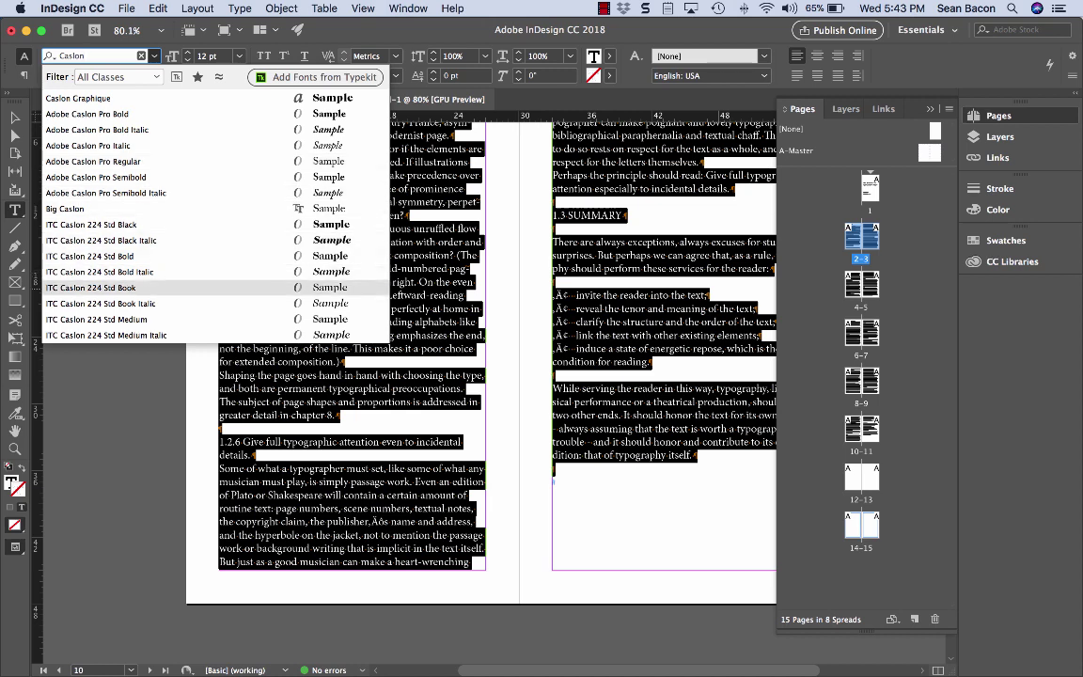
pyautogui.press('Return')
pyautogui.press('Tab')
pyautogui.write('10')
pyautogui.press('Return')
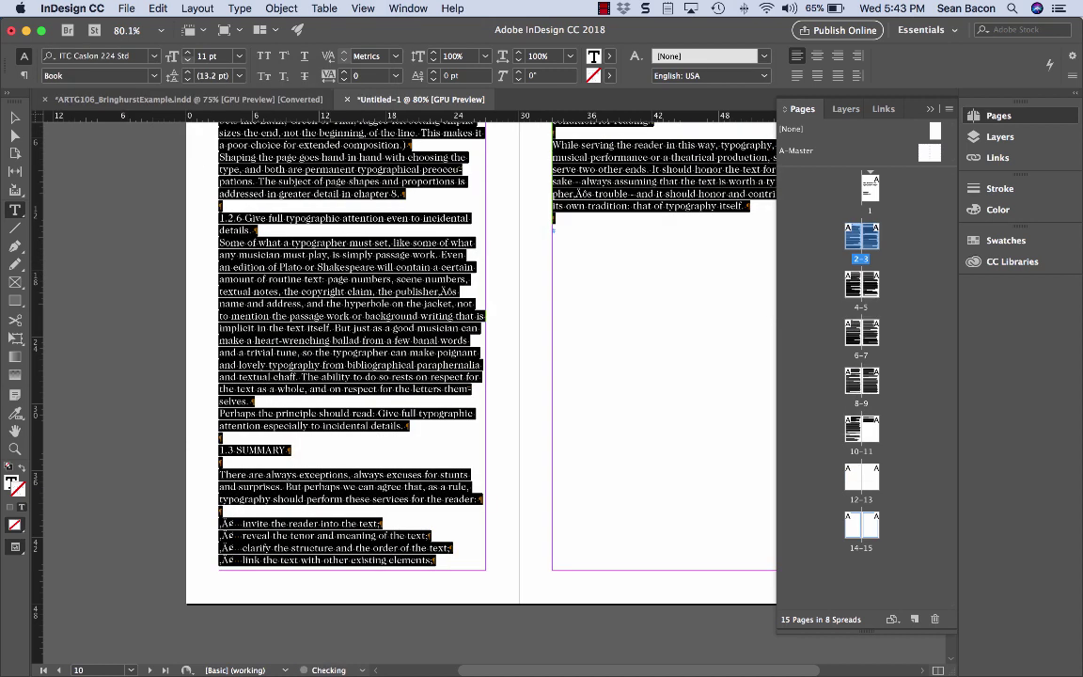
pyautogui.scroll(15, 520, 271)
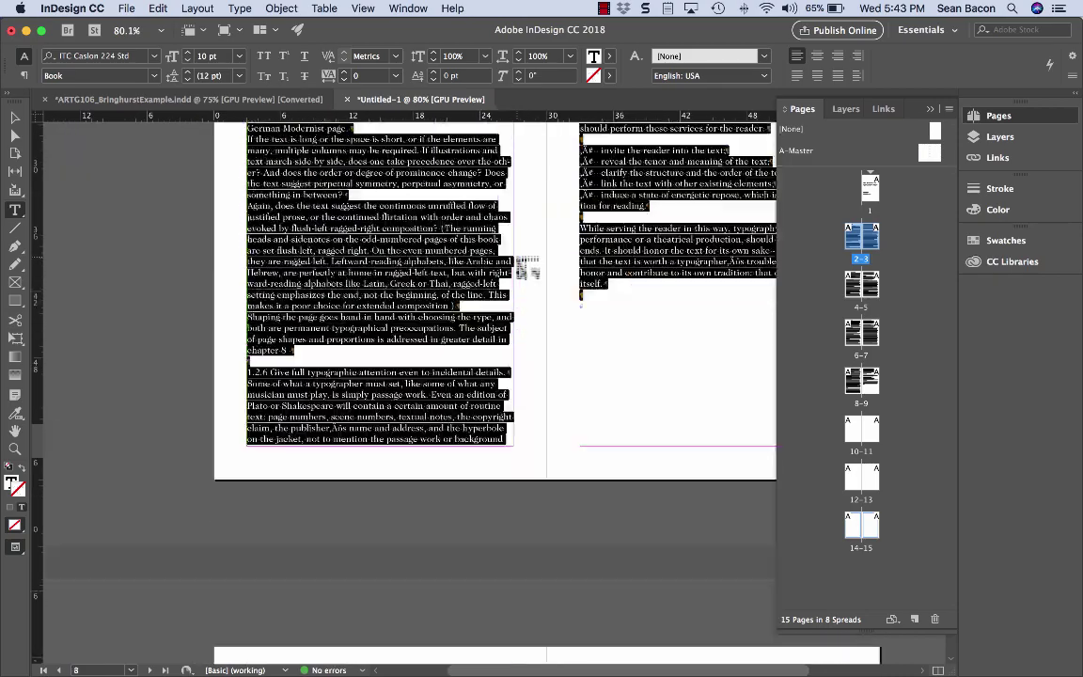
# - Examine the reformatted body text from page 5 back to the opening spread on pages 2–3
pyautogui.scroll(3, 519, 271)
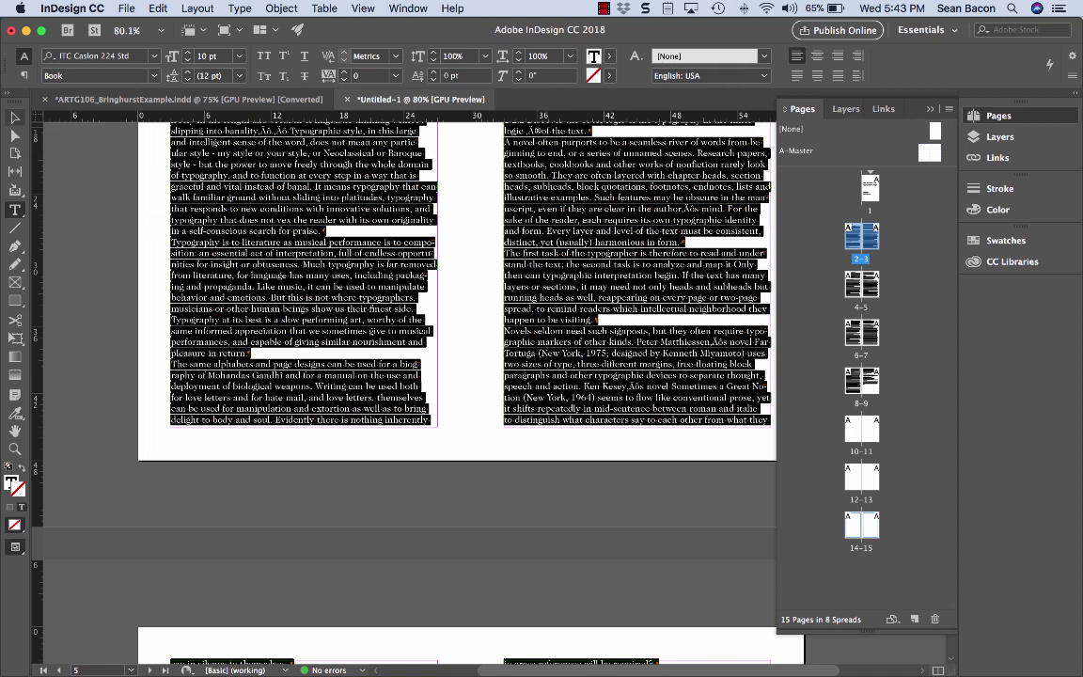
pyautogui.click(15, 118)
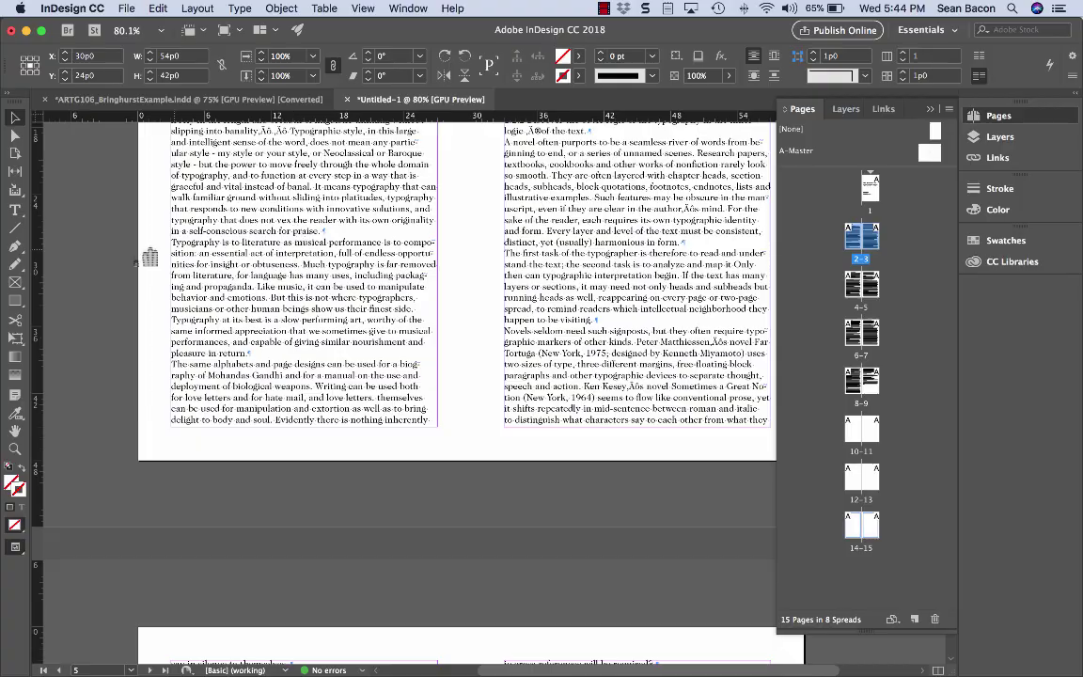
pyautogui.scroll(5, 228, 395)
pyautogui.scroll(15, 229, 395)
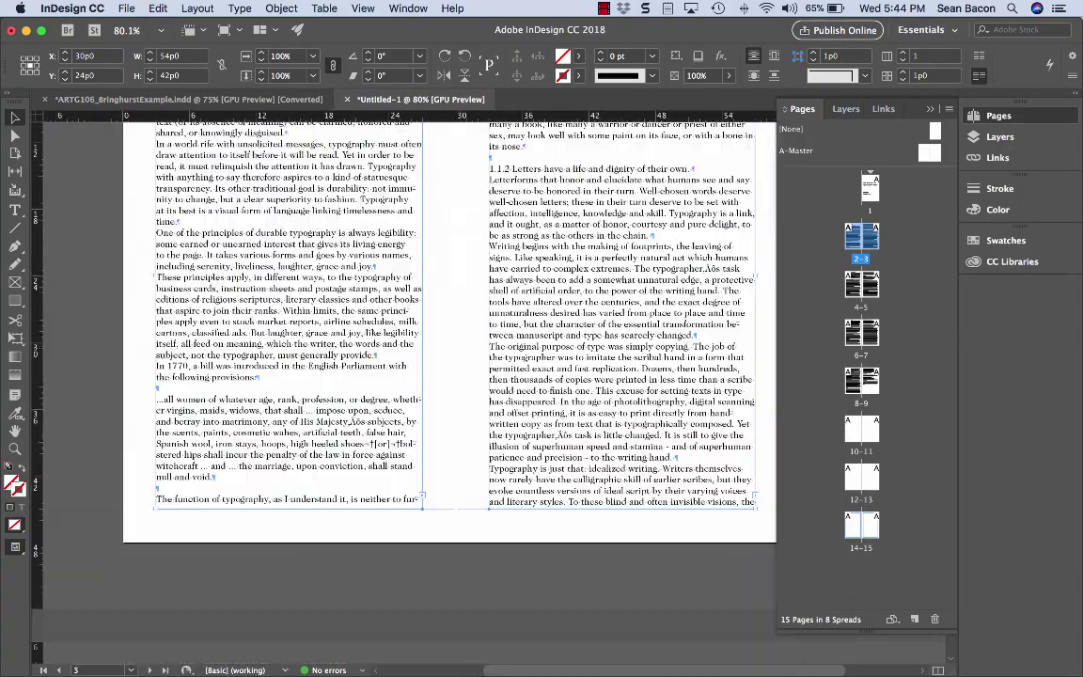
pyautogui.scroll(-3, 375, 283)
pyautogui.hscroll(2, 375, 283)
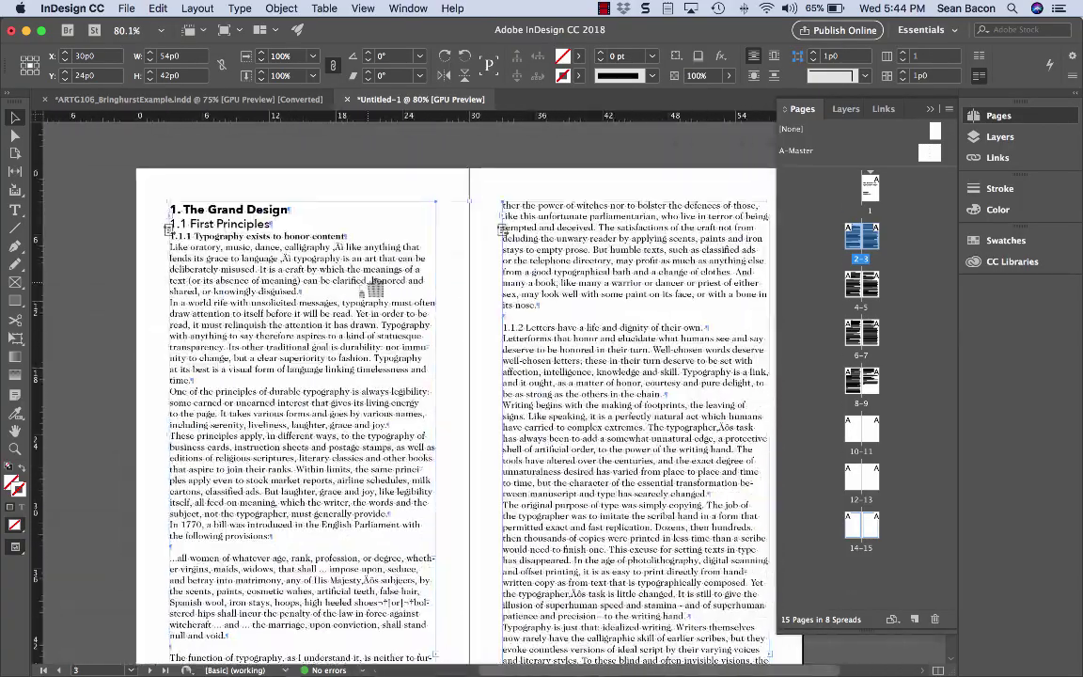
pyautogui.click(318, 282)
pyautogui.tripleClick(318, 280)
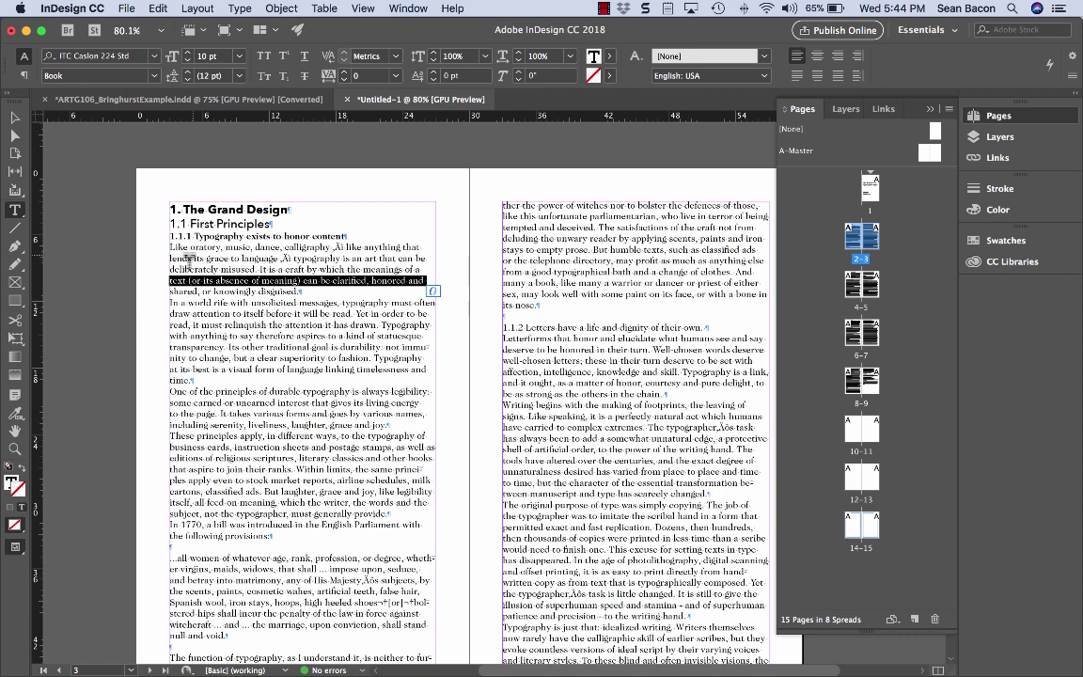
pyautogui.moveTo(157, 243); pyautogui.dragTo(506, 516)
pyautogui.click(307, 346)
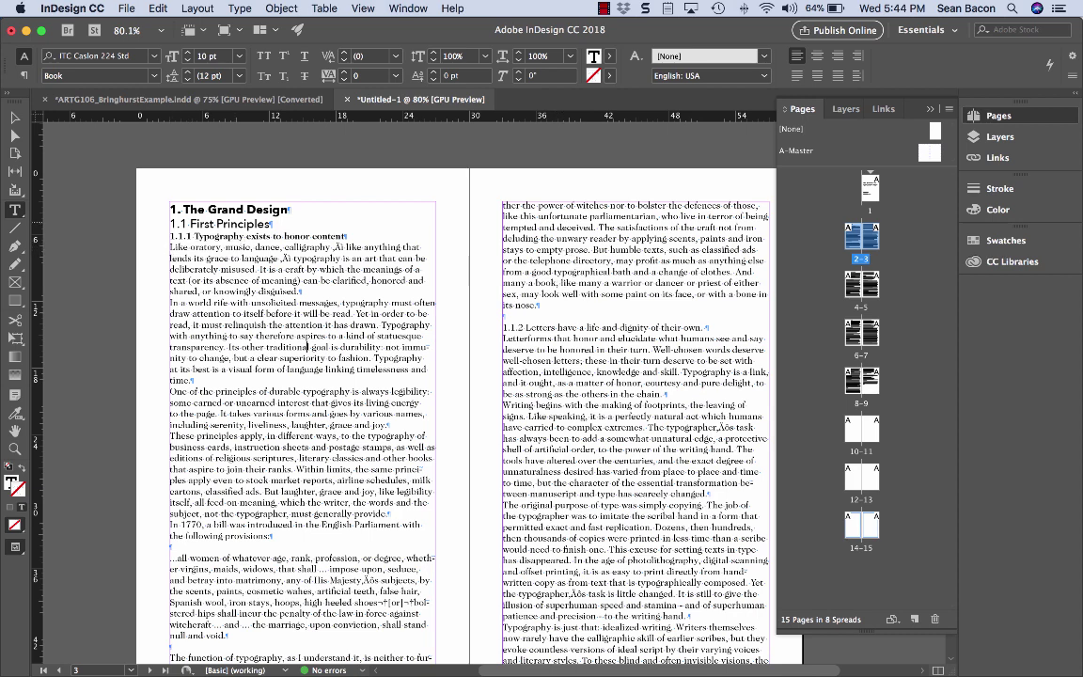
# - Collapse the Pages panel and display the Paragraph Styles panel
pyautogui.click(930, 109)
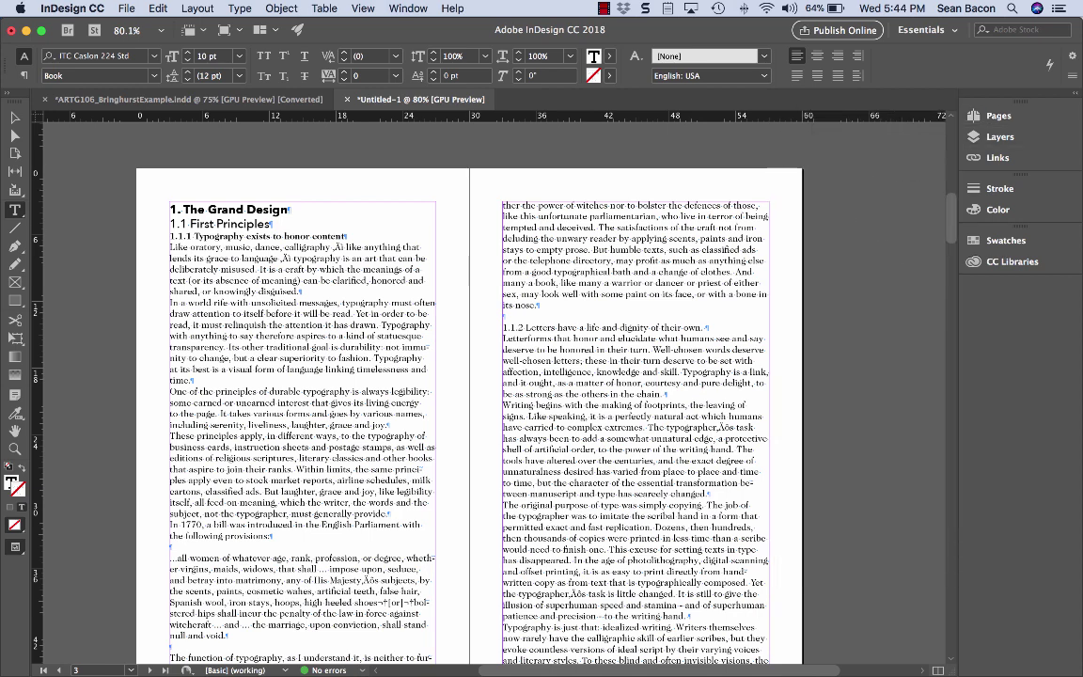
pyautogui.click(409, 9)
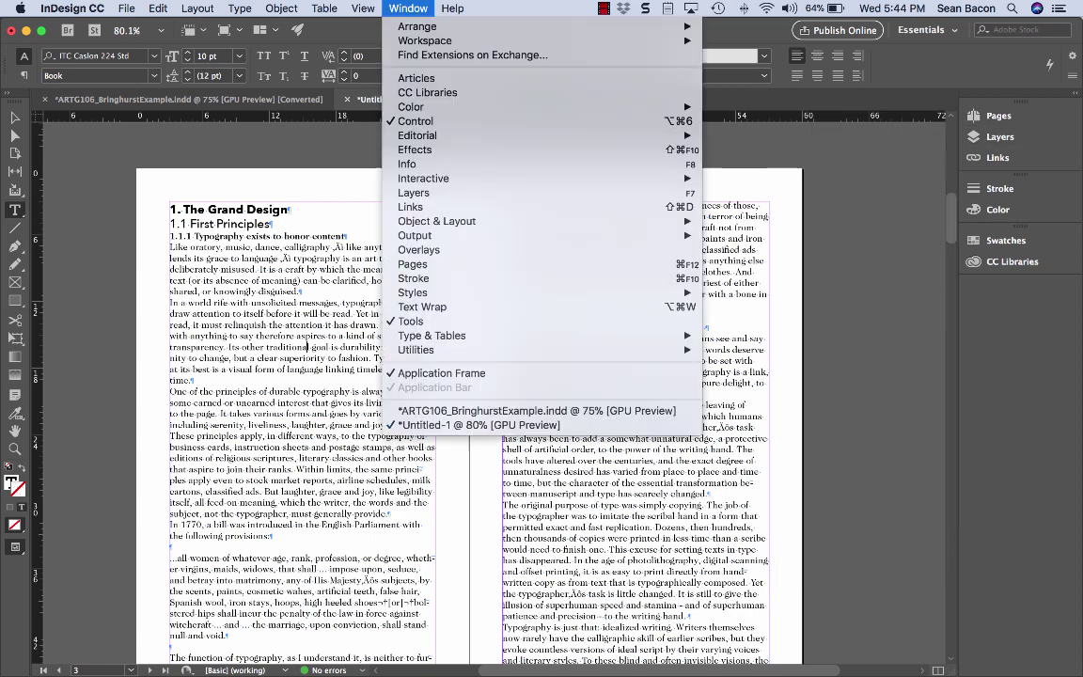
pyautogui.moveTo(527, 293)
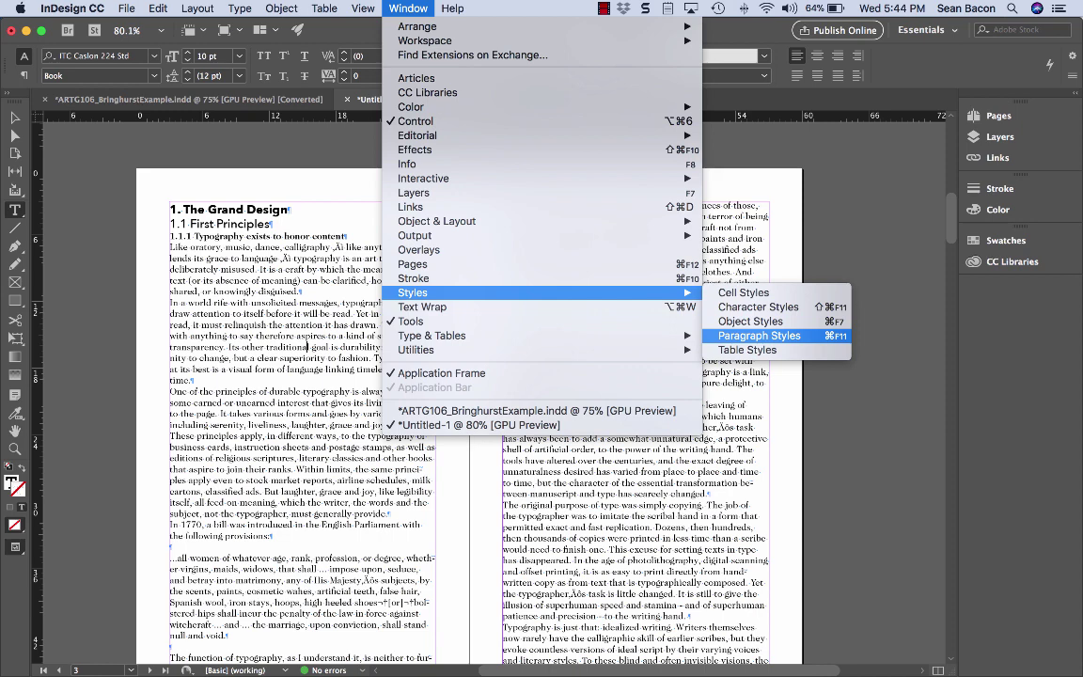
pyautogui.press('Return')
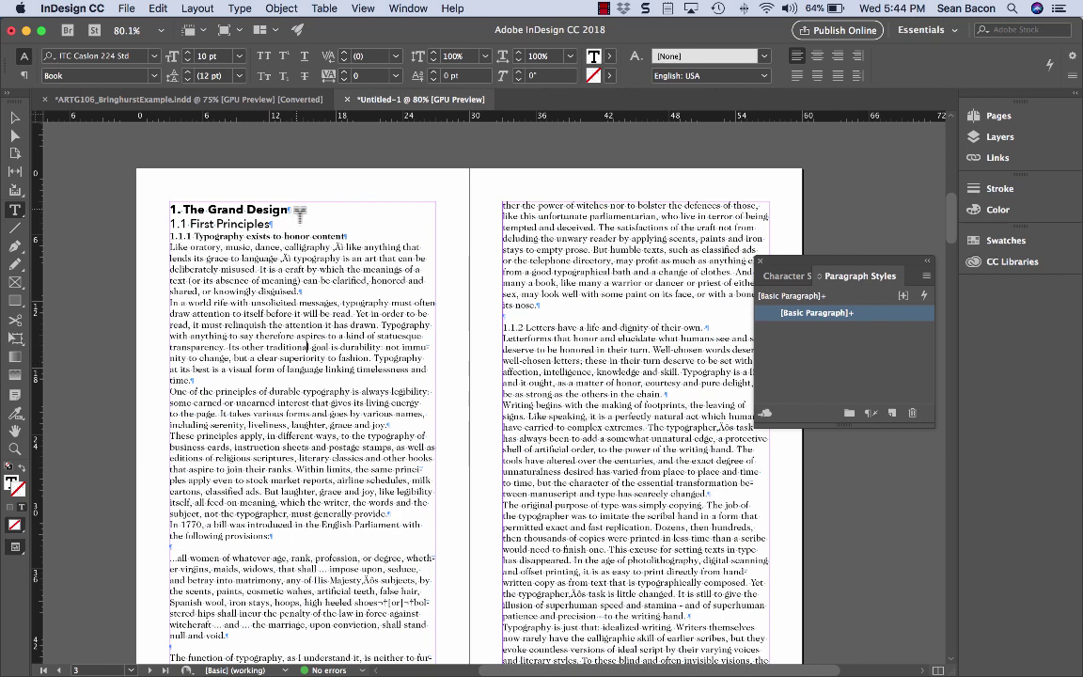
# - Create a paragraph style named "Main Header" from the formatting of the "1. The Grand Design" heading
pyautogui.moveTo(299, 215); pyautogui.dragTo(151, 187)
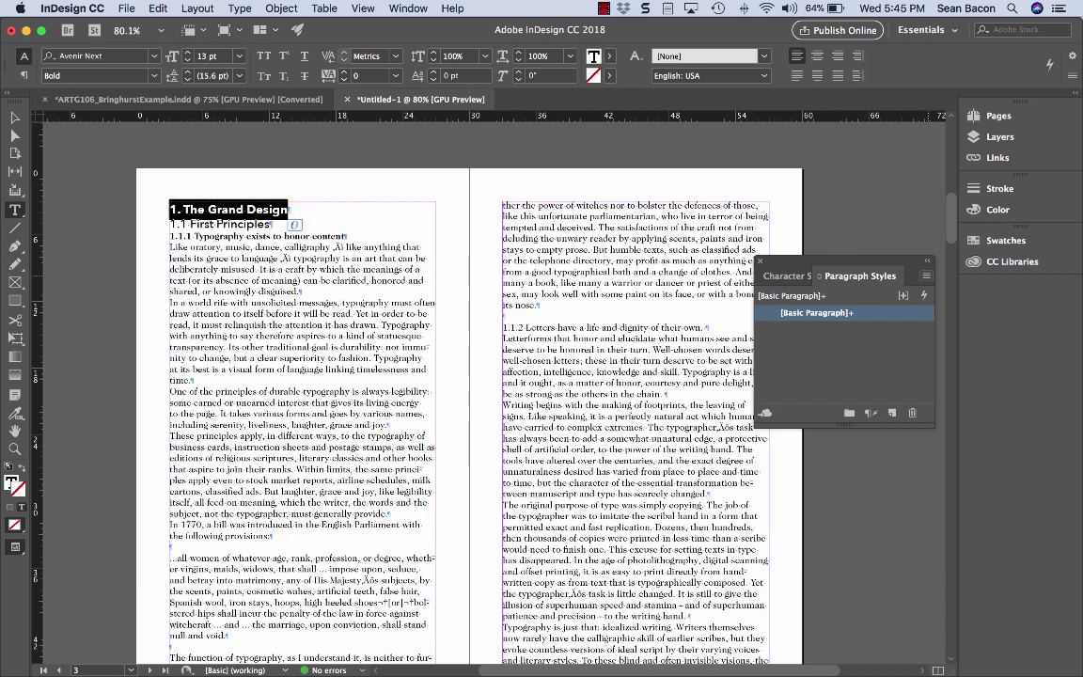
pyautogui.click(927, 276)
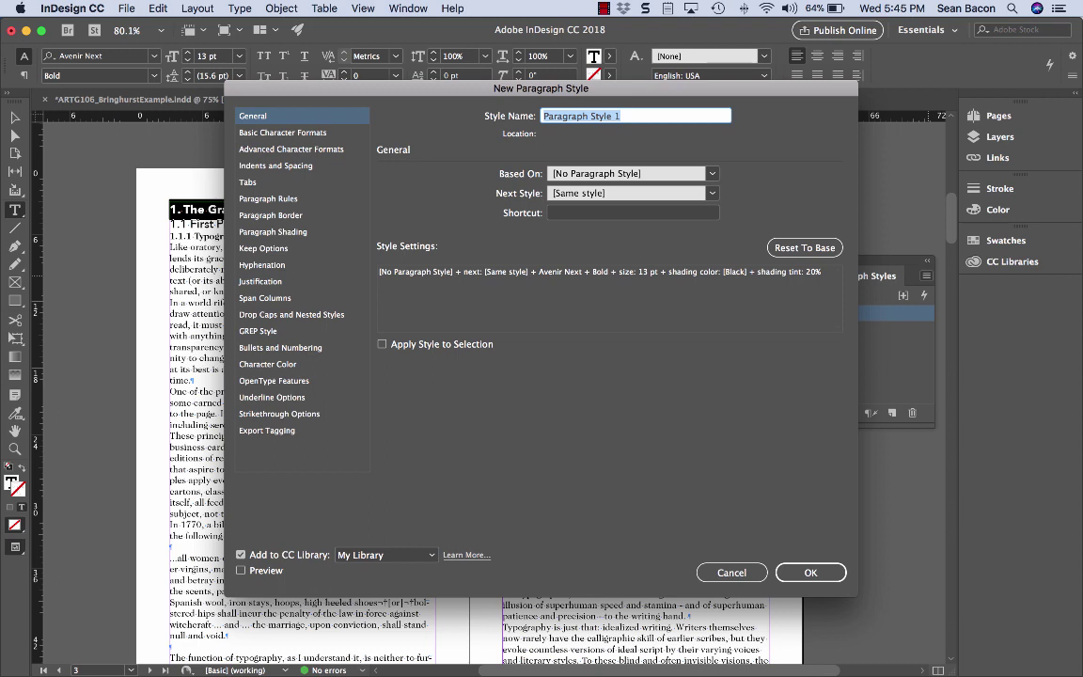
pyautogui.write('Main Header')
pyautogui.click(282, 133)
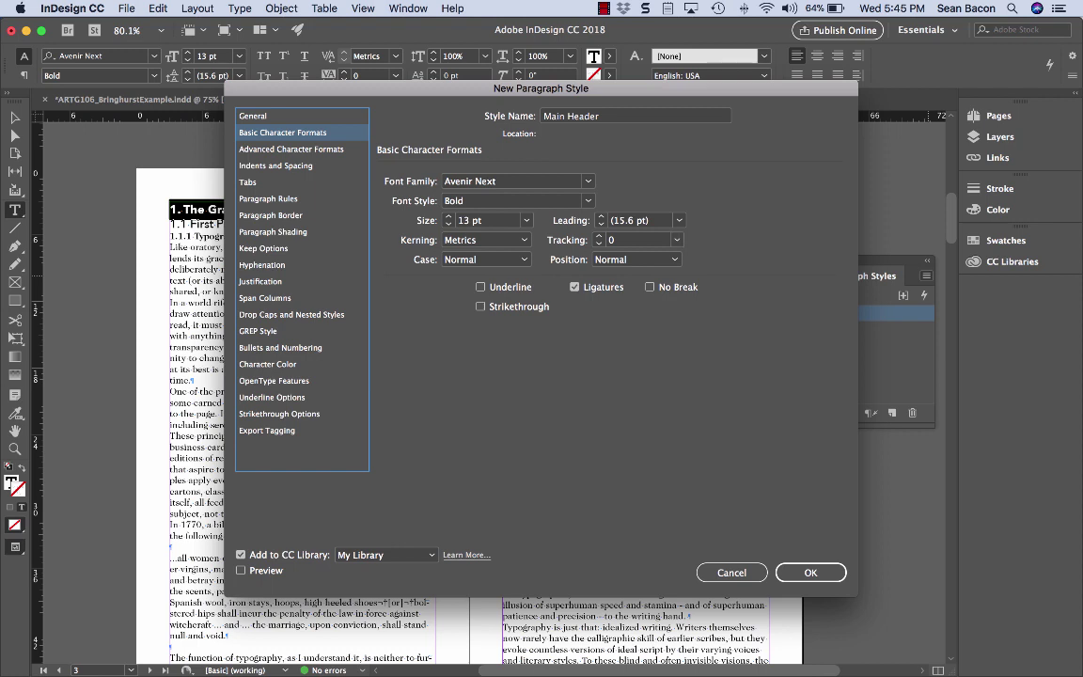
pyautogui.click(291, 149)
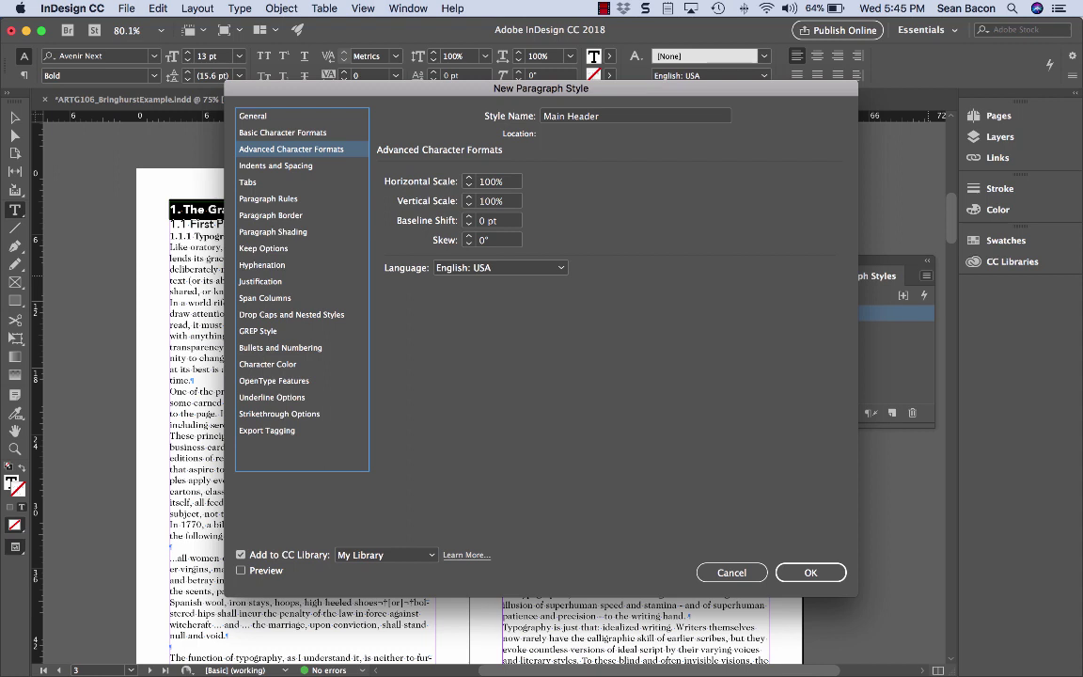
pyautogui.click(276, 165)
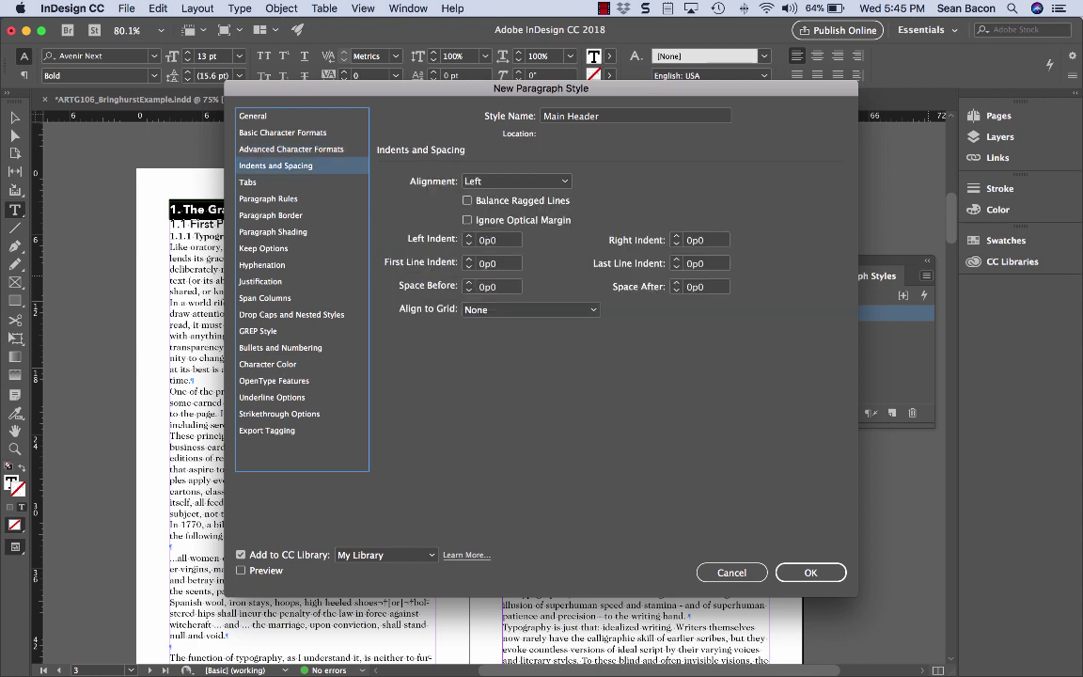
pyautogui.click(270, 216)
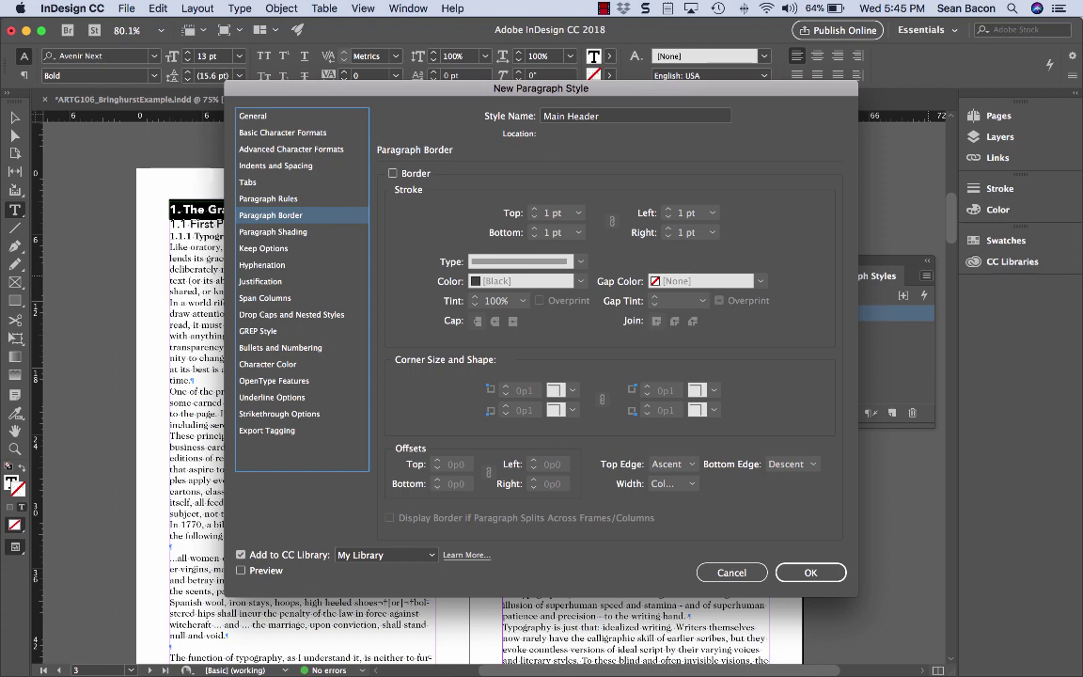
pyautogui.press('Return')
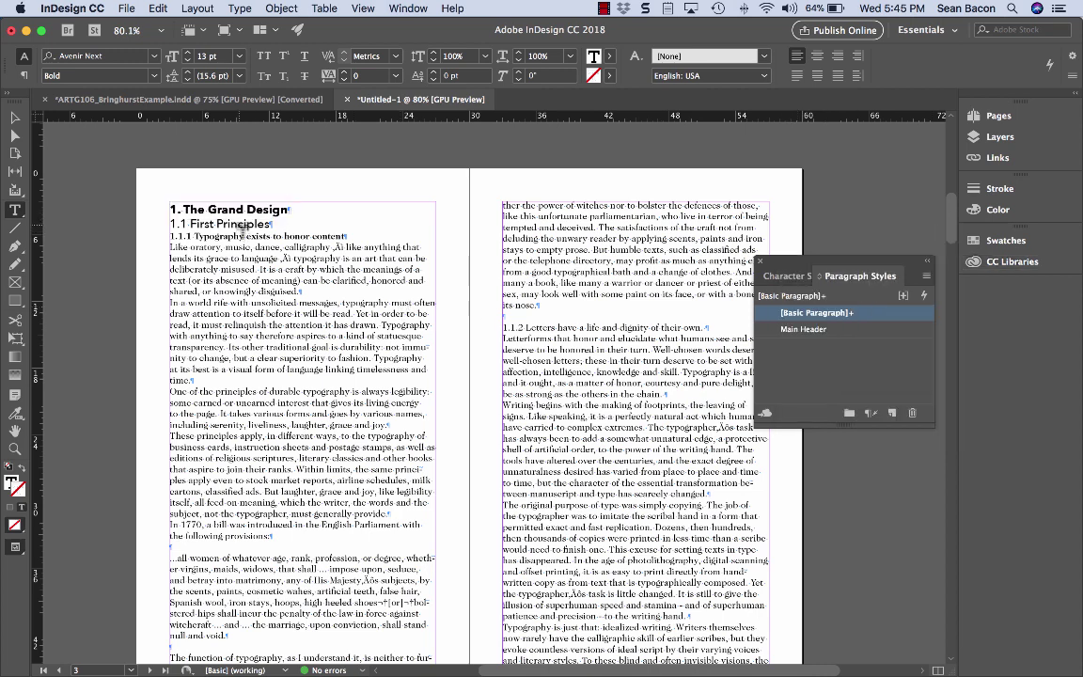
# - Create a paragraph style named "Secondary Header" from the formatting of the "1.1 First Principles" heading
pyautogui.tripleClick(216, 224)
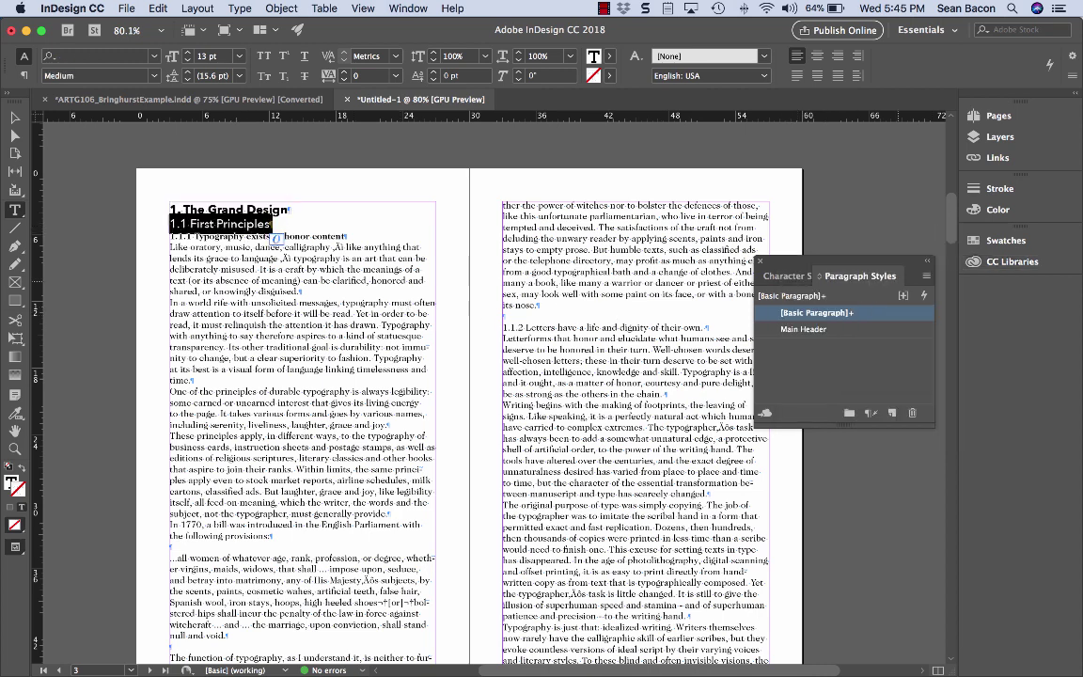
pyautogui.click(927, 275)
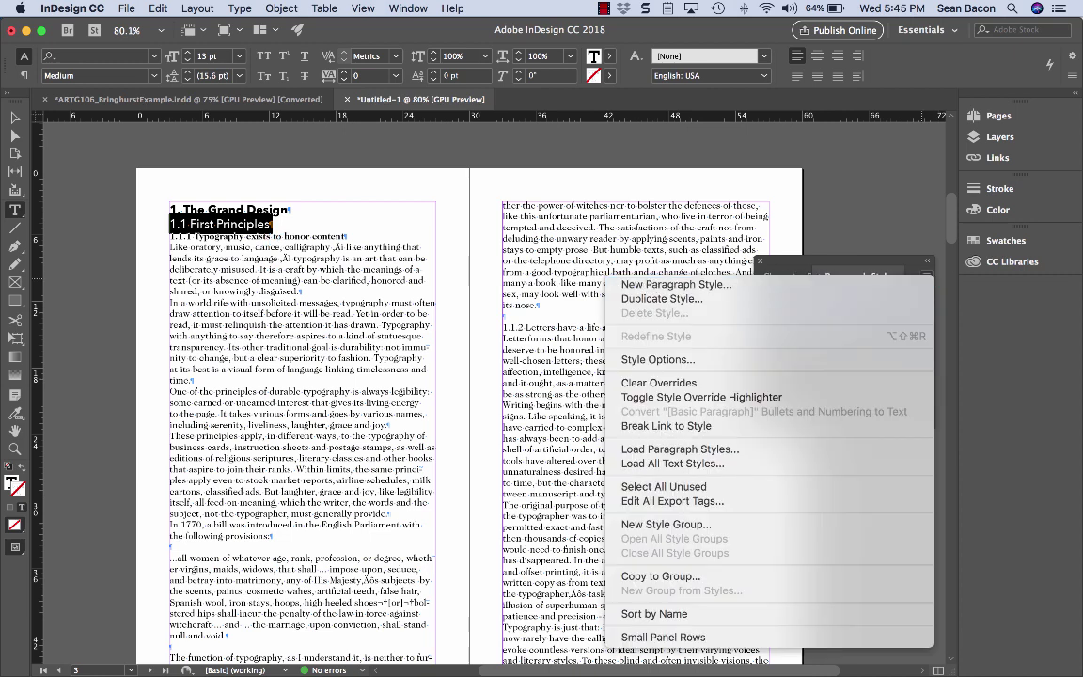
pyautogui.click(676, 284)
pyautogui.write('Secondary Header')
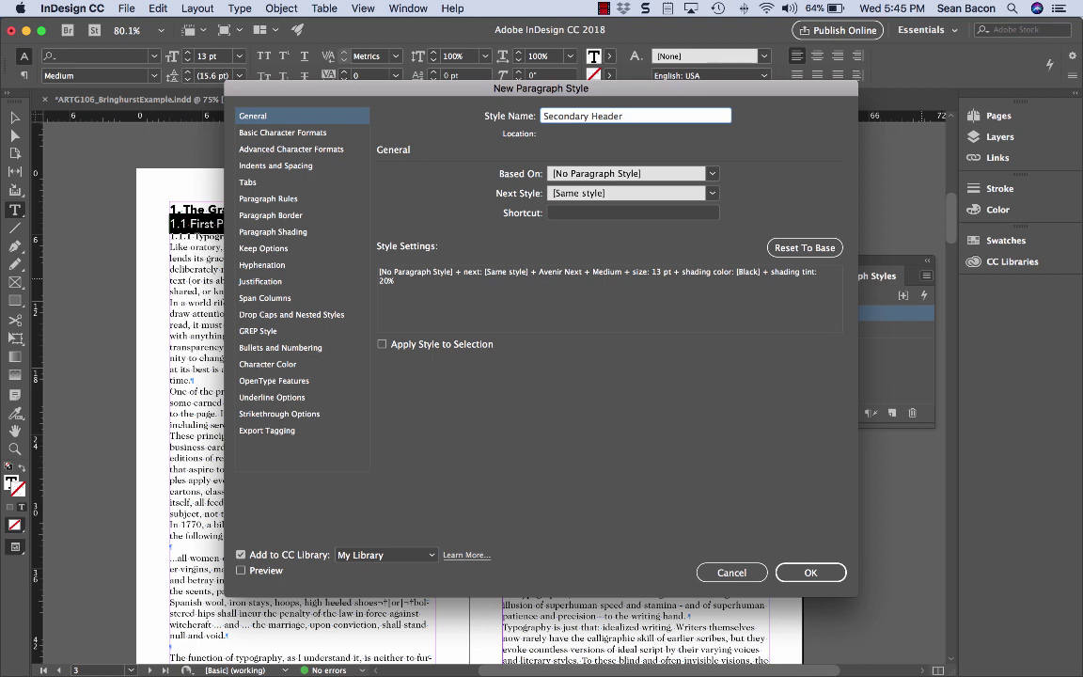
pyautogui.click(282, 133)
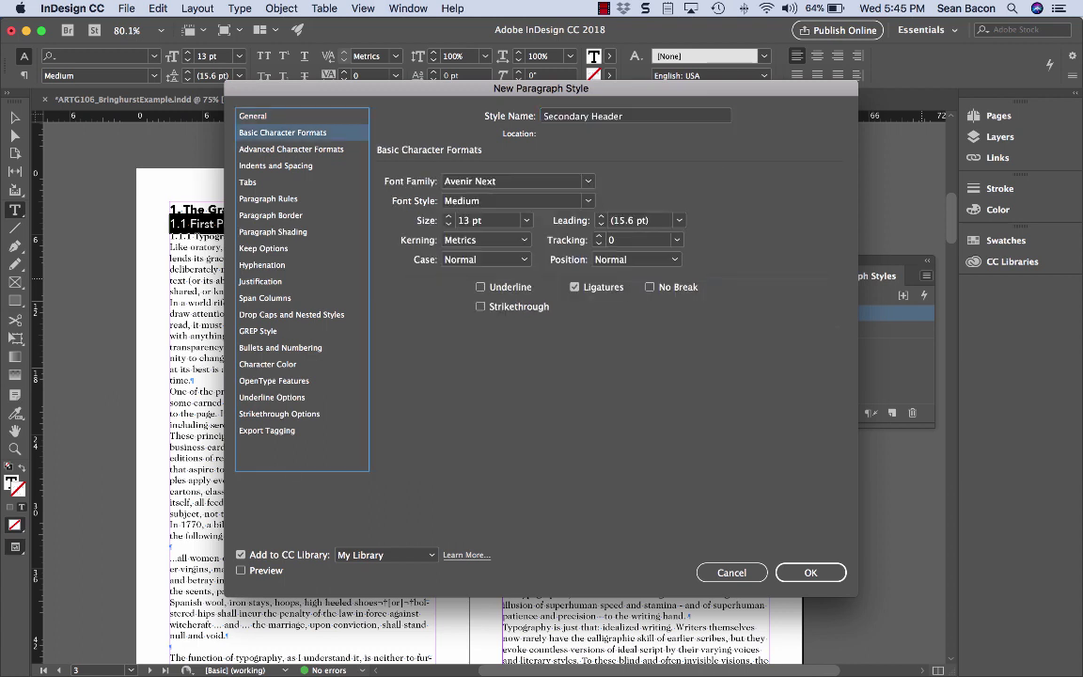
pyautogui.press('Down')
pyautogui.press('Down')
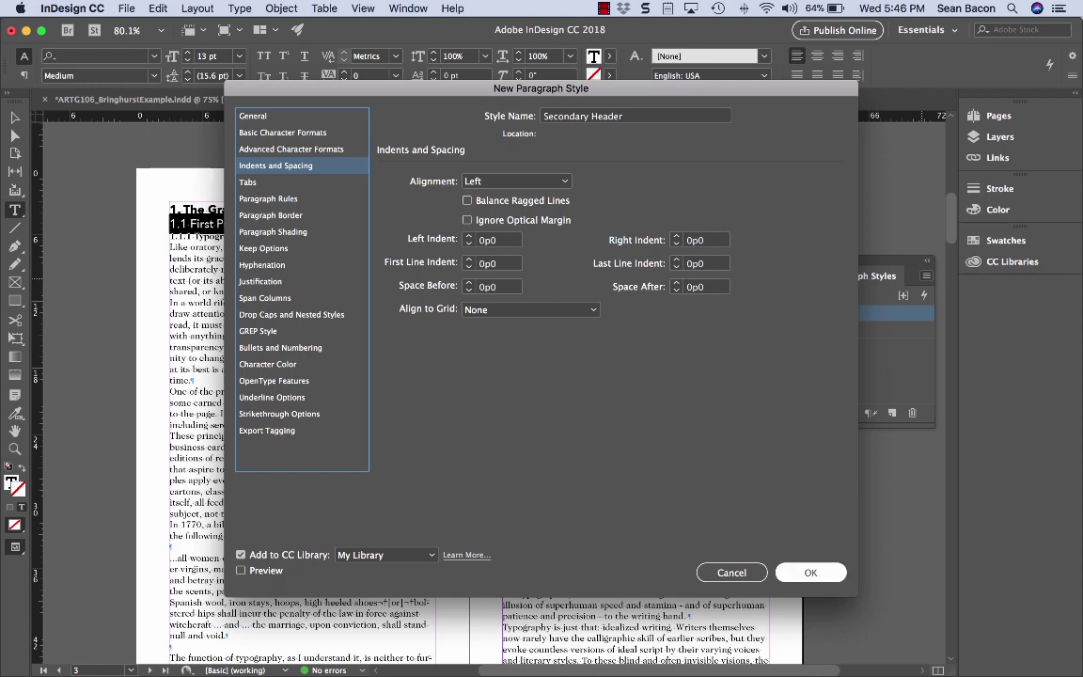
pyautogui.press('Return')
# - Create a new paragraph style with the default name from the "1.1.1 Typography exists to honor content" subheading
pyautogui.tripleClick(280, 237)
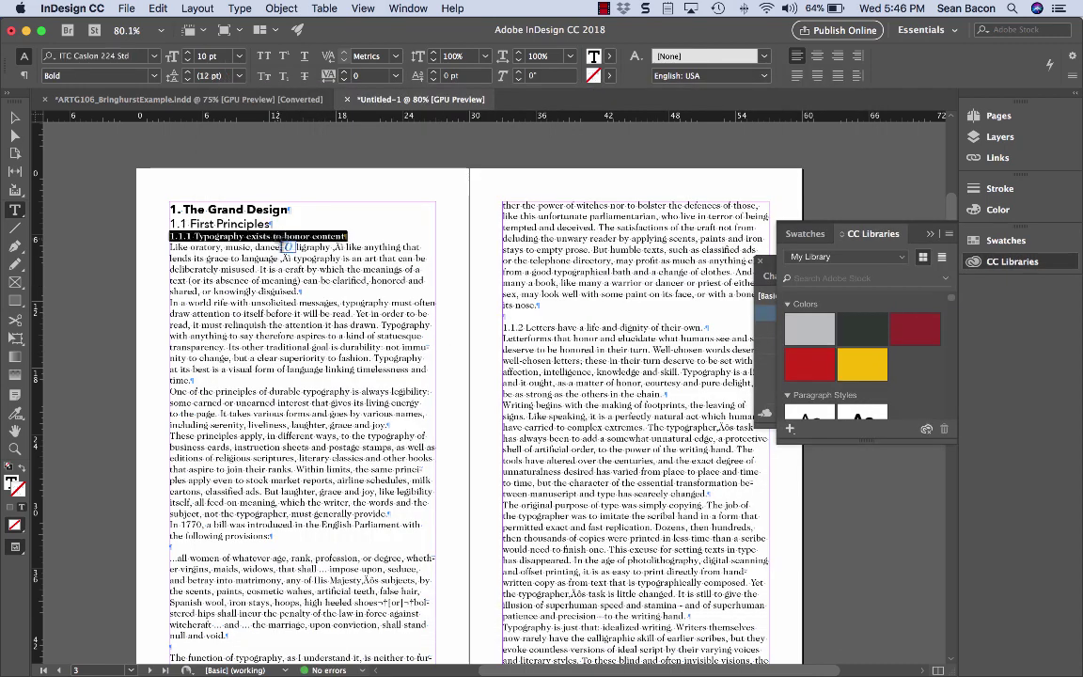
pyautogui.click(931, 234)
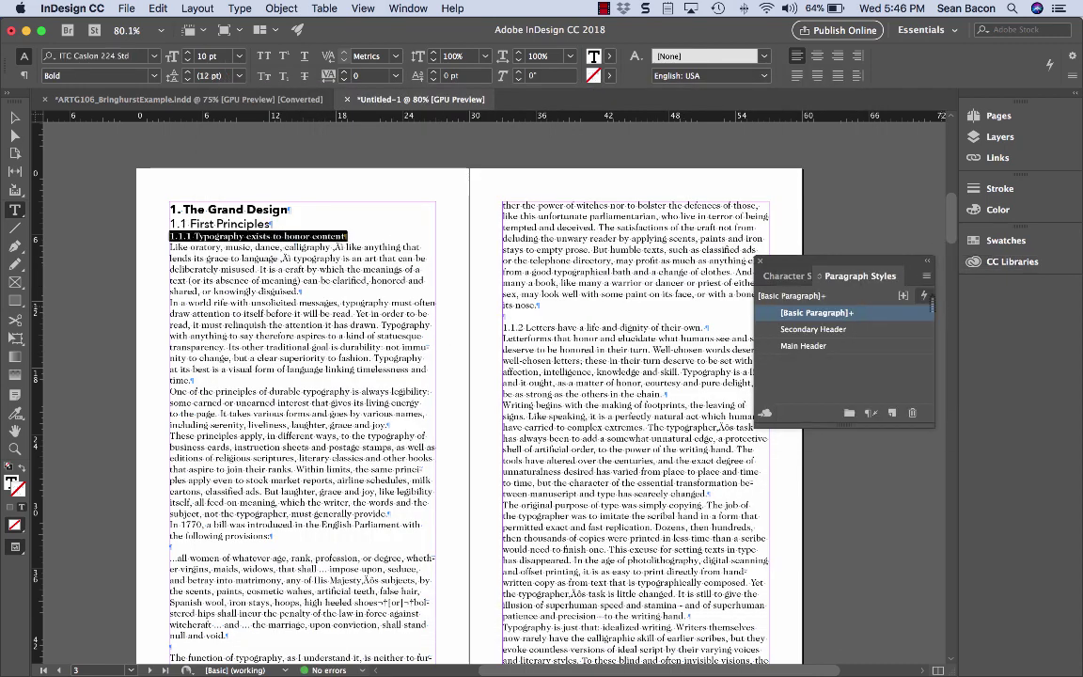
pyautogui.click(927, 262)
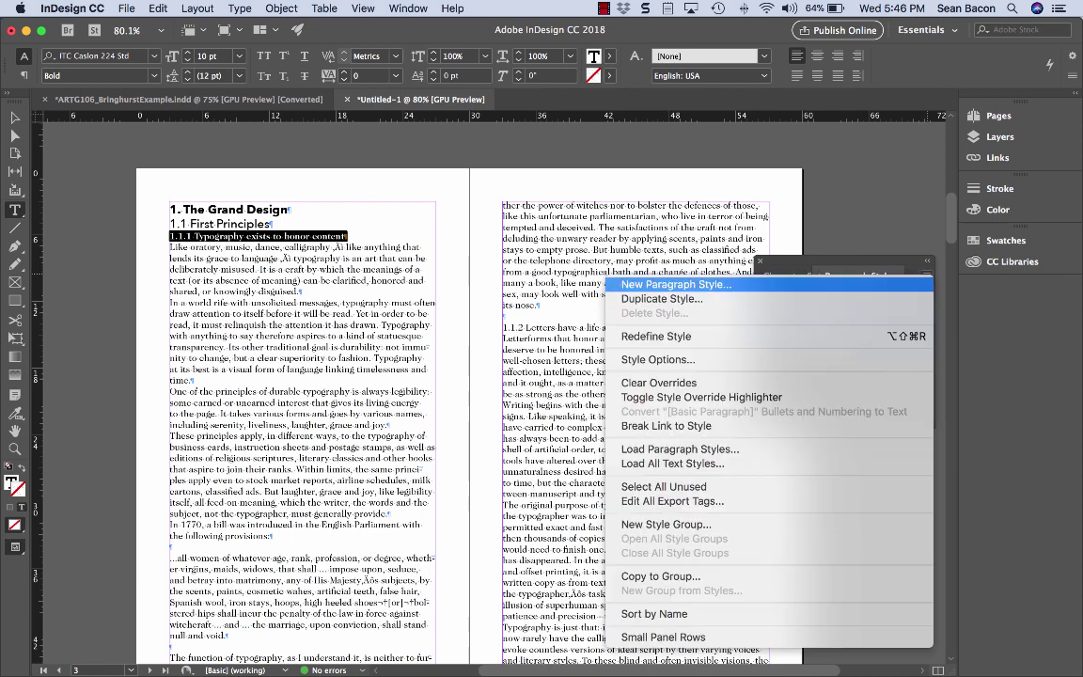
pyautogui.click(675, 284)
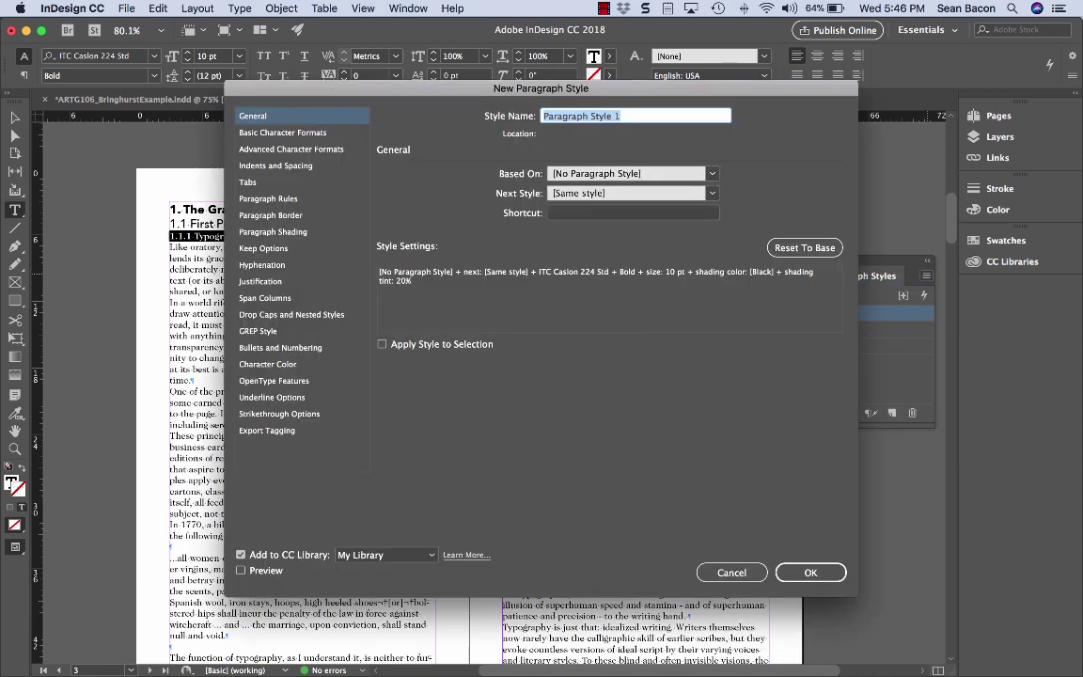
pyautogui.click(282, 133)
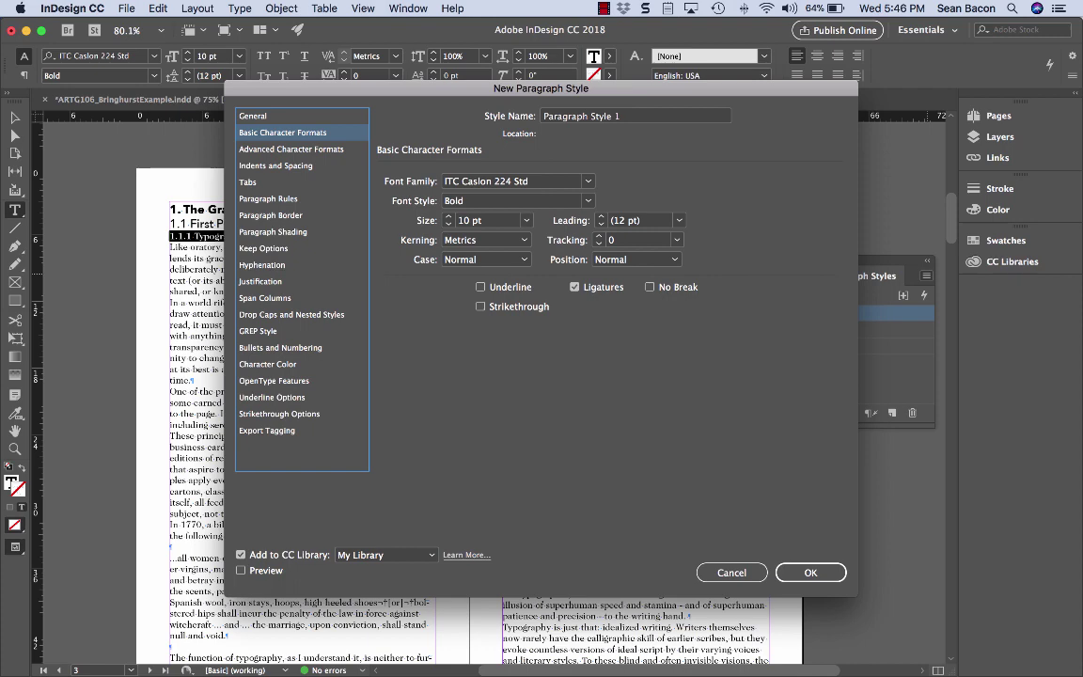
pyautogui.click(810, 572)
# - Apply the new paragraph style to the selected 1.1.1 subheading and rename the style "Tertiary Header"
pyautogui.doubleClick(785, 283)
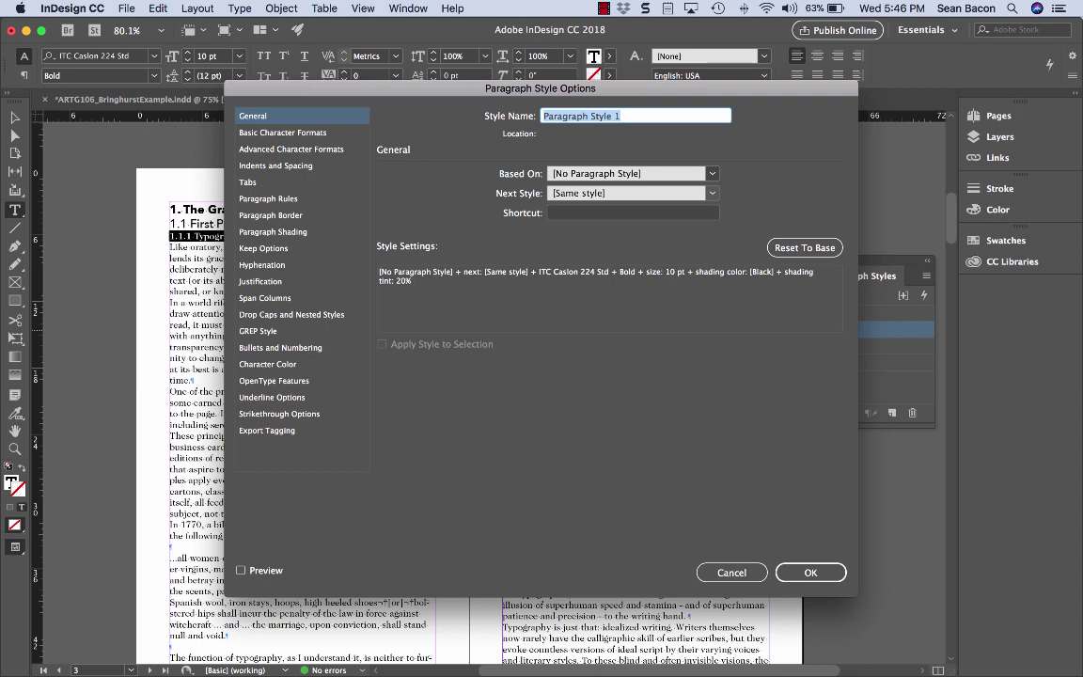
pyautogui.write('Tertiary HEad')
pyautogui.press('BackSpace')
pyautogui.press('BackSpace')
pyautogui.press('BackSpace')
pyautogui.write('eader')
pyautogui.press('Return')
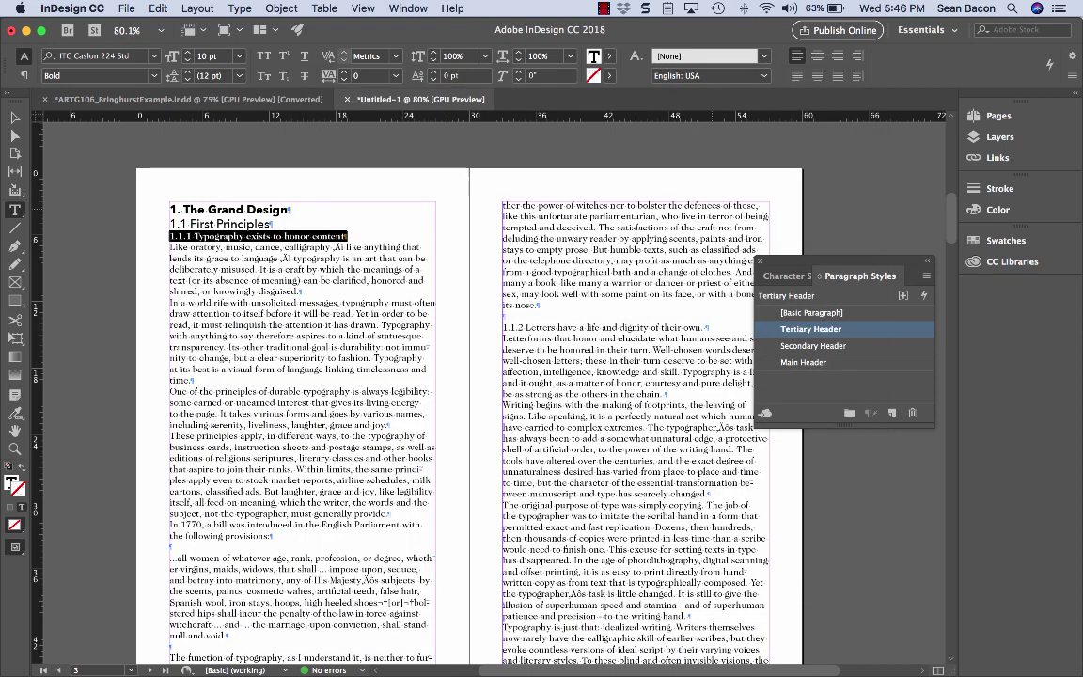
# - Create a paragraph style named "Body Copy" from the body text below the 1.1.1 subheading
pyautogui.moveTo(270, 280); pyautogui.dragTo(297, 326)
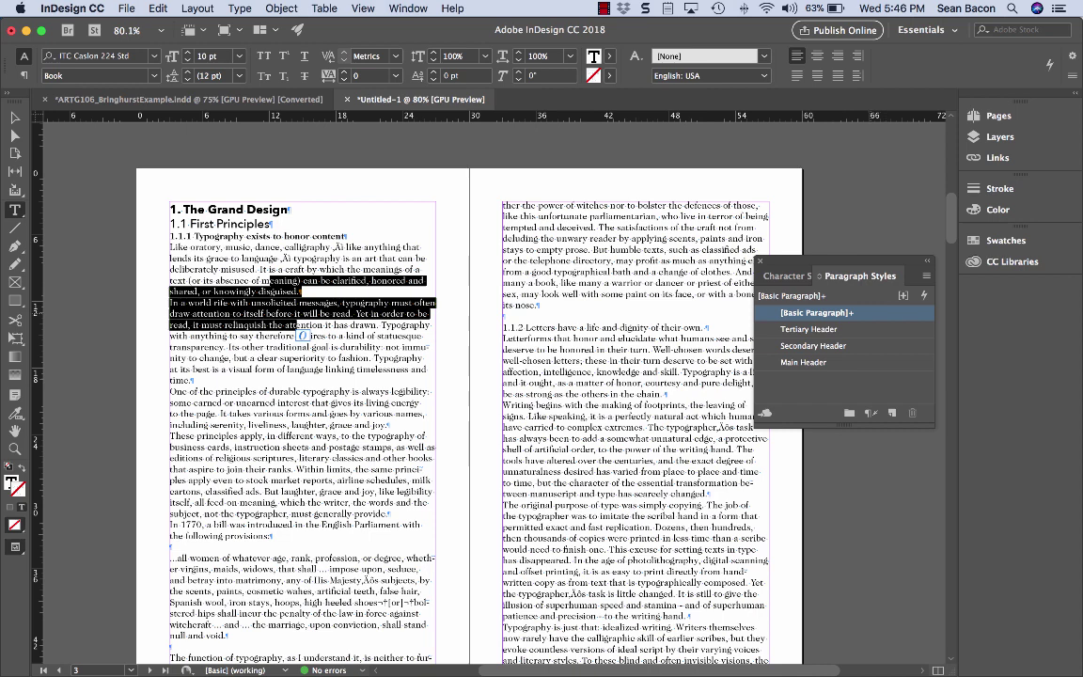
pyautogui.click(927, 275)
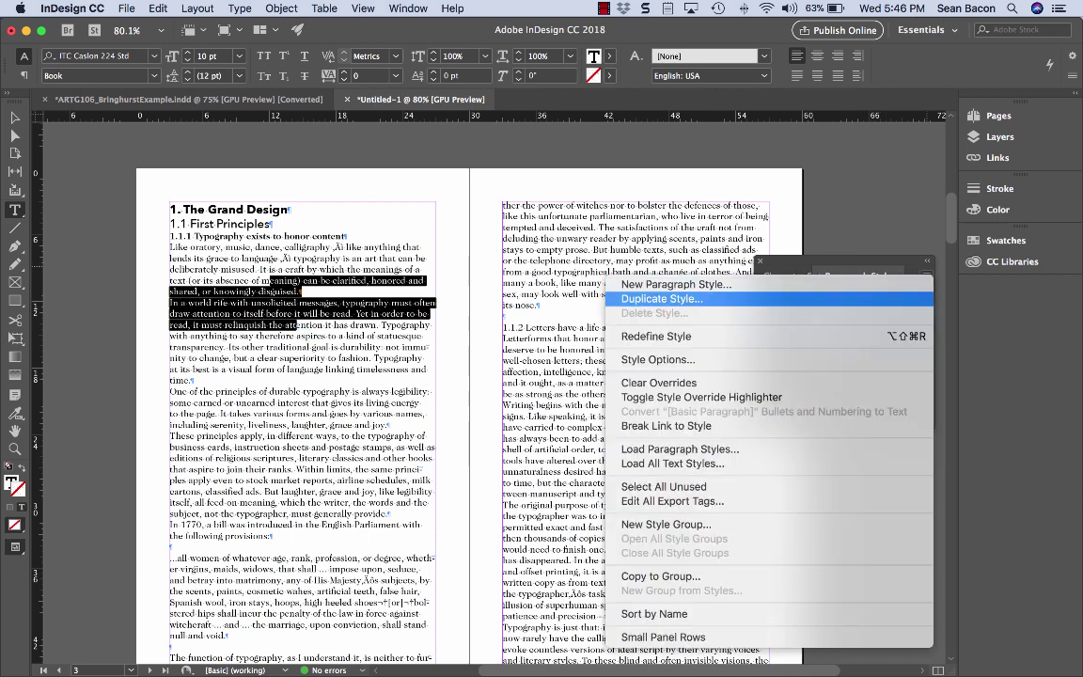
pyautogui.click(676, 284)
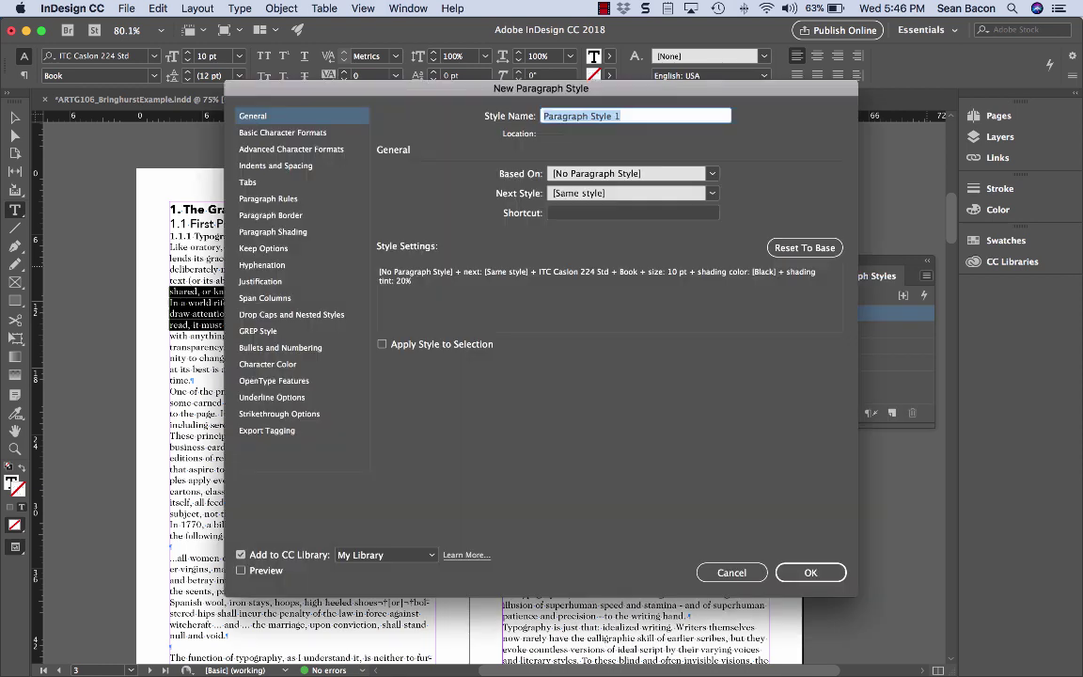
pyautogui.write('Body Copy')
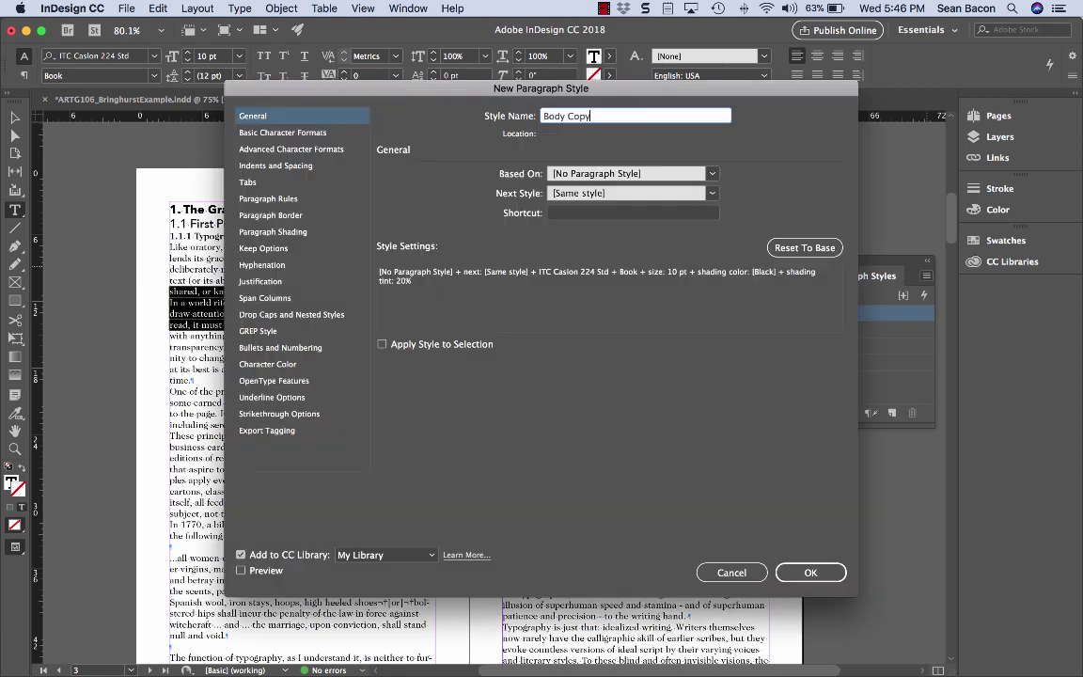
pyautogui.click(282, 133)
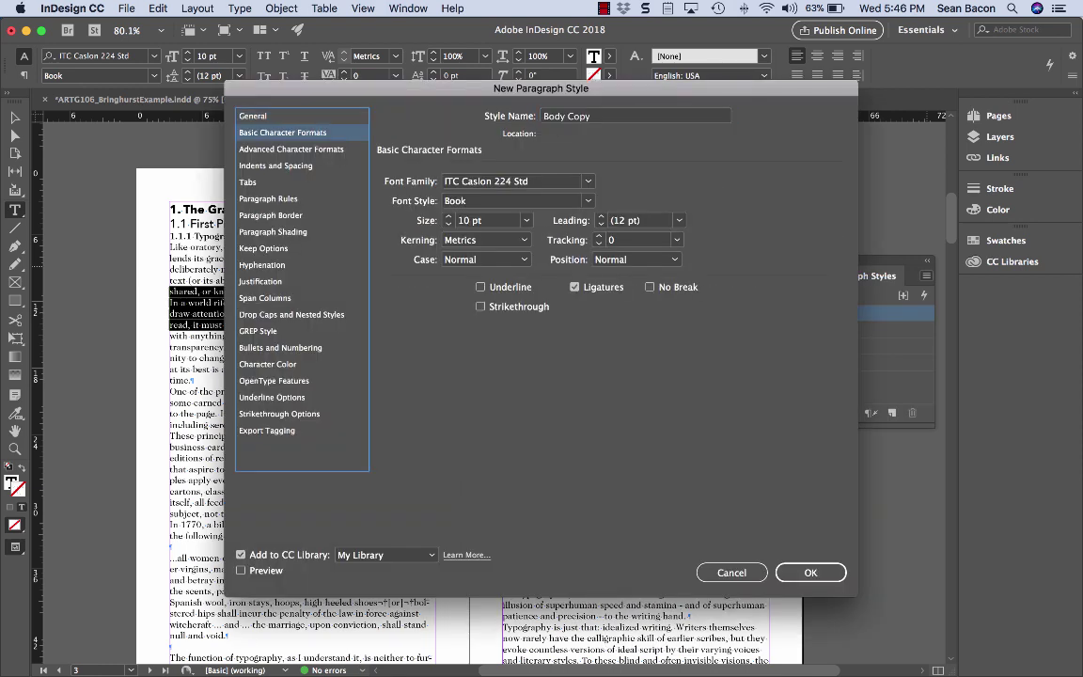
pyautogui.press('Down')
pyautogui.press('Return')
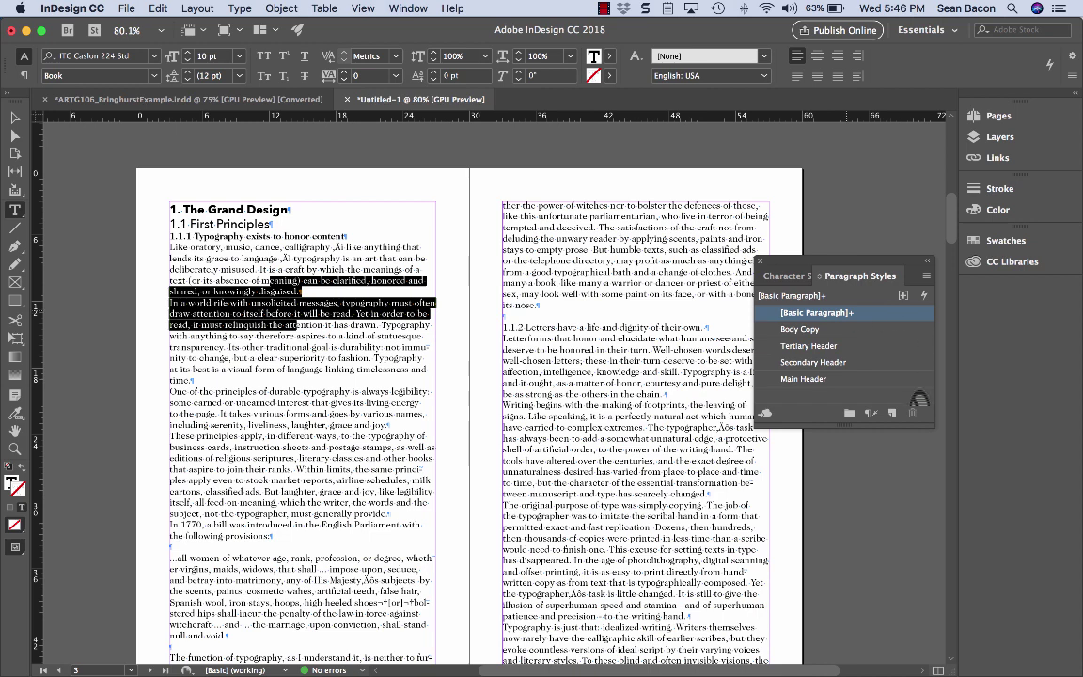
# - Apply the Tertiary Header paragraph style to the "1.1.2 Letters have a life and dignity of their own" subheading
pyautogui.click(874, 414)
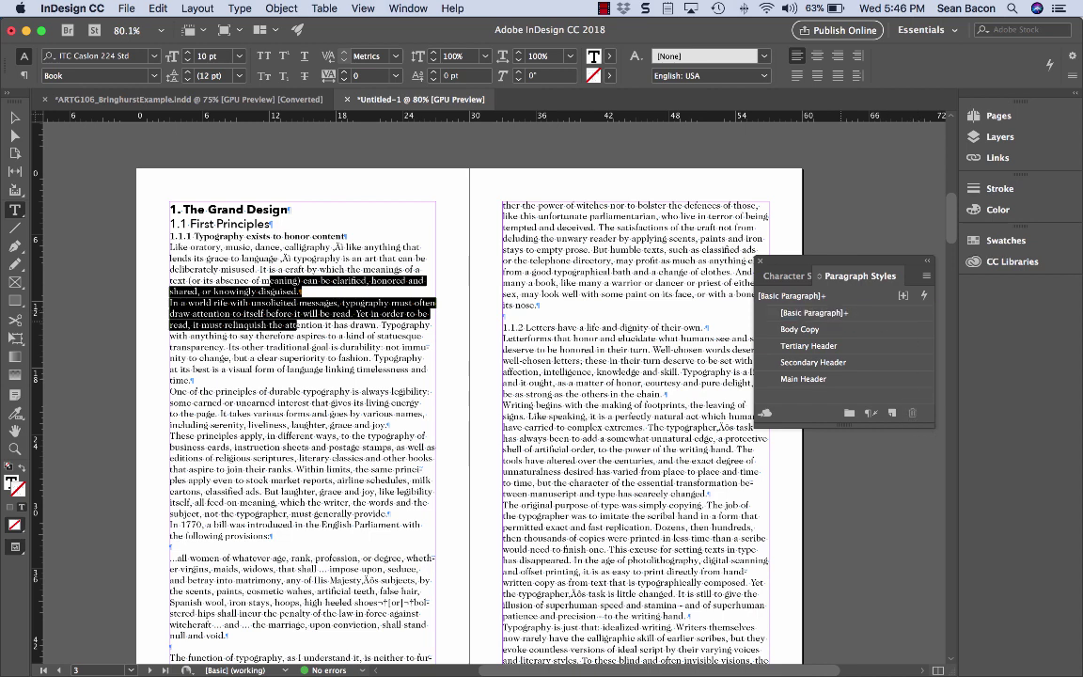
pyautogui.click(411, 391)
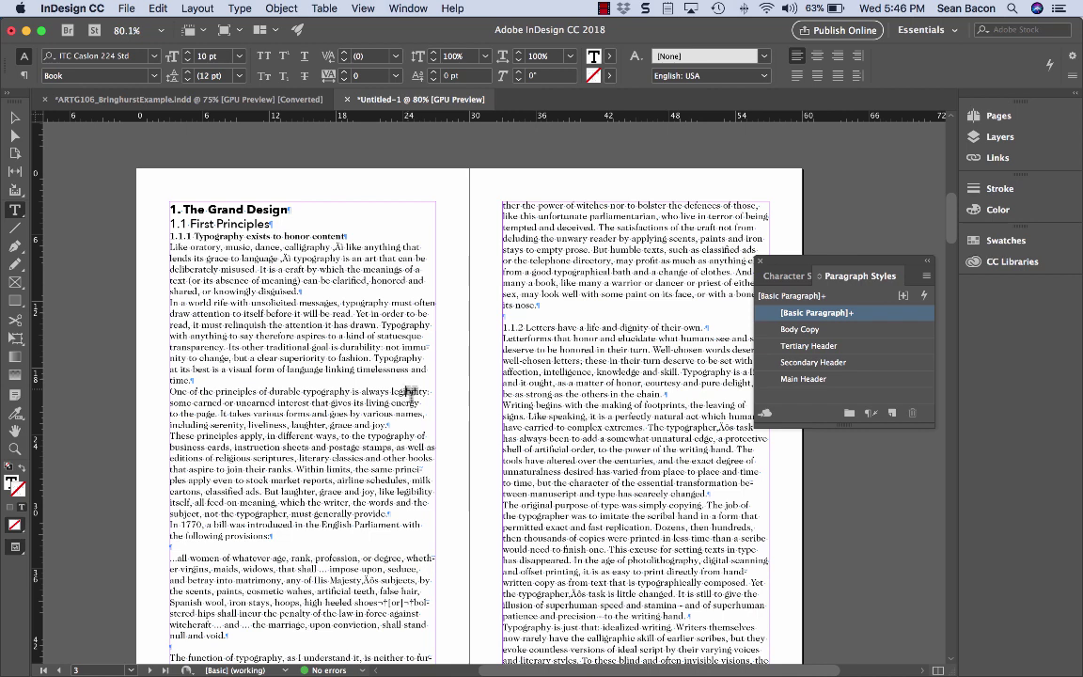
pyautogui.tripleClick(516, 330)
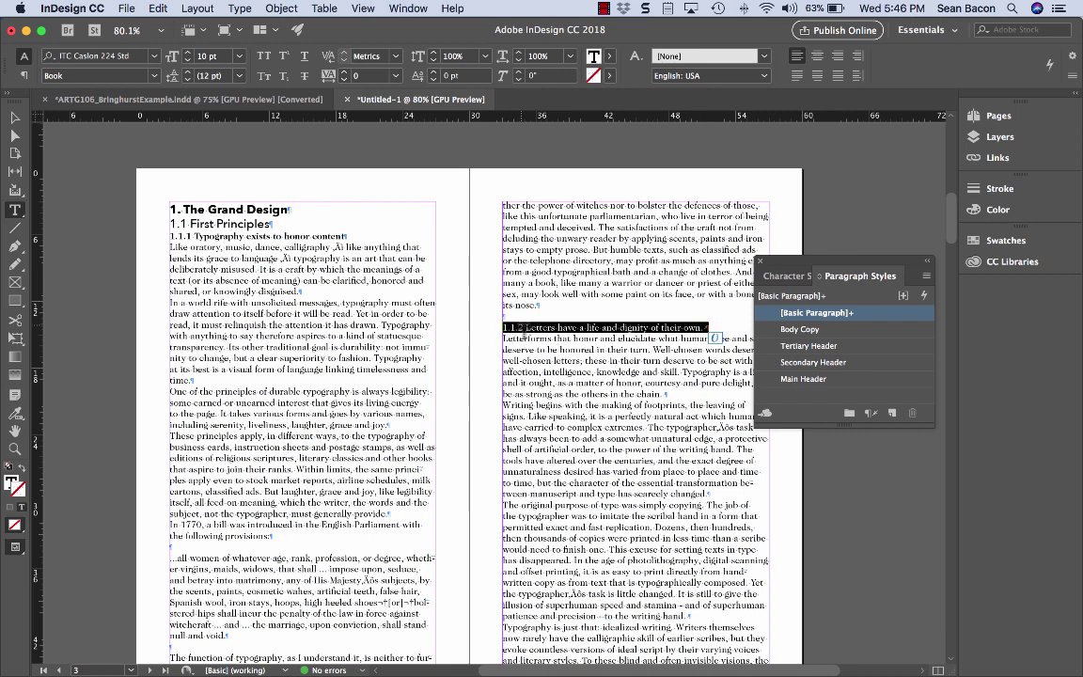
pyautogui.hscroll(1, 575, 346)
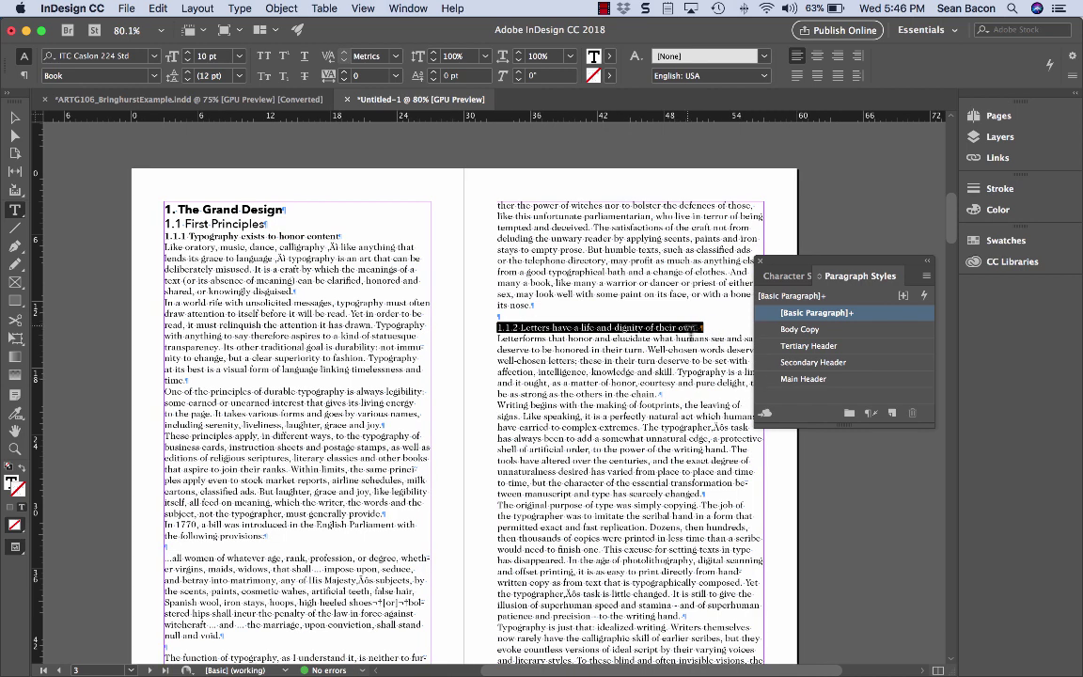
pyautogui.click(806, 346)
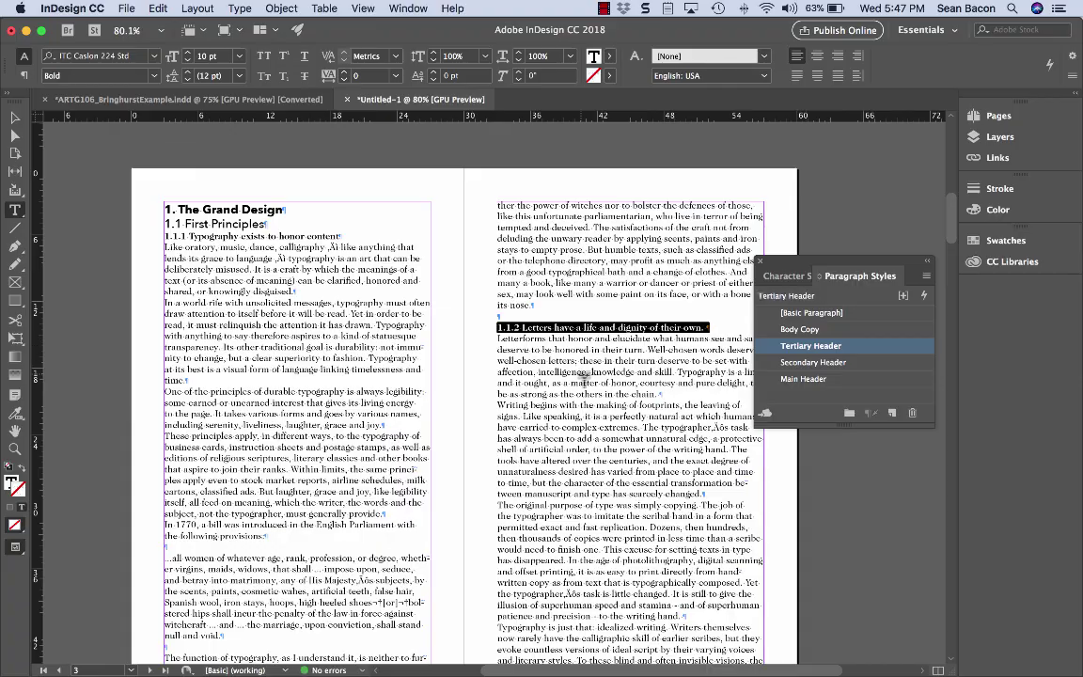
pyautogui.scroll(-5, 583, 376)
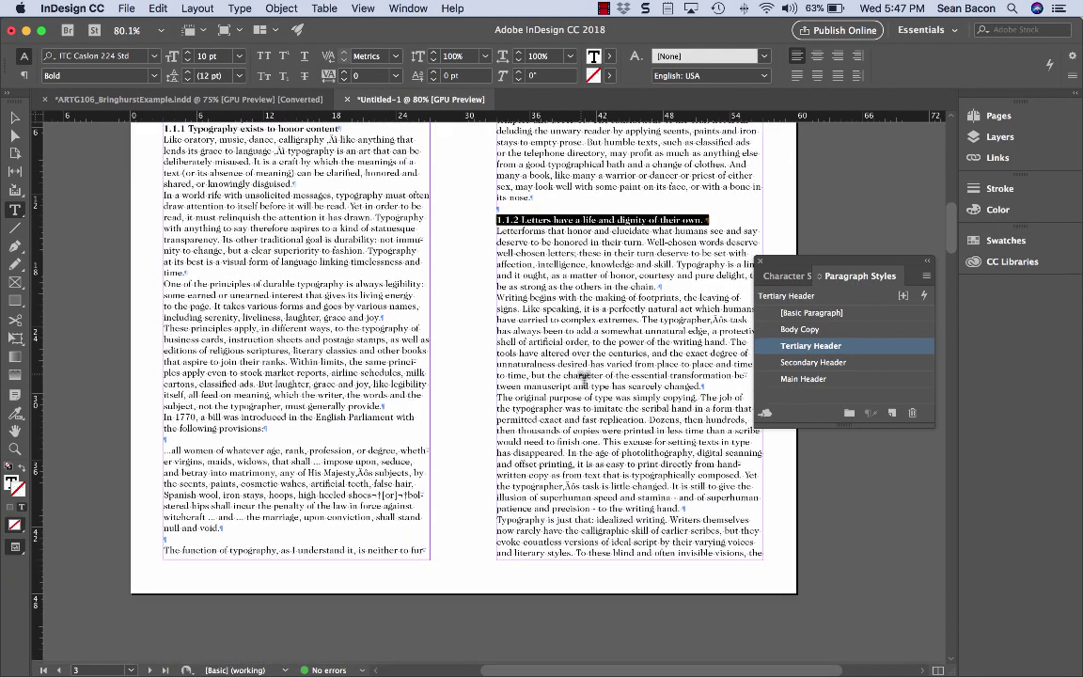
pyautogui.scroll(10, 583, 377)
pyautogui.scroll(-3, 522, 421)
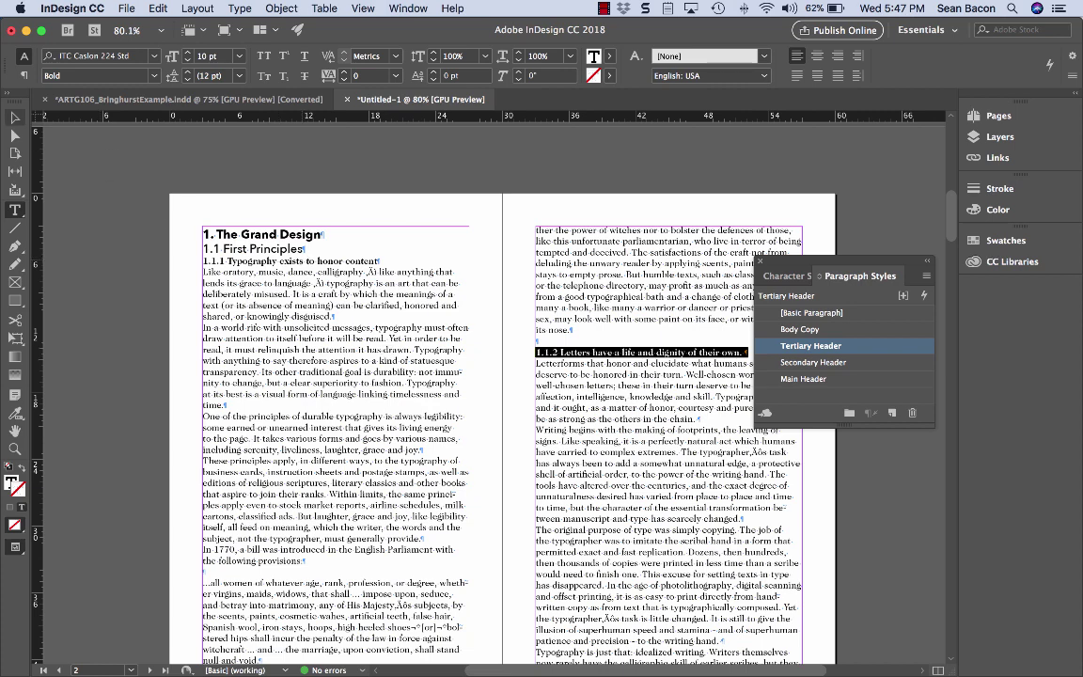
# - Set the Main Header paragraph style's space after to 0p3, with the preview enabled
pyautogui.click(15, 118)
pyautogui.click(248, 177)
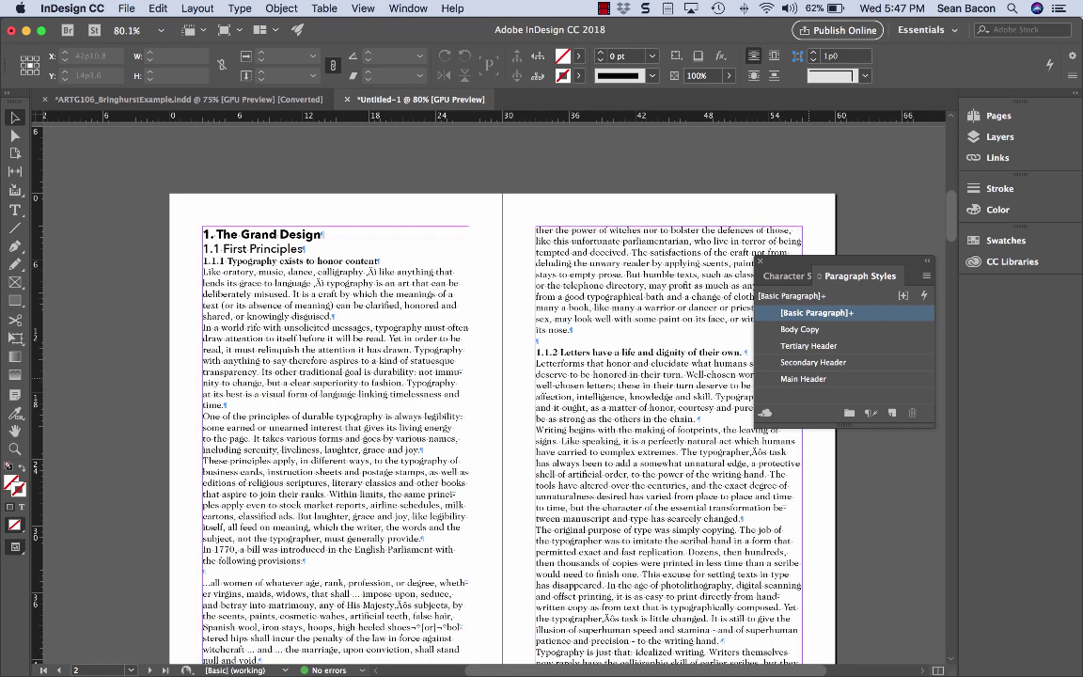
pyautogui.click(805, 379)
pyautogui.doubleClick(805, 378)
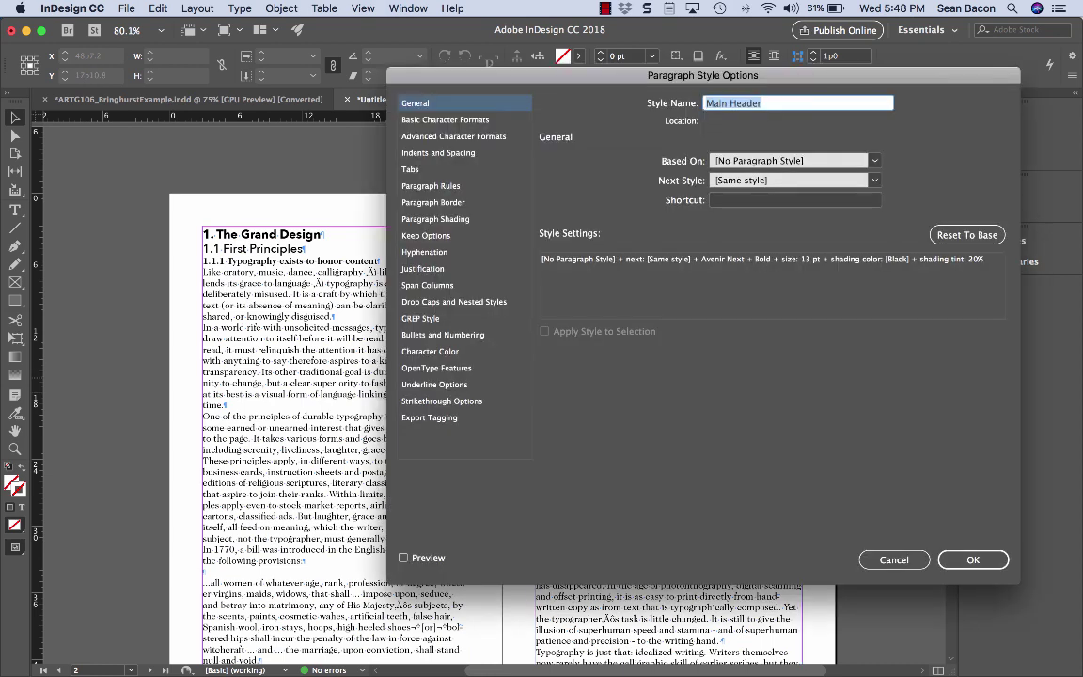
pyautogui.click(438, 152)
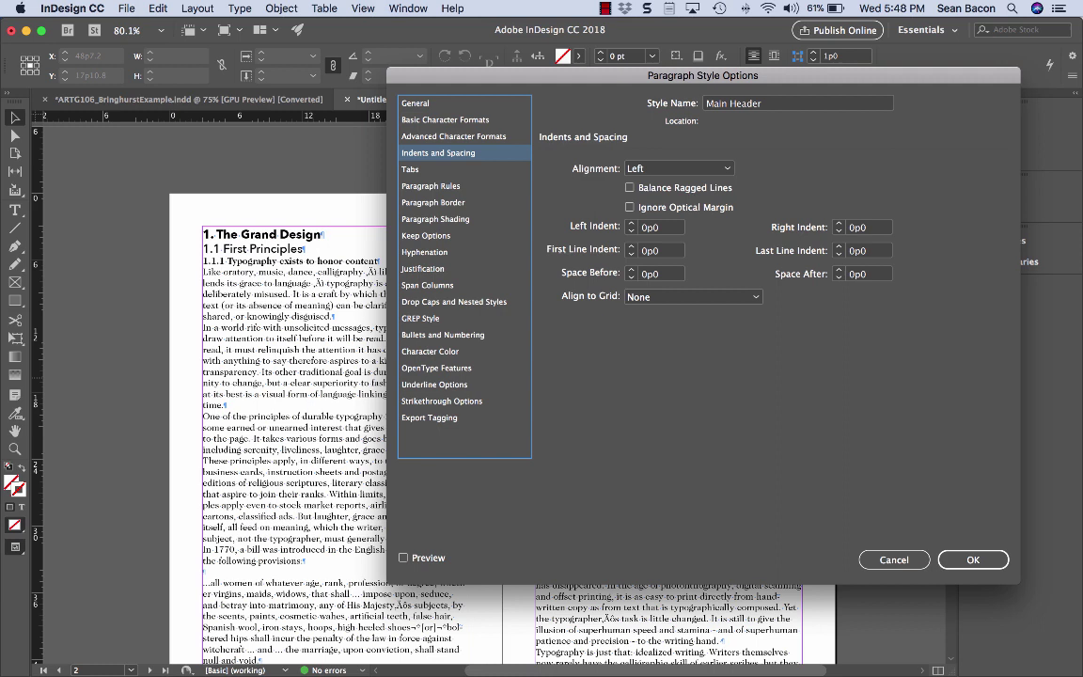
pyautogui.click(404, 558)
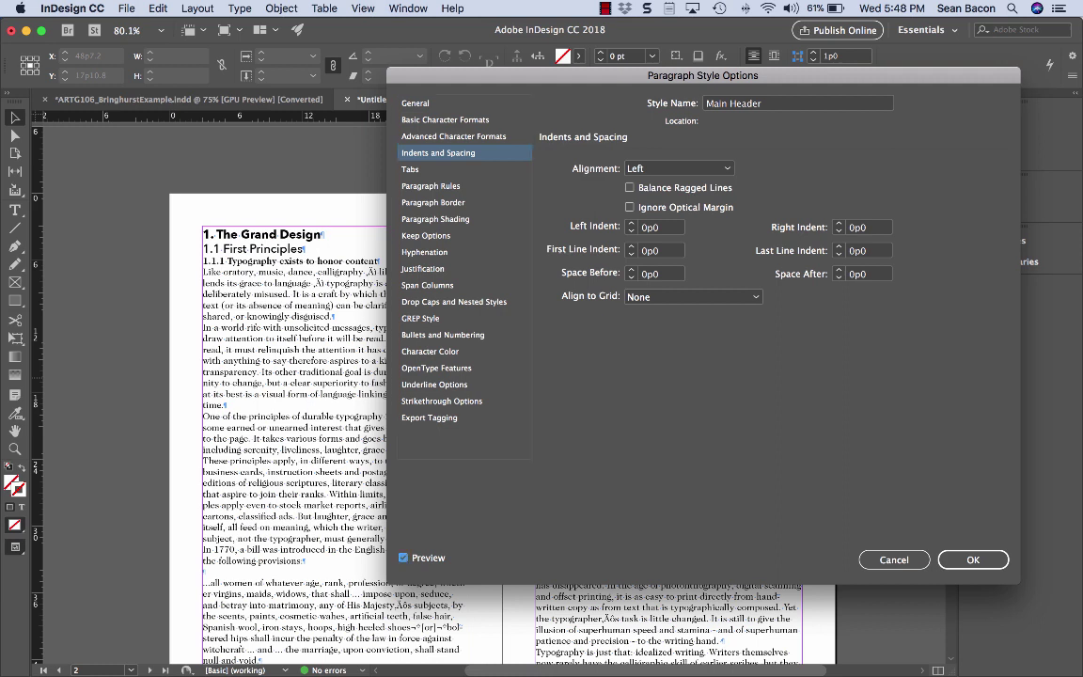
pyautogui.press('Up')
pyautogui.press('Up')
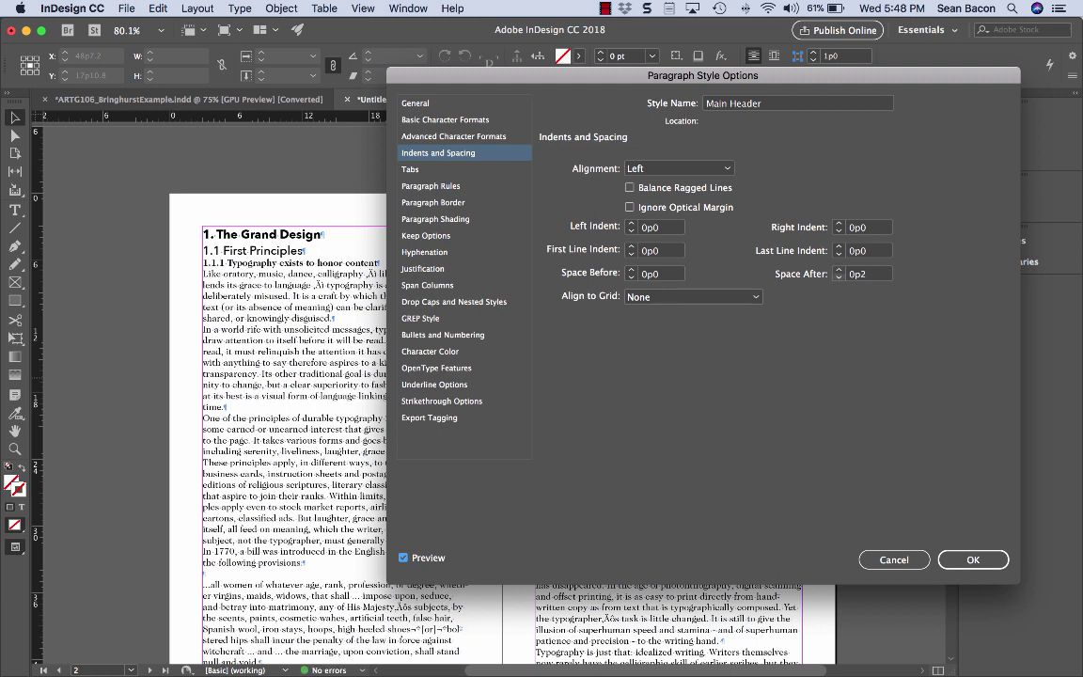
pyautogui.press('Up')
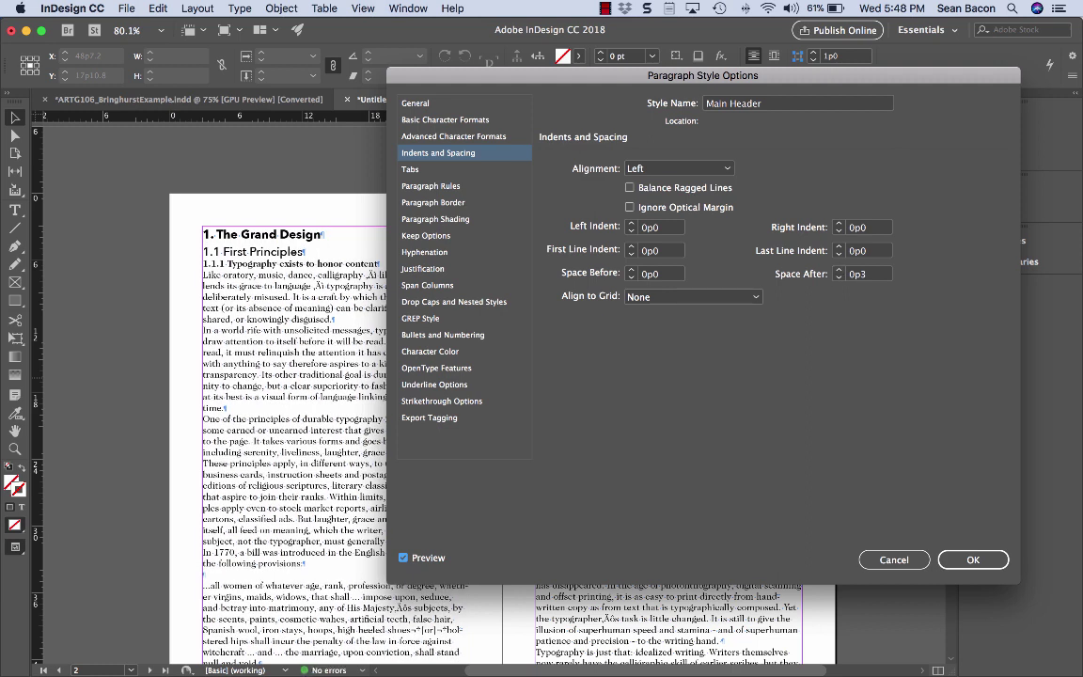
pyautogui.press('Return')
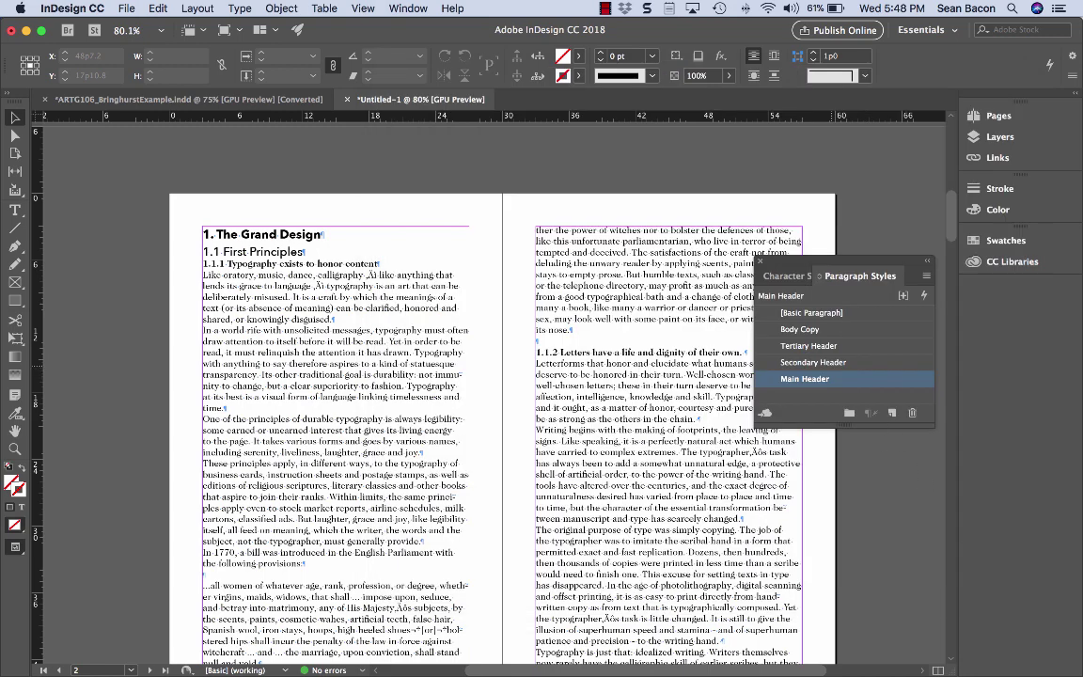
# - Set the space after in the Secondary Header paragraph style to 0p3
pyautogui.click(252, 250)
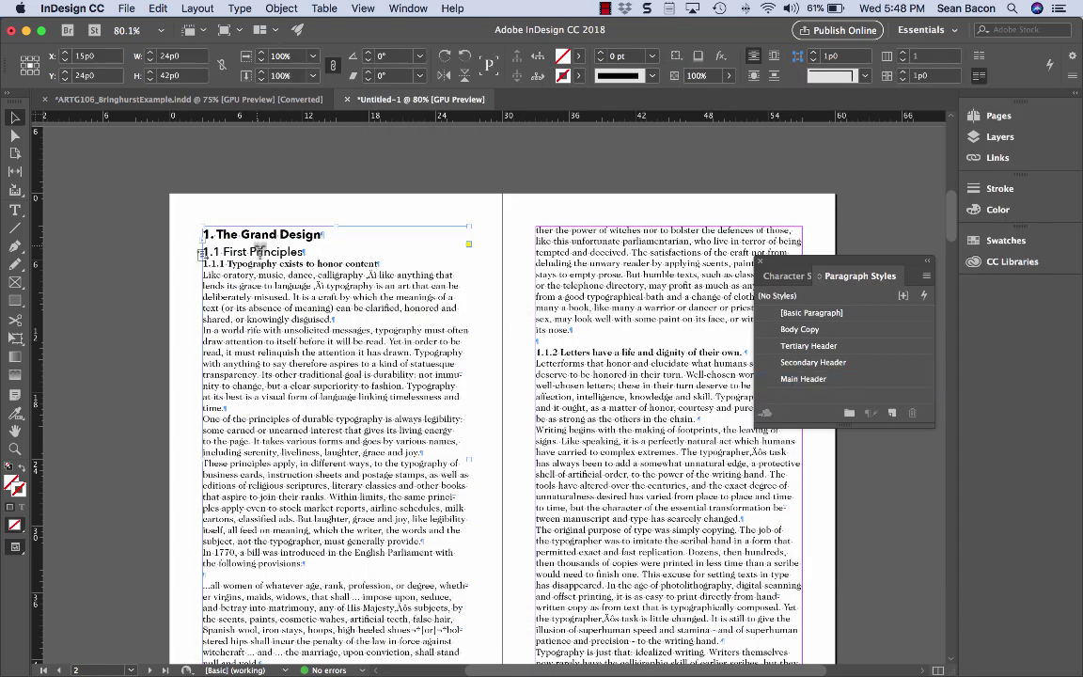
pyautogui.doubleClick(259, 252)
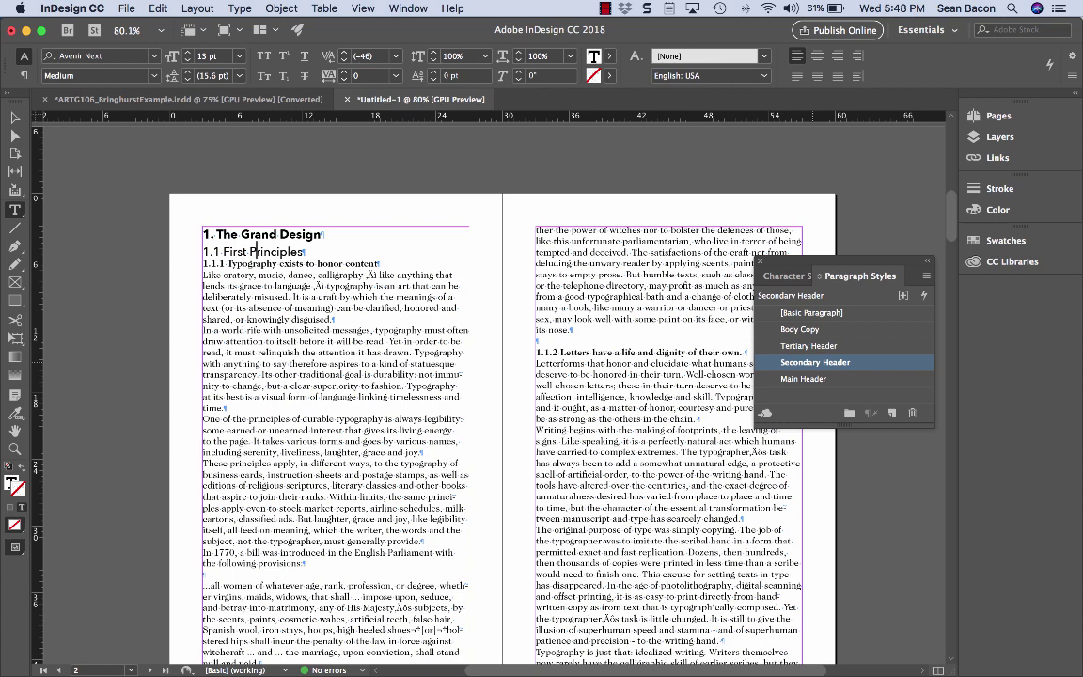
pyautogui.doubleClick(815, 362)
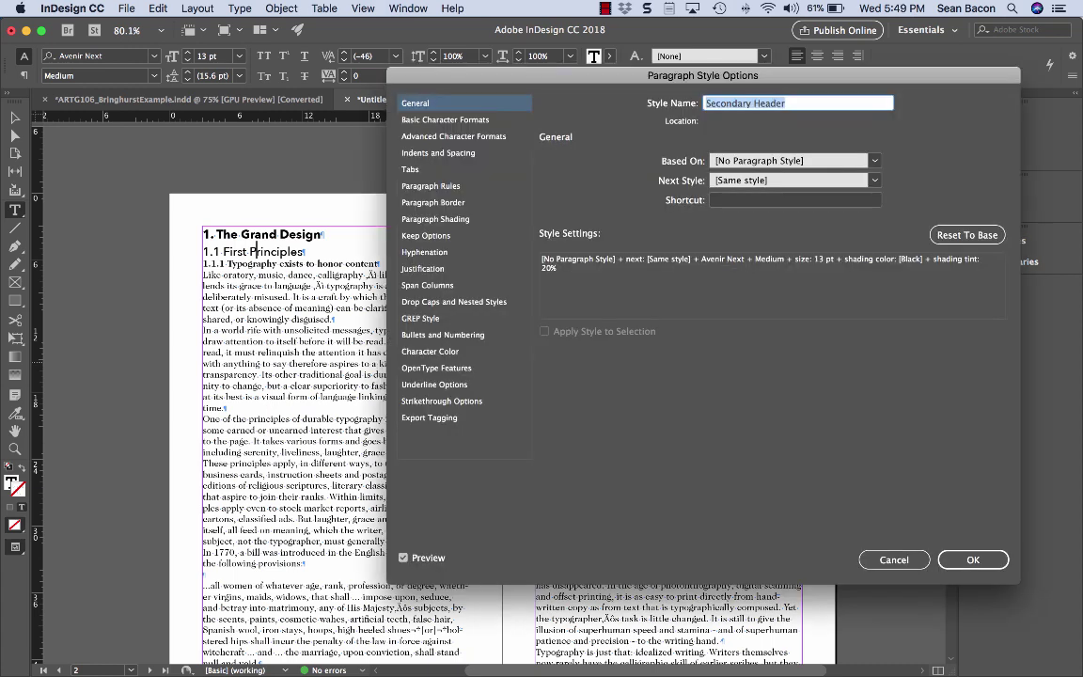
pyautogui.click(438, 153)
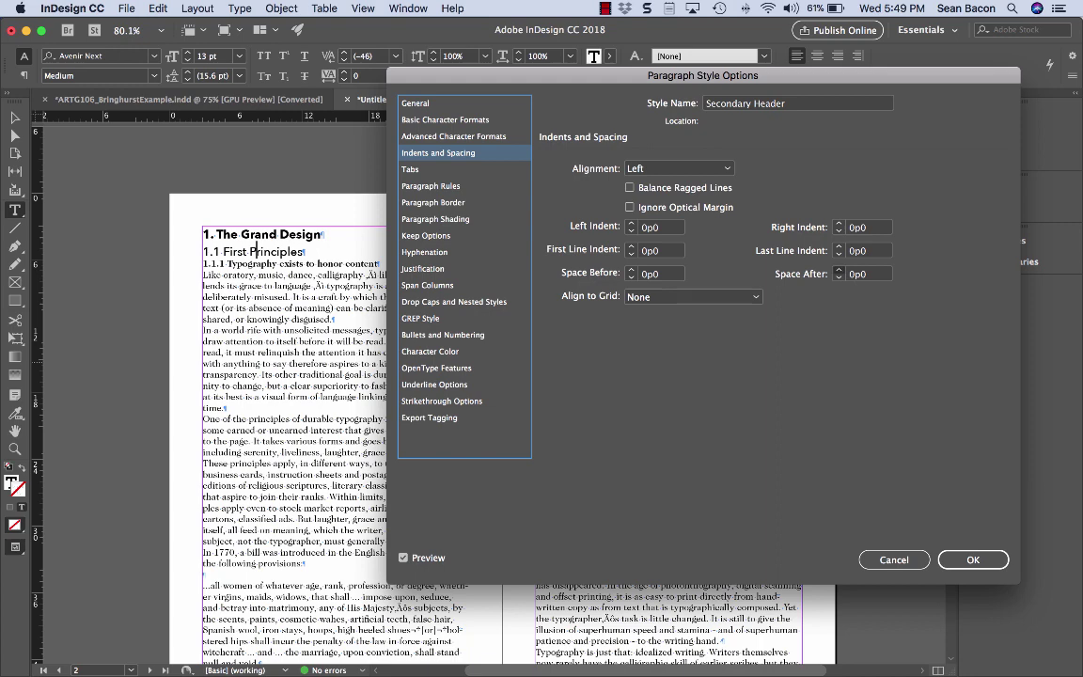
pyautogui.click(839, 271)
pyautogui.click(839, 271)
pyautogui.click(839, 271)
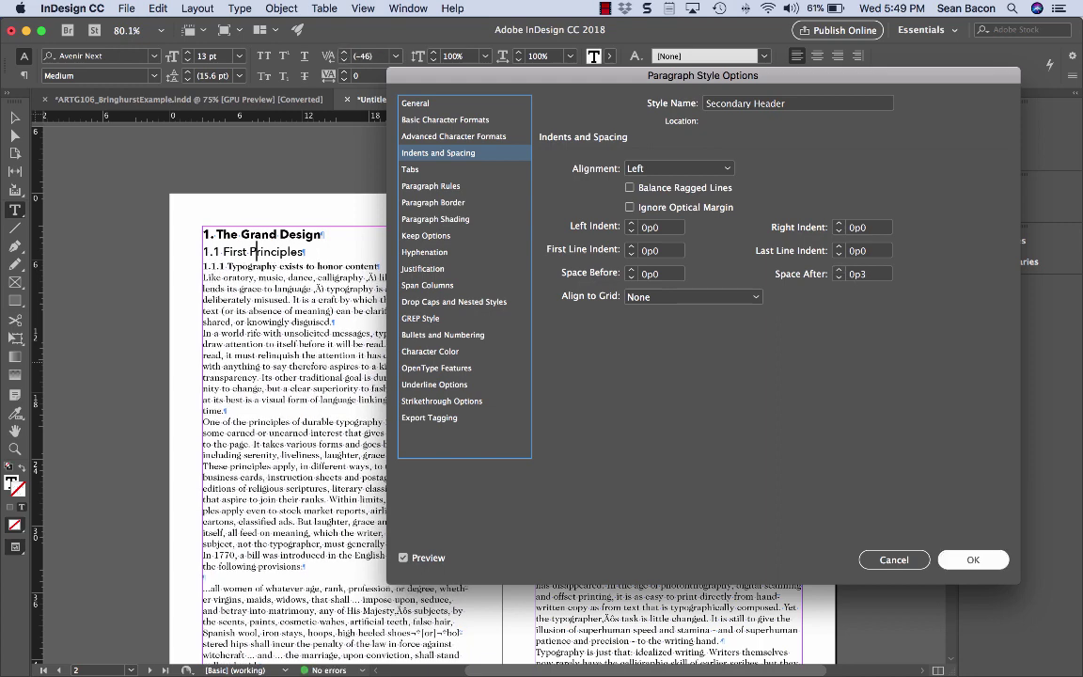
pyautogui.click(974, 559)
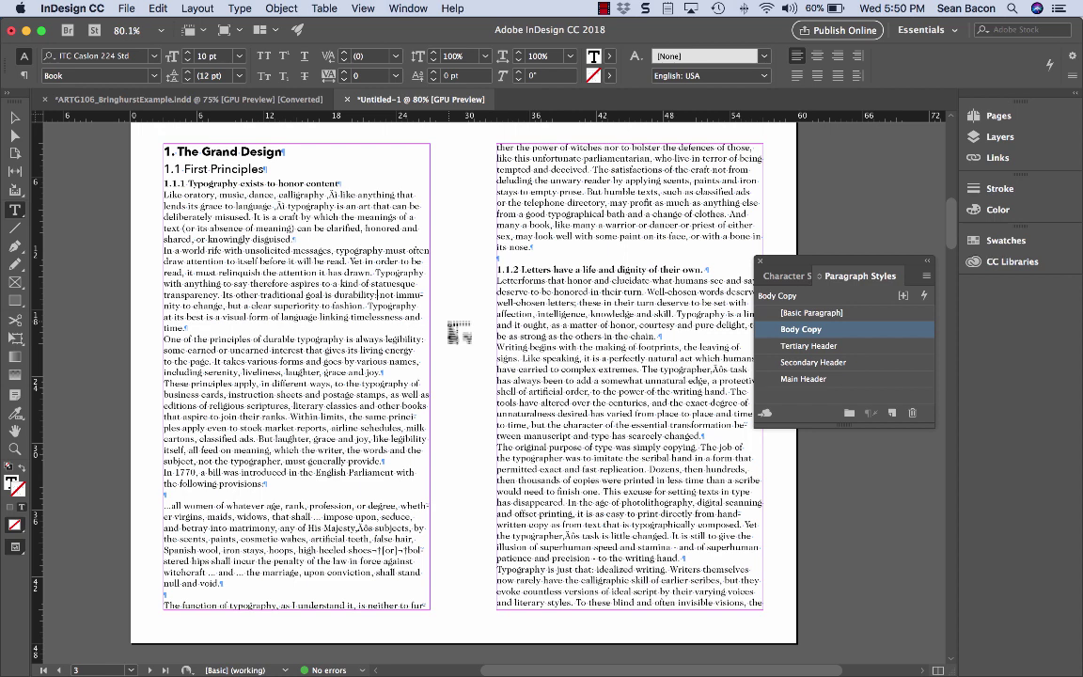
pyautogui.moveTo(293, 216); pyautogui.dragTo(398, 457)
pyautogui.moveTo(570, 324); pyautogui.dragTo(641, 480)
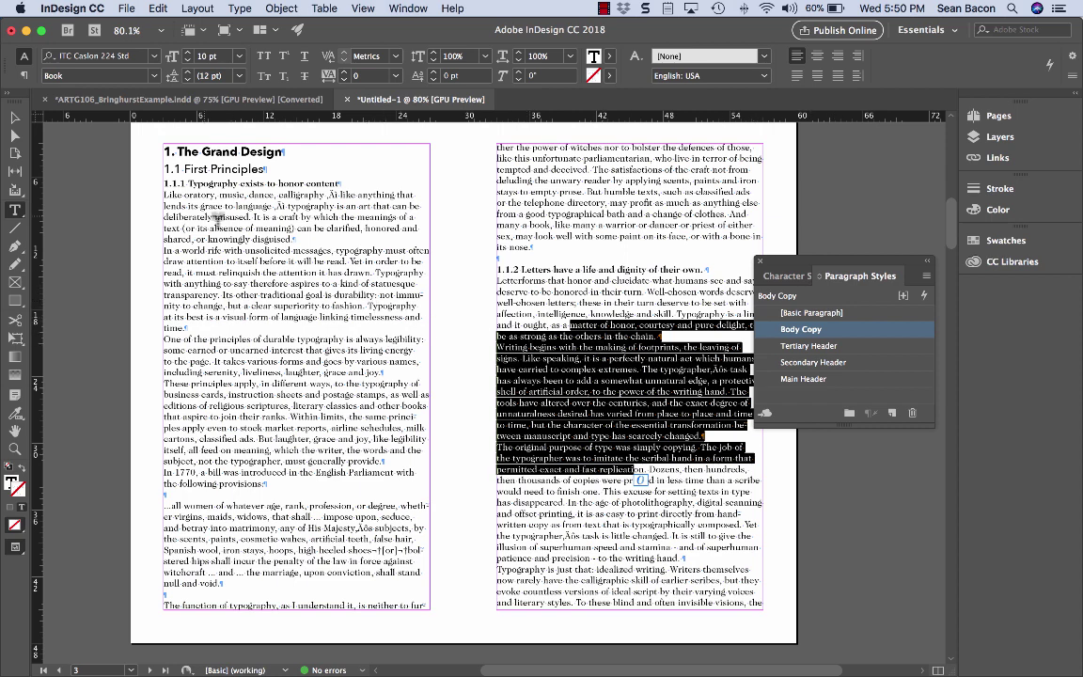
pyautogui.click(564, 240)
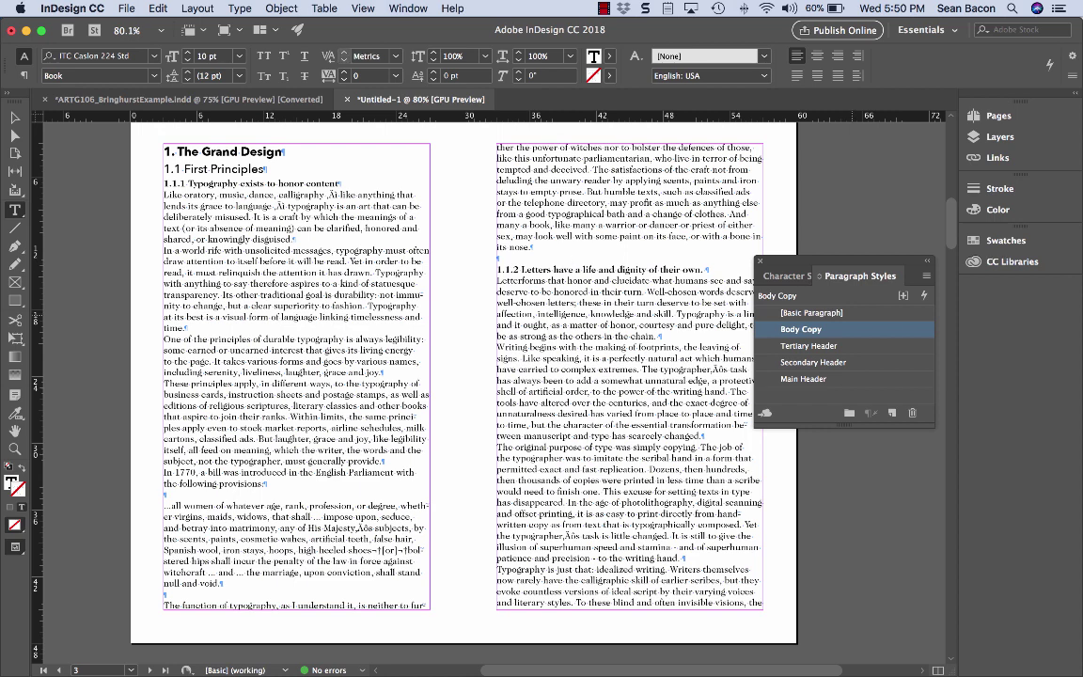
pyautogui.doubleClick(801, 329)
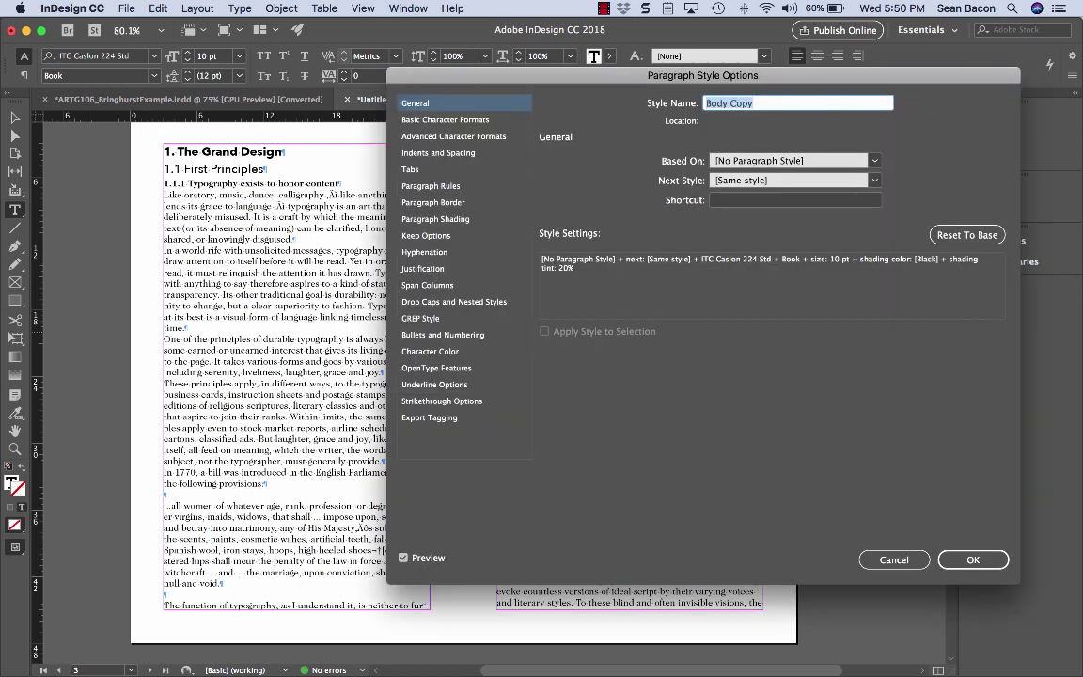
pyautogui.click(410, 169)
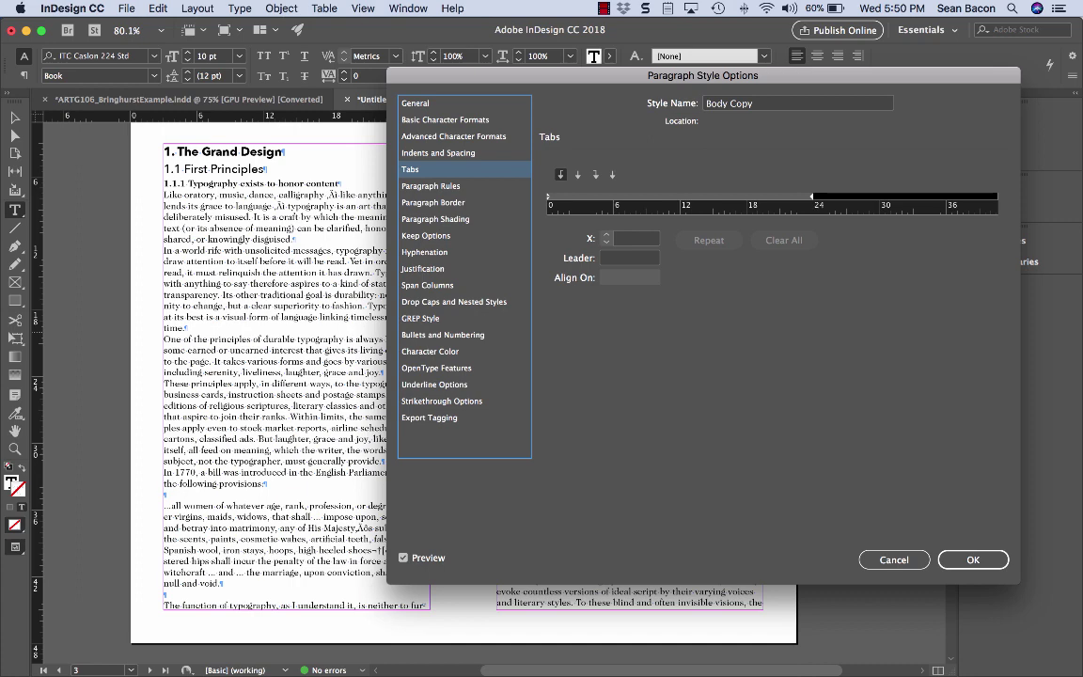
pyautogui.click(557, 209)
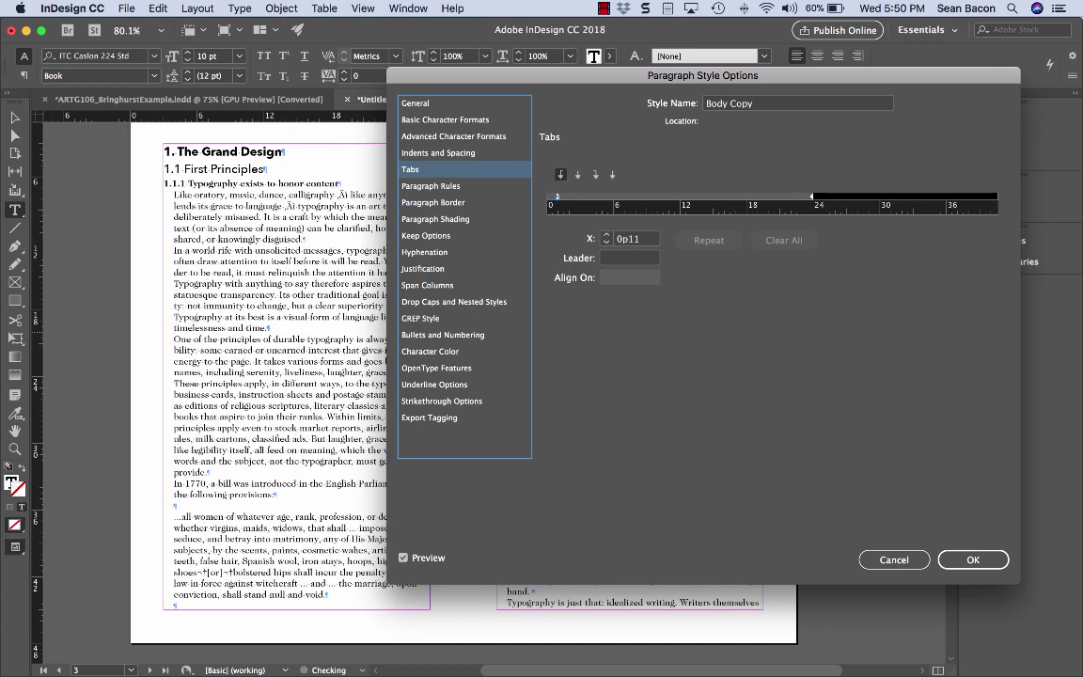
pyautogui.moveTo(558, 198); pyautogui.dragTo(551, 198)
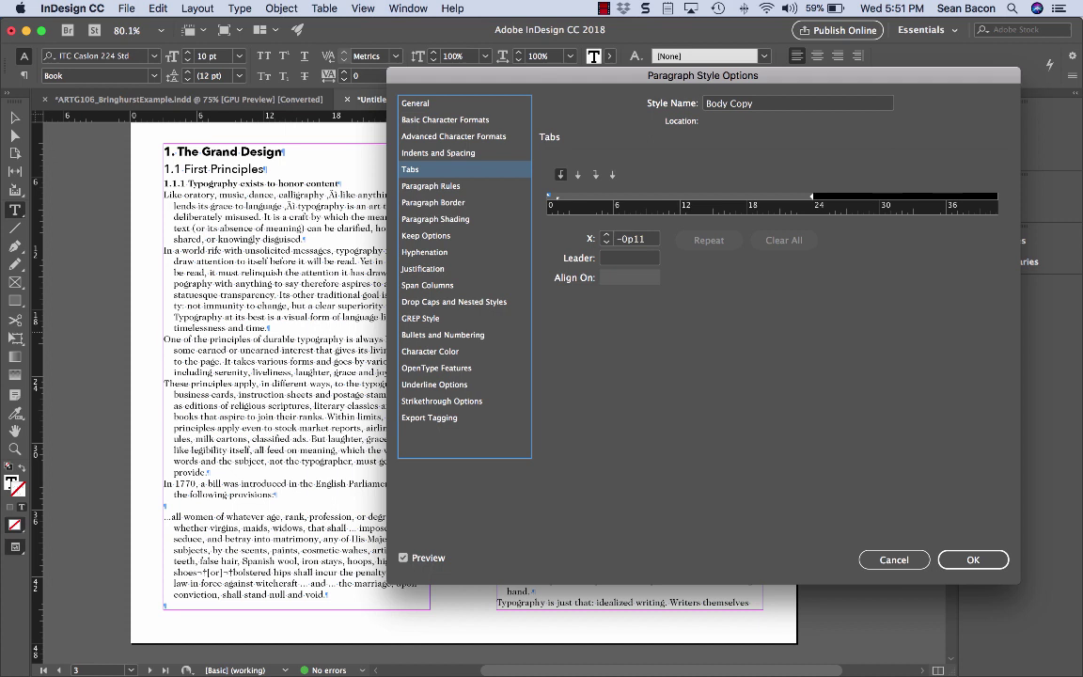
pyautogui.moveTo(558, 197); pyautogui.dragTo(560, 224)
pyautogui.click(566, 197)
pyautogui.moveTo(565, 199); pyautogui.dragTo(549, 199)
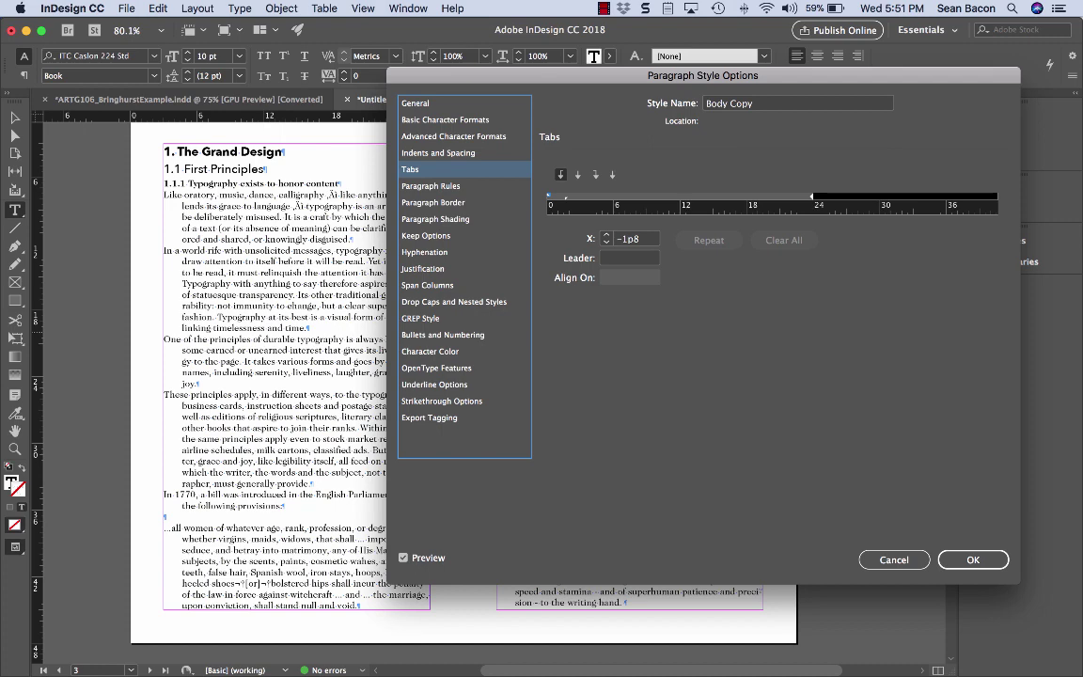
pyautogui.click(893, 559)
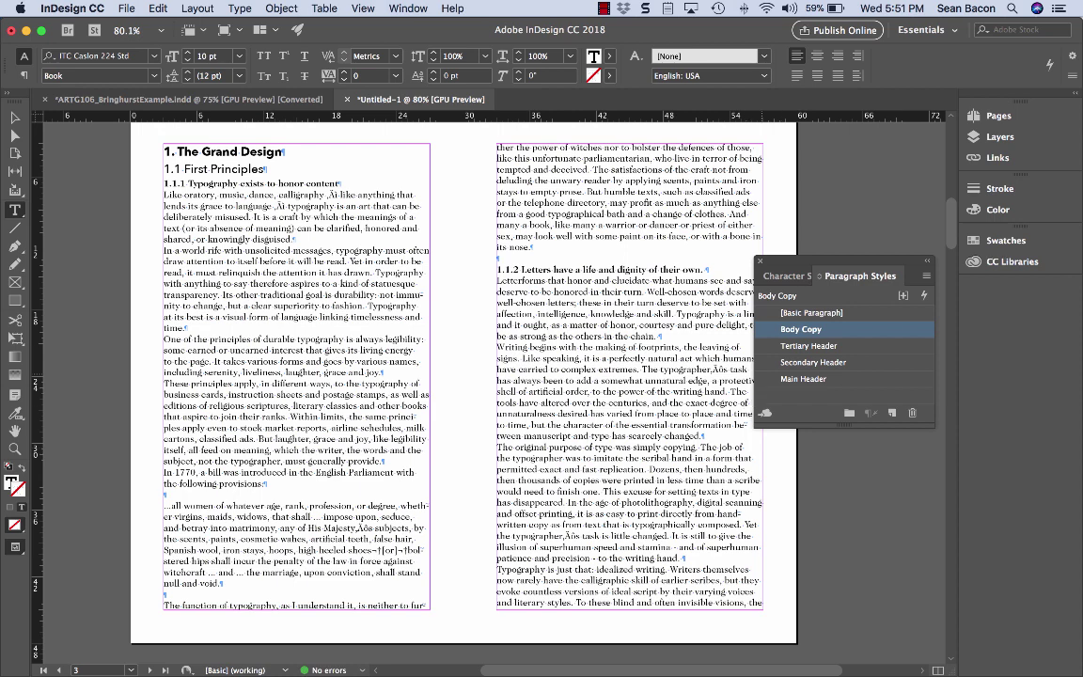
# - Set the Body Copy paragraph style's first line indent to 1p6
pyautogui.doubleClick(802, 330)
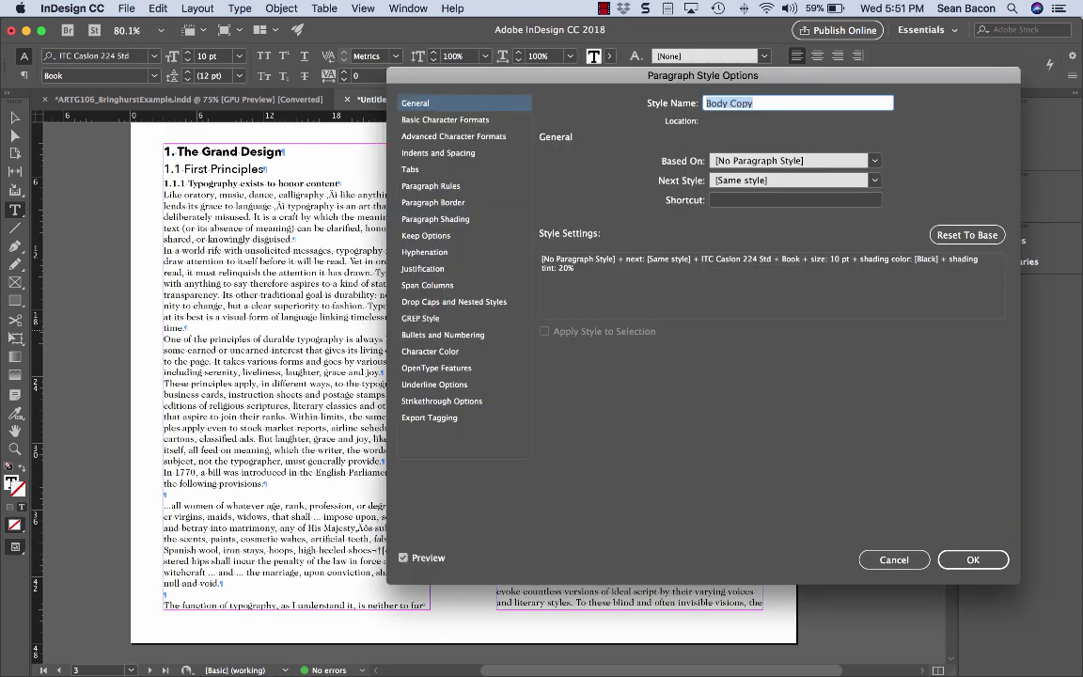
pyautogui.click(438, 152)
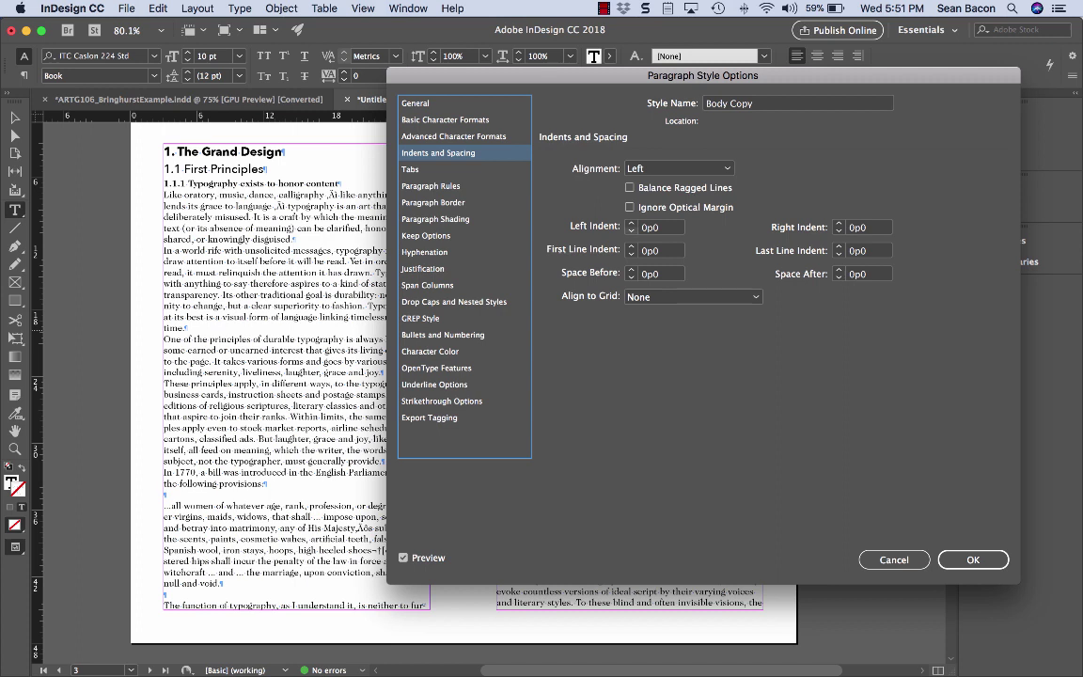
pyautogui.click(630, 247)
pyautogui.press('Up')
pyautogui.press('Up')
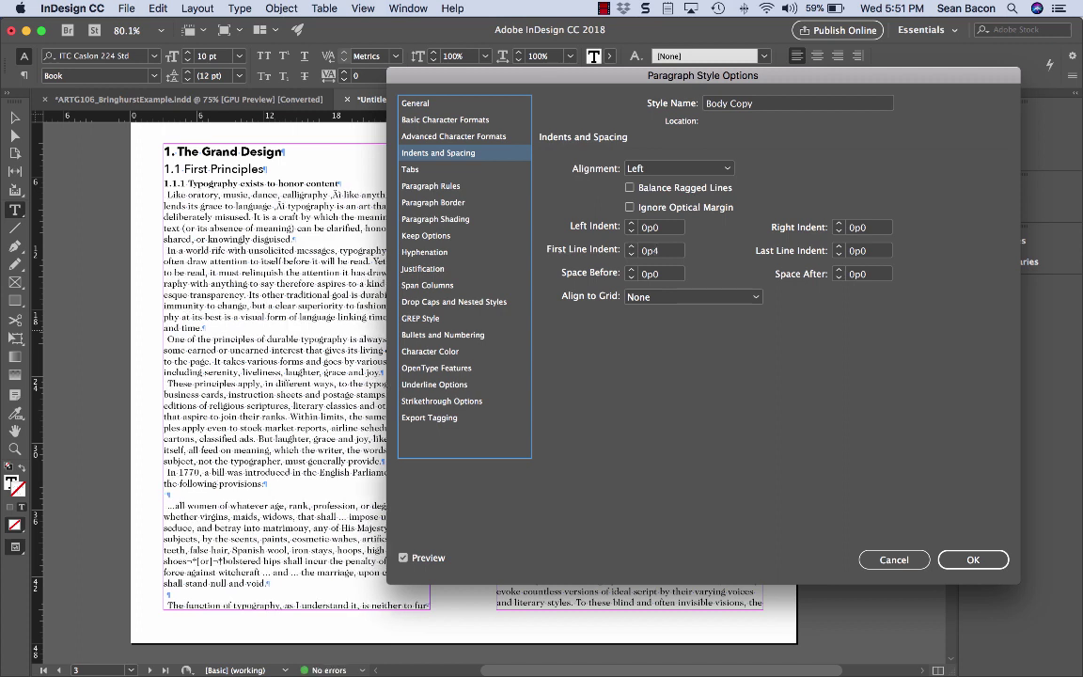
pyautogui.press('Up')
pyautogui.press('Up')
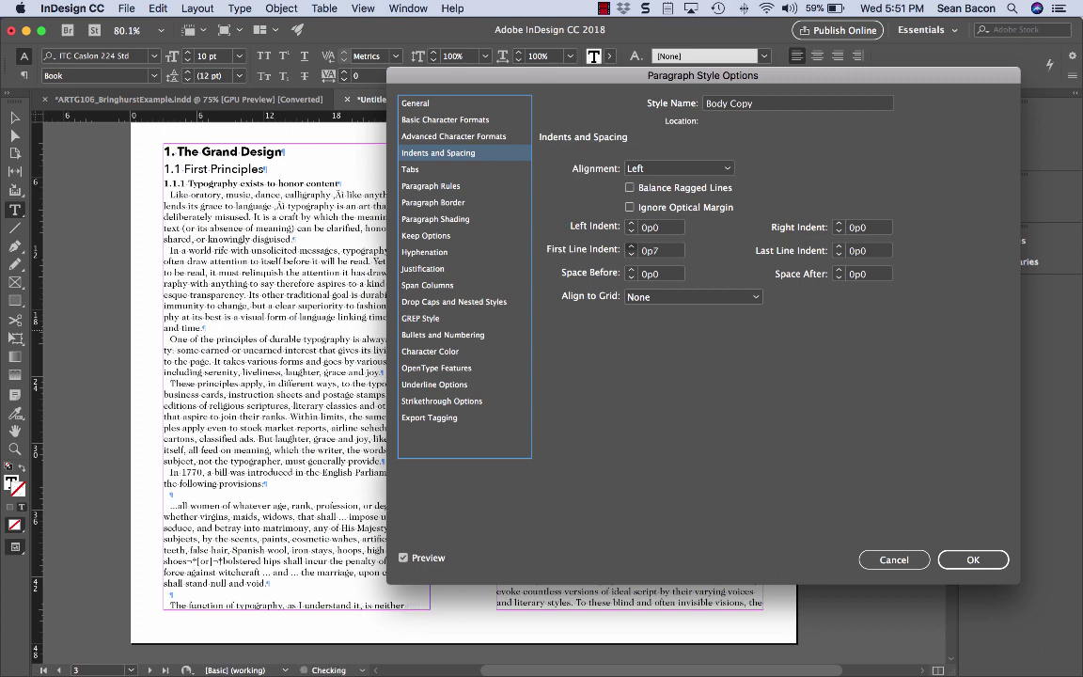
pyautogui.press('Up')
pyautogui.press('Up')
pyautogui.press('Up')
pyautogui.press('Up')
pyautogui.press('Up')
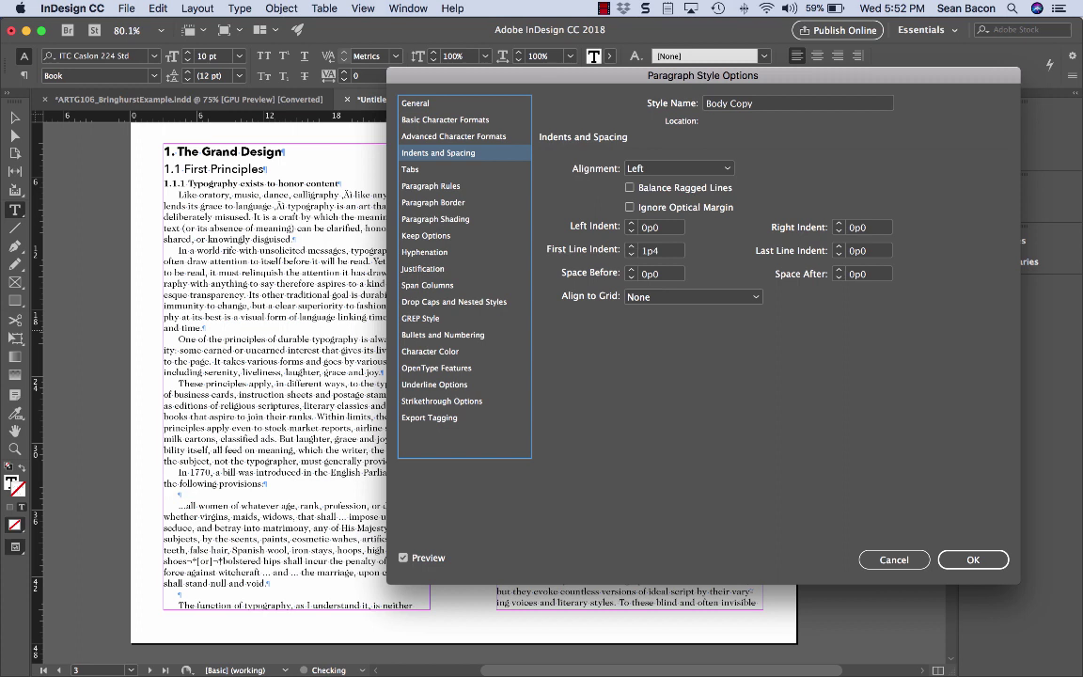
pyautogui.press('Up')
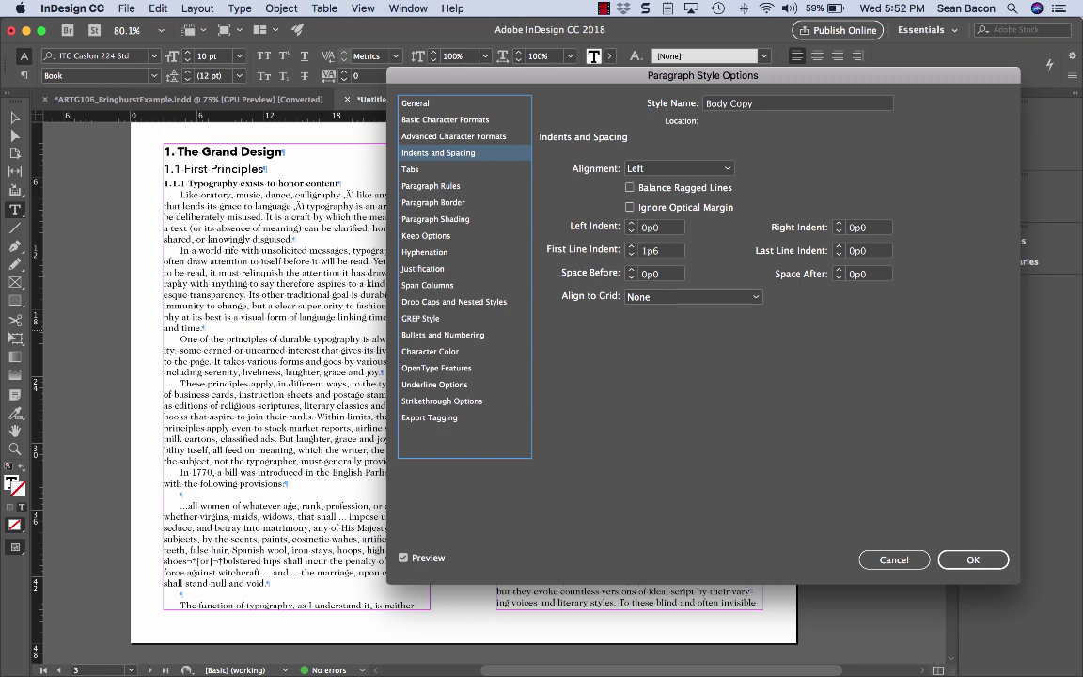
# - Set the leading in the Body Copy paragraph style to 15 pt and accept the style changes
pyautogui.click(415, 103)
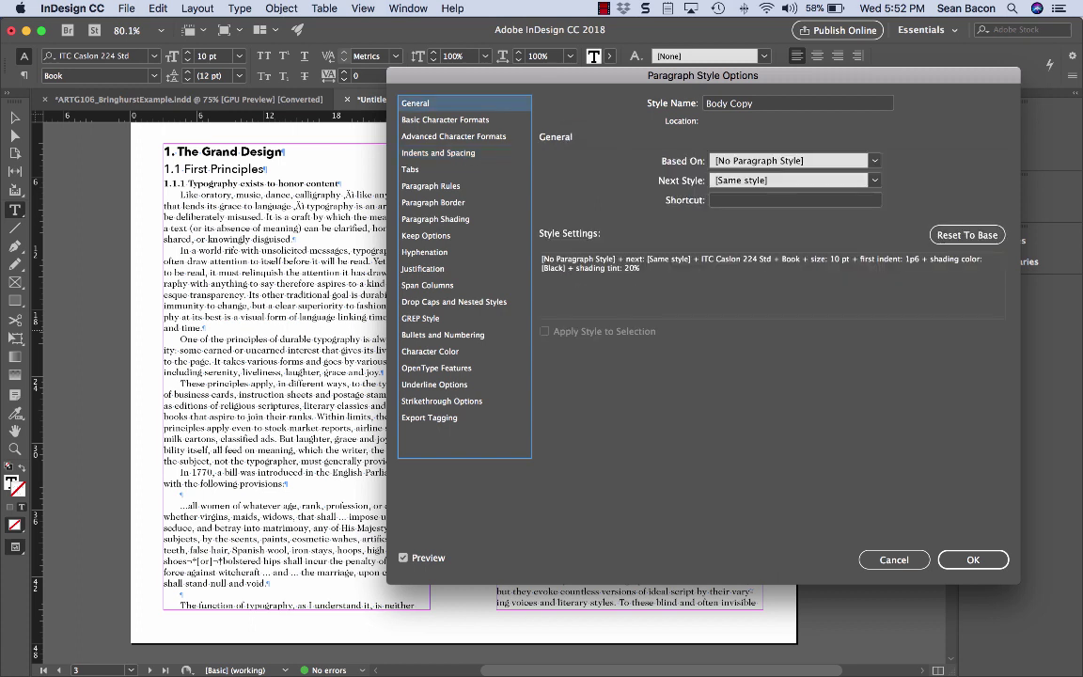
pyautogui.click(444, 120)
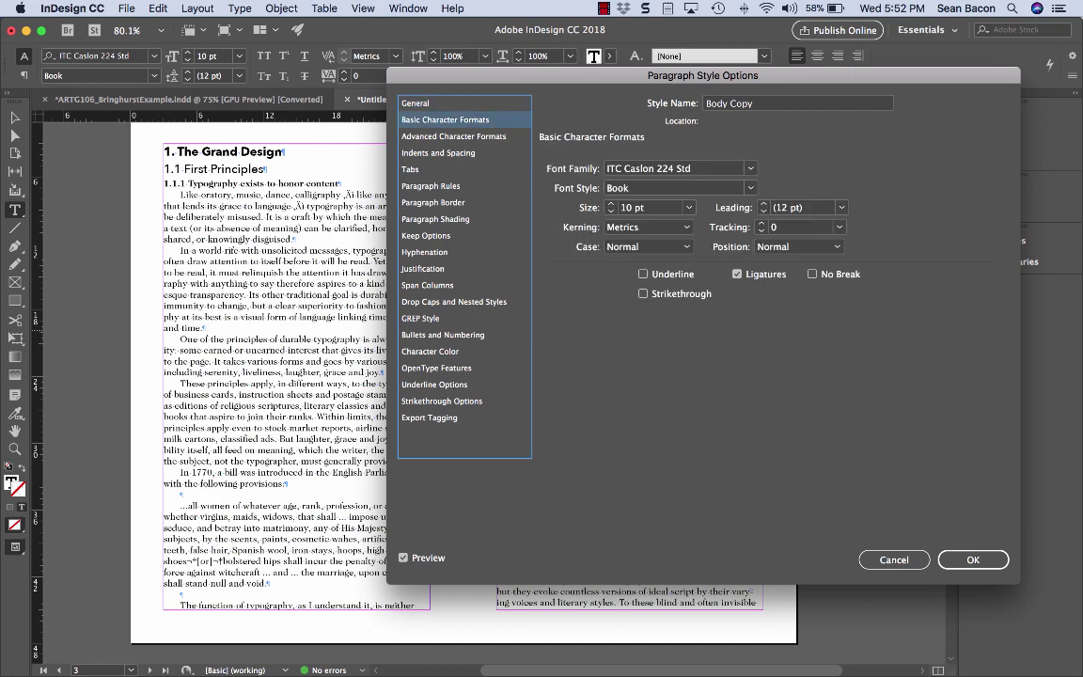
pyautogui.press('Up')
pyautogui.press('Up')
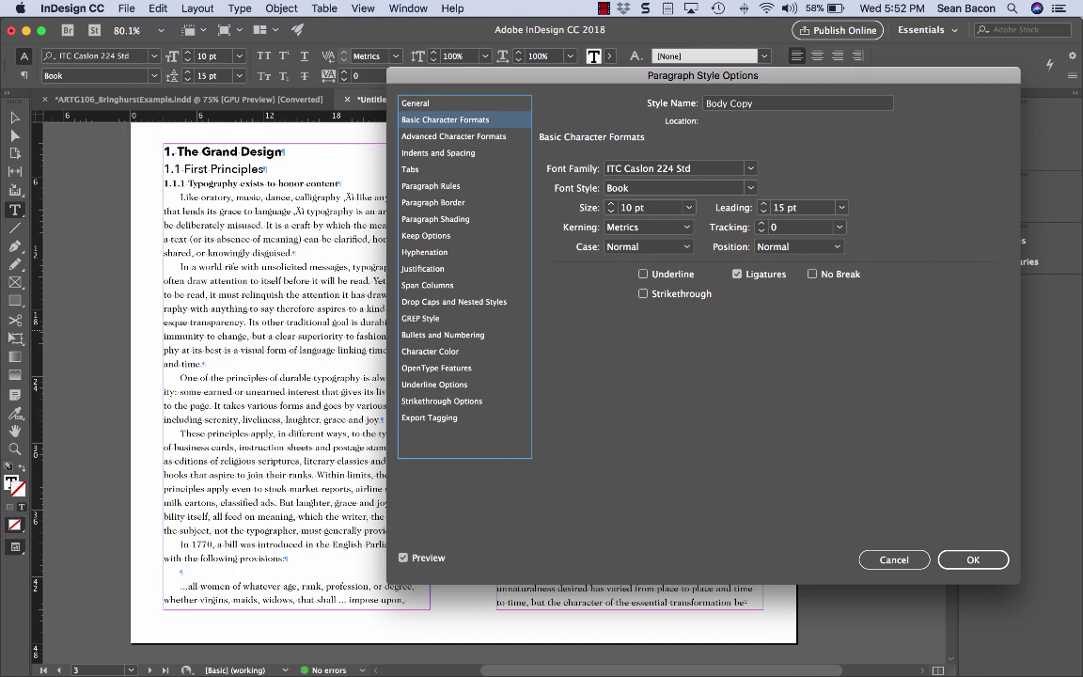
pyautogui.press('Return')
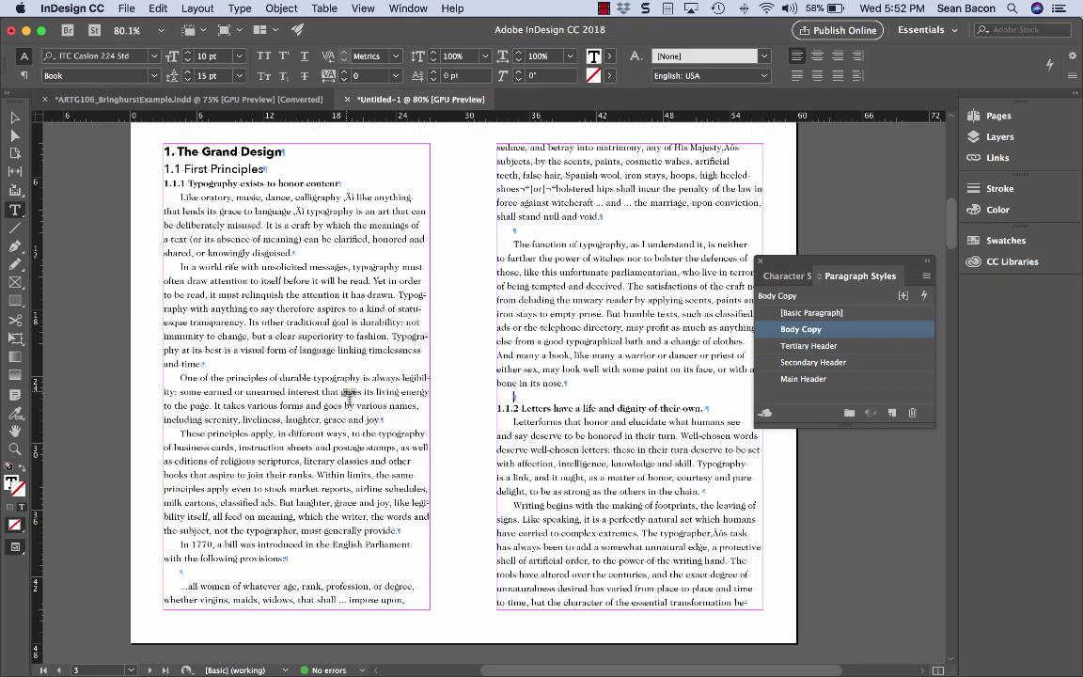
# - Apply the Secondary Header paragraph style to the "1.2 TACTICS" heading on the next spread
pyautogui.scroll(-5, 452, 348)
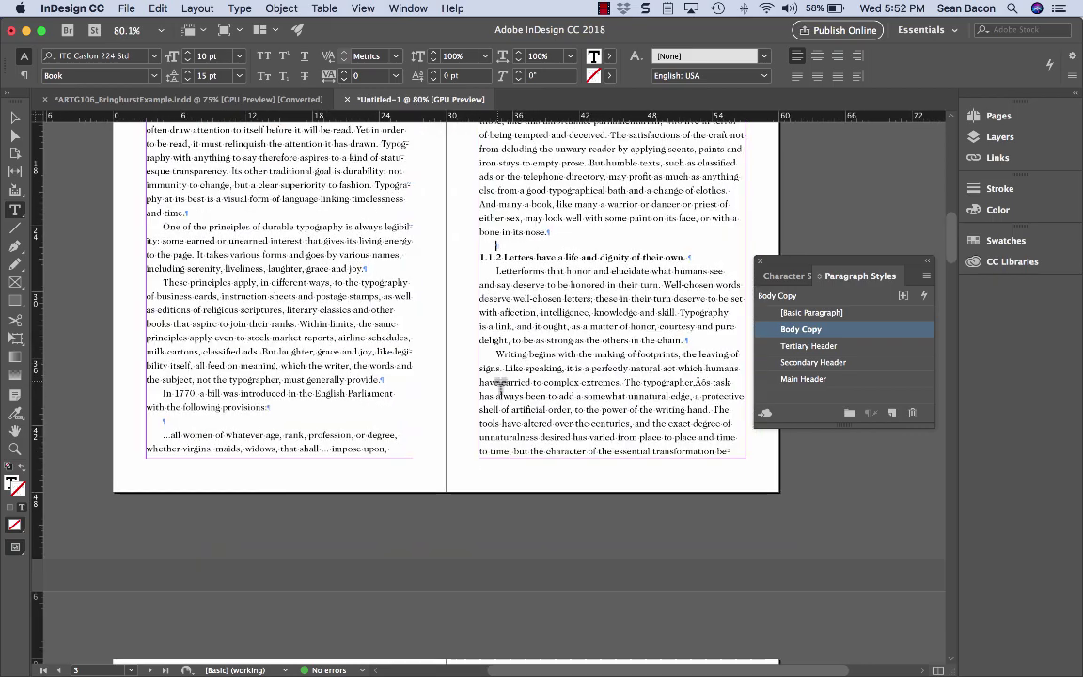
pyautogui.scroll(-15, 500, 383)
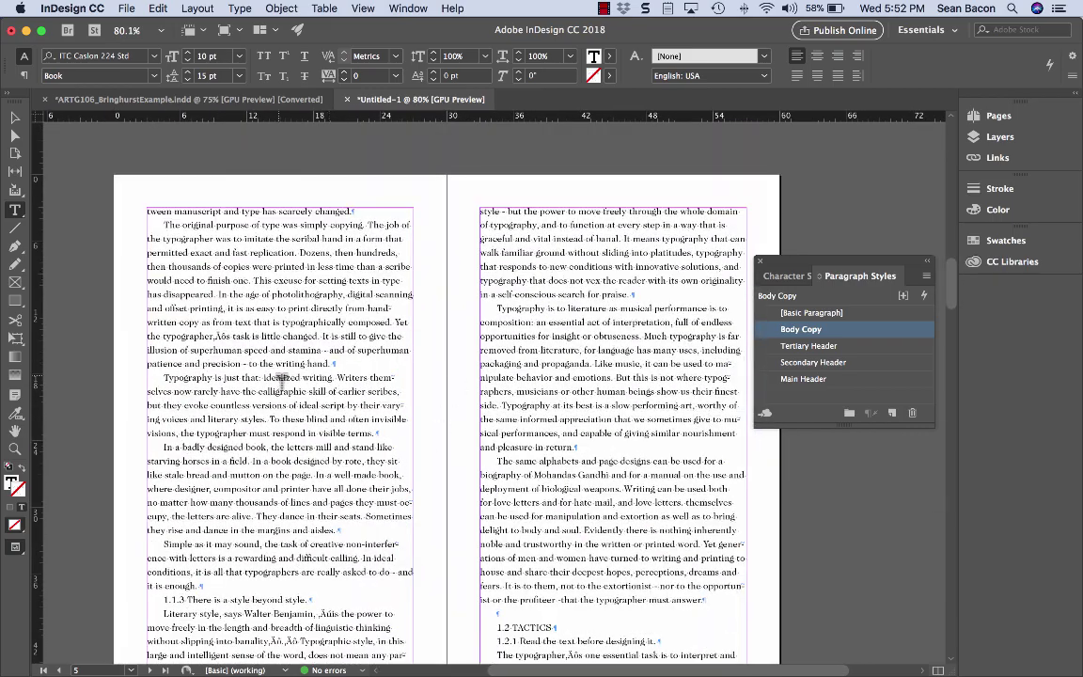
pyautogui.scroll(-1, 281, 380)
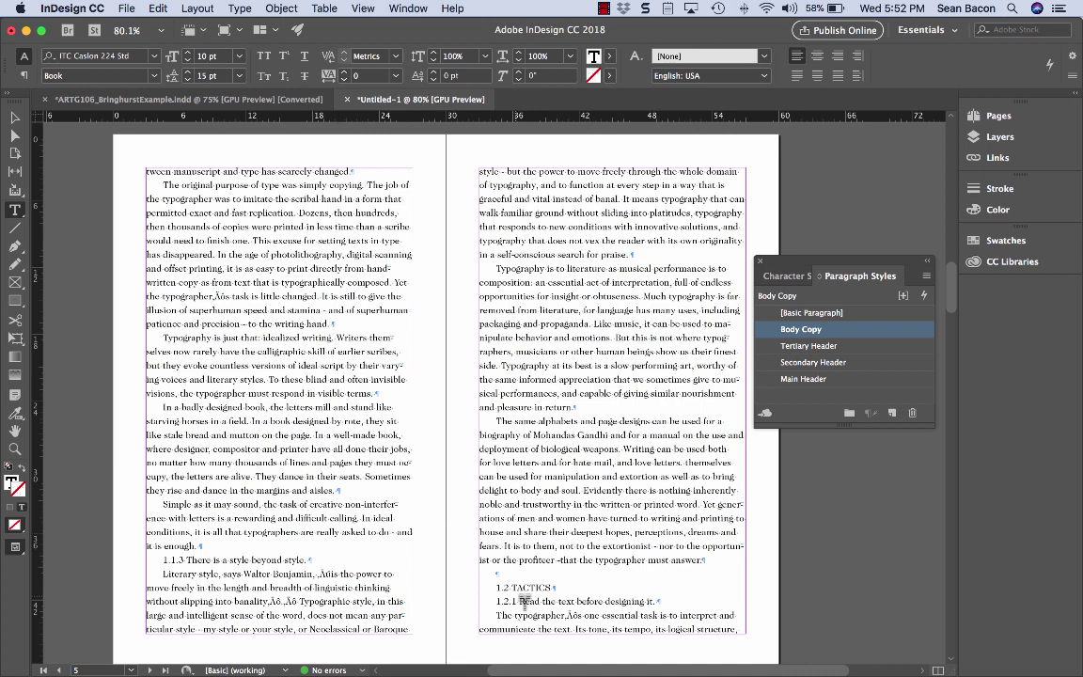
pyautogui.moveTo(496, 587); pyautogui.dragTo(557, 589)
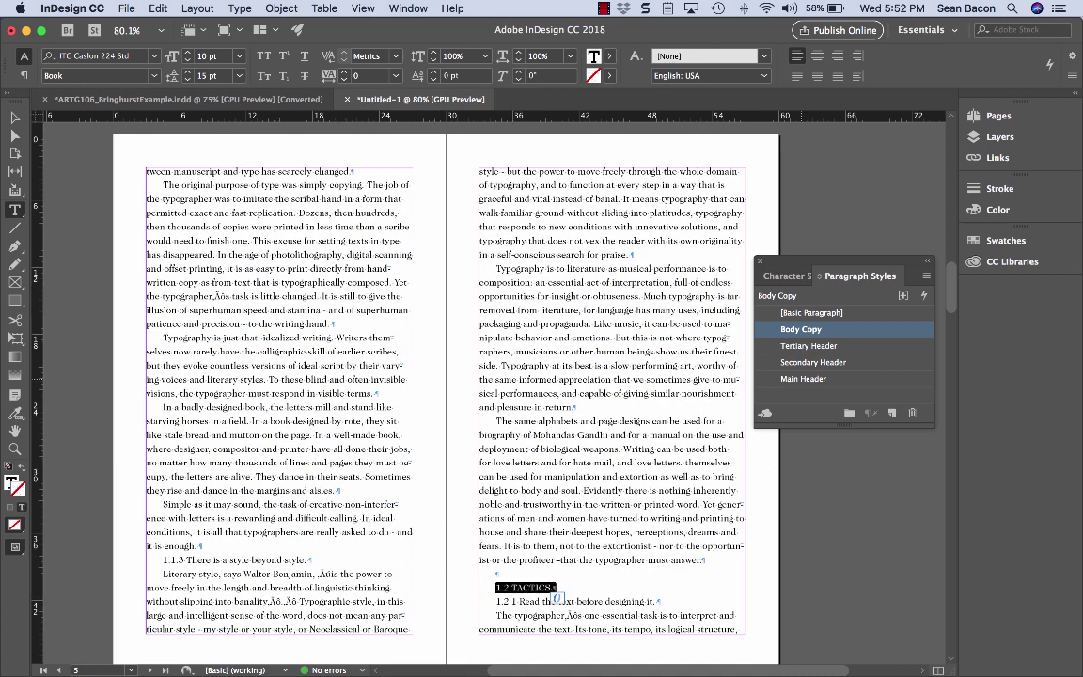
pyautogui.press('super+KP_2')
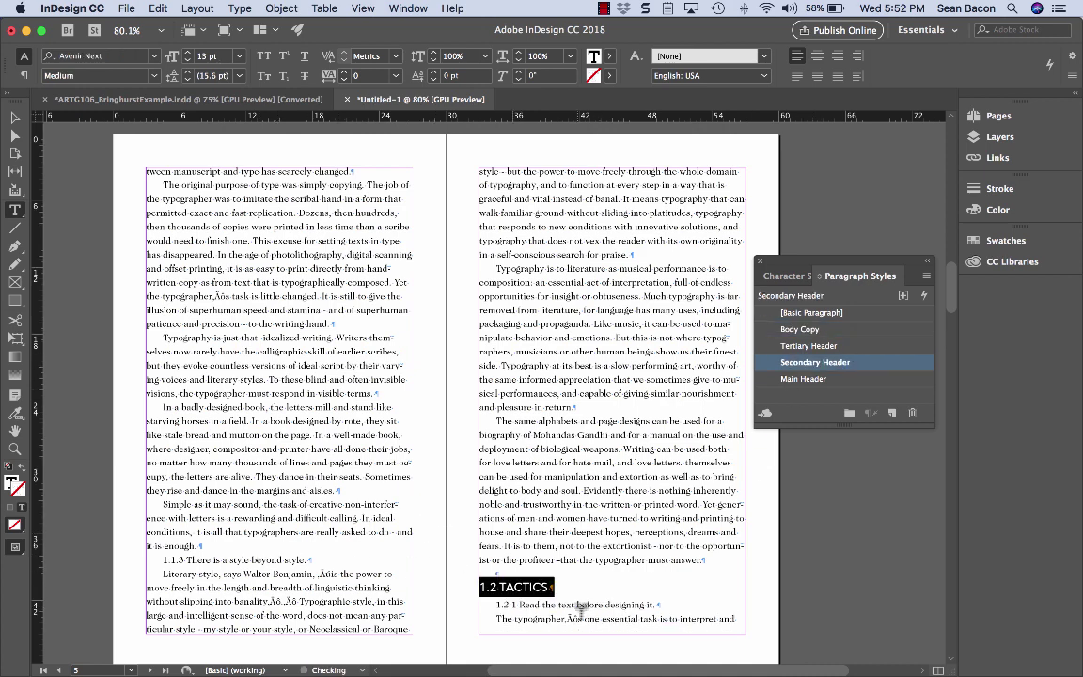
# - Apply the Tertiary Header paragraph style to the "1.2.1 Read the text before designing it." subheading
pyautogui.tripleClick(582, 605)
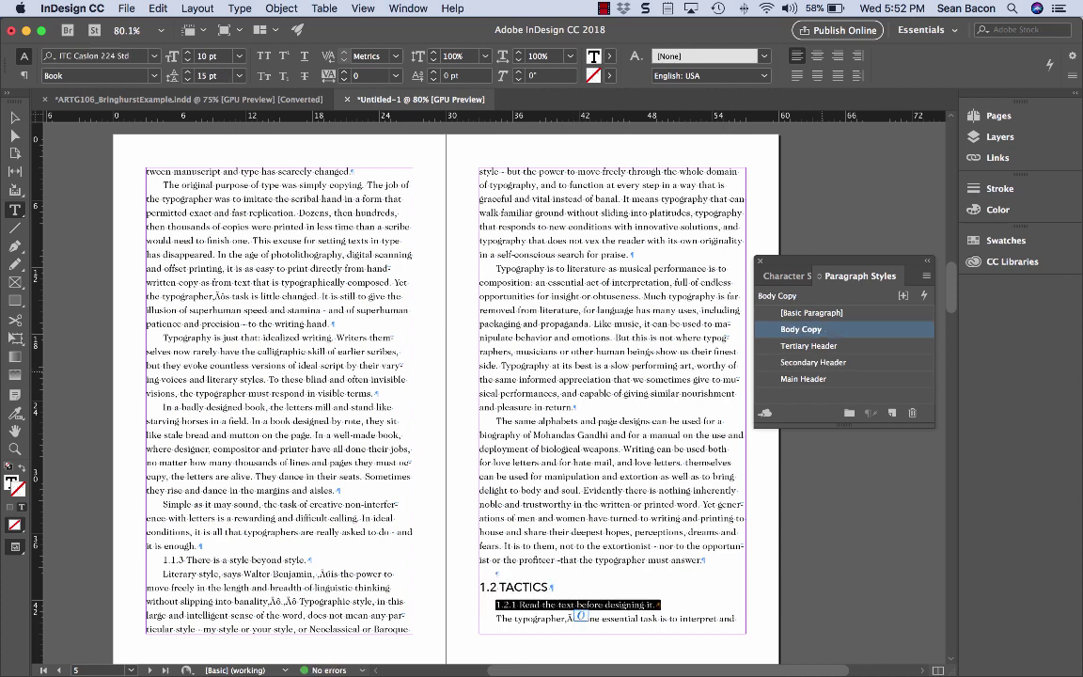
pyautogui.press('super+KP_2')
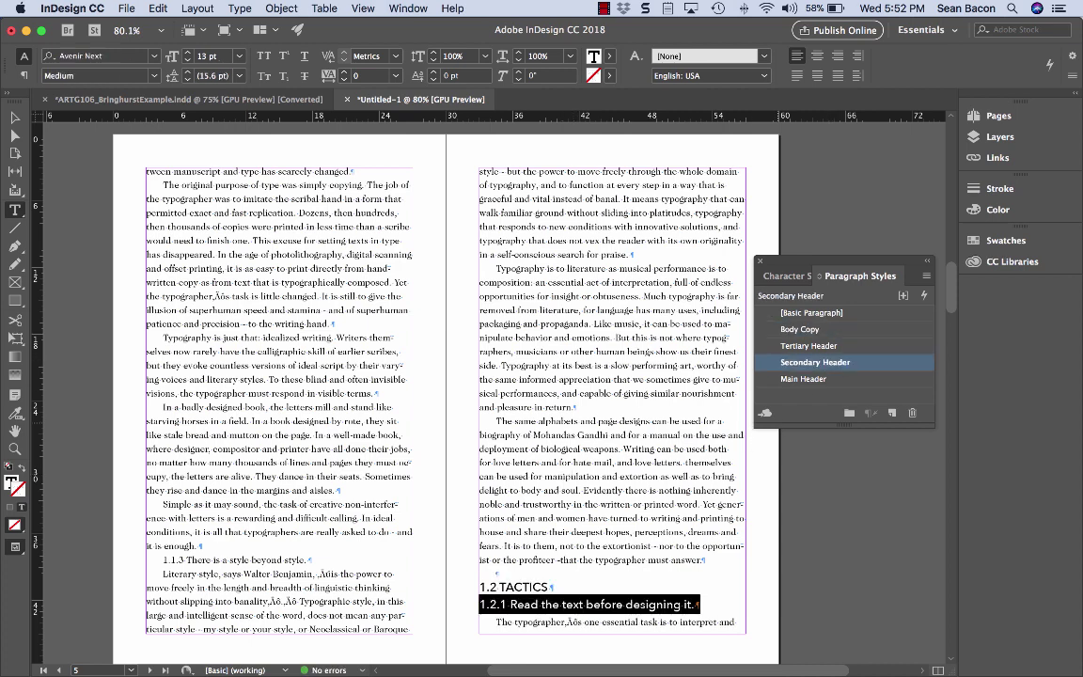
pyautogui.press('super+KP_1')
pyautogui.press('super+KP_3')
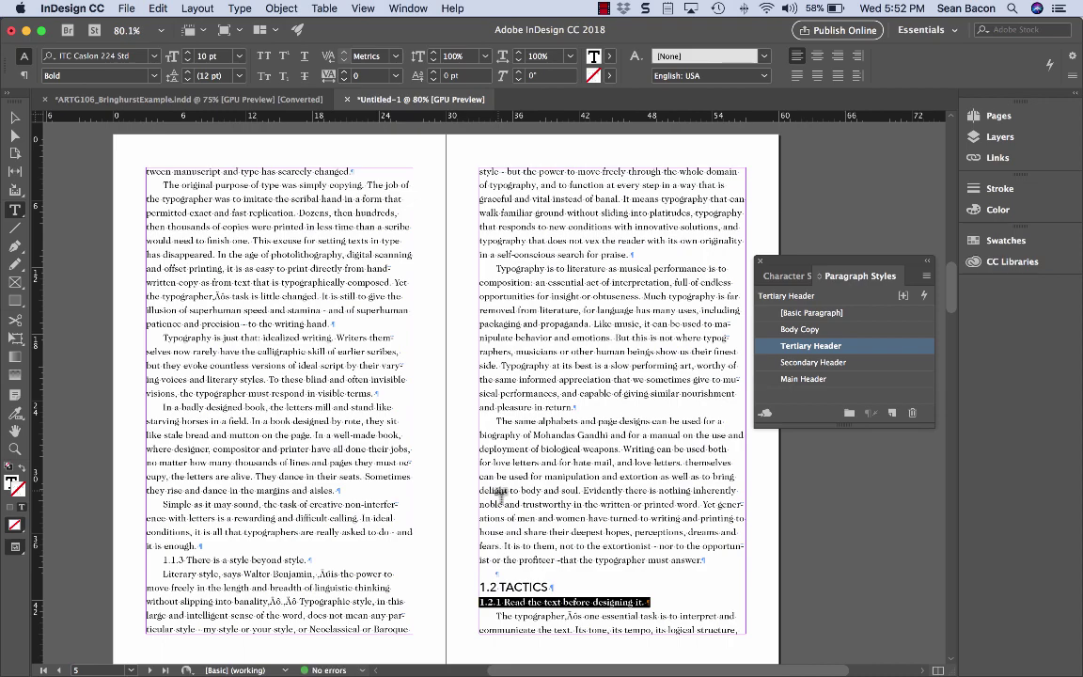
pyautogui.scroll(-3, 454, 413)
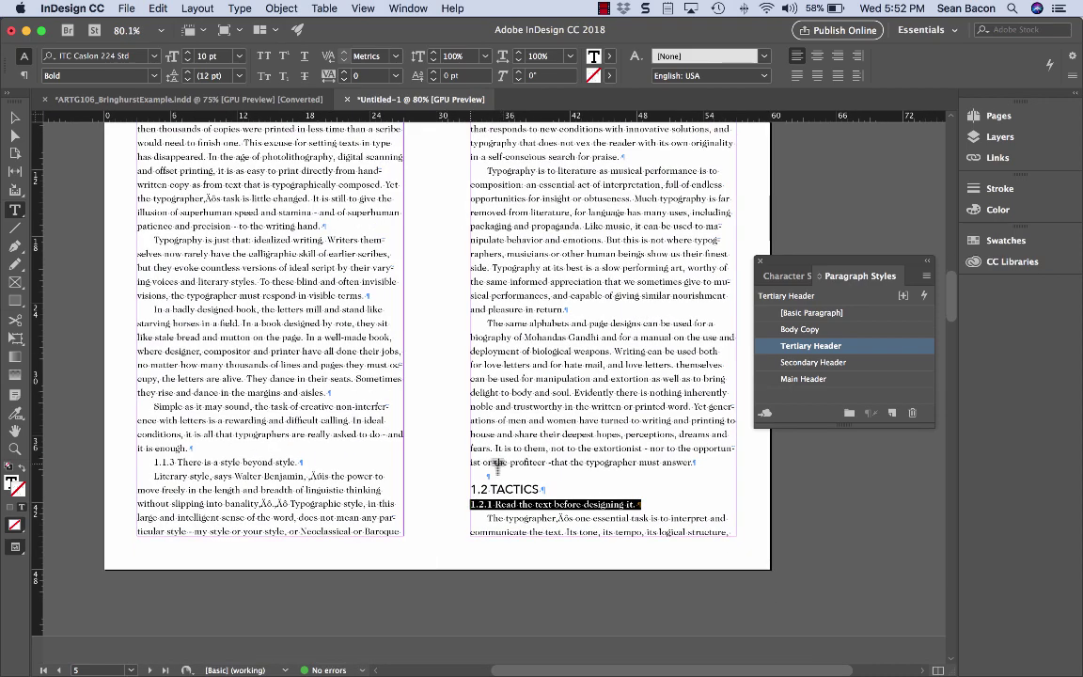
pyautogui.scroll(-5, 450, 420)
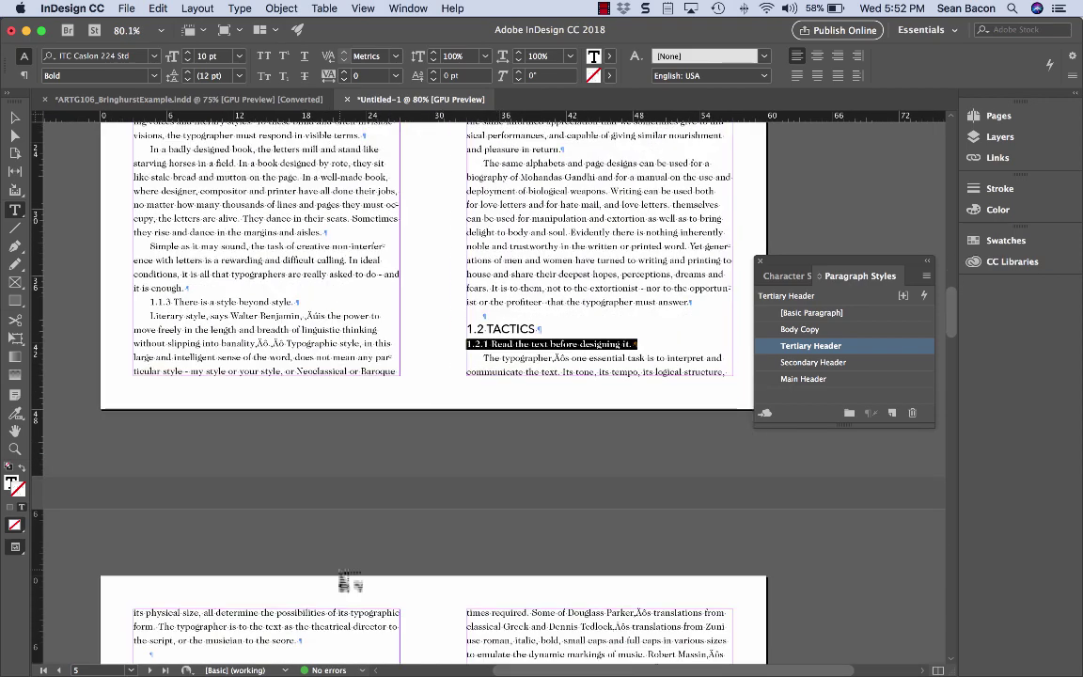
pyautogui.scroll(-7, 350, 583)
pyautogui.scroll(-6, 350, 583)
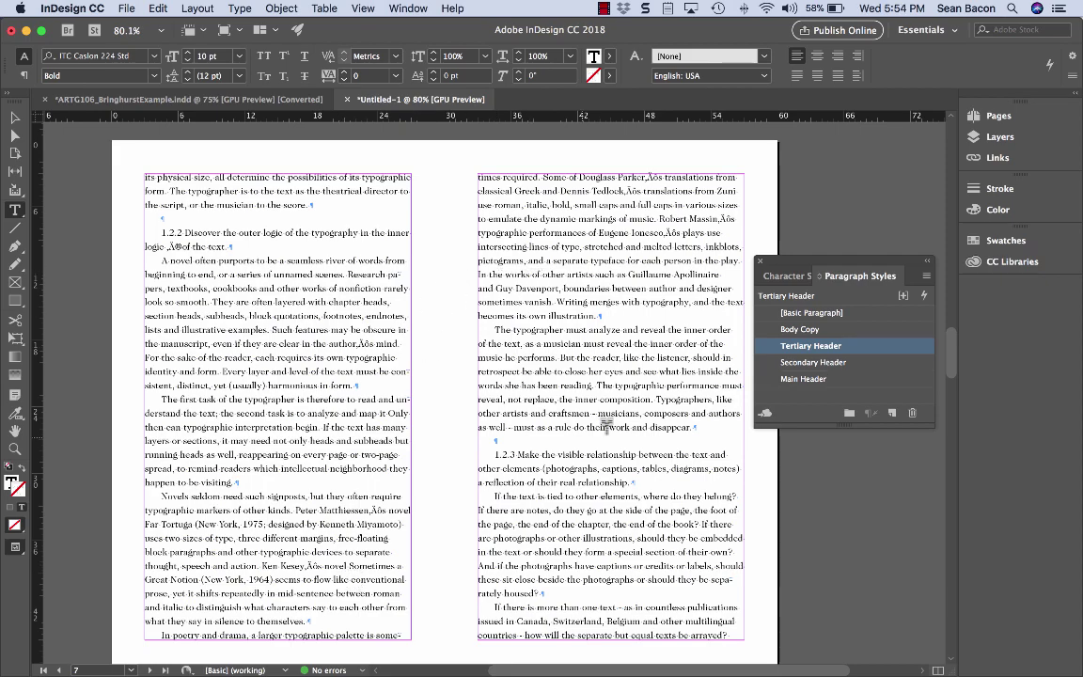
pyautogui.scroll(-1, 538, 439)
pyautogui.scroll(-10, 539, 439)
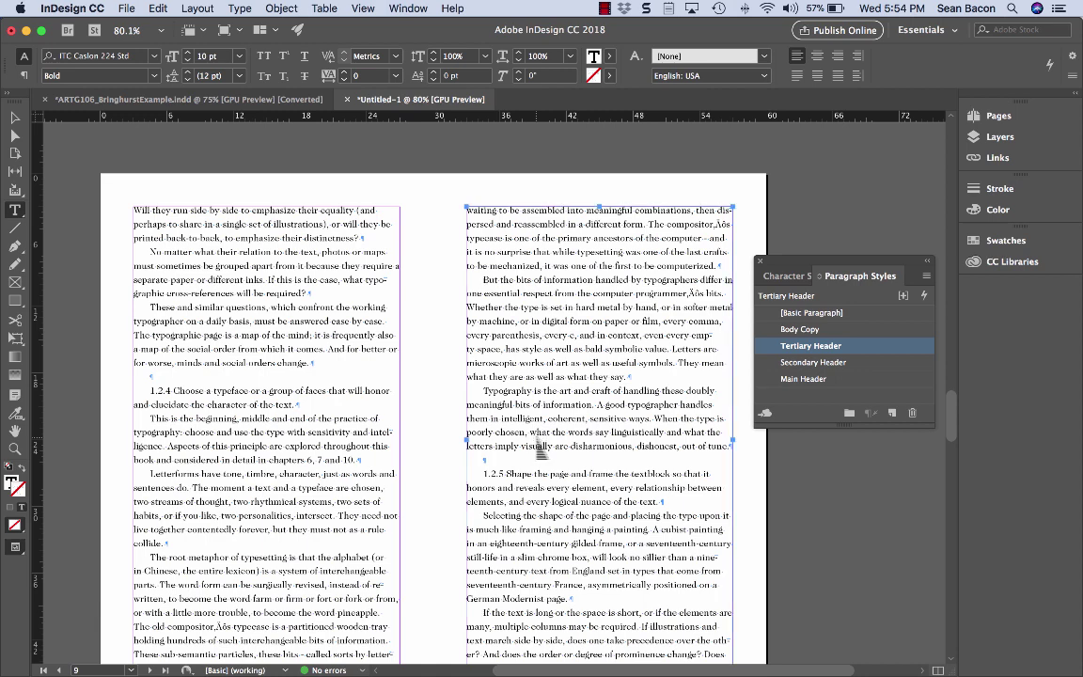
# - Save the document to the desktop as an InDesign CC 2018 file named with the designer's name followed by "_TypeExercise5"
pyautogui.press('super+s')
pyautogui.write('SBacon')
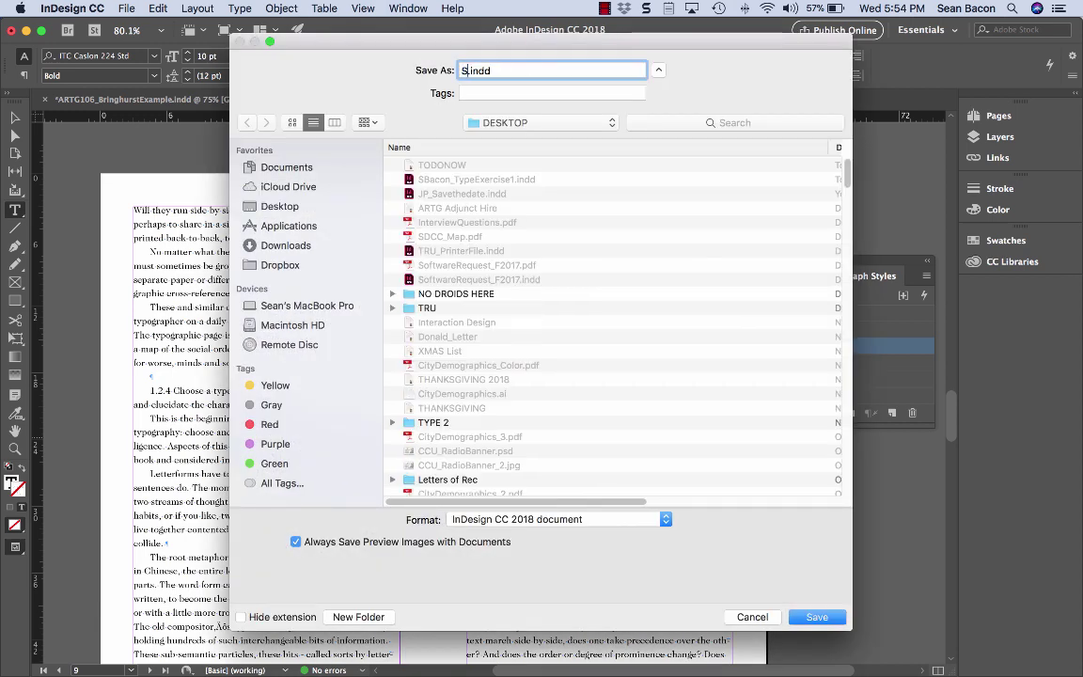
pyautogui.write('_TypeExe')
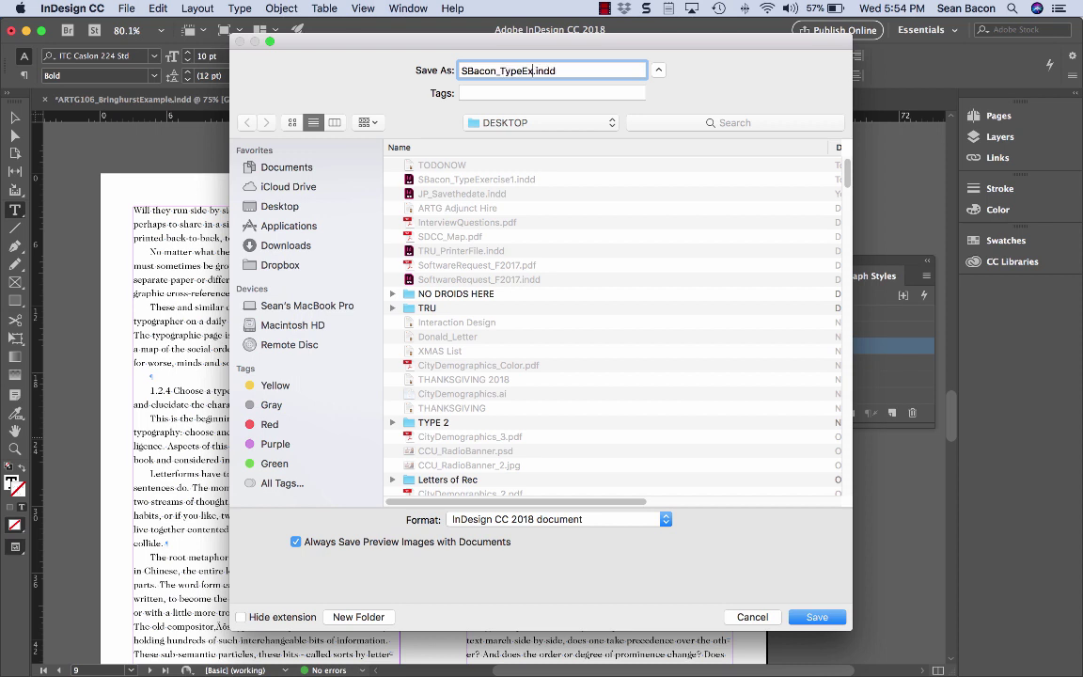
pyautogui.write('rcise5')
pyautogui.press('Return')
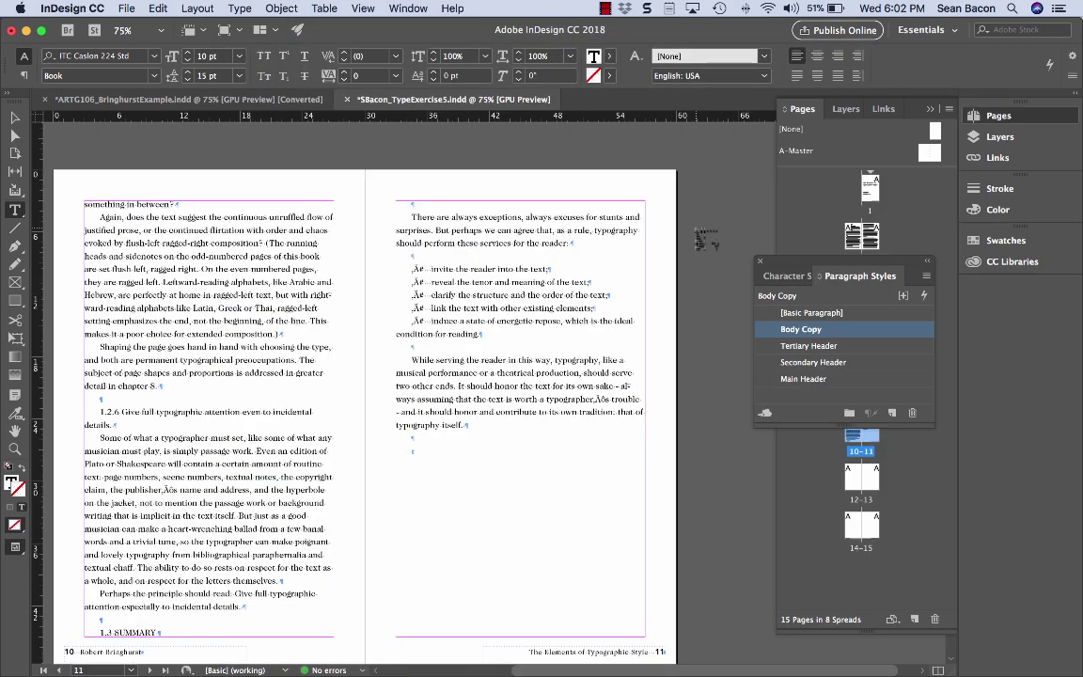
# - Replace the garbled characters in front of the five list items on page 11 with bullet characters (•)
pyautogui.scroll(5, 442, 263)
pyautogui.scroll(-5, 466, 254)
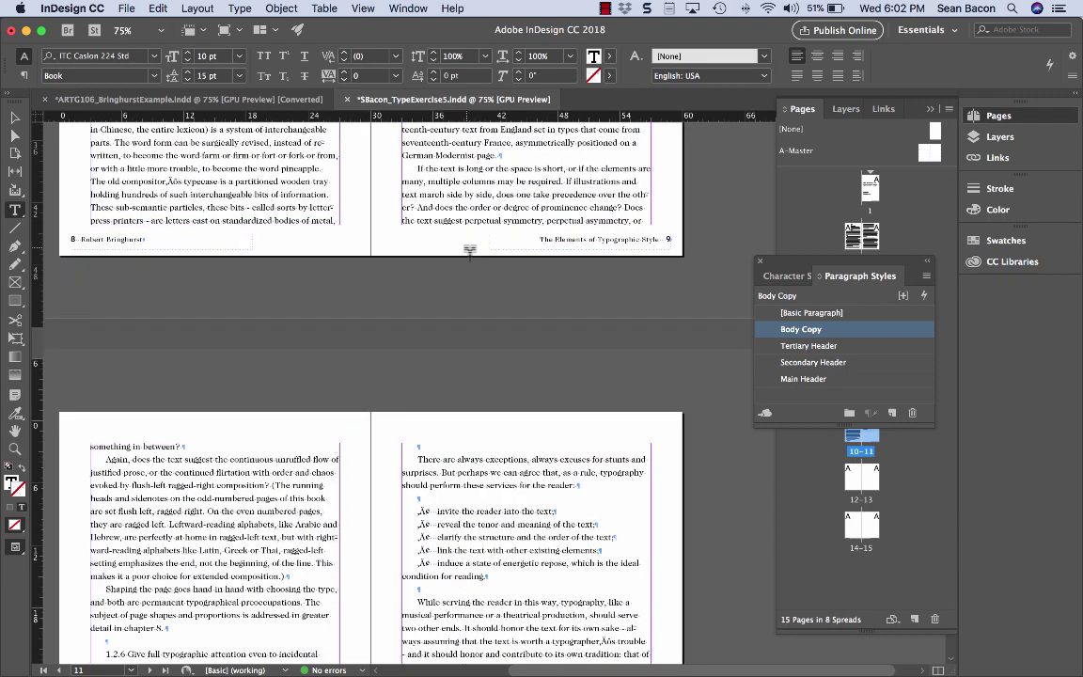
pyautogui.scroll(1, 470, 252)
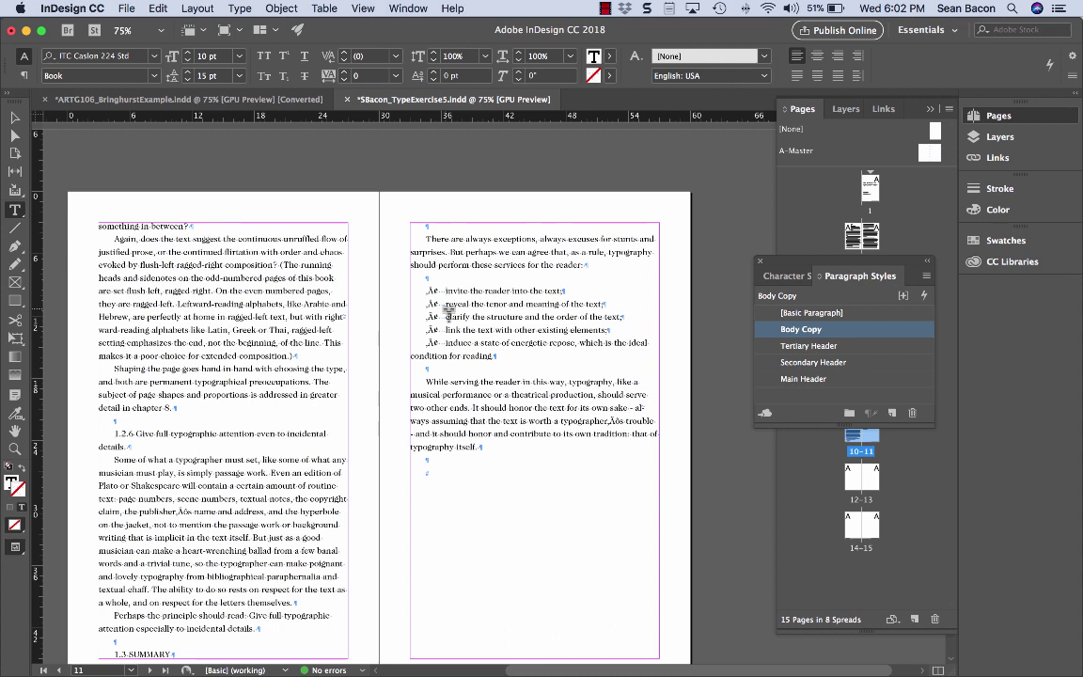
pyautogui.moveTo(440, 294); pyautogui.dragTo(430, 295)
pyautogui.write('•')
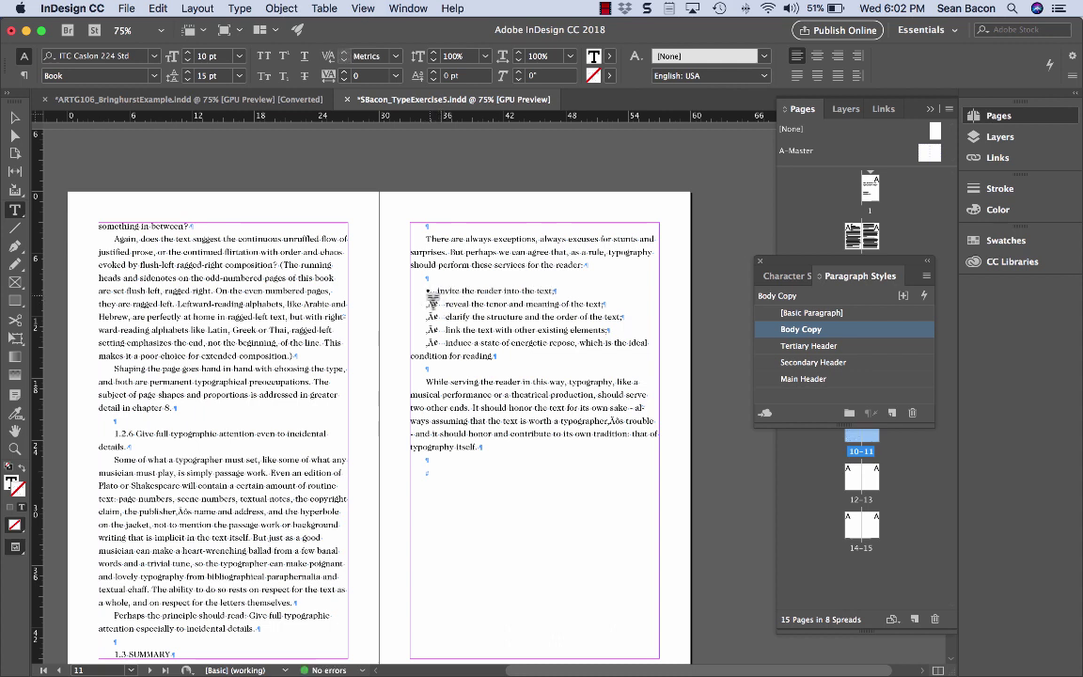
pyautogui.moveTo(438, 307); pyautogui.dragTo(426, 317)
pyautogui.write('•')
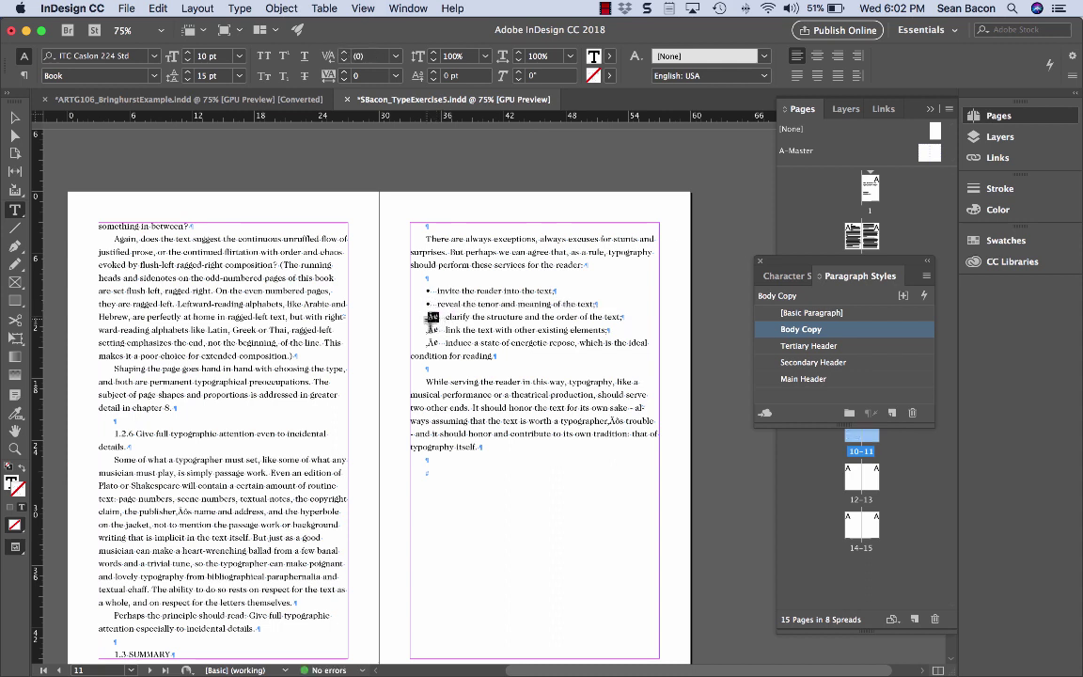
pyautogui.write('•')
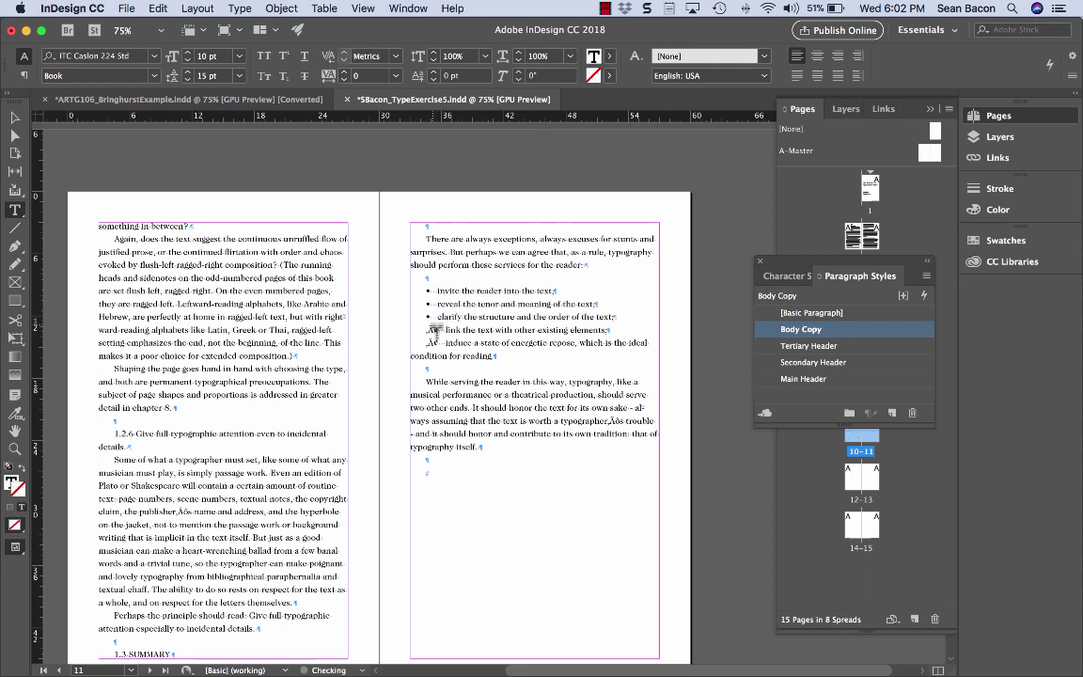
pyautogui.moveTo(439, 331)
pyautogui.mouseDown()
pyautogui.moveTo(426, 331)
pyautogui.moveTo(428, 344)
pyautogui.mouseUp()
pyautogui.write('•')
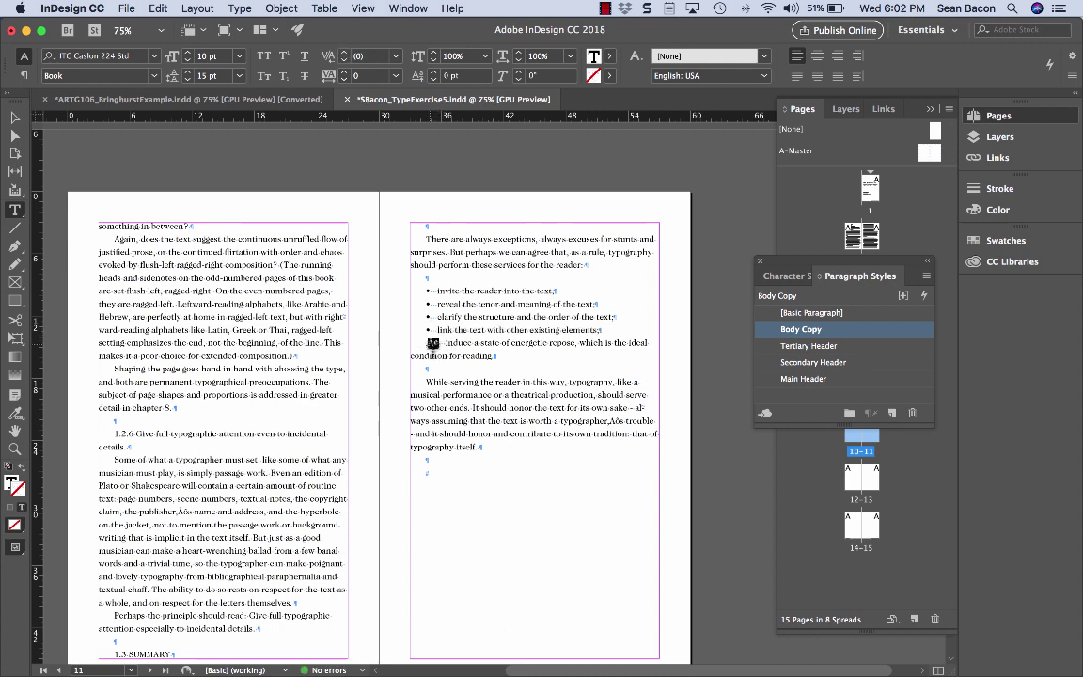
pyautogui.write('•')
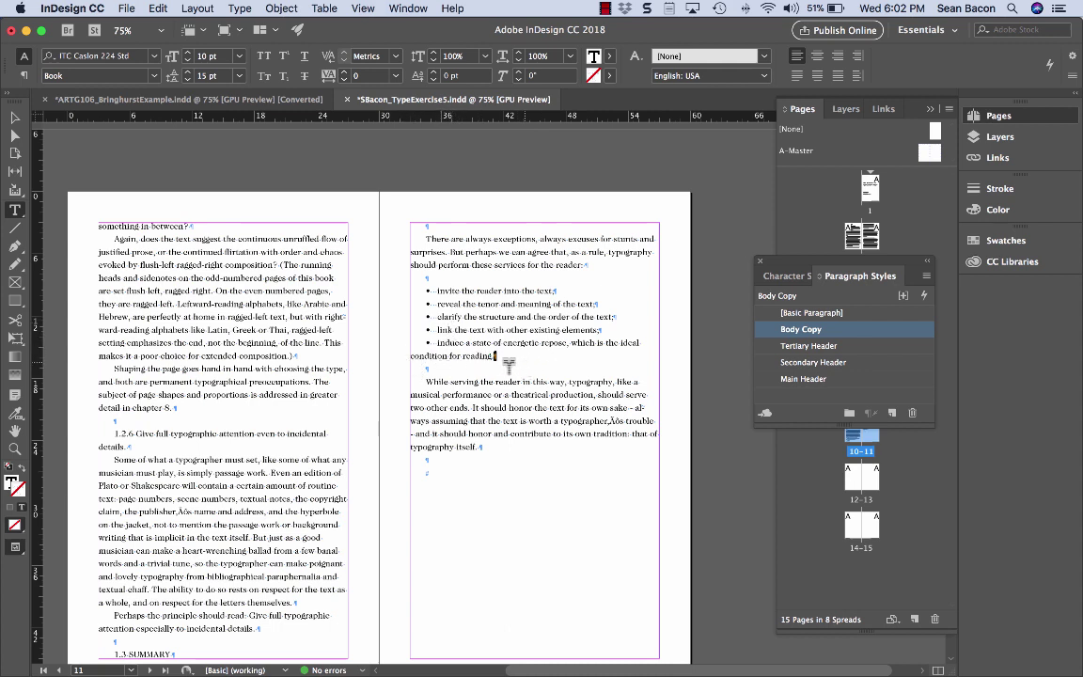
# - Bring up the tab and indent settings for the five bullet items on page 11 and set their first-line indent to 0p0
pyautogui.moveTo(498, 358); pyautogui.dragTo(391, 301)
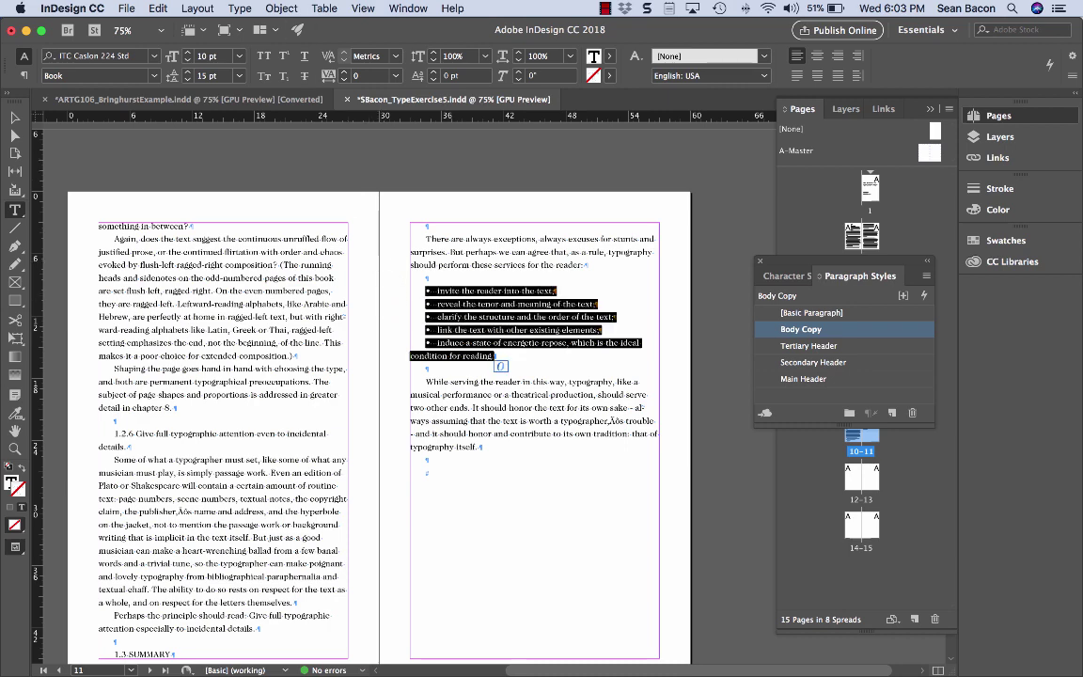
pyautogui.click(240, 9)
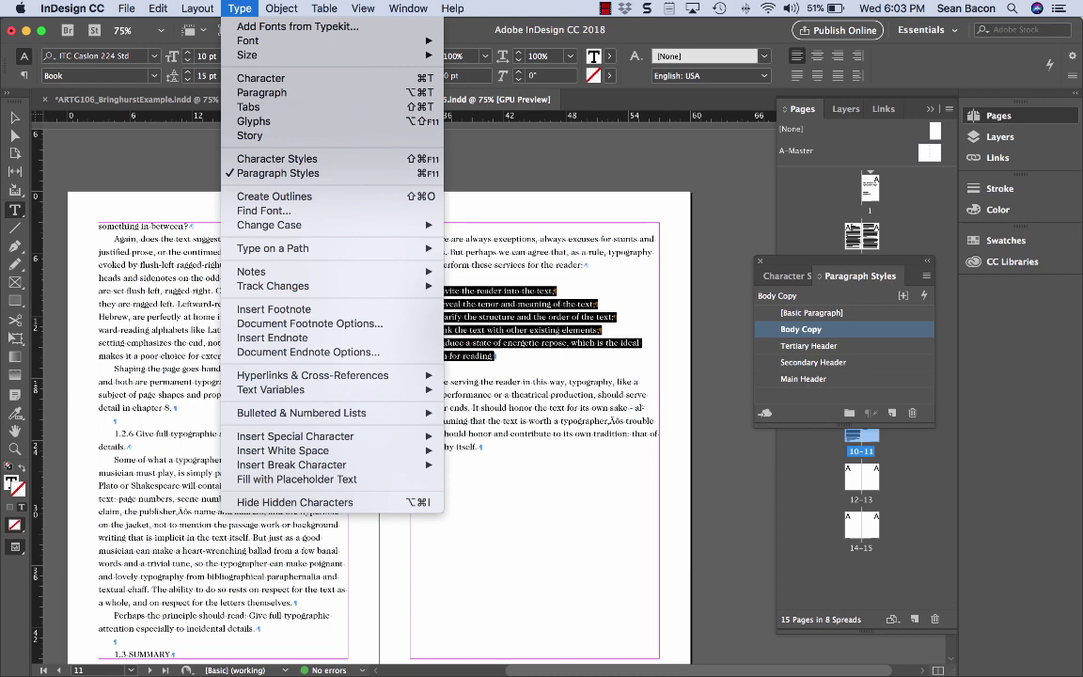
pyautogui.click(248, 106)
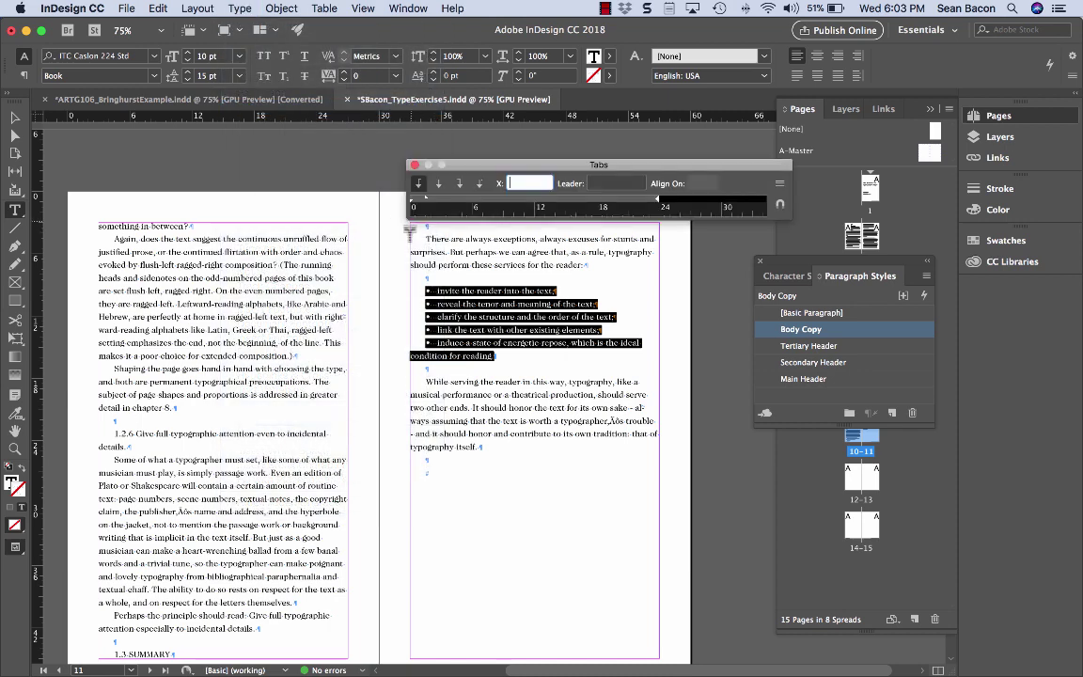
pyautogui.write('0p5')
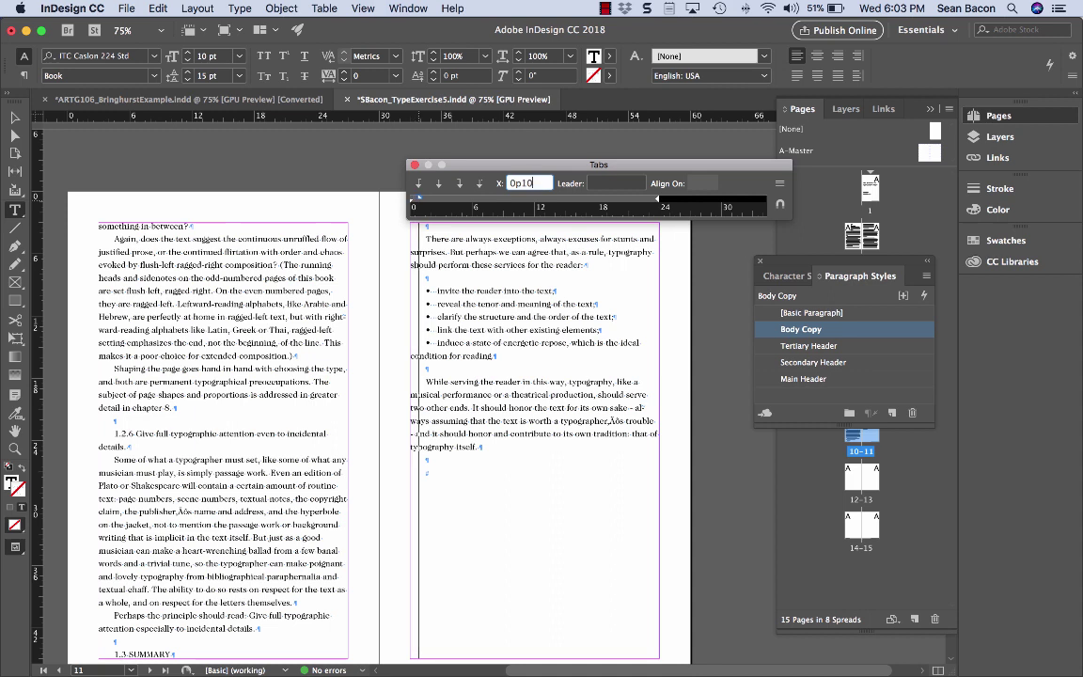
pyautogui.press('BackSpace')
pyautogui.write('6')
pyautogui.press('Up')
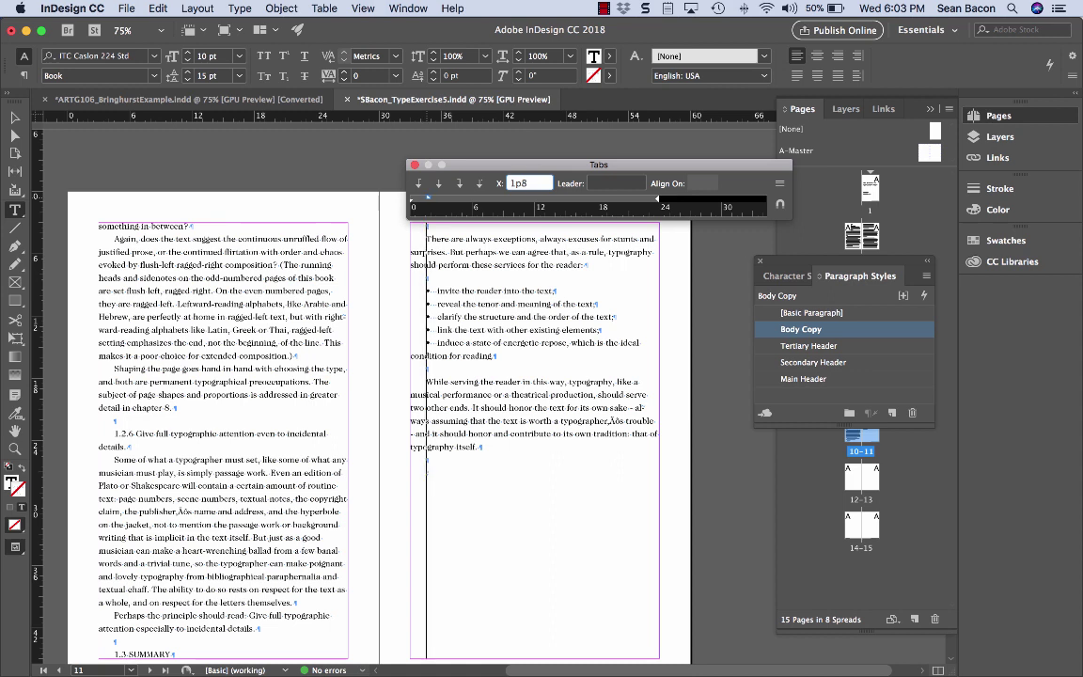
pyautogui.press('BackSpace')
pyautogui.write('5')
pyautogui.press('Down')
pyautogui.press('Down')
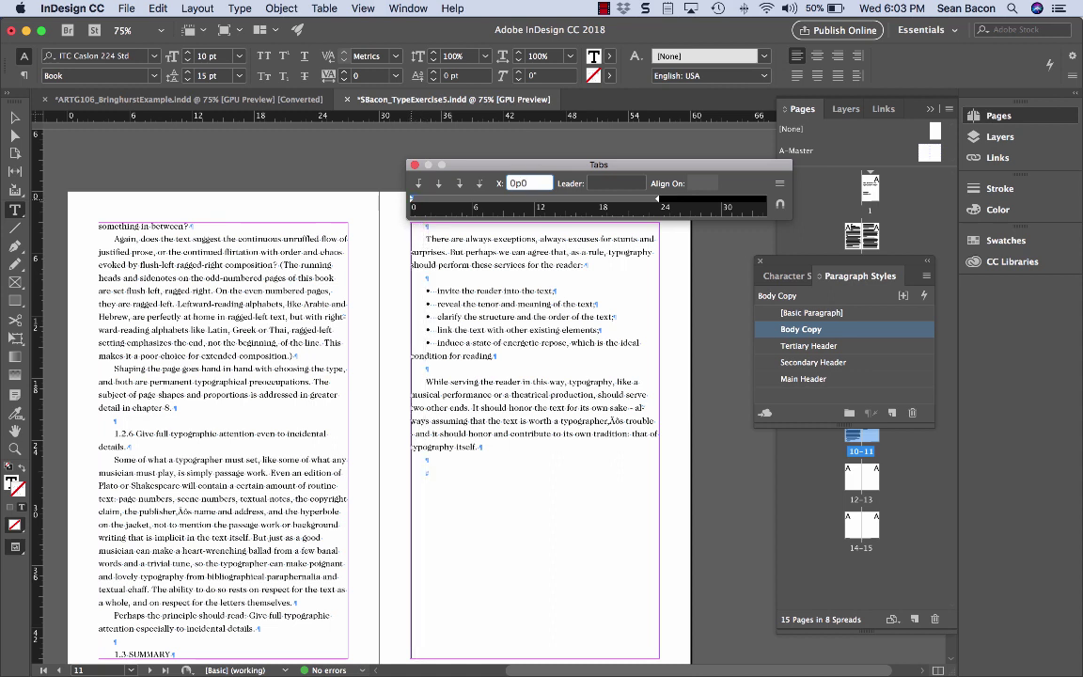
# - Set the left indent of the five bullet items to 1p9
pyautogui.write('1p3')
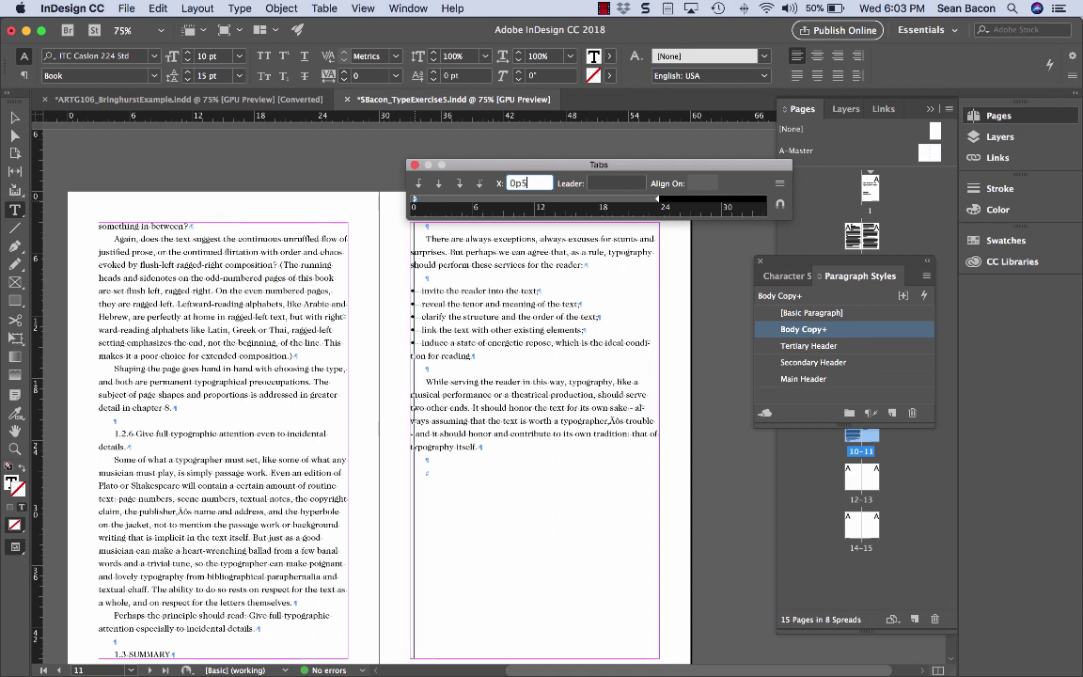
pyautogui.press('BackSpace')
pyautogui.write('10')
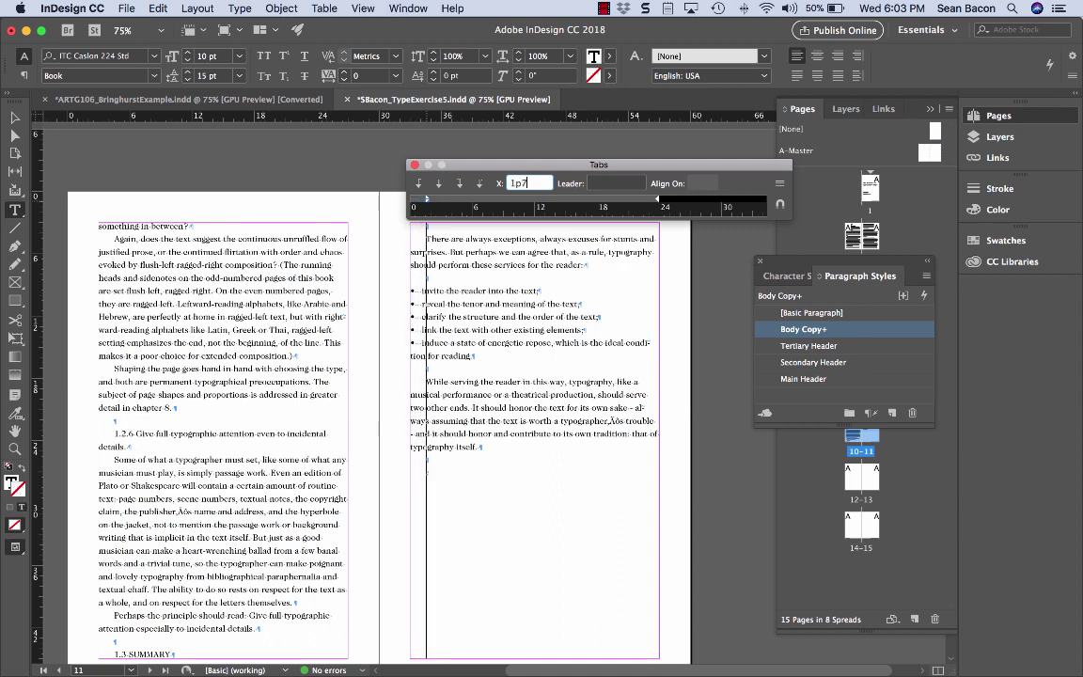
pyautogui.press('BackSpace')
pyautogui.press('BackSpace')
pyautogui.write('9')
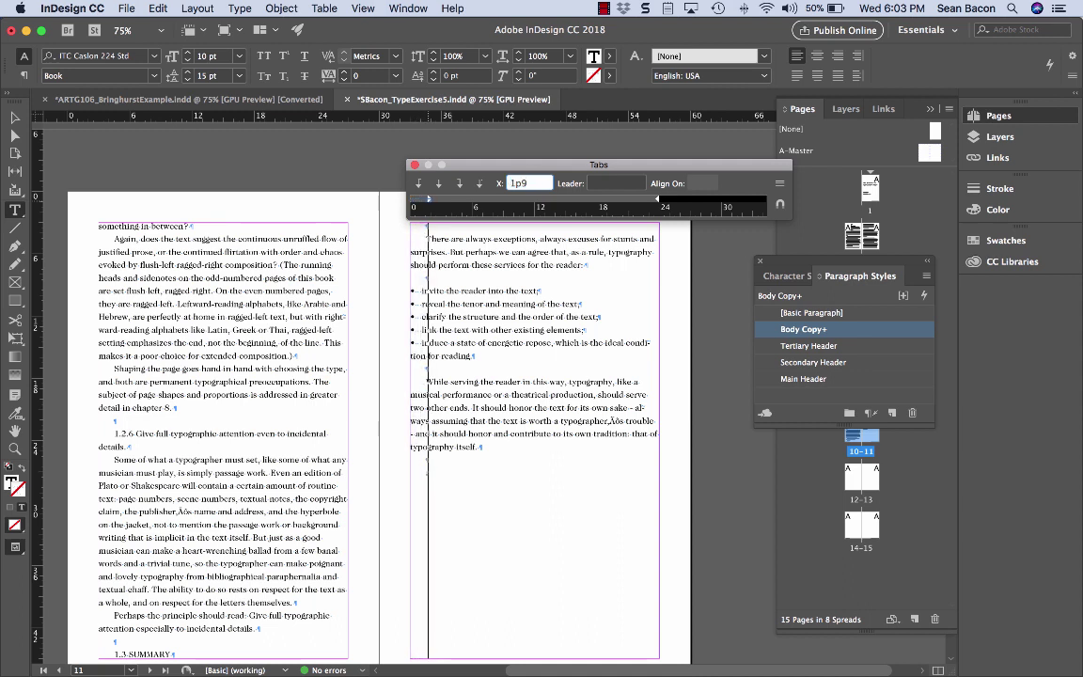
pyautogui.press('Tab')
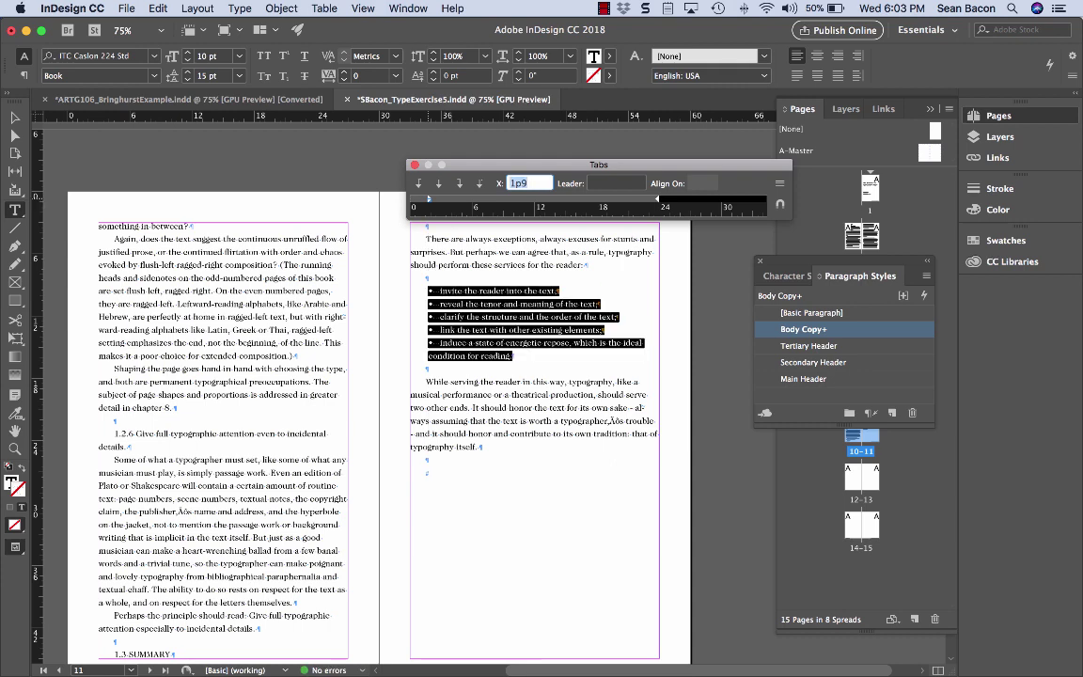
# - Give the five bullet items a hanging indent by setting their first-line indent to -1p3
pyautogui.press('Down')
pyautogui.press('Down')
pyautogui.press('Down')
pyautogui.press('Down')
pyautogui.press('Down')
pyautogui.press('Down')
pyautogui.press('Down')
pyautogui.press('Down')
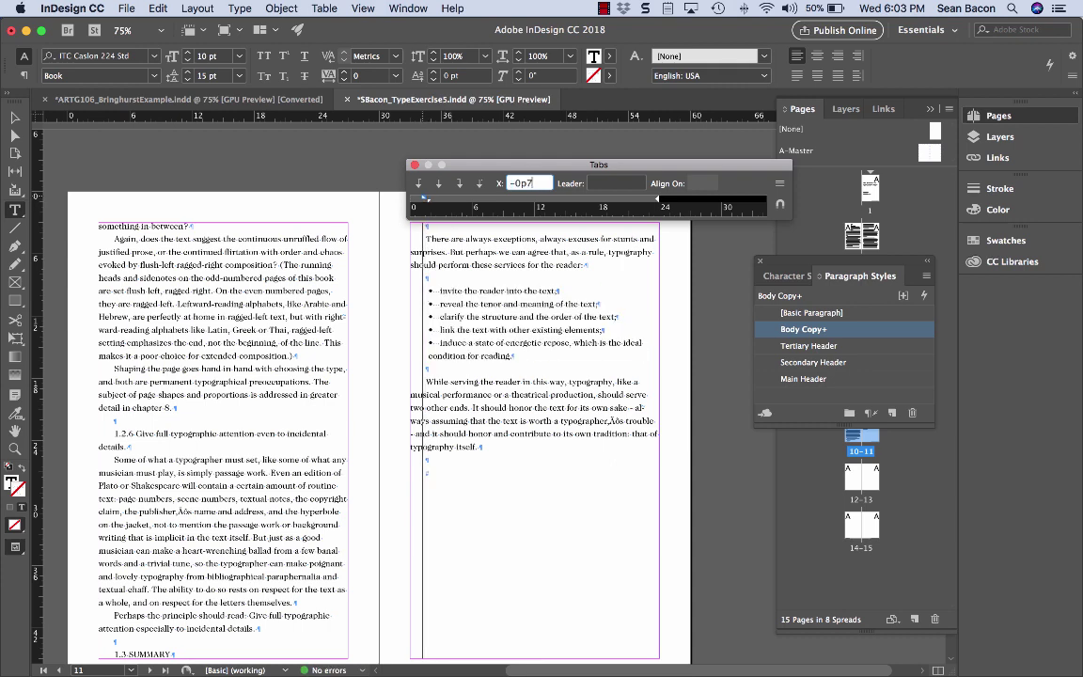
pyautogui.press('Tab')
pyautogui.press('Down')
pyautogui.press('Down')
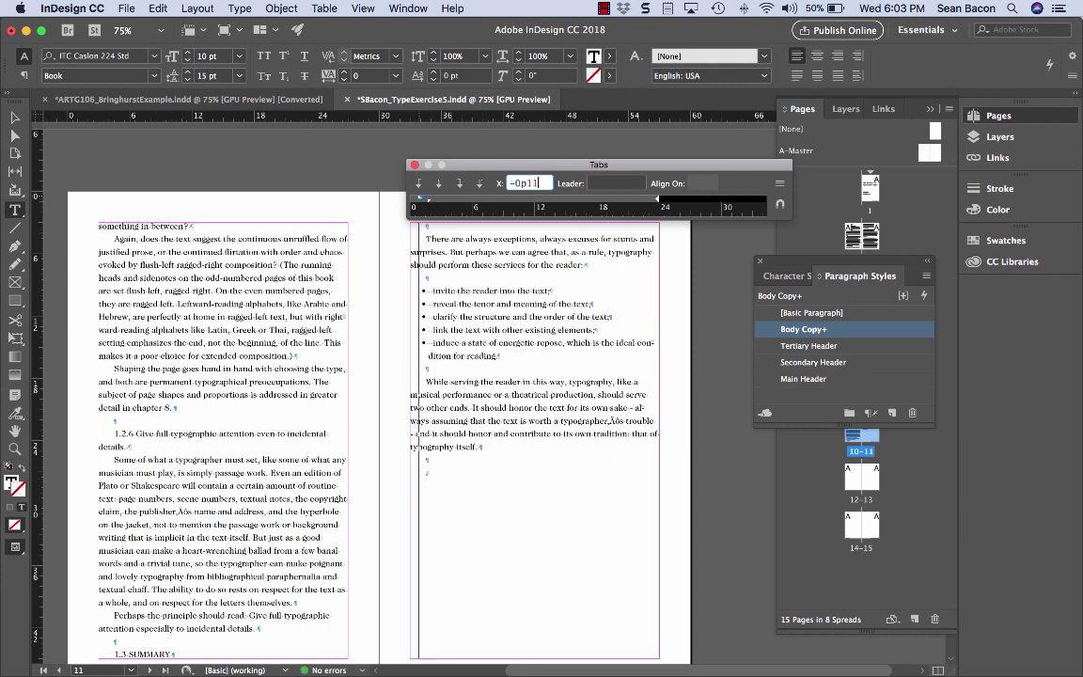
pyautogui.press('Tab')
pyautogui.press('Down')
pyautogui.press('Down')
pyautogui.press('Down')
pyautogui.press('Down')
pyautogui.press('Down')
pyautogui.press('Tab')
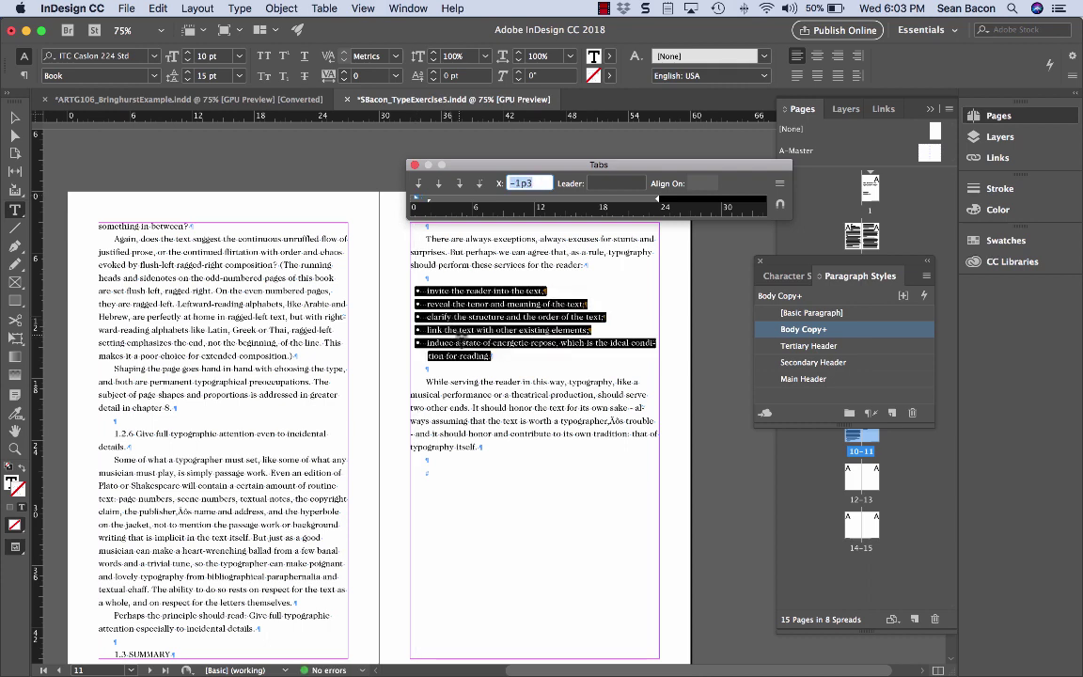
pyautogui.click(394, 325)
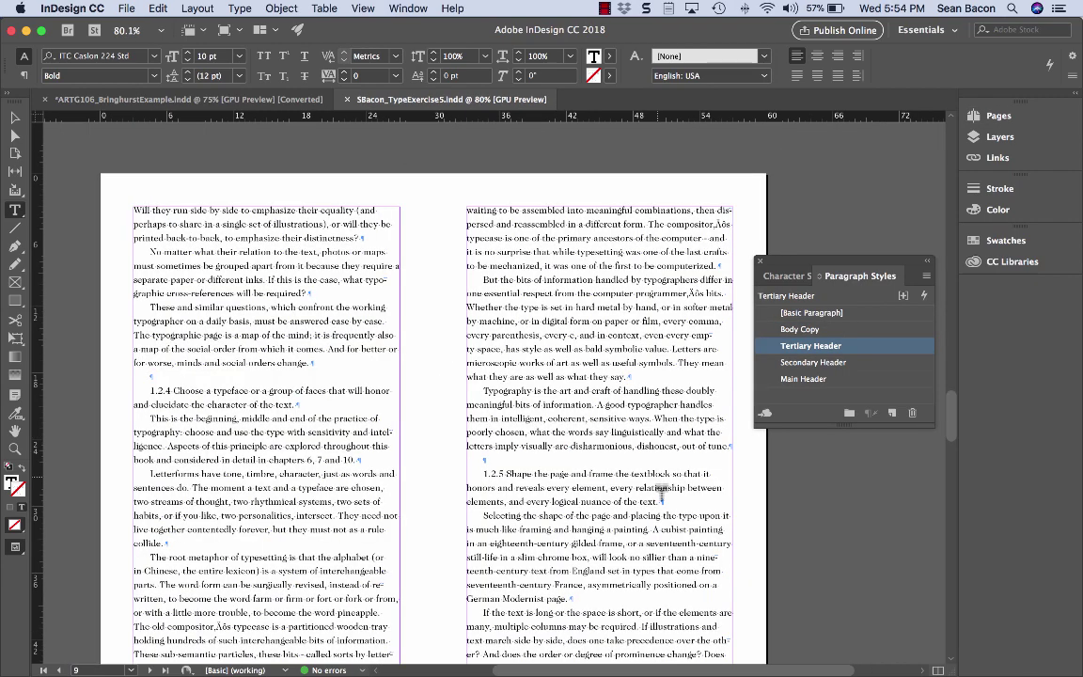
# - Open the A-Master spread and draw a text frame about 17 picas wide in the lower margin of its left page
pyautogui.scroll(-5, 661, 491)
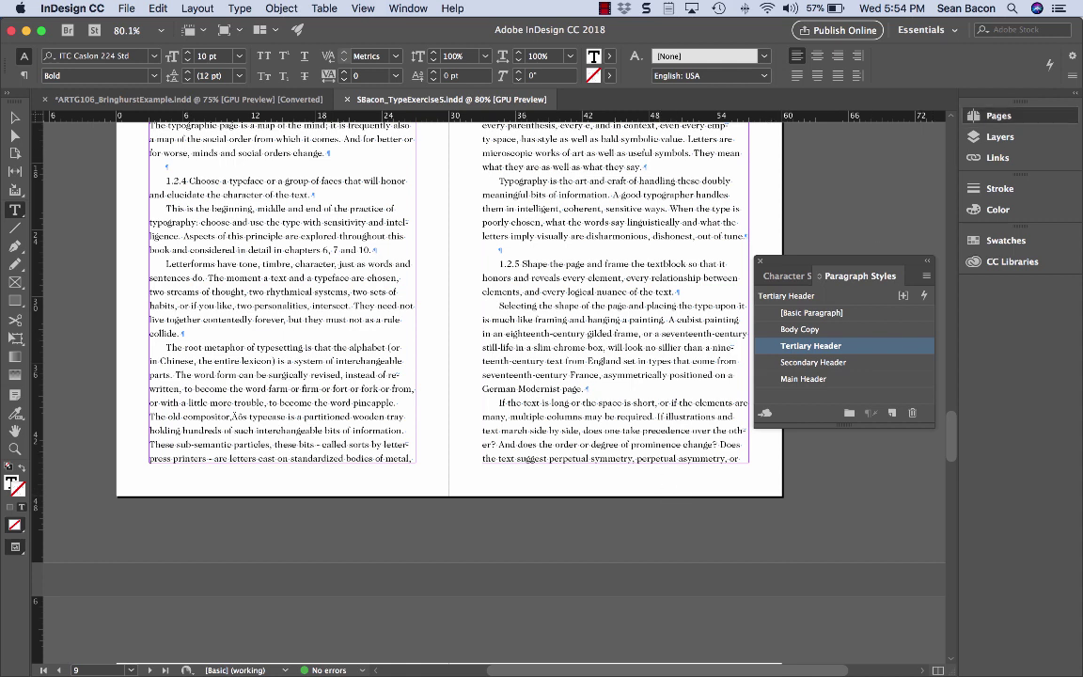
pyautogui.click(999, 115)
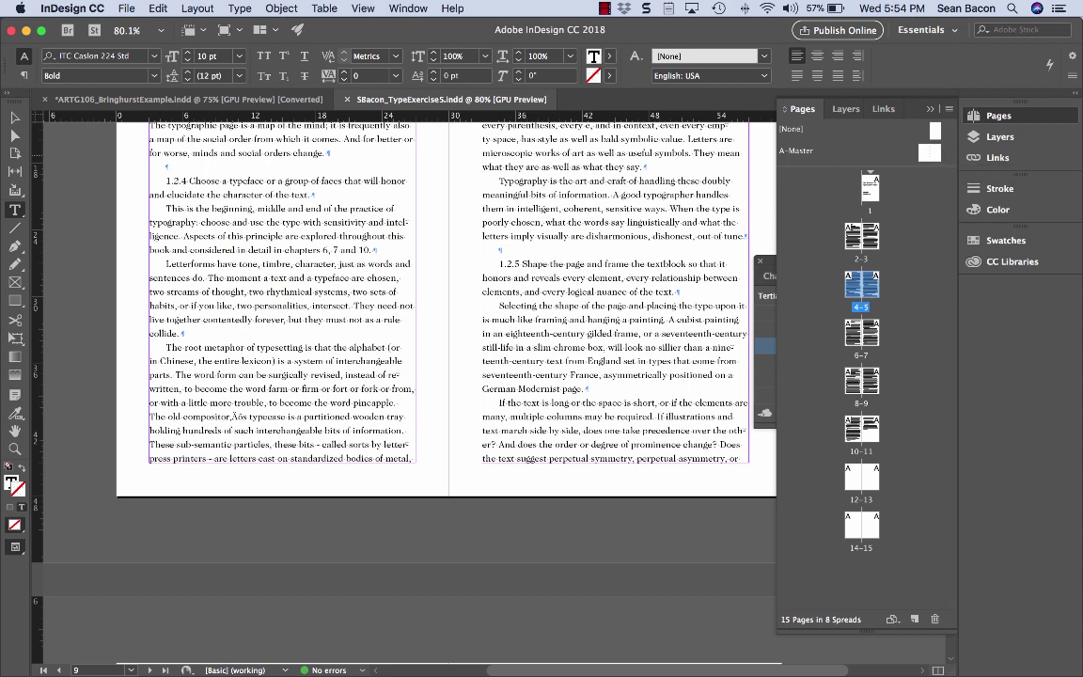
pyautogui.doubleClick(828, 152)
pyautogui.scroll(-5, 619, 293)
pyautogui.hscroll(5, 620, 294)
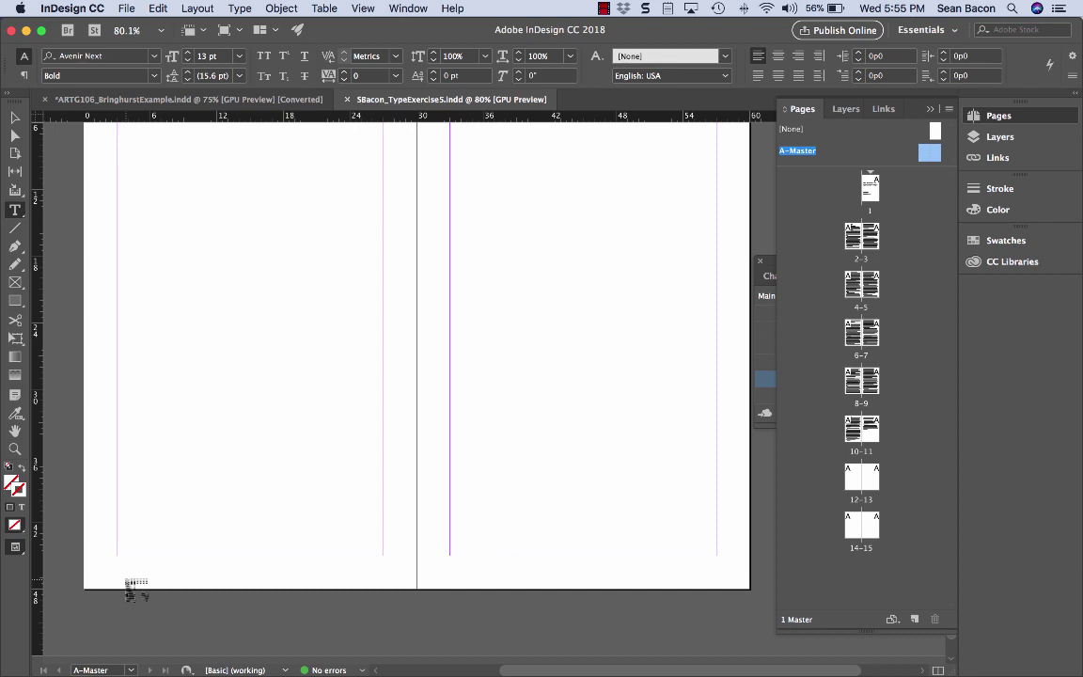
pyautogui.moveTo(95, 565); pyautogui.dragTo(273, 587)
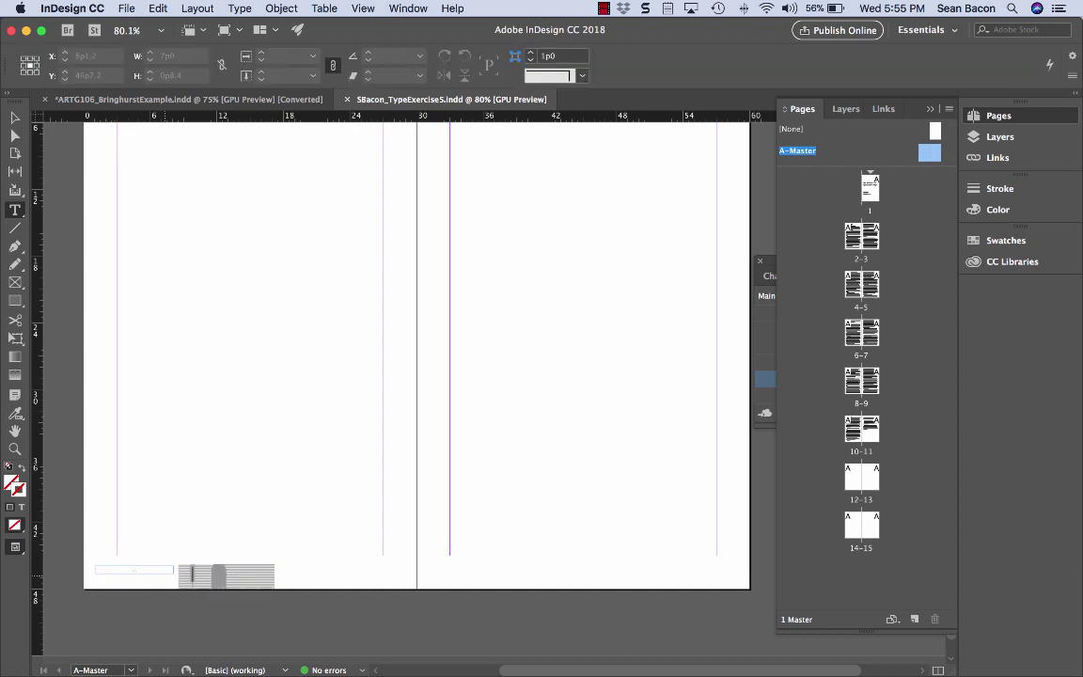
pyautogui.moveTo(193, 572); pyautogui.dragTo(294, 583)
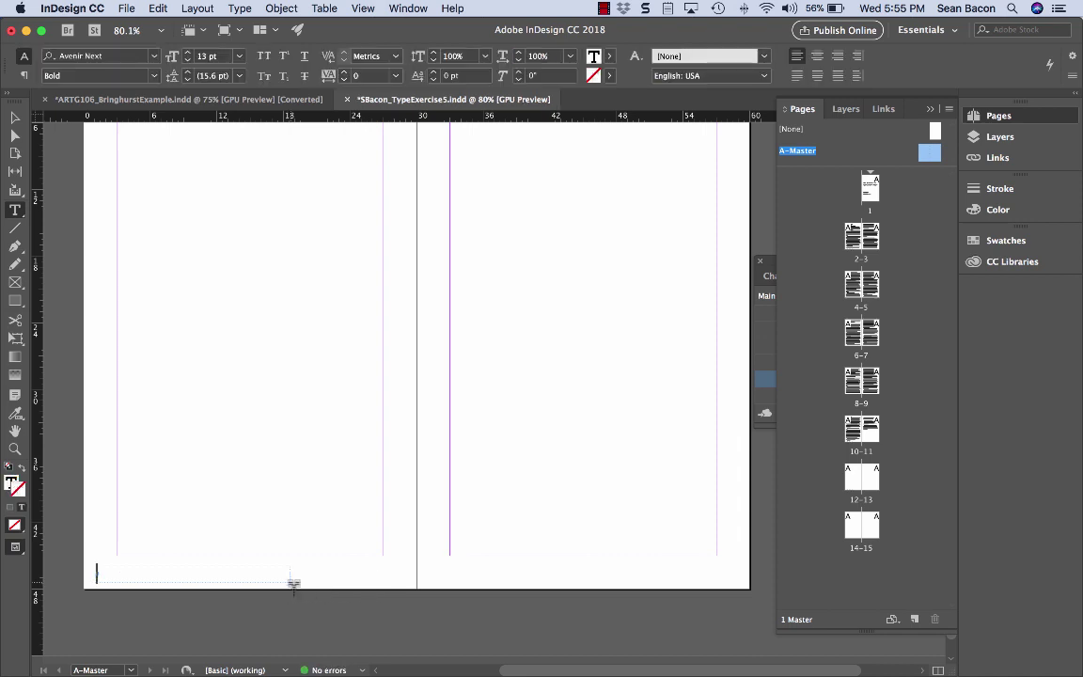
# - Set the type in the new footer frame to Avenir Next Medium at 9 pt
pyautogui.press('super+6')
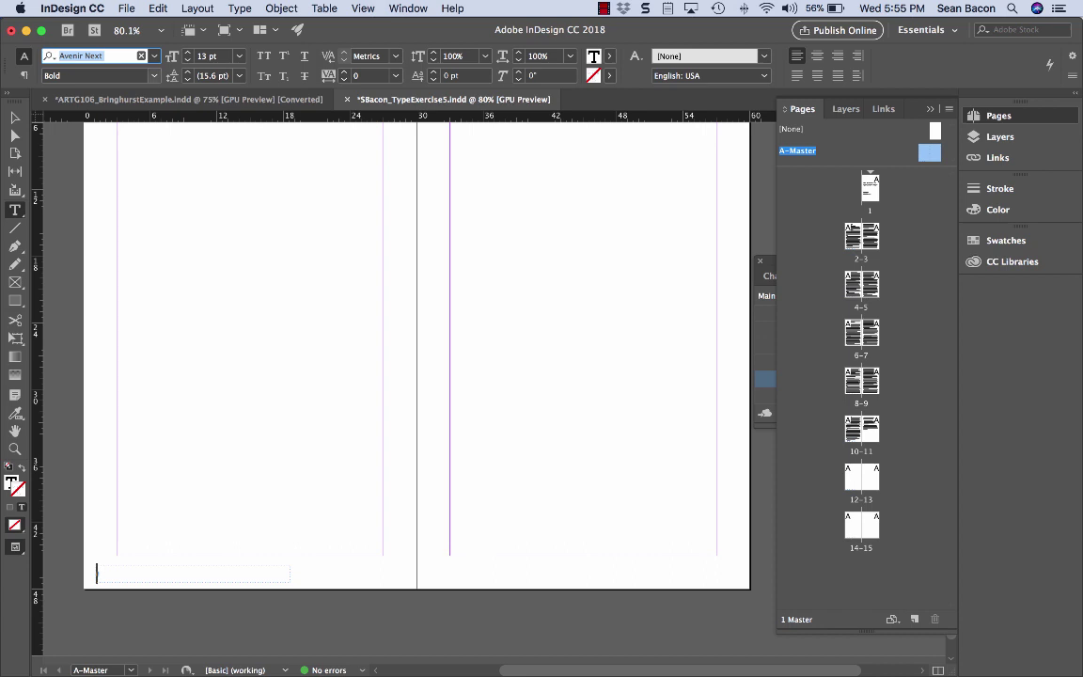
pyautogui.press('Tab')
pyautogui.write('Medium')
pyautogui.press('Return')
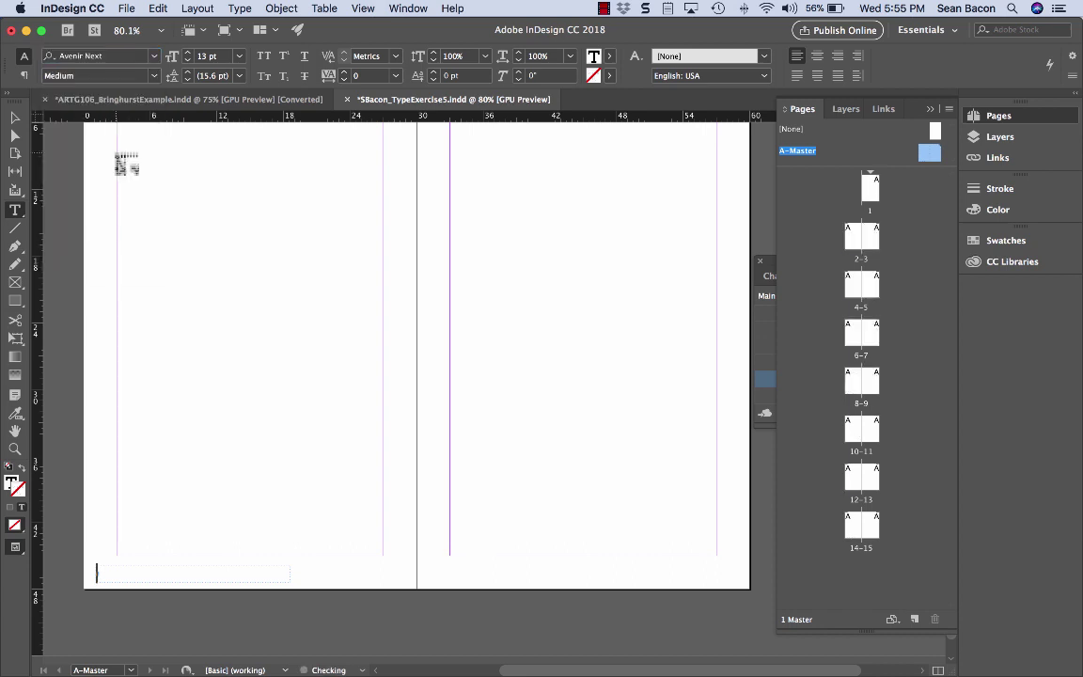
pyautogui.write('9')
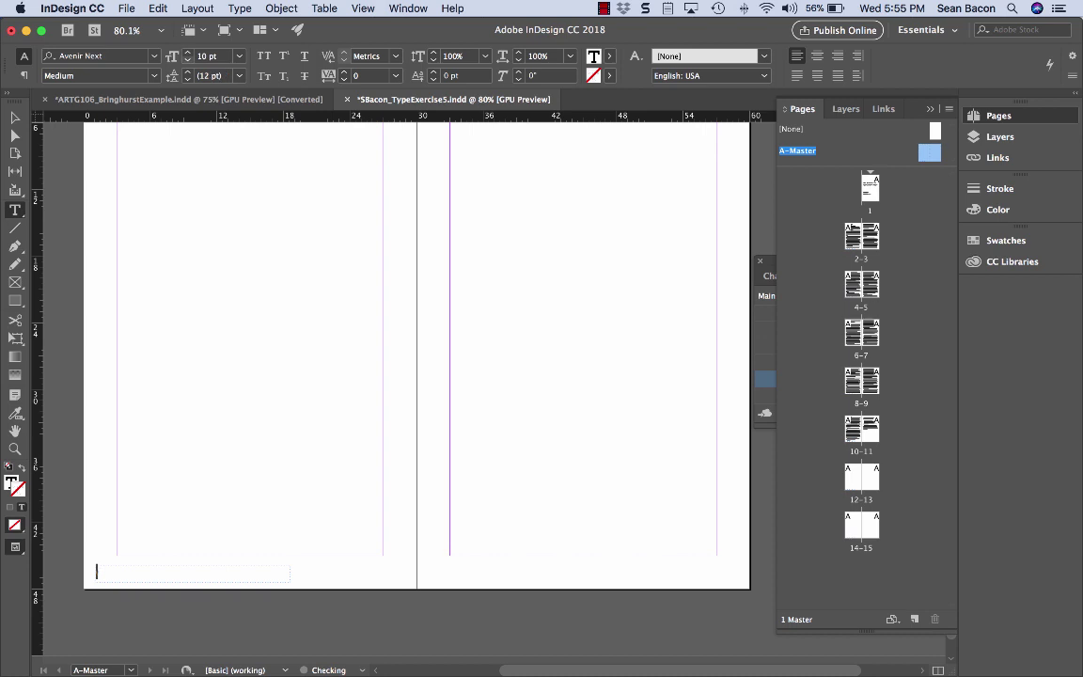
pyautogui.press('Return')
# - Insert a Current Page Number marker in the footer frame of the left master page
pyautogui.click(240, 8)
pyautogui.moveTo(273, 271)
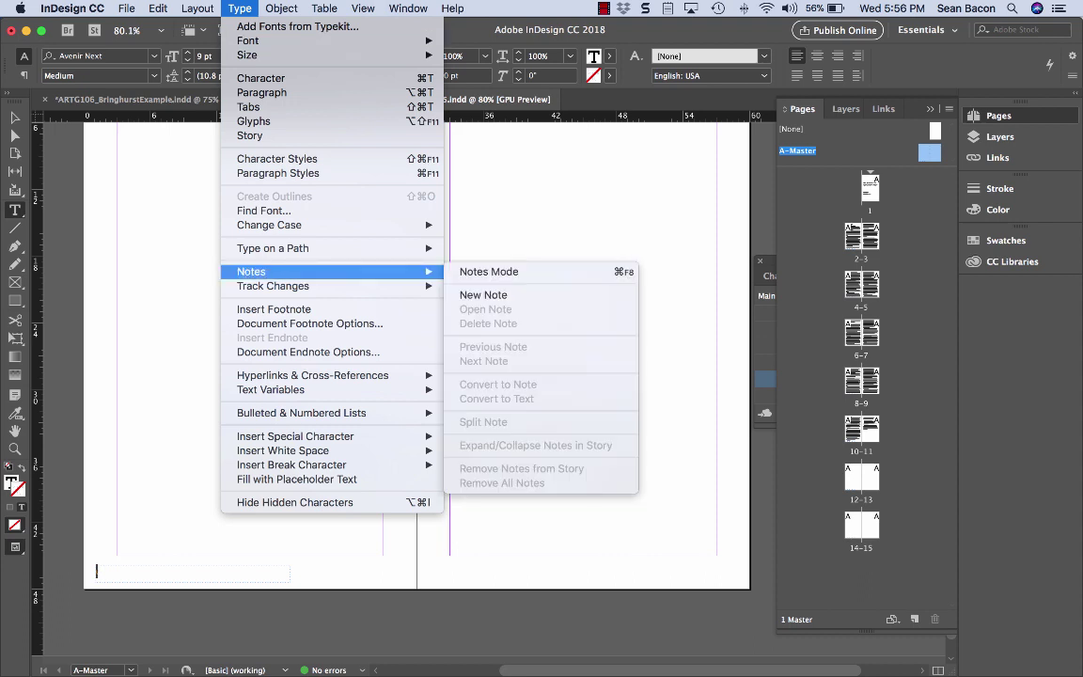
pyautogui.moveTo(295, 436)
pyautogui.moveTo(480, 436)
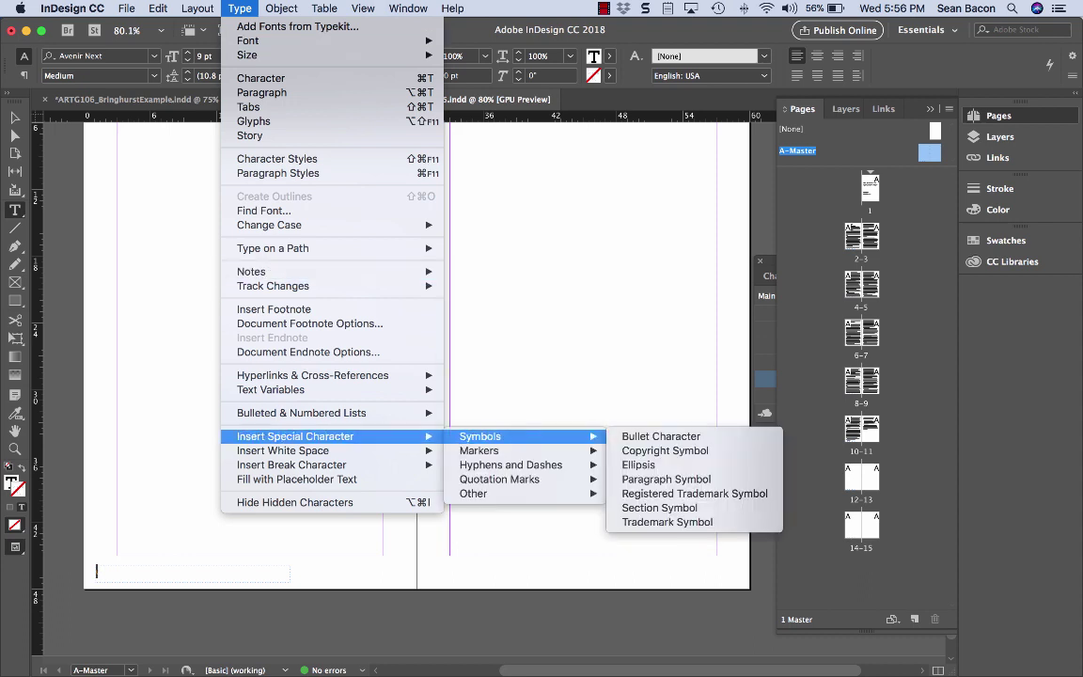
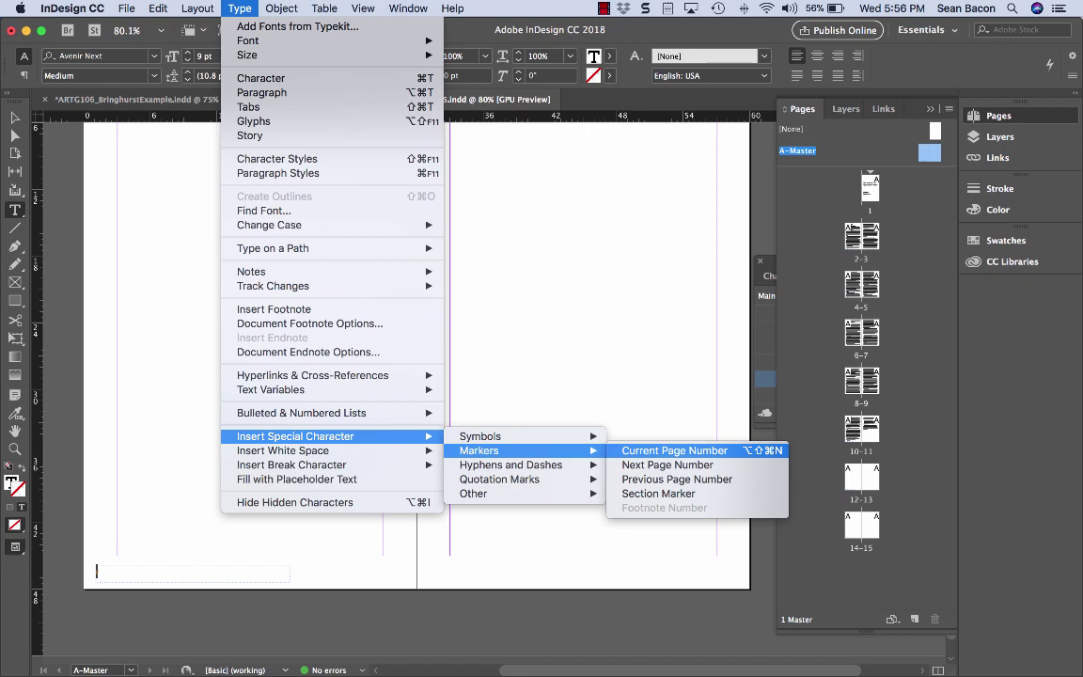
pyautogui.click(675, 451)
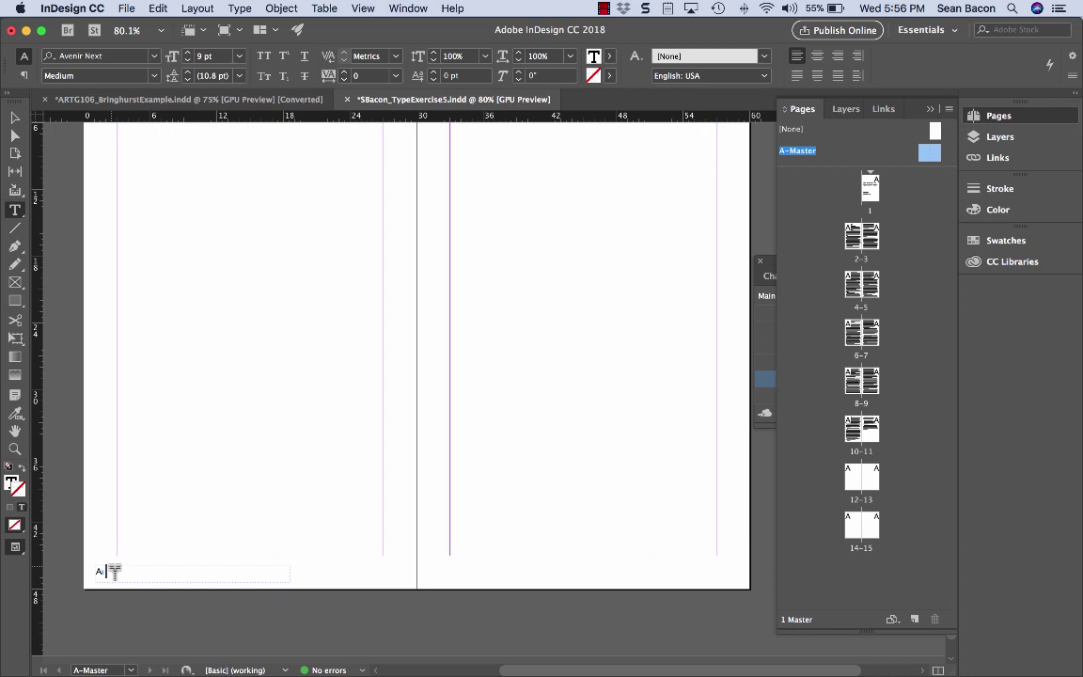
# - Try the page number marker at 10 pt and return it to 9 pt
pyautogui.press('super+equal')
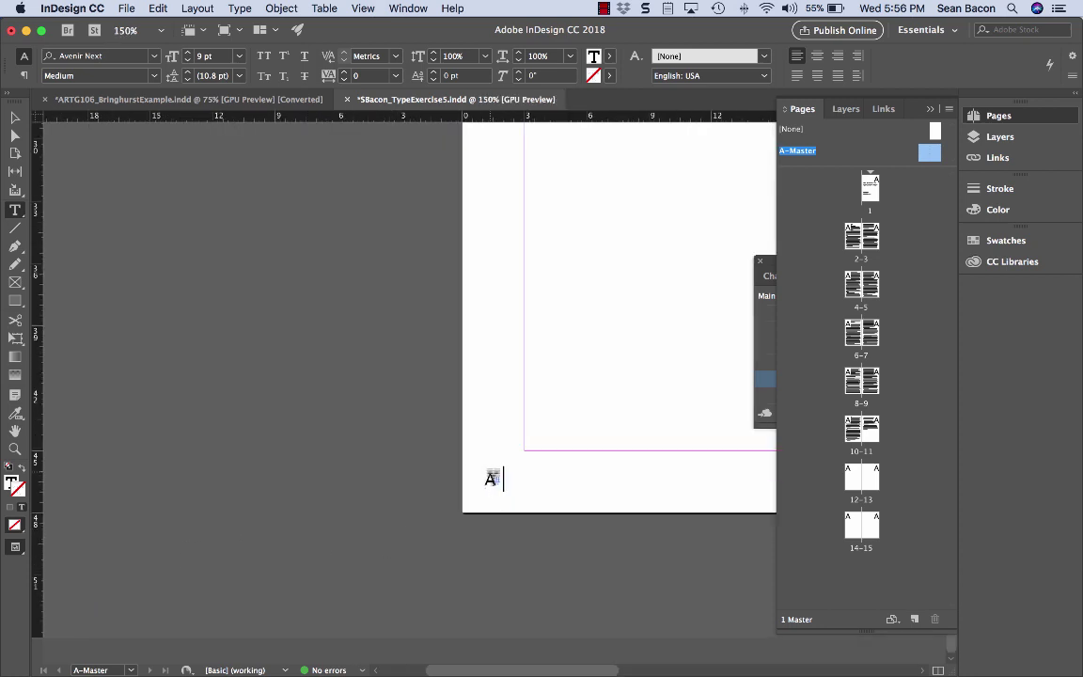
pyautogui.moveTo(485, 480); pyautogui.dragTo(503, 481)
pyautogui.press('super+shift+period')
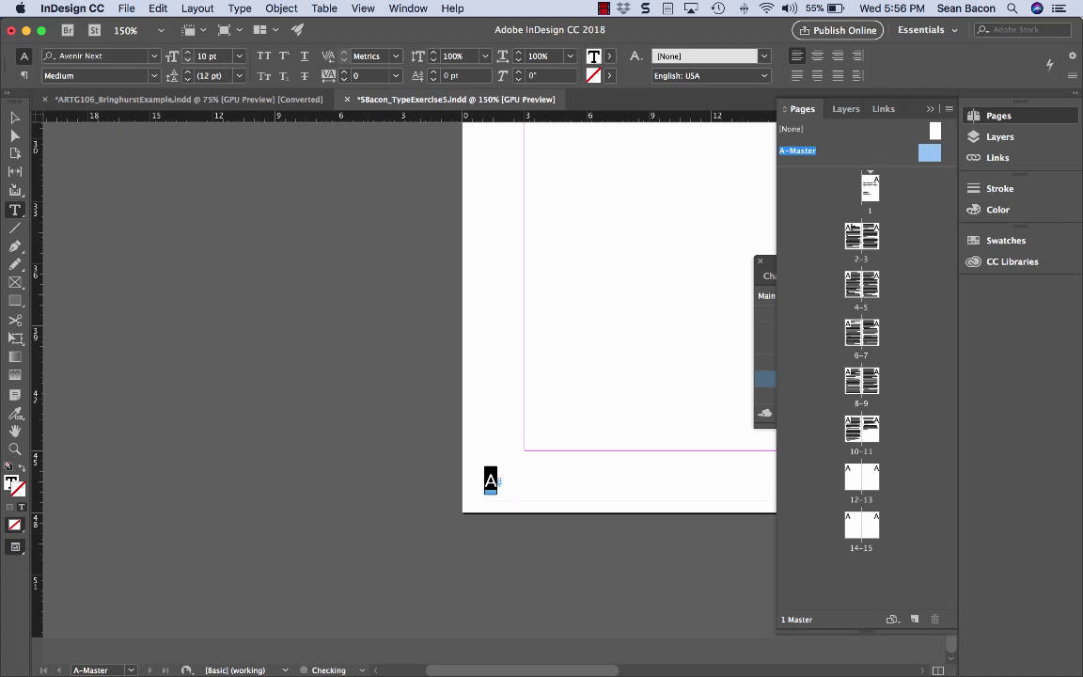
pyautogui.press('super+shift+comma')
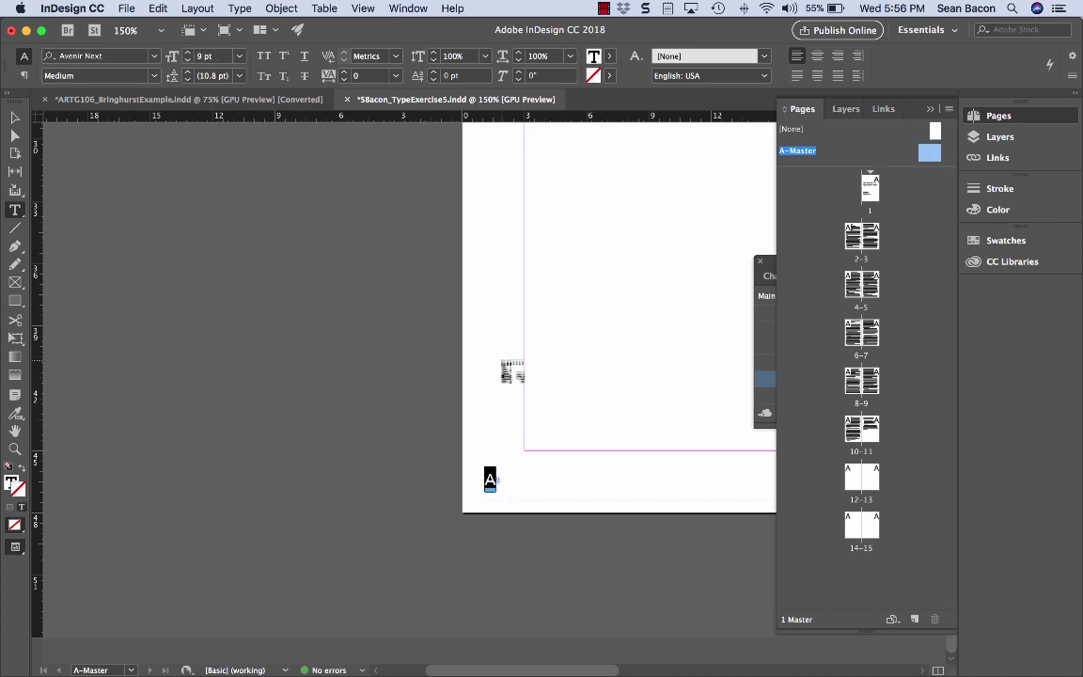
pyautogui.moveTo(554, 370); pyautogui.dragTo(512, 371)
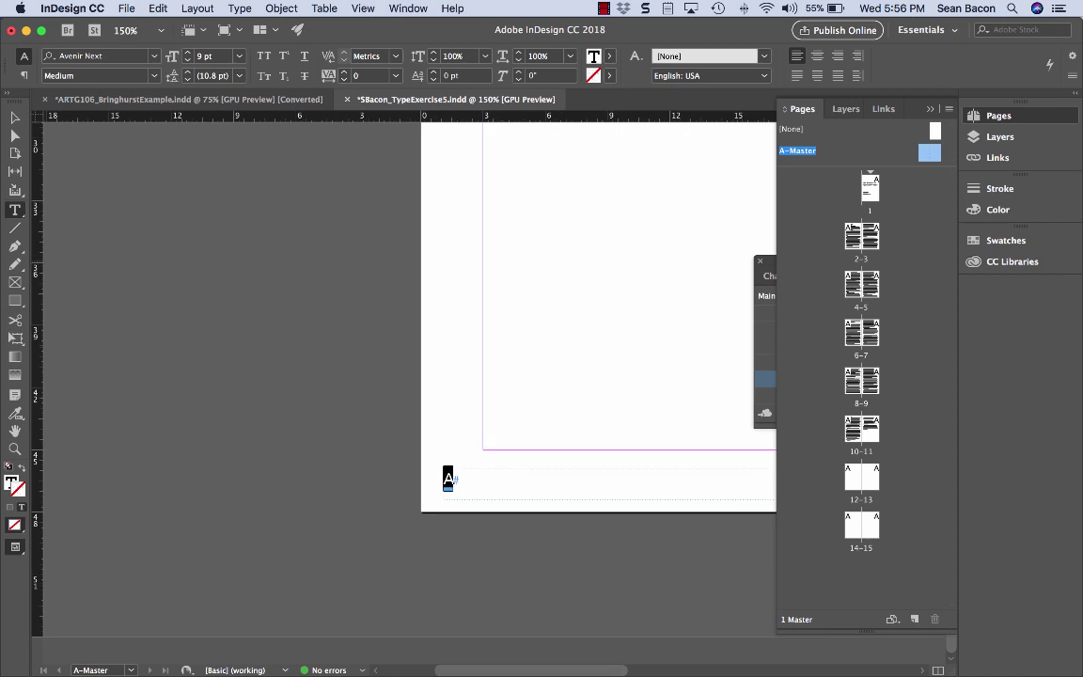
# - Add a space and the author name "Robert Bringhurst" after the page number marker in the footer
pyautogui.click(493, 484)
pyautogui.write('R')
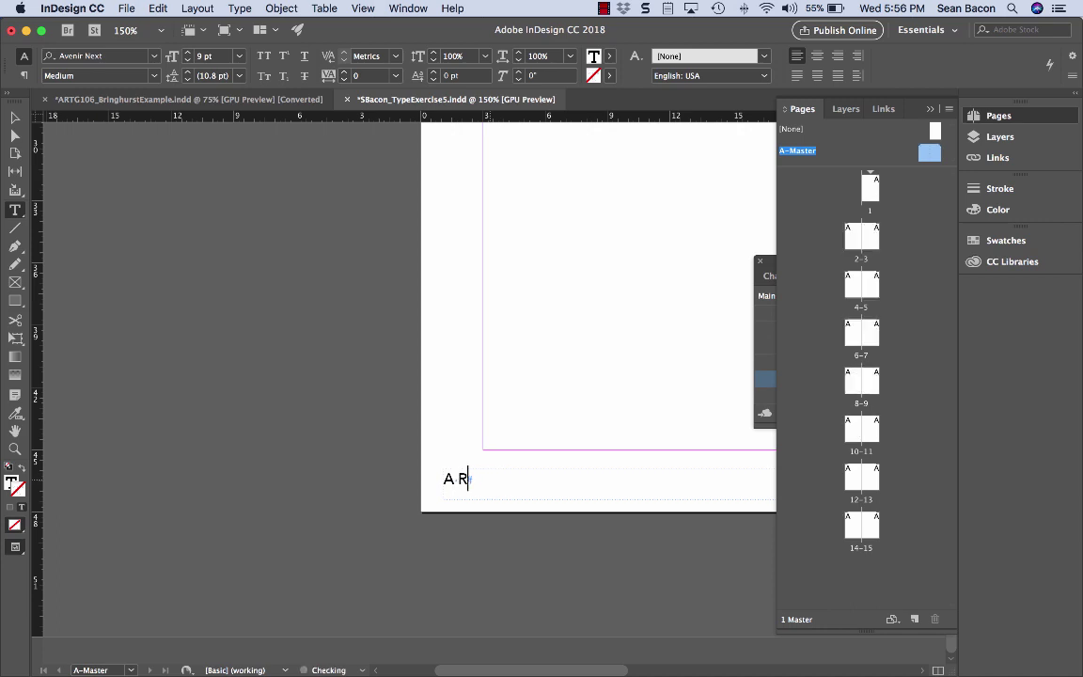
pyautogui.write('obert Bringh')
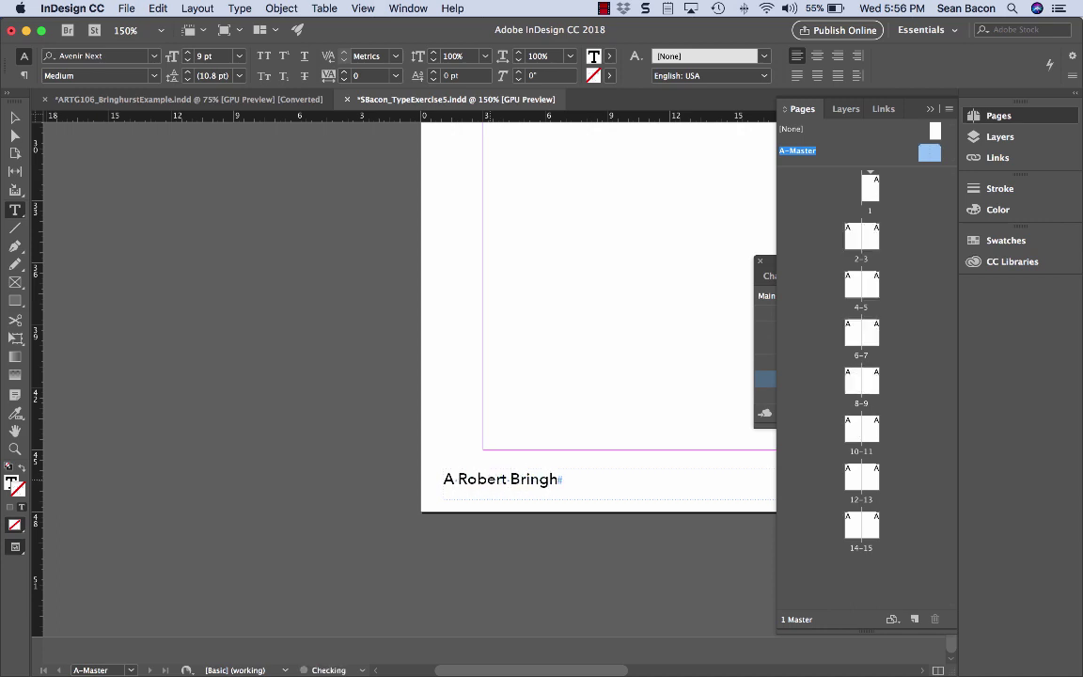
pyautogui.write('urst')
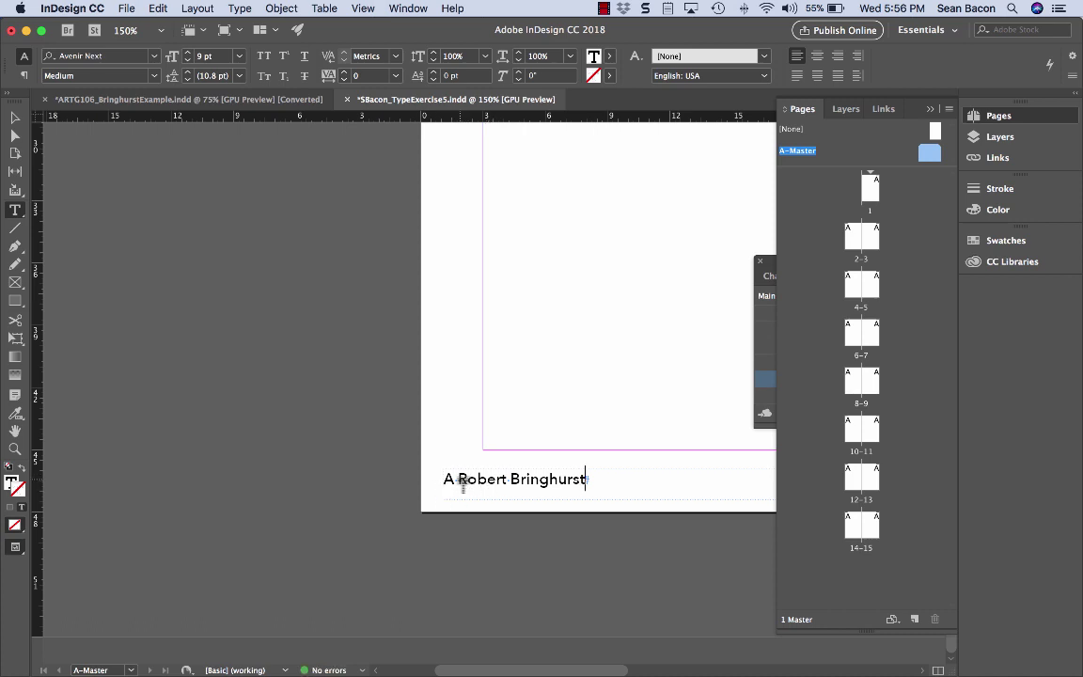
# - Set the author name in the left master page's footer in ITC Caslon 224 Std Book at 7 pt
pyautogui.moveTo(459, 481); pyautogui.dragTo(591, 489)
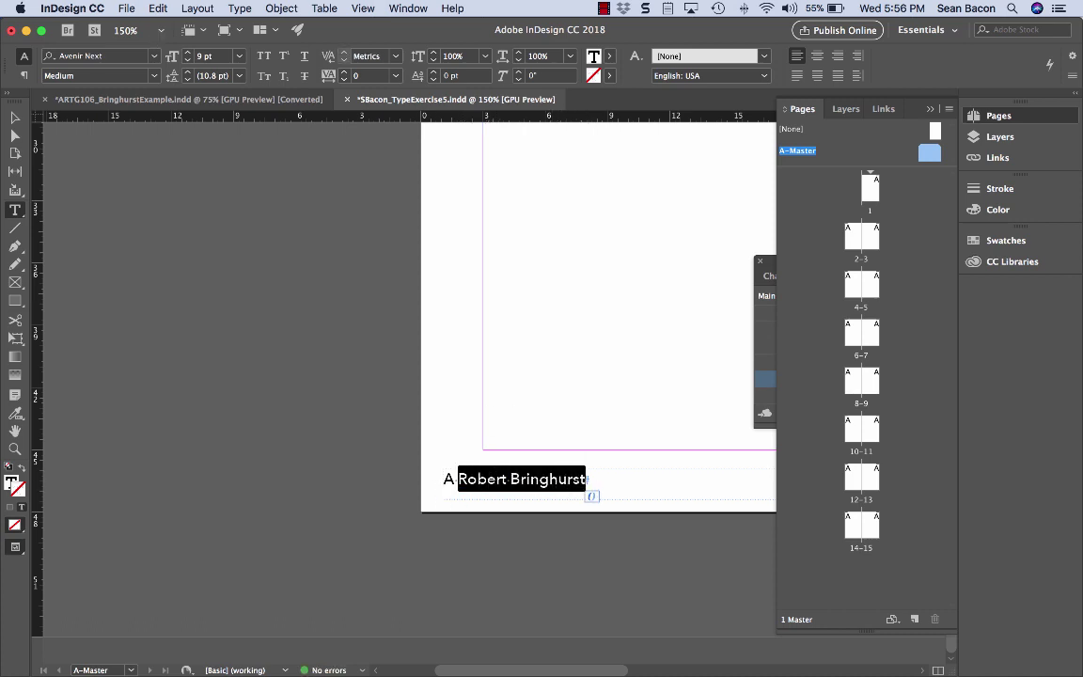
pyautogui.click(94, 55)
pyautogui.write('Caslon')
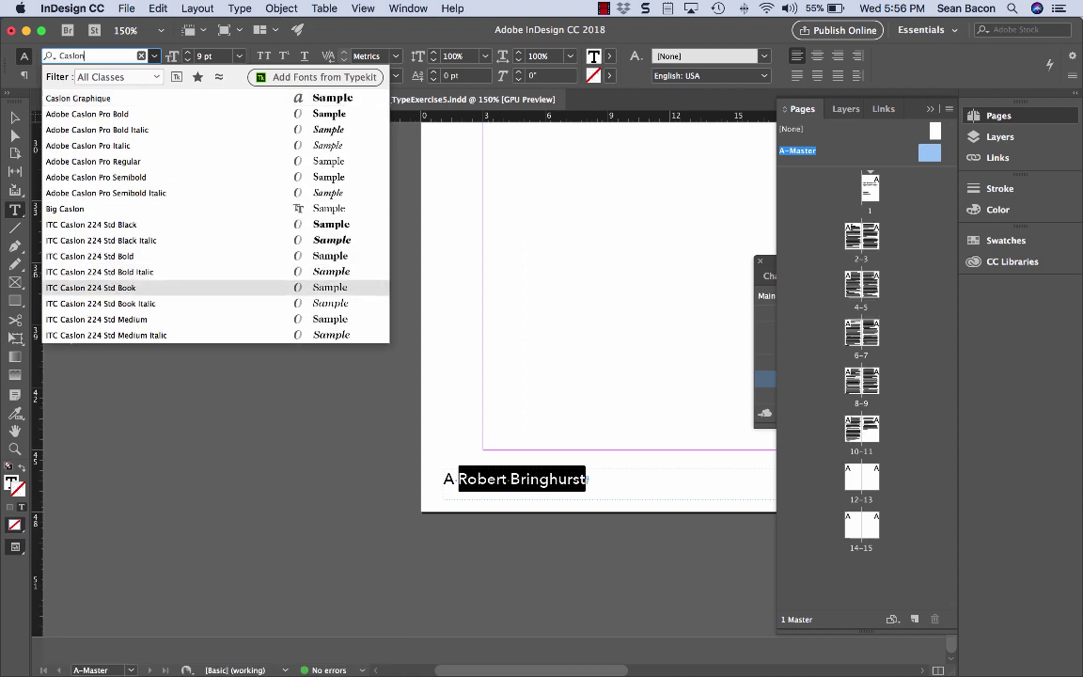
pyautogui.click(188, 290)
pyautogui.press('super+shift+comma')
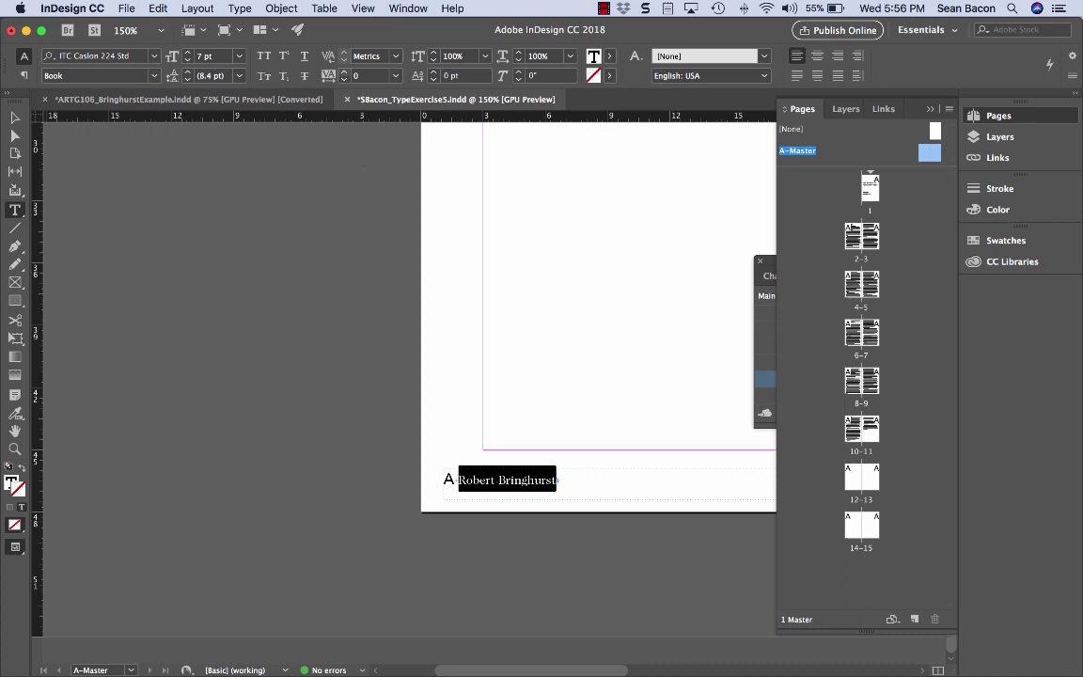
# - Set the footer's author name to 8 pt with tracking 50 and add an extra space before it
pyautogui.hotkey('alt', 'Right')
pyautogui.hotkey('alt', 'Right')
pyautogui.hotkey('alt', 'Right')
pyautogui.press('super+shift+period')
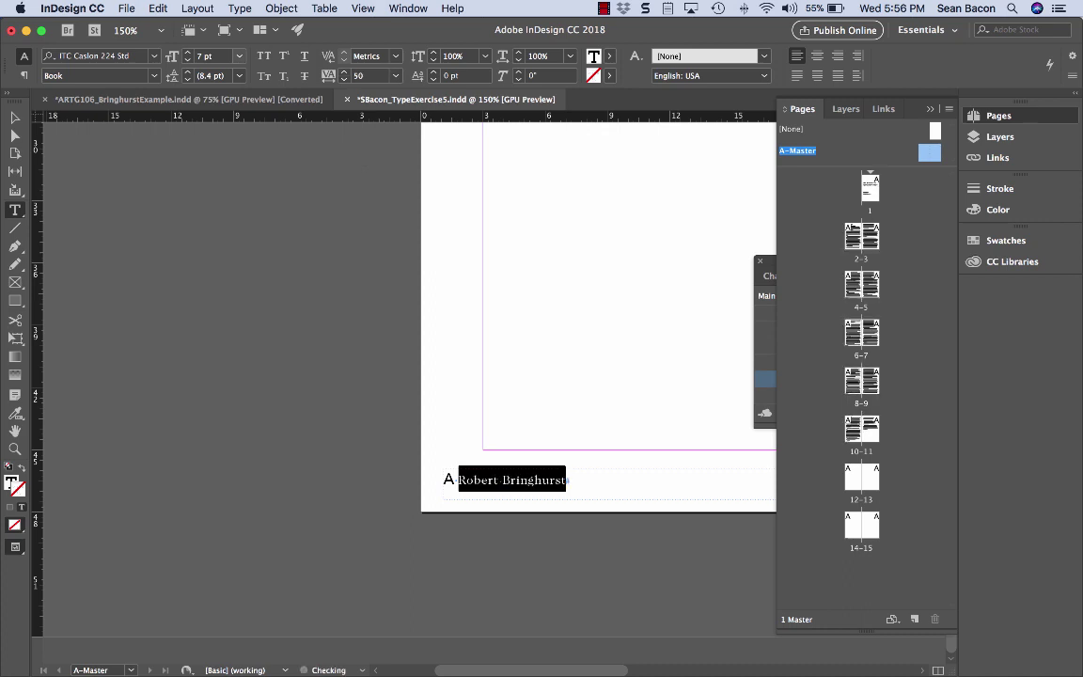
pyautogui.hotkey('alt', 'Right')
pyautogui.hotkey('alt', 'Right')
pyautogui.click(458, 480)
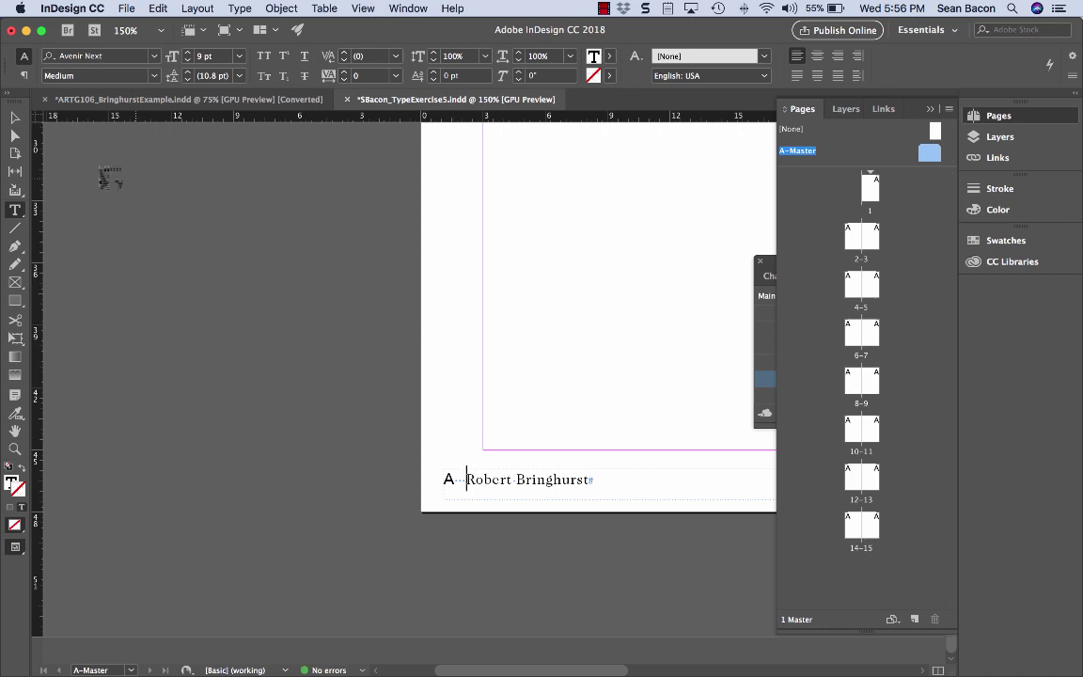
# - Duplicate the left master page's footer frame horizontally toward the right master page, keeping it at the same height
pyautogui.click(14, 118)
pyautogui.click(544, 353)
pyautogui.hscroll(5, 543, 351)
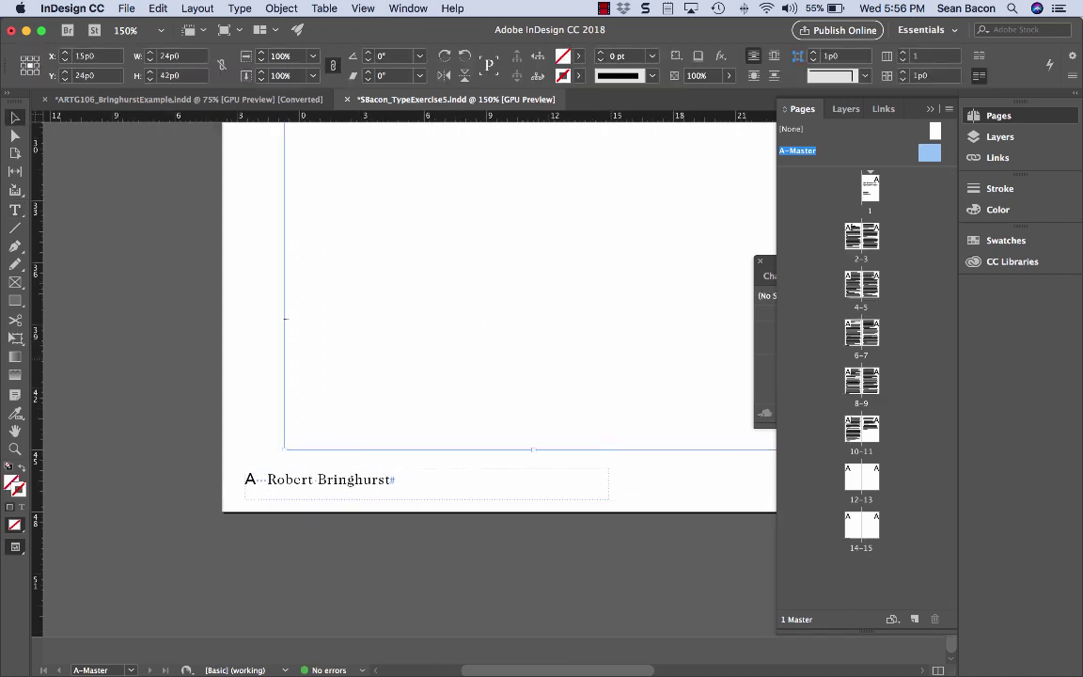
pyautogui.click(393, 493)
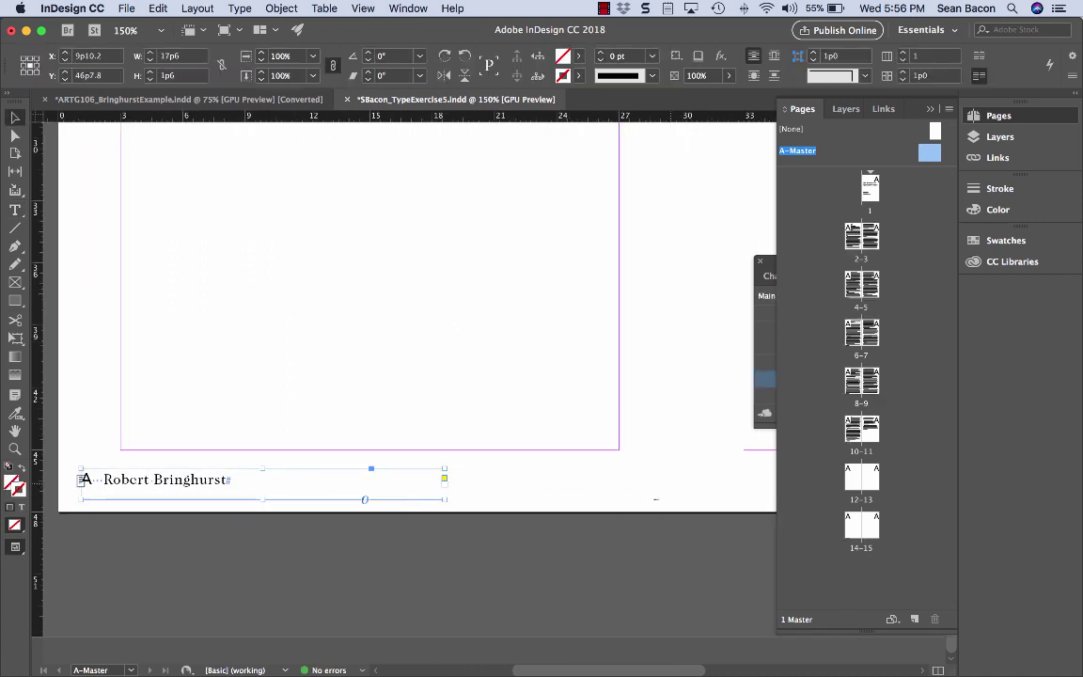
pyautogui.hscroll(4, 459, 465)
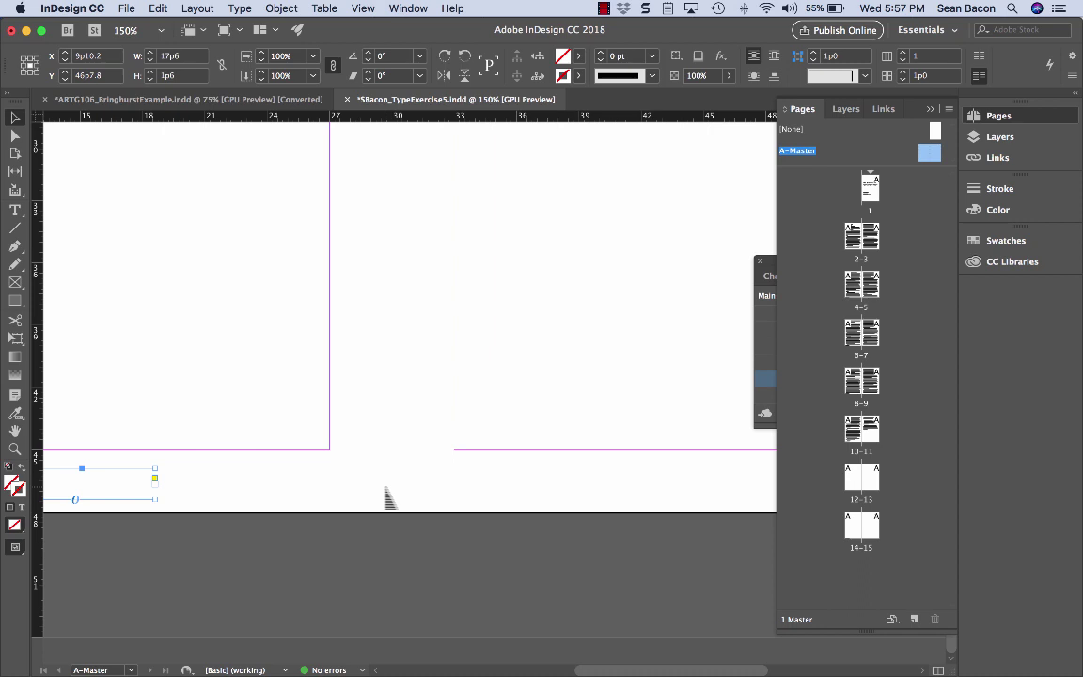
pyautogui.hscroll(-4, 376, 485)
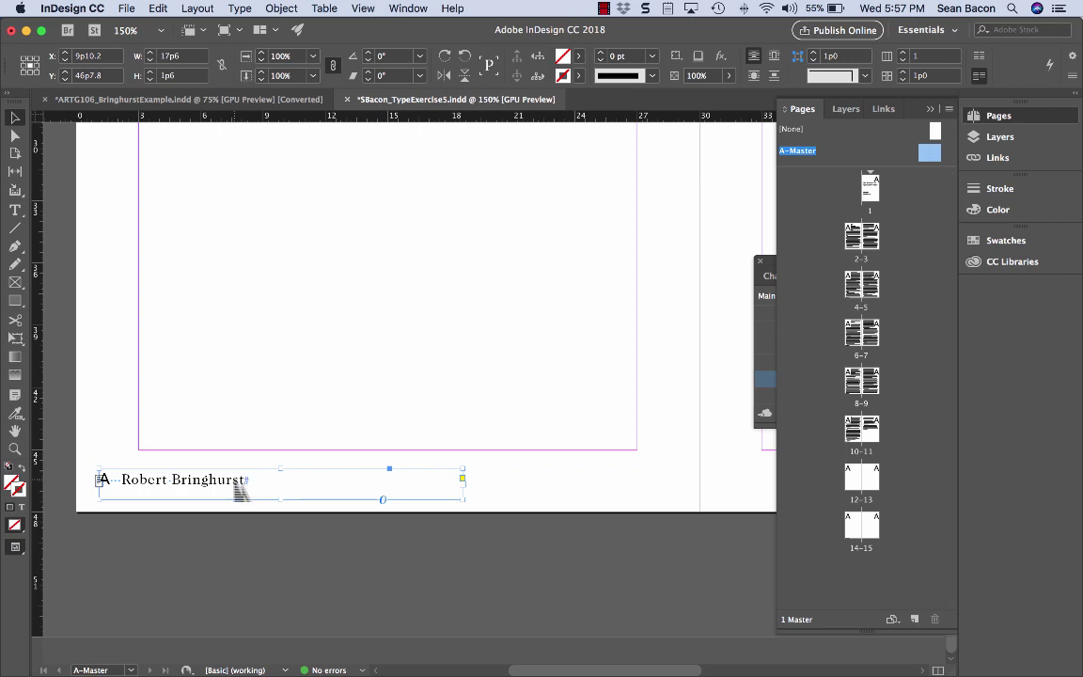
pyautogui.moveTo(241, 489); pyautogui.dragTo(757, 508)
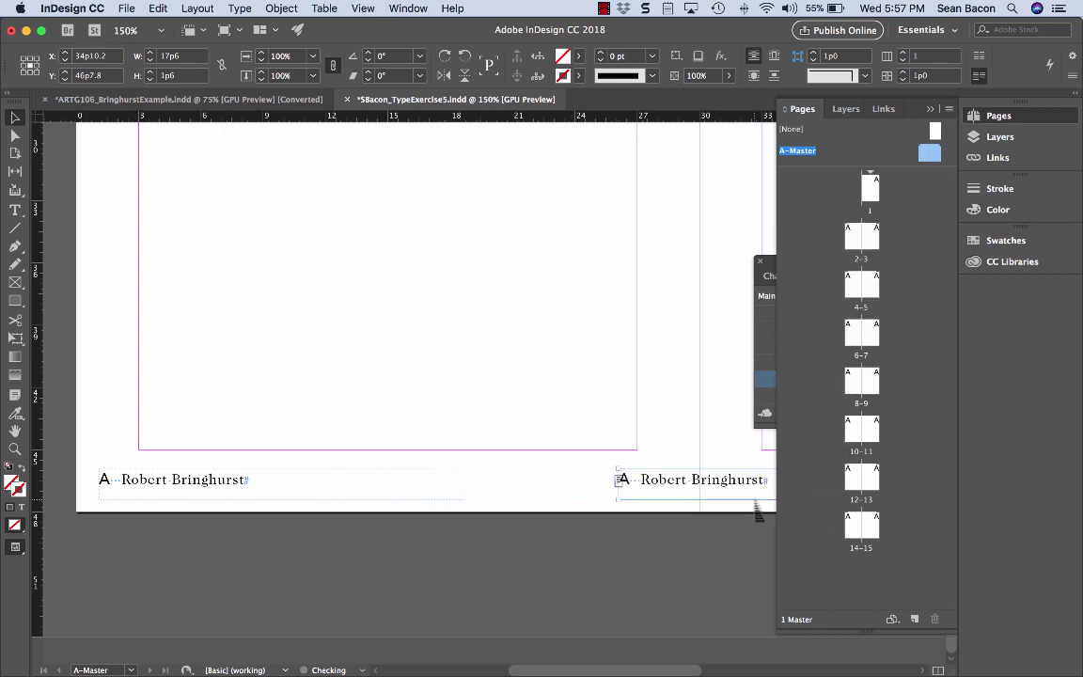
# - Move the duplicated footer frame to the outer corner of the right master page, at about X 50p1.4 and Y 46p7.8
pyautogui.hscroll(8, 757, 507)
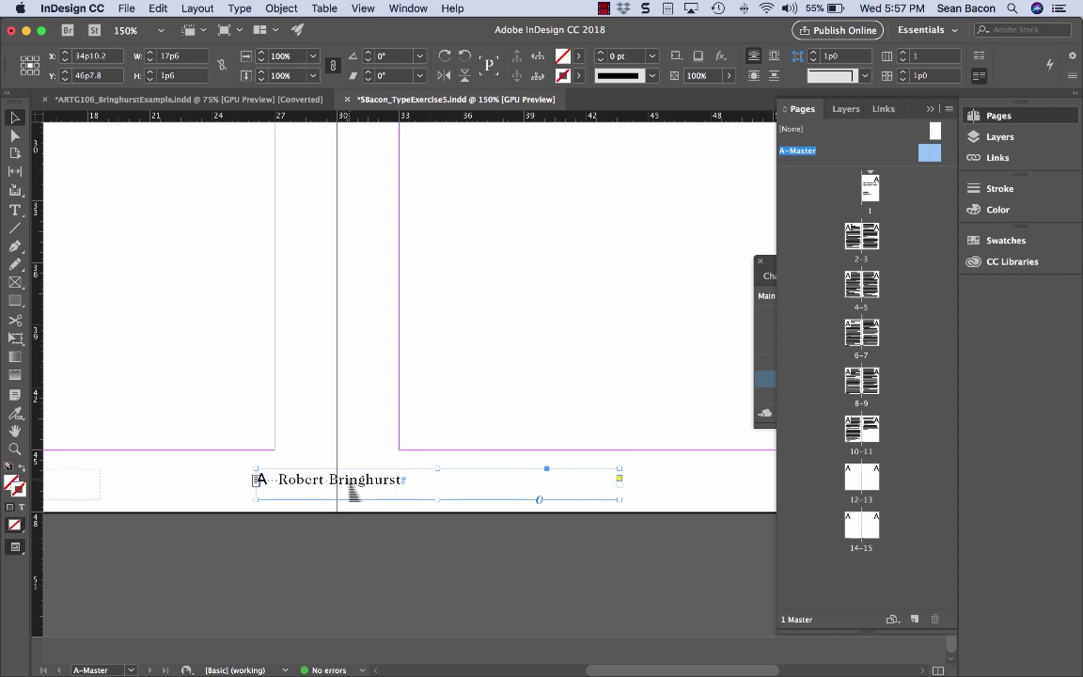
pyautogui.moveTo(353, 491); pyautogui.dragTo(393, 491)
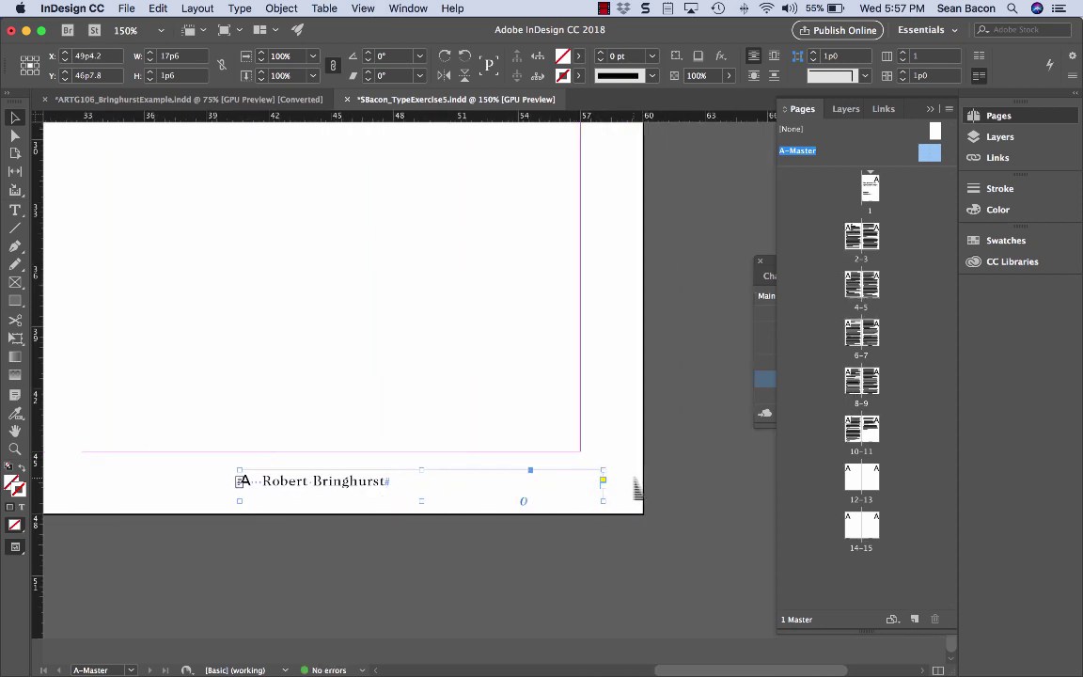
pyautogui.moveTo(357, 491); pyautogui.dragTo(262, 479)
pyautogui.press('super+minus')
pyautogui.press('super+minus')
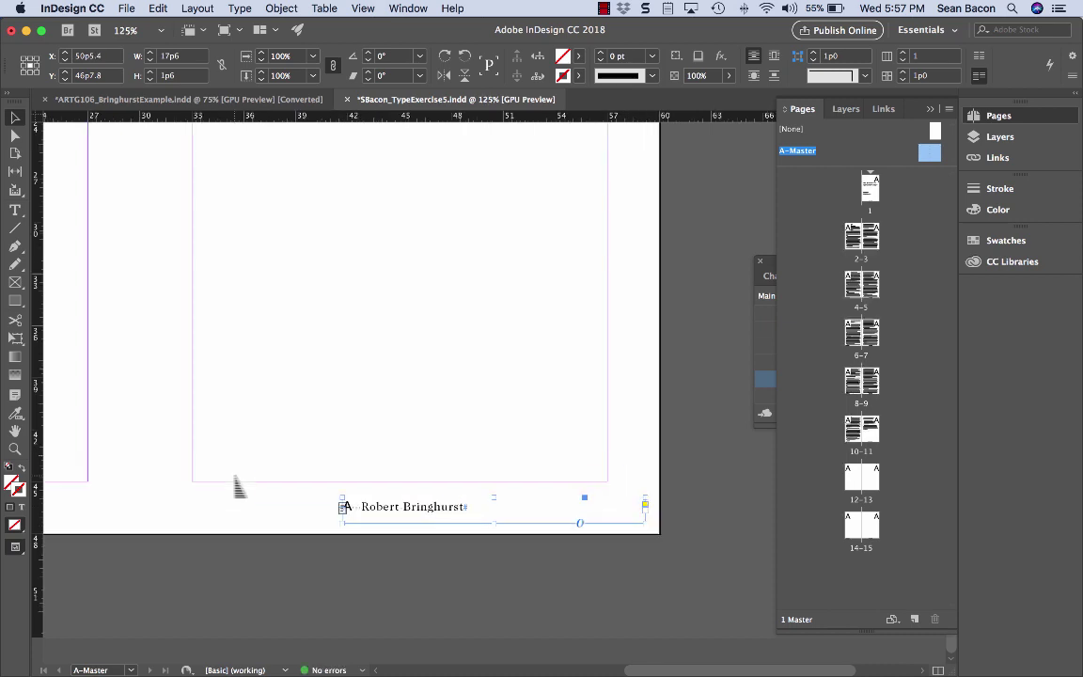
pyautogui.moveTo(178, 504); pyautogui.dragTo(500, 458)
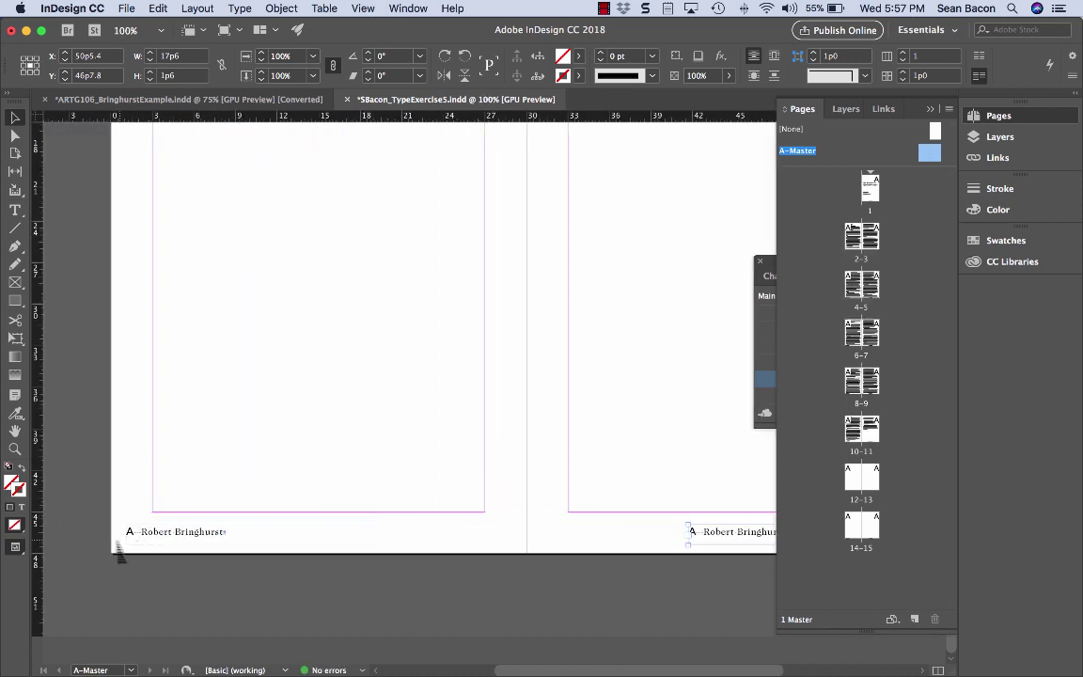
pyautogui.hscroll(5, 613, 519)
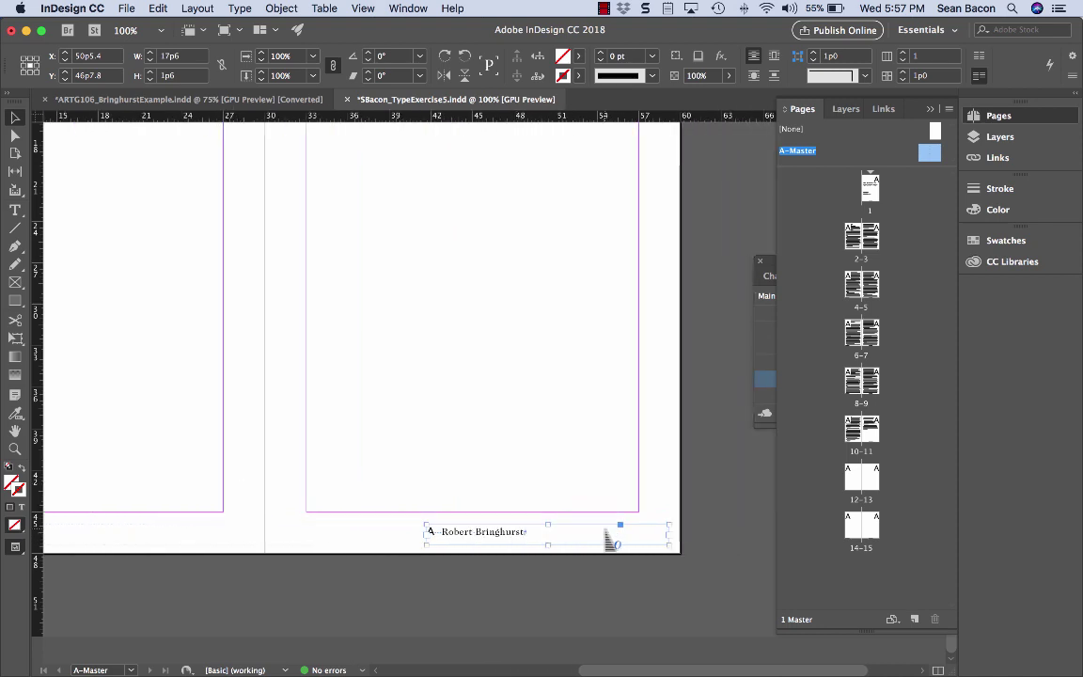
pyautogui.moveTo(612, 534); pyautogui.dragTo(607, 534)
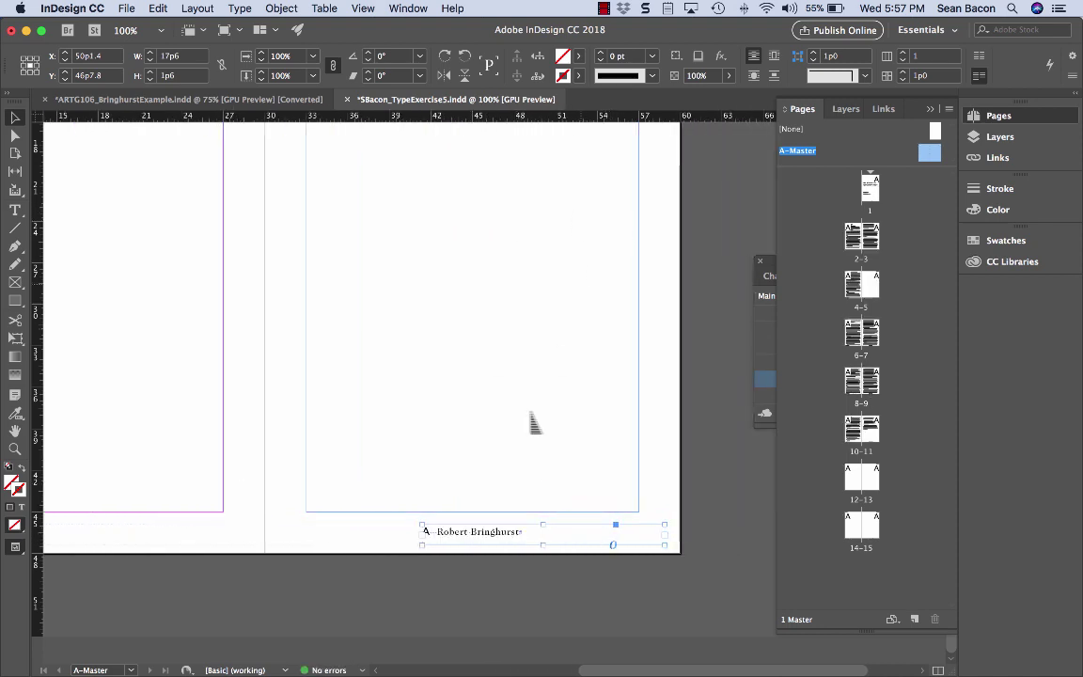
# - Right-align the footer text on the right master page and cut the page number marker from its start
pyautogui.tripleClick(468, 543)
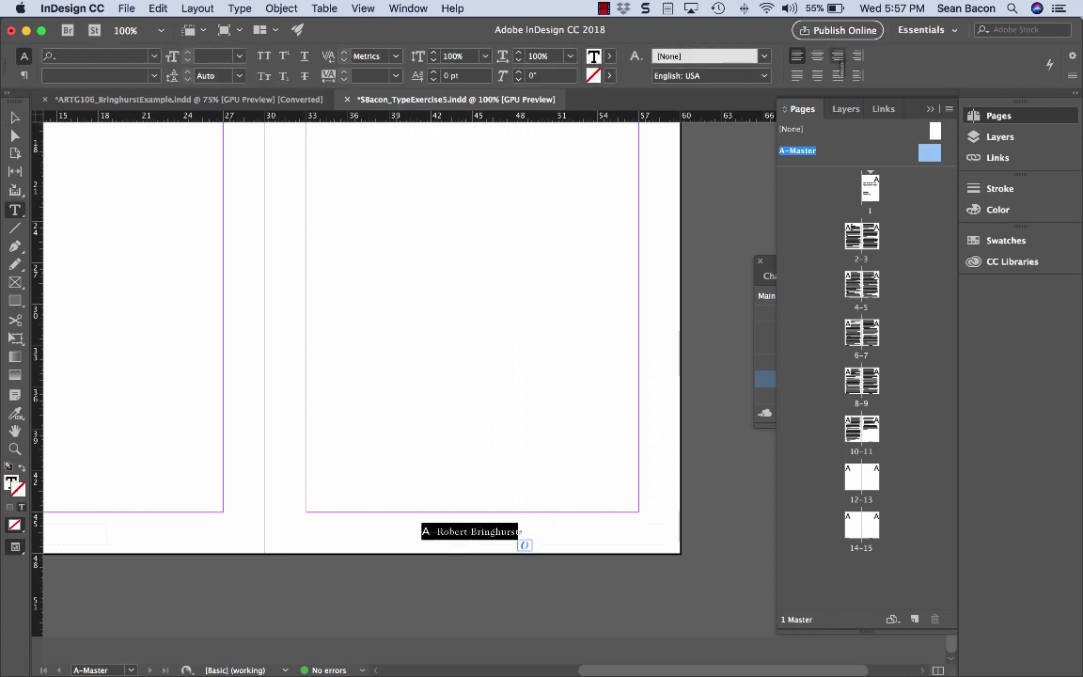
pyautogui.click(838, 56)
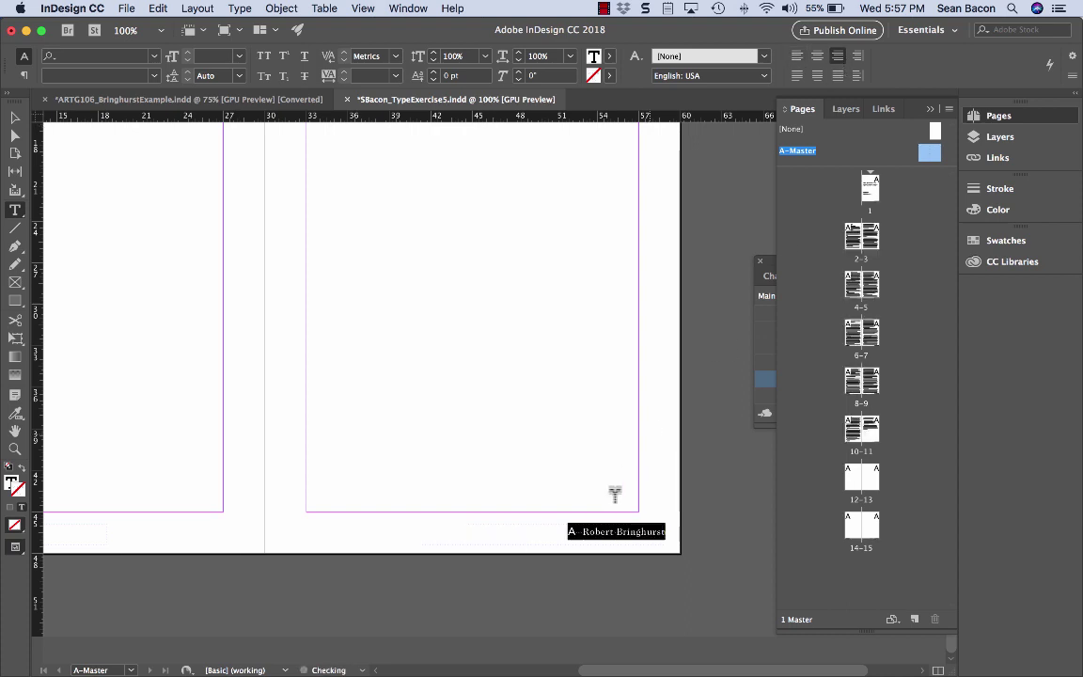
pyautogui.doubleClick(571, 533)
pyautogui.press('super+c')
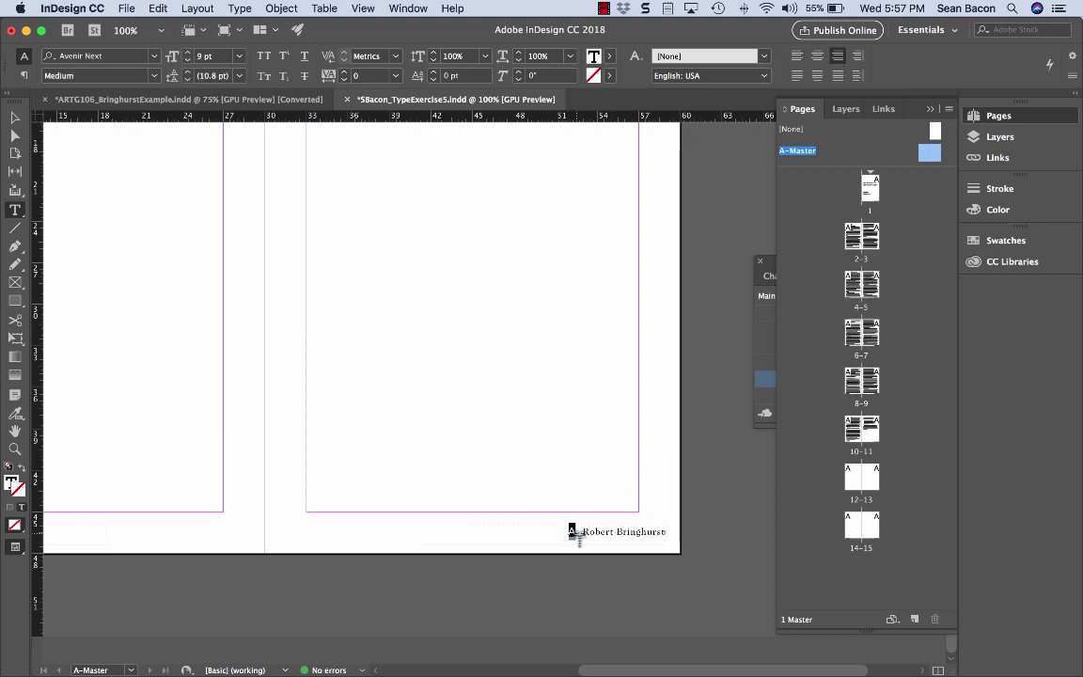
pyautogui.click(158, 8)
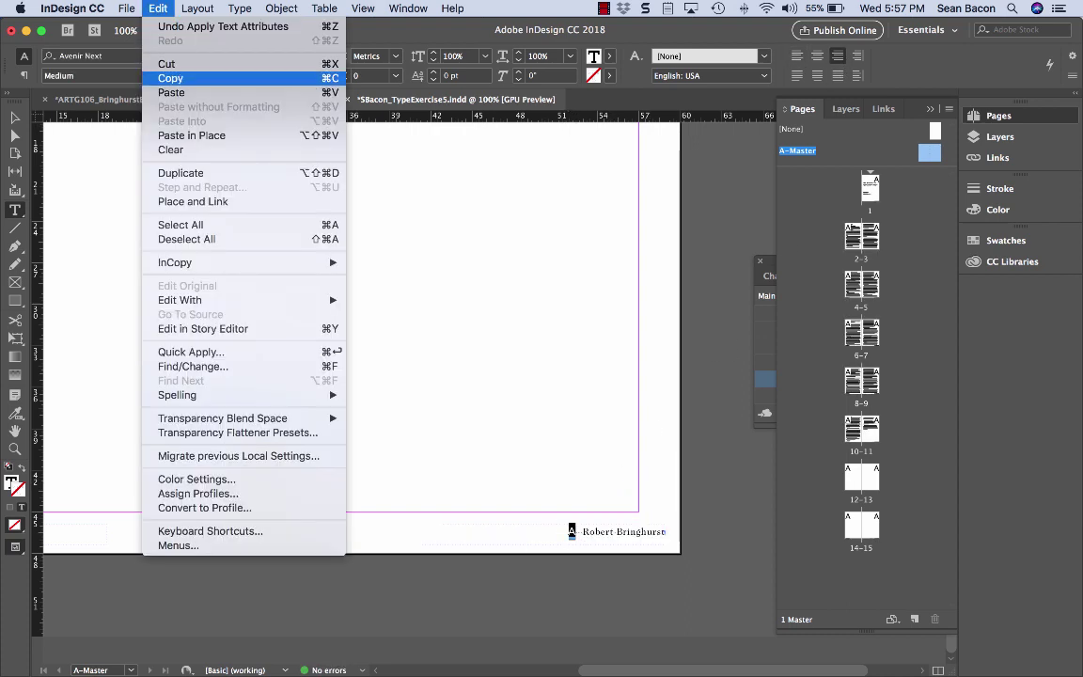
pyautogui.click(169, 65)
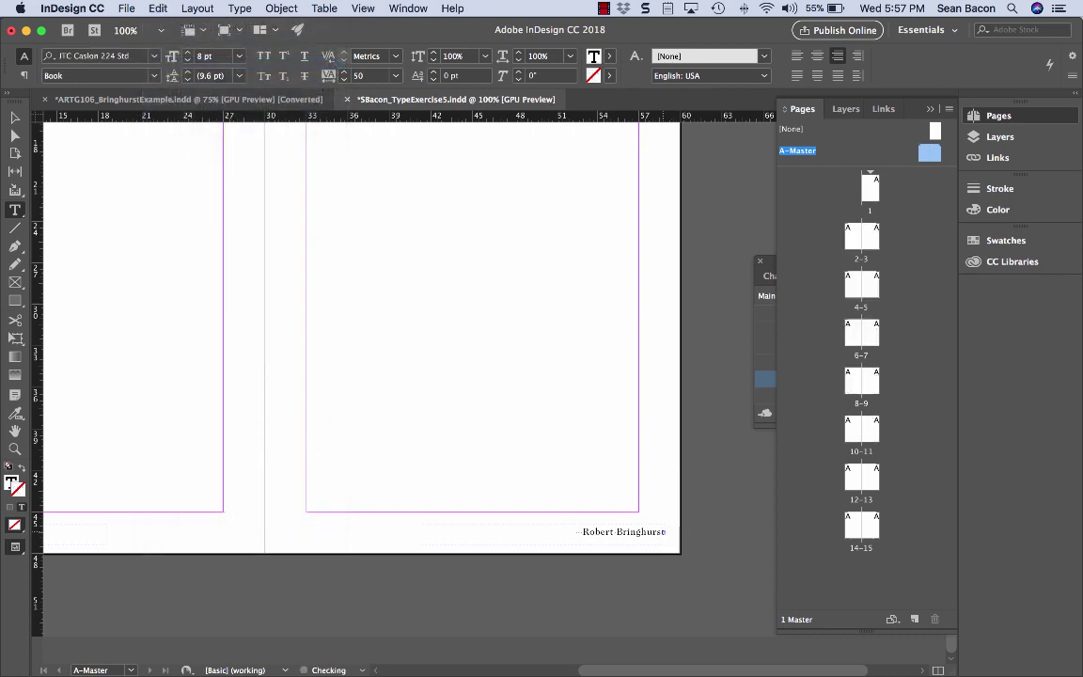
# - Paste the page number marker after the author name, separated by spaces, and remove the leftover spaces before the name
pyautogui.click(664, 532)
pyautogui.click(158, 9)
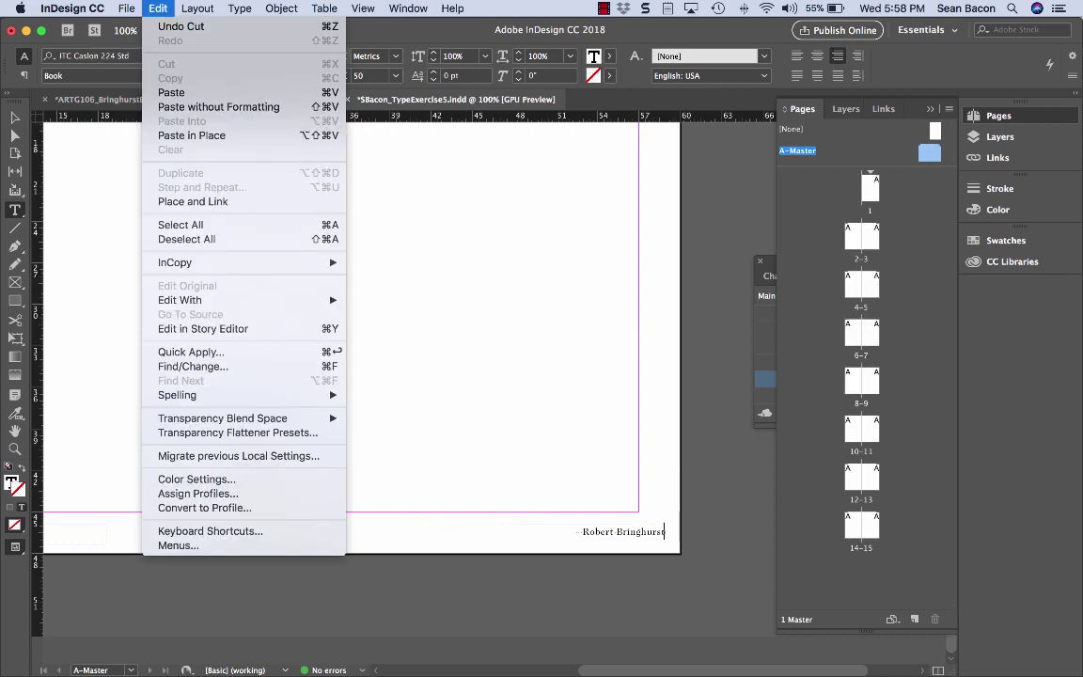
pyautogui.click(169, 90)
pyautogui.press('Left')
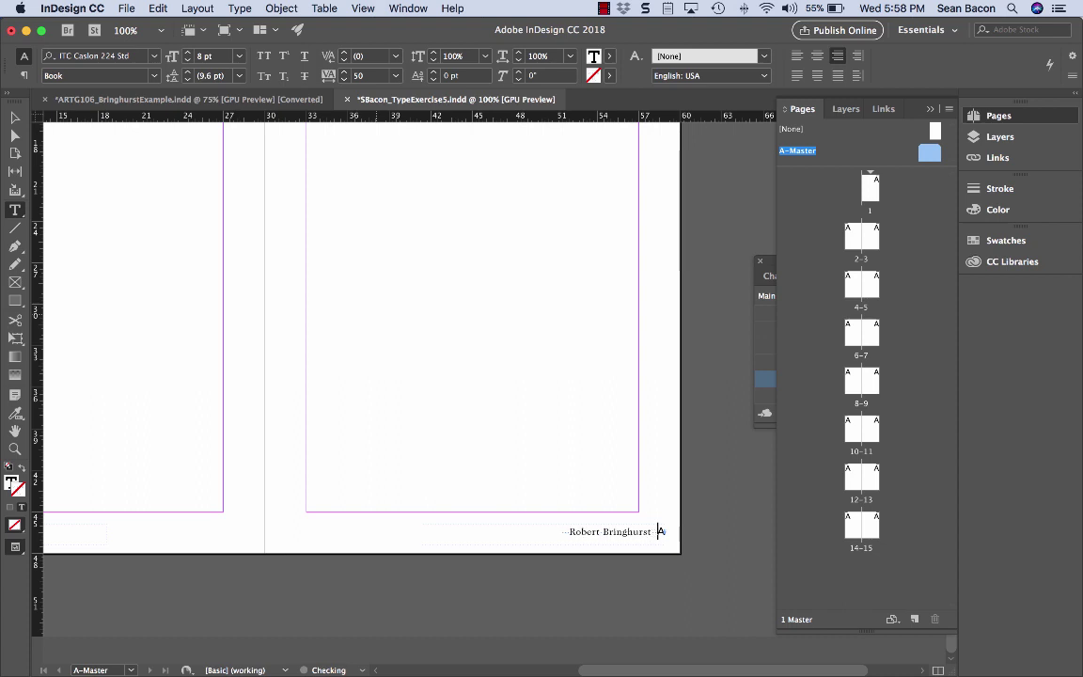
pyautogui.press('BackSpace')
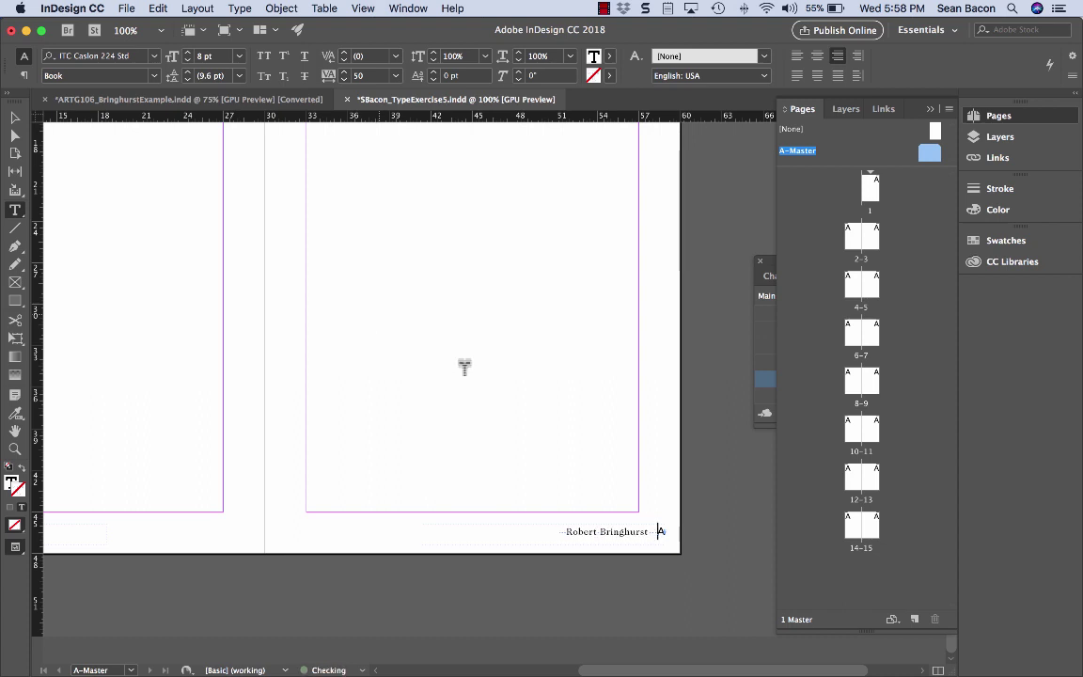
pyautogui.click(569, 538)
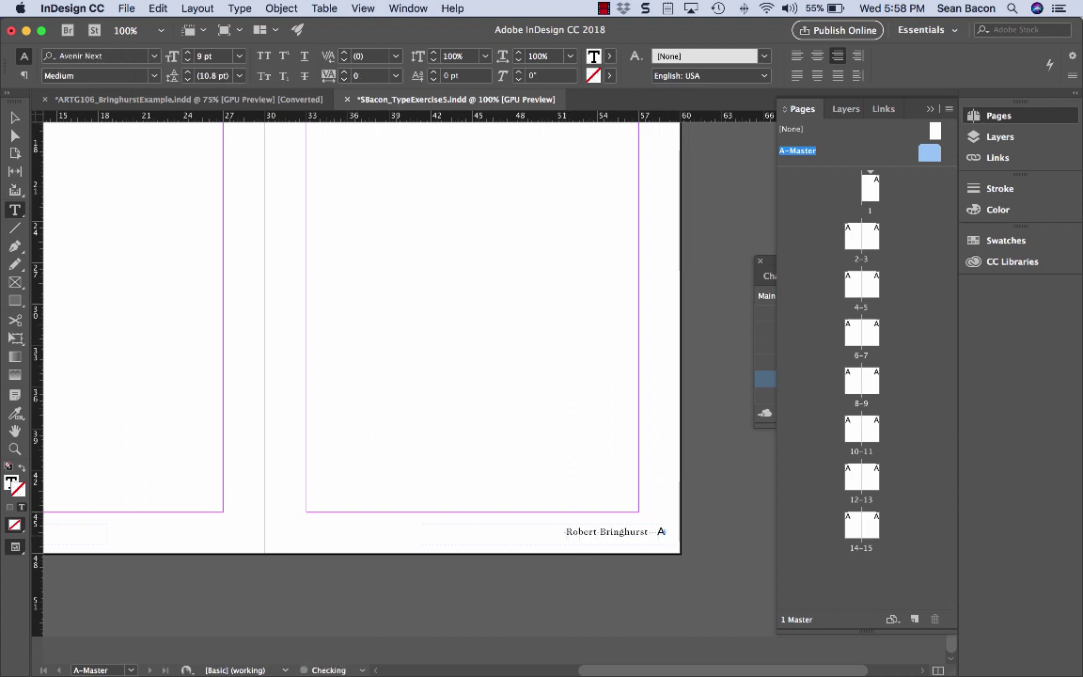
# - Replace the author name in the right master page's footer with "The Elements of Typographic Style"
pyautogui.moveTo(659, 534); pyautogui.dragTo(567, 533)
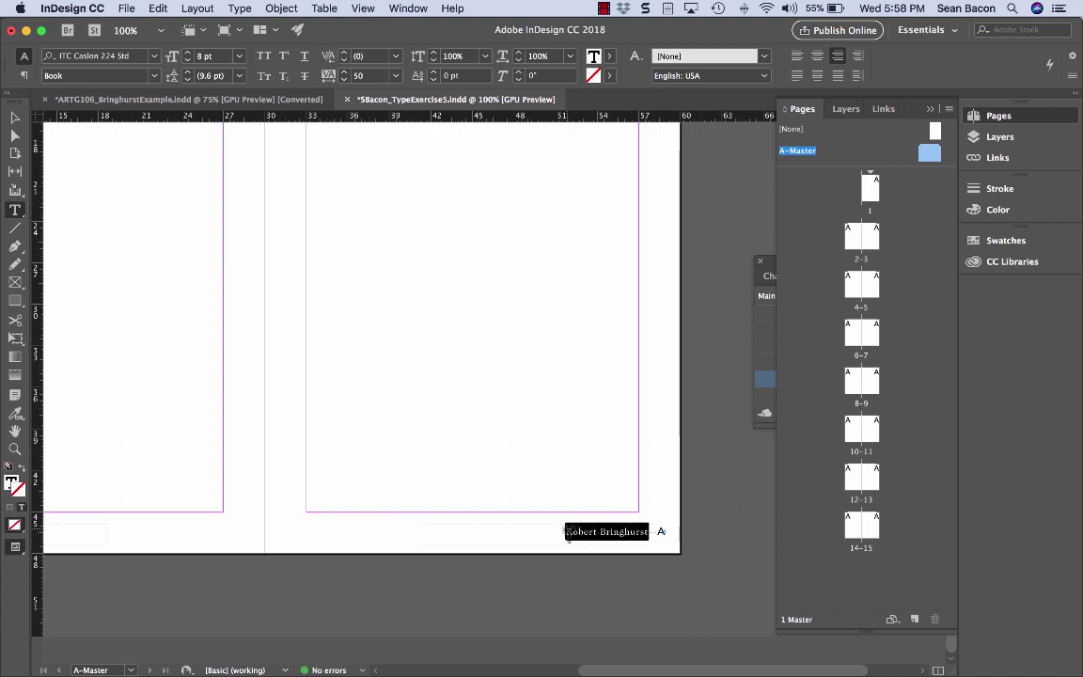
pyautogui.write('The Elem')
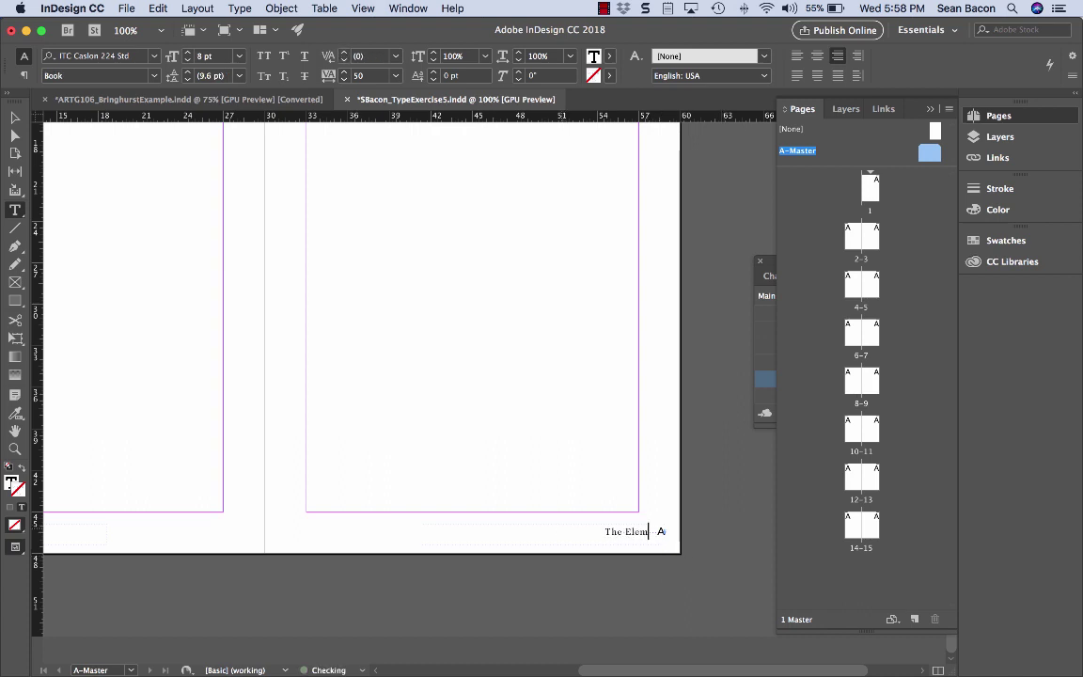
pyautogui.write('ents of Typographic Style')
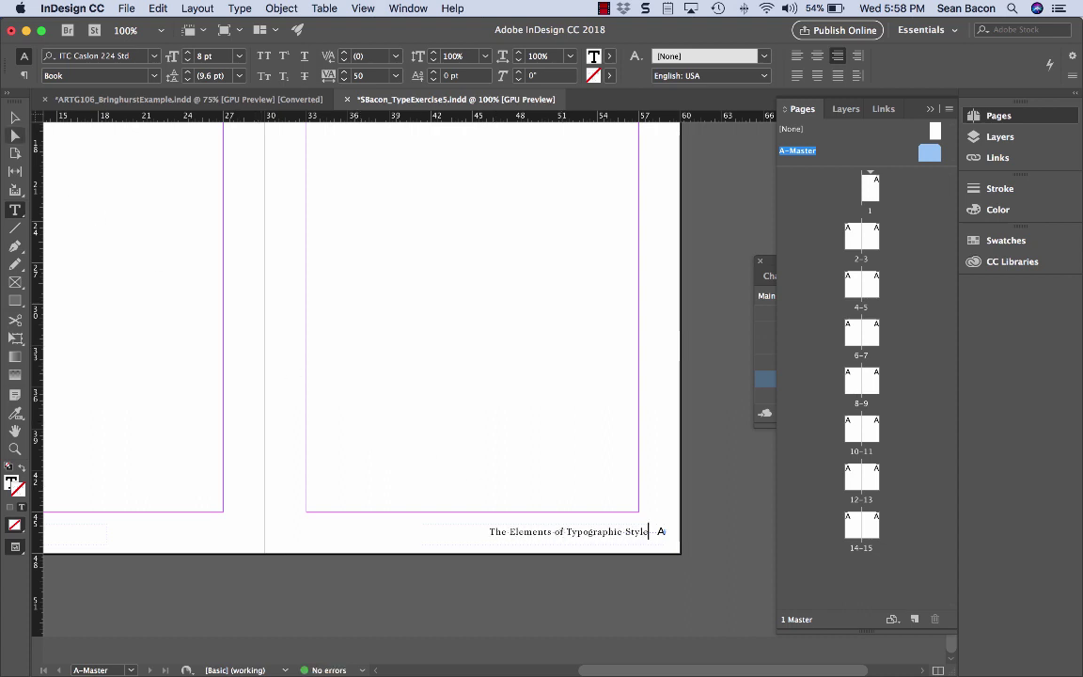
pyautogui.click(14, 118)
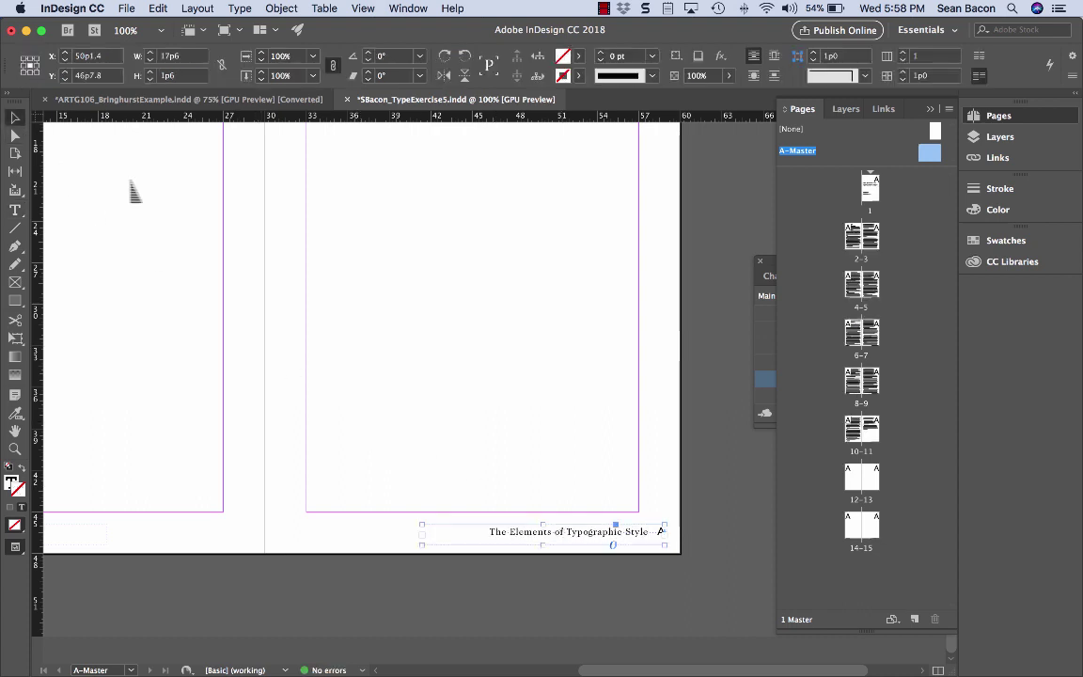
# - Check the master footers and page numbers on the spread of pages 2 and 3
pyautogui.moveTo(277, 307); pyautogui.dragTo(430, 338)
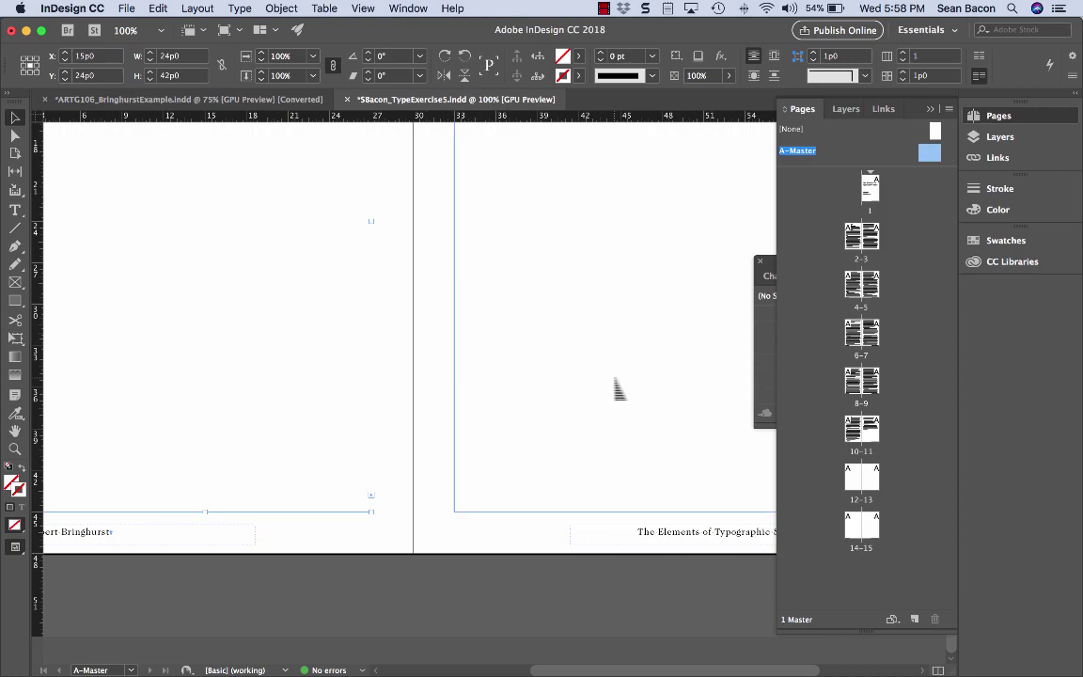
pyautogui.doubleClick(861, 236)
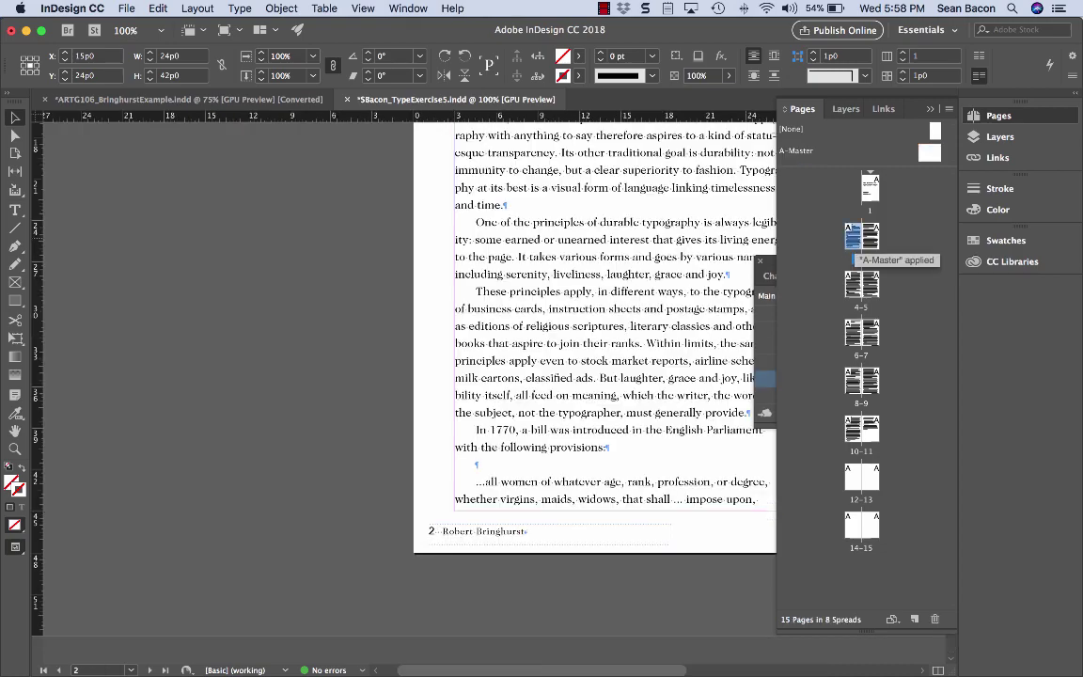
pyautogui.moveTo(606, 552); pyautogui.dragTo(364, 612)
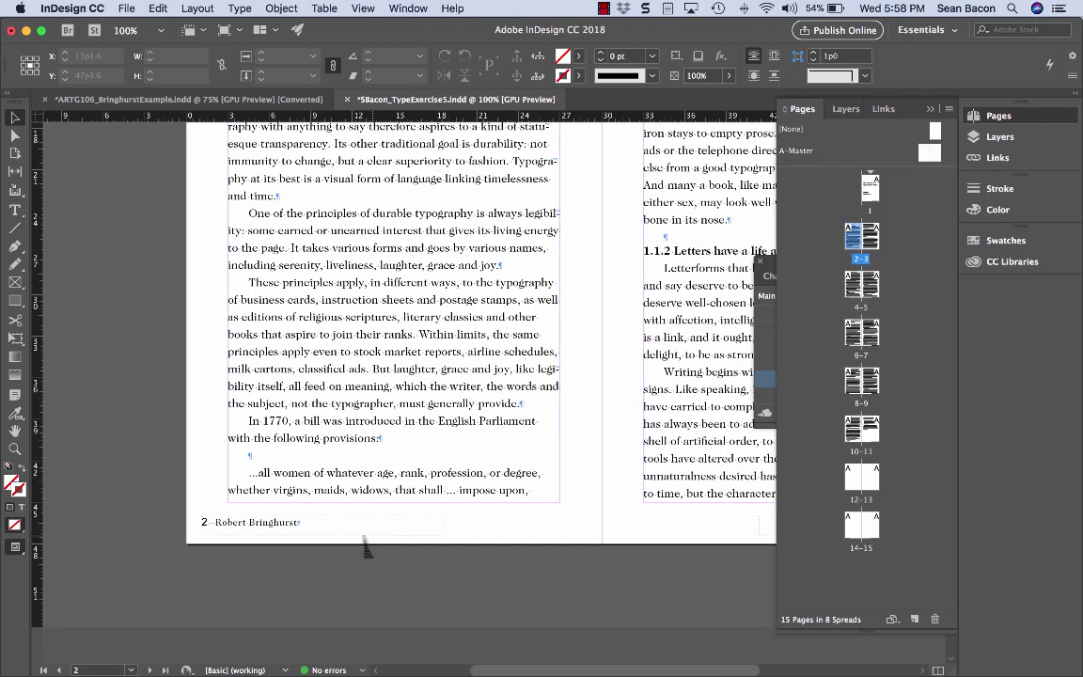
pyautogui.hscroll(5, 498, 479)
pyautogui.scroll(-2, 499, 479)
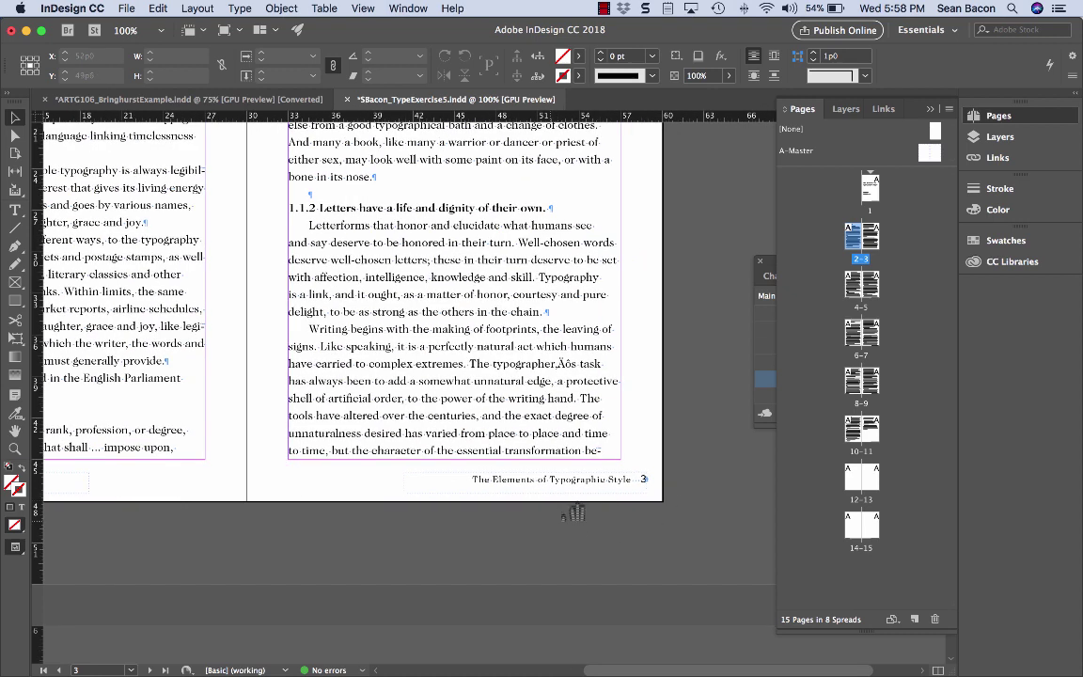
# - Set the page number marker in the right master page's footer to the Demi Bold font style
pyautogui.doubleClick(840, 149)
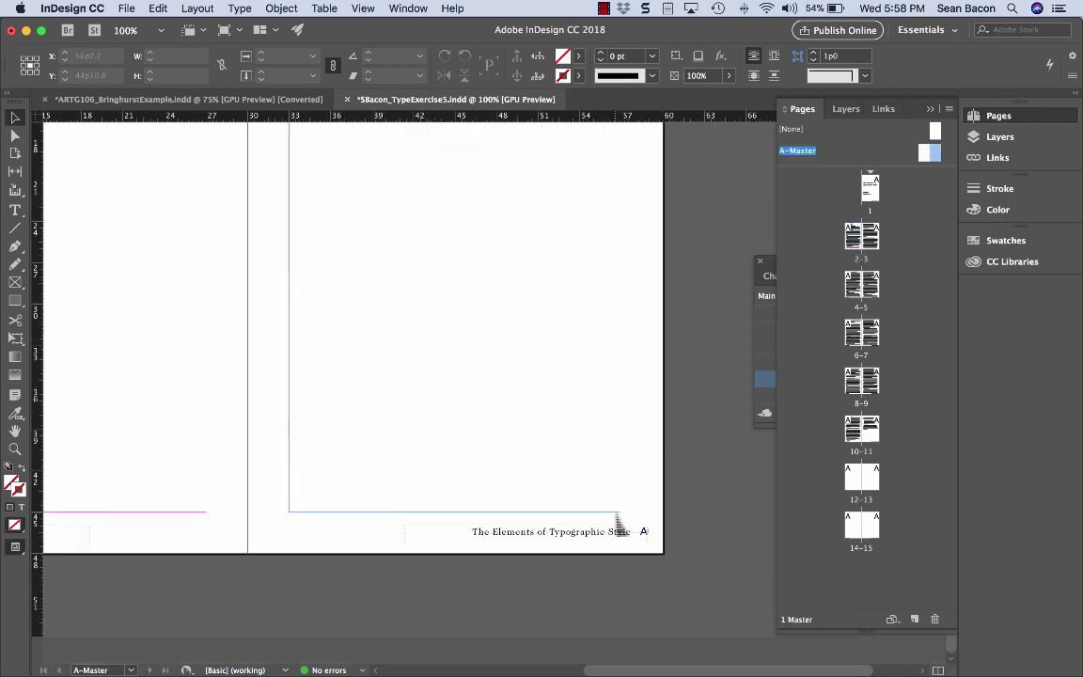
pyautogui.doubleClick(646, 532)
pyautogui.doubleClick(646, 531)
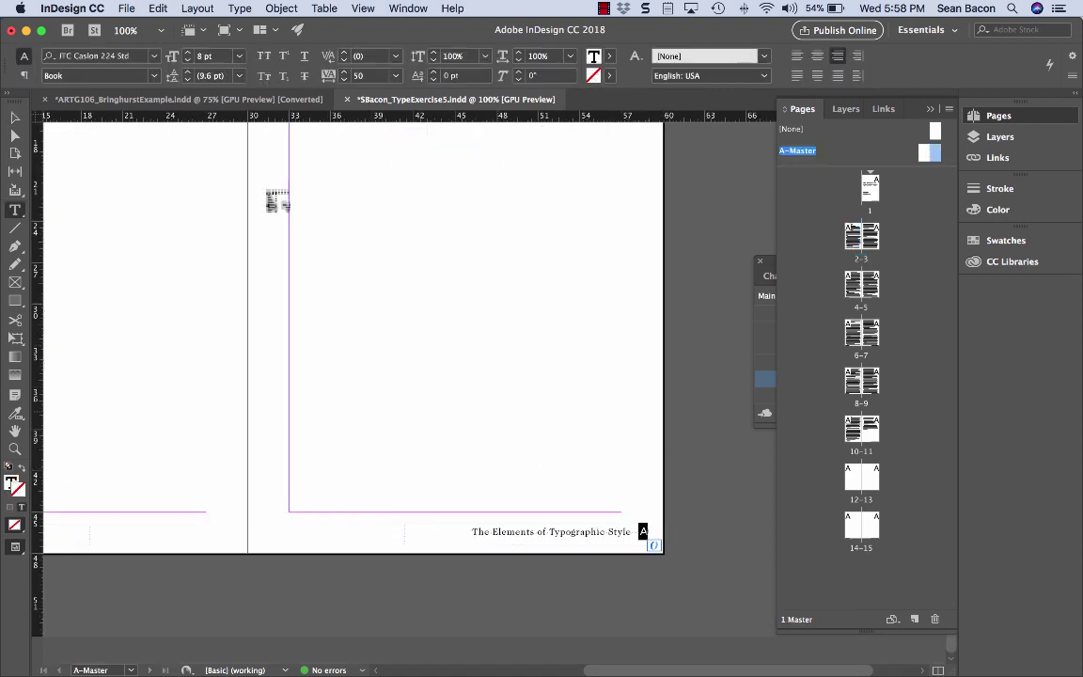
pyautogui.click(646, 533)
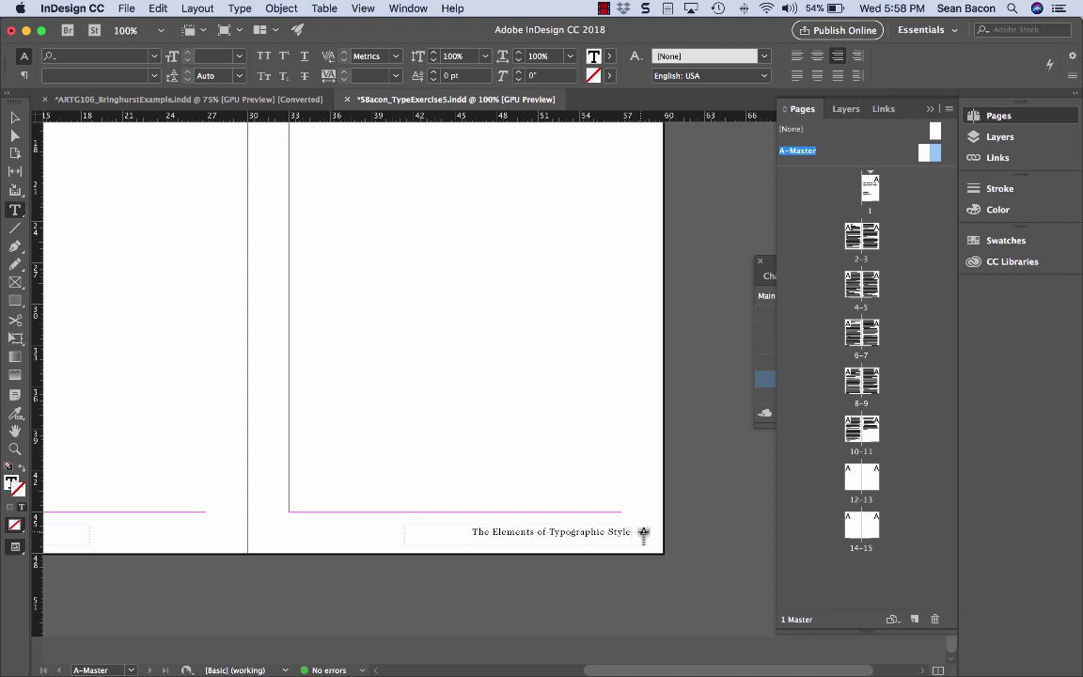
pyautogui.doubleClick(645, 533)
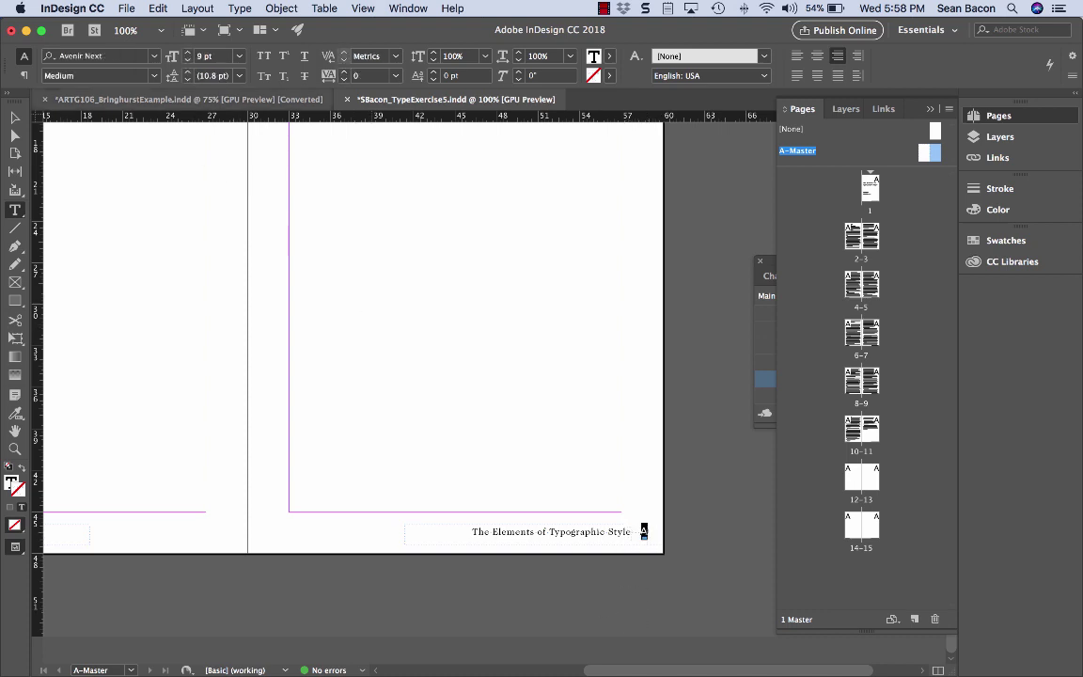
pyautogui.click(154, 75)
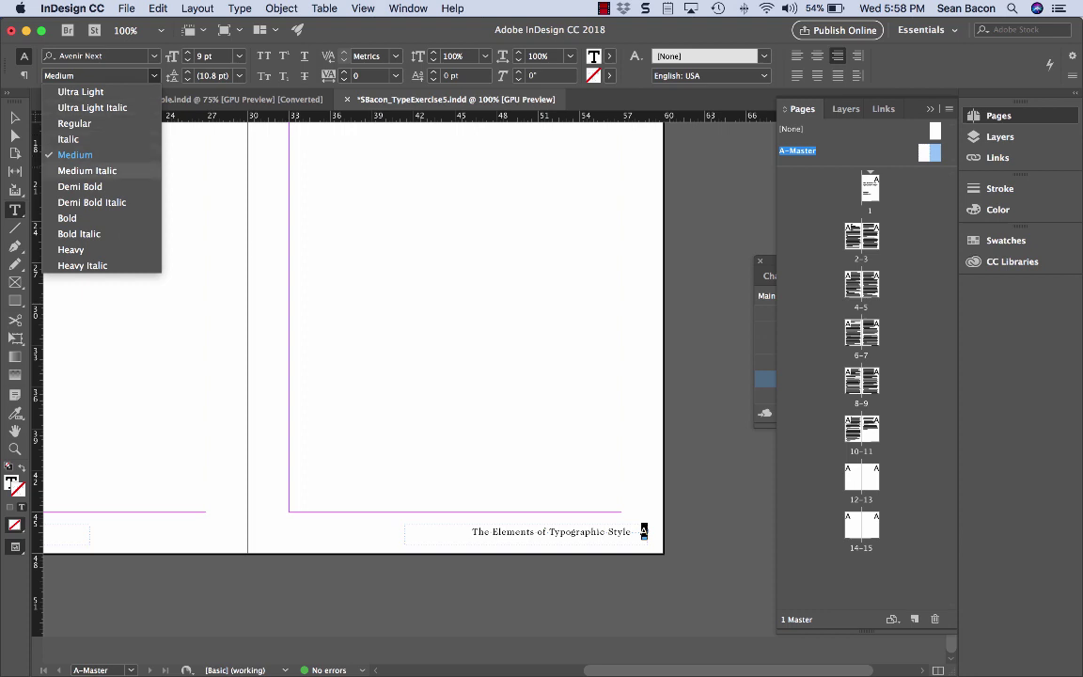
pyautogui.click(56, 183)
pyautogui.press('Escape')
# - Set the page number marker in the left master page's footer to Demi Bold
pyautogui.hscroll(-8, 212, 306)
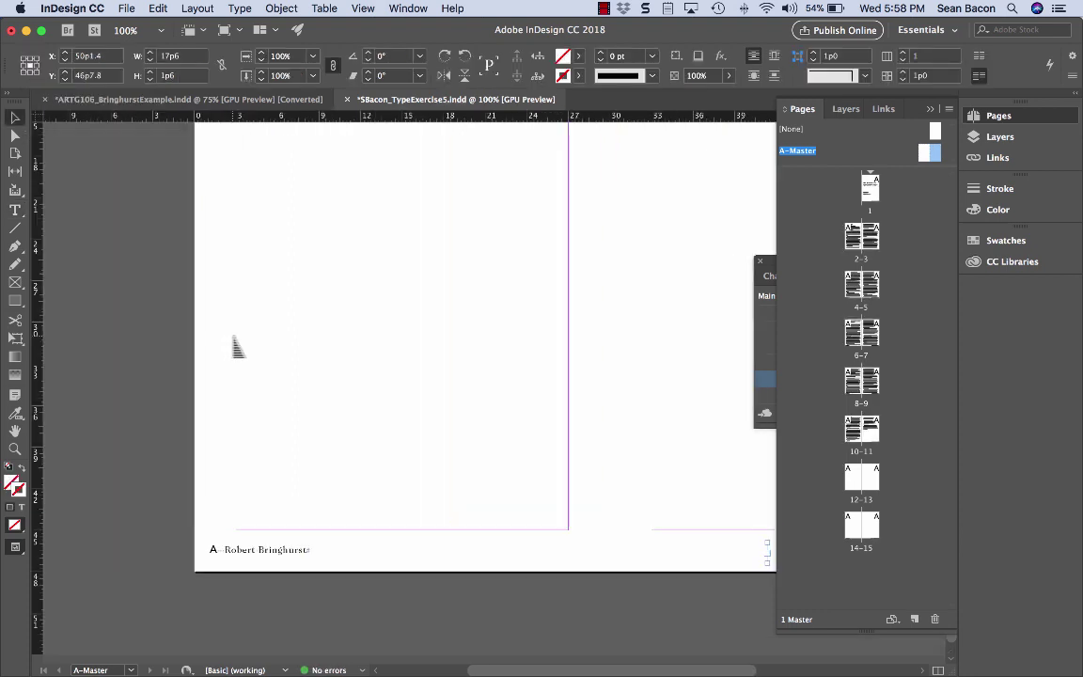
pyautogui.doubleClick(214, 551)
pyautogui.doubleClick(215, 551)
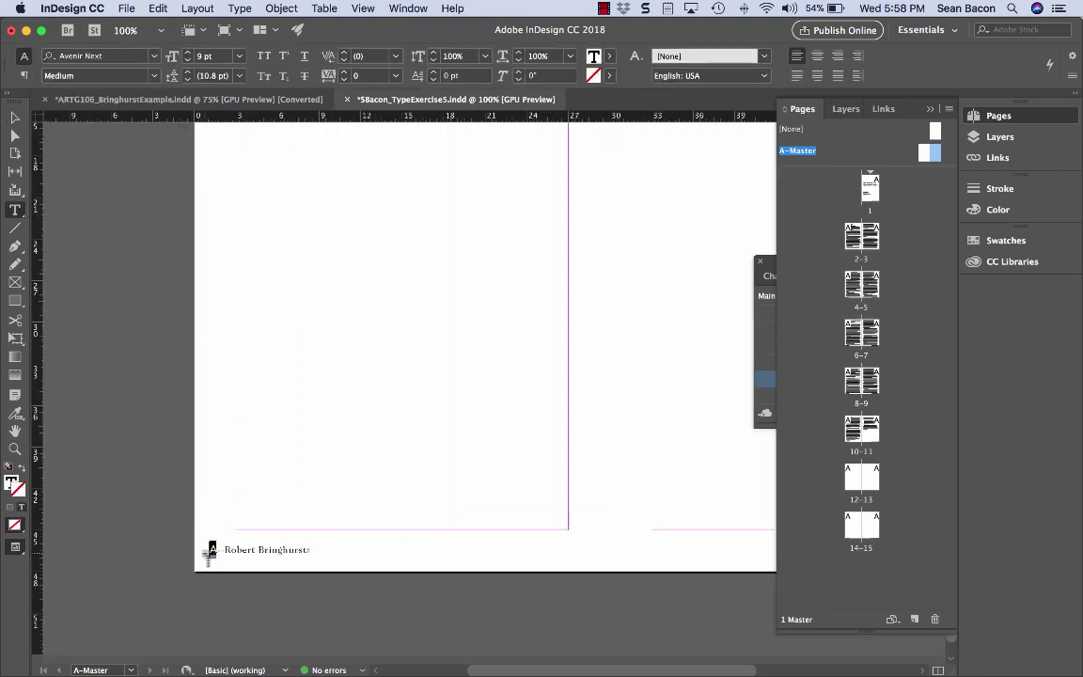
pyautogui.click(151, 75)
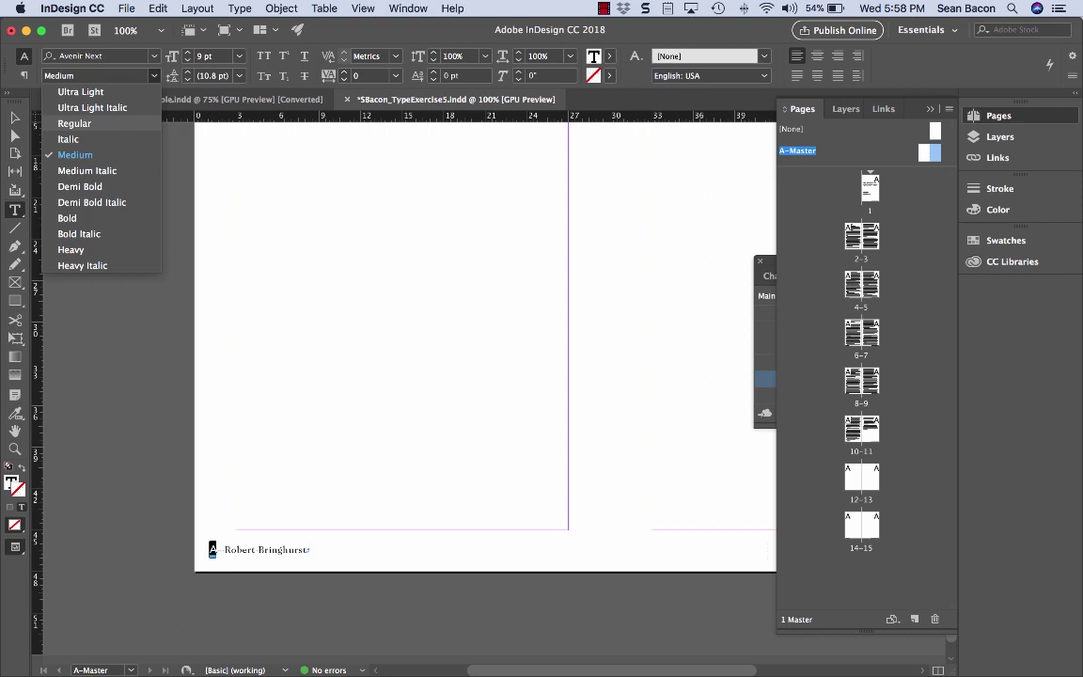
pyautogui.press('Down')
pyautogui.press('Down')
pyautogui.press('Down')
pyautogui.press('Down')
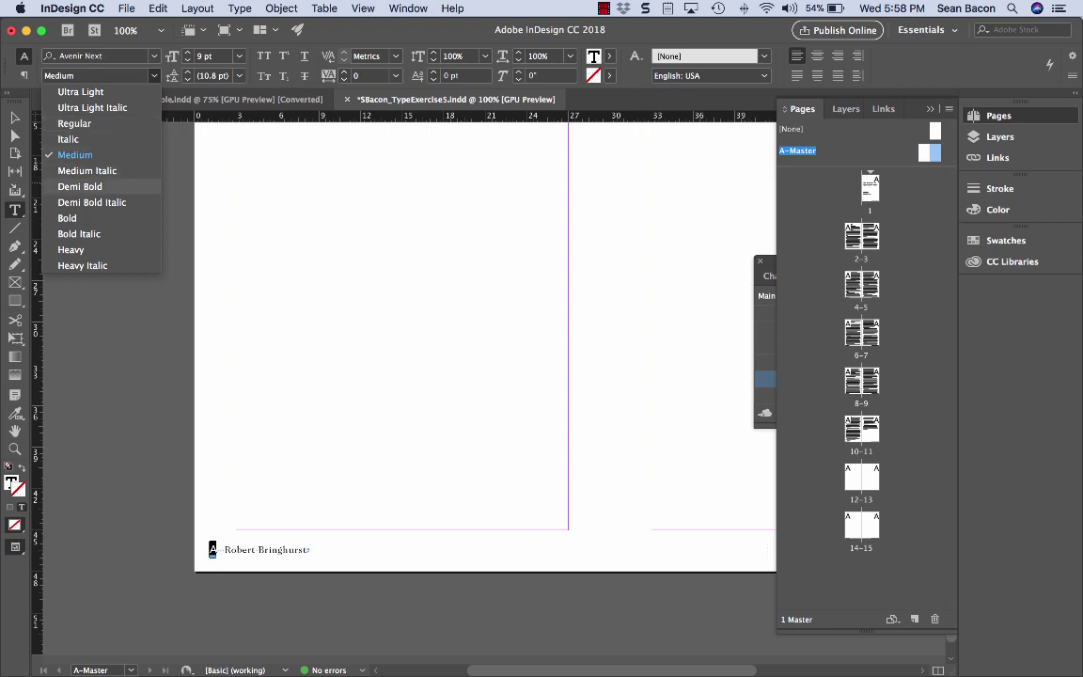
pyautogui.press('Return')
pyautogui.press('Escape')
pyautogui.click(283, 307)
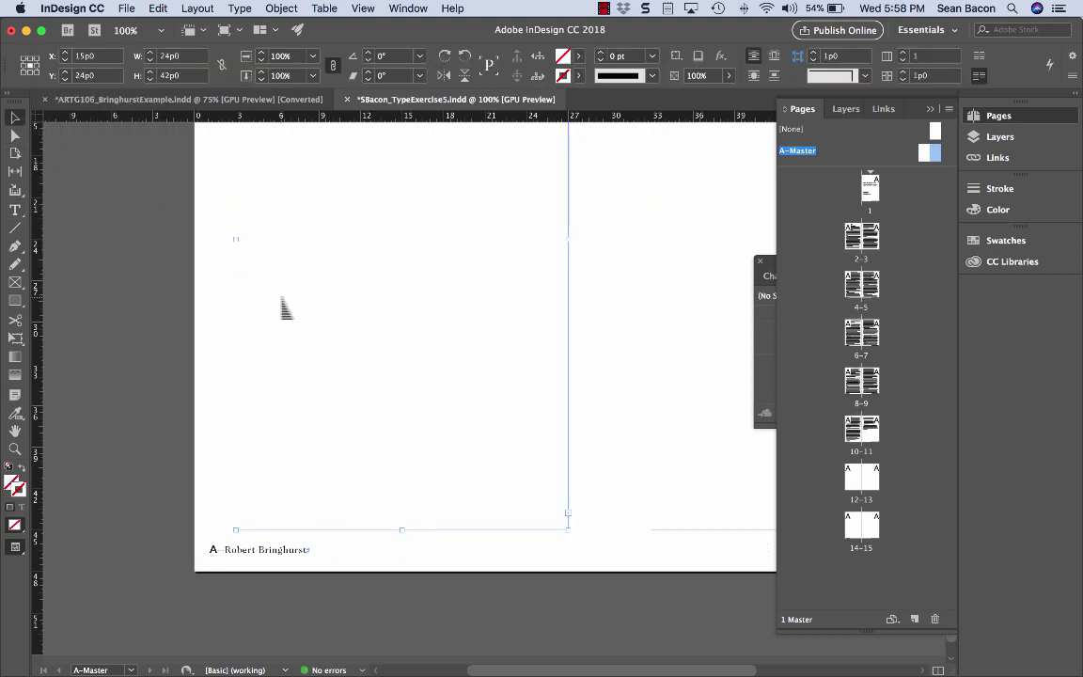
# - Examine the footers and page numbers on the spreads of pages 2 to 5
pyautogui.hscroll(5, 283, 308)
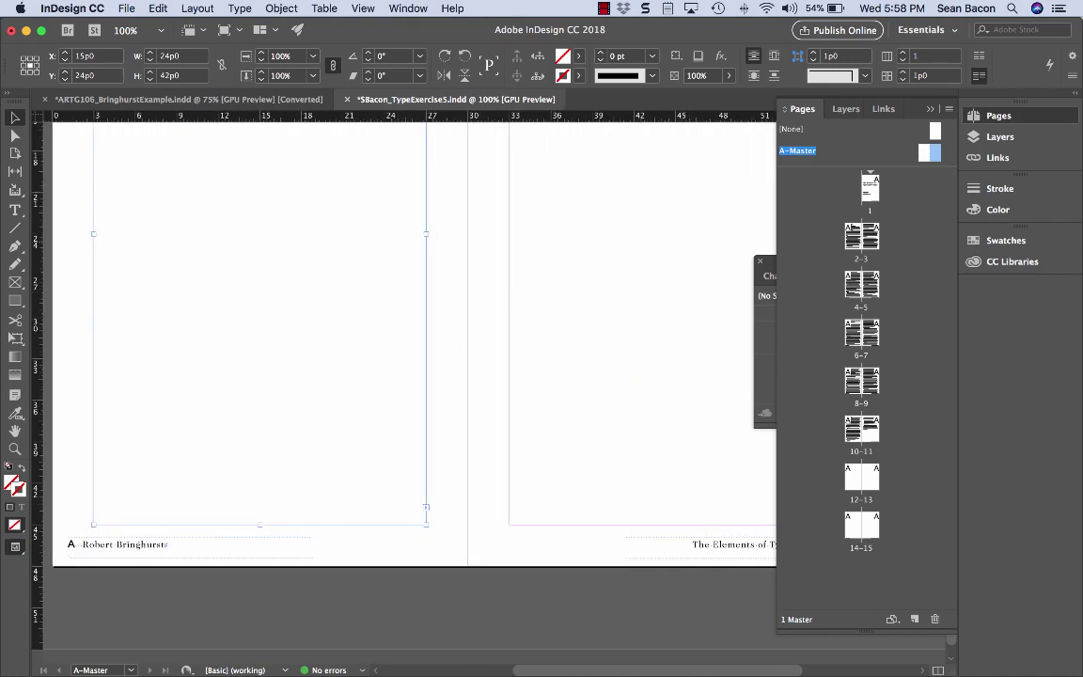
pyautogui.doubleClick(863, 236)
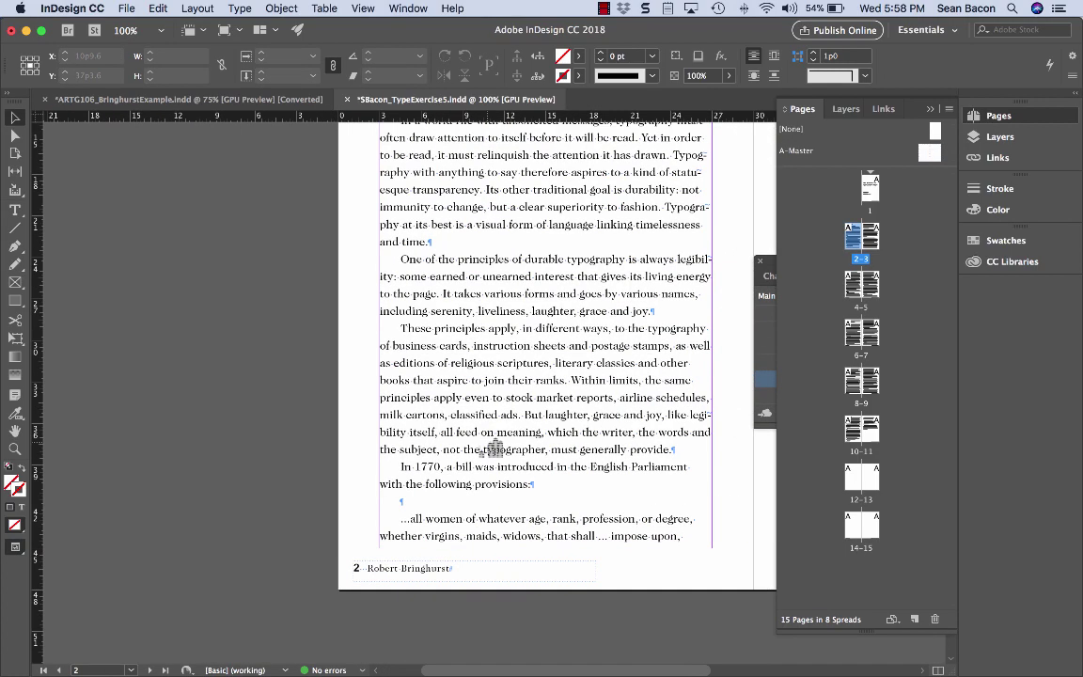
pyautogui.hscroll(10, 494, 446)
pyautogui.scroll(3, 494, 447)
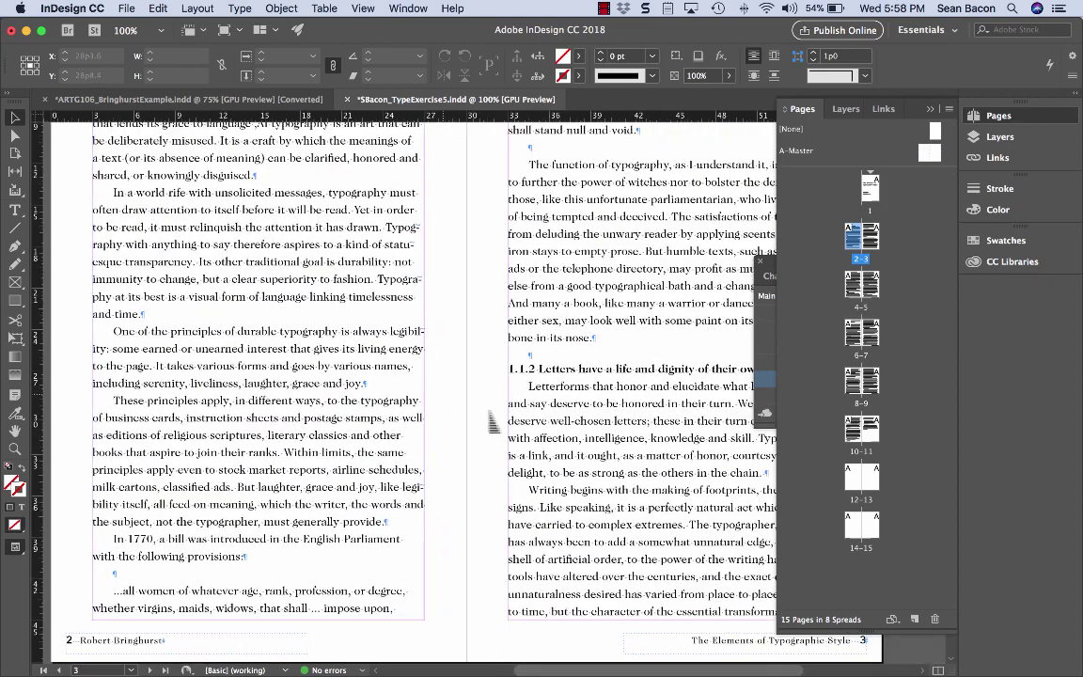
pyautogui.scroll(3, 513, 367)
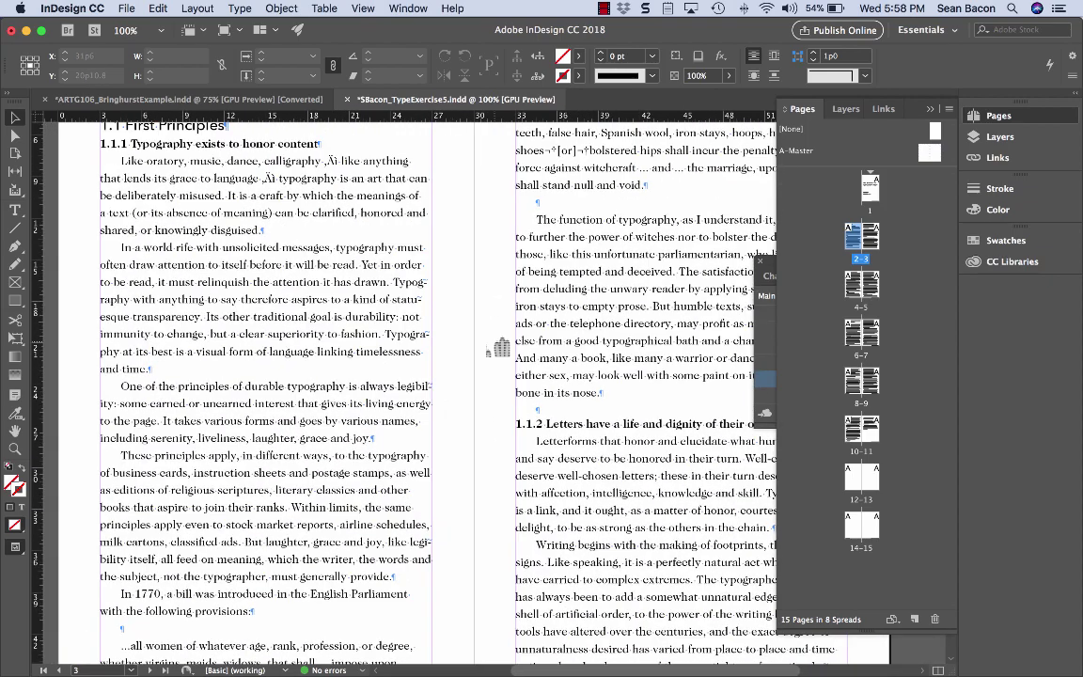
pyautogui.press('super+minus')
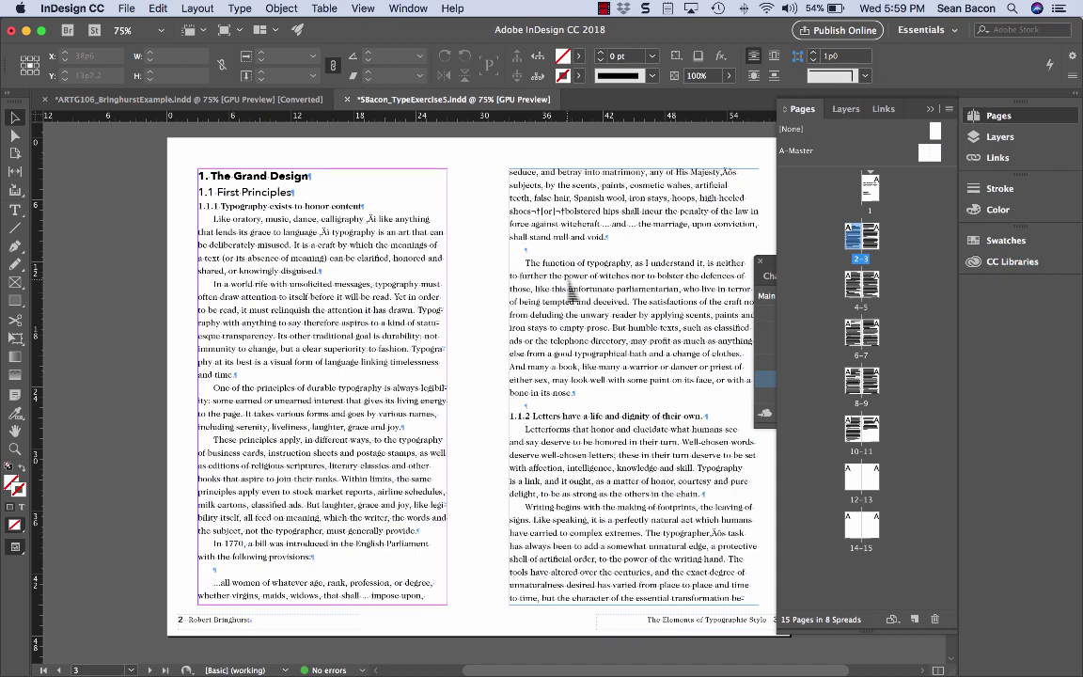
pyautogui.scroll(-10, 569, 292)
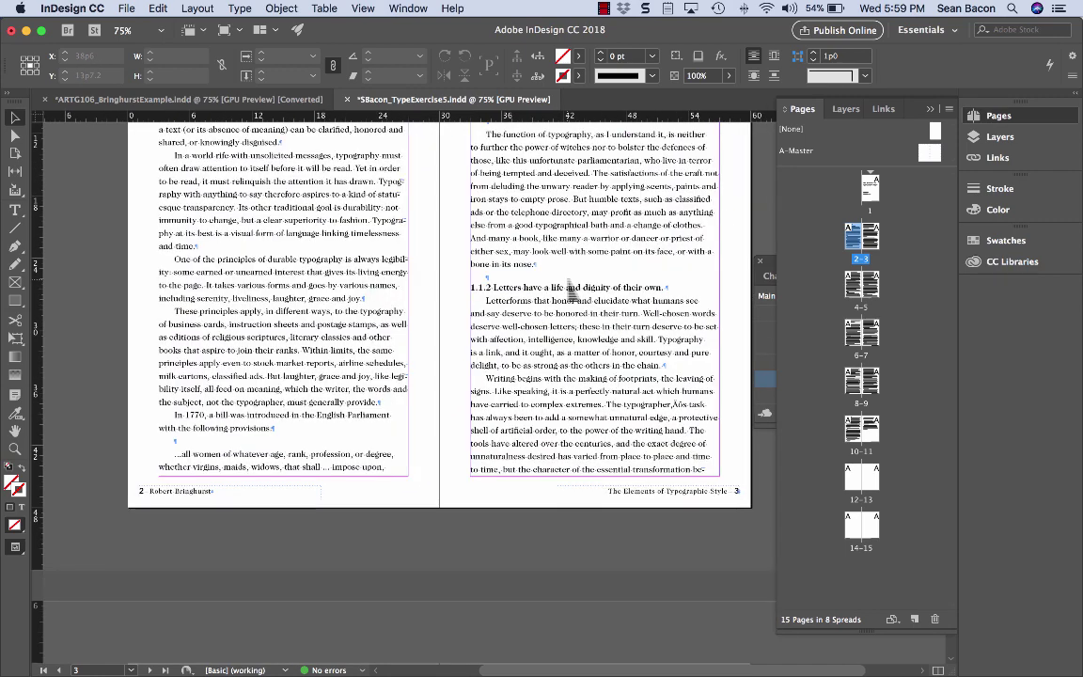
pyautogui.scroll(-8, 570, 293)
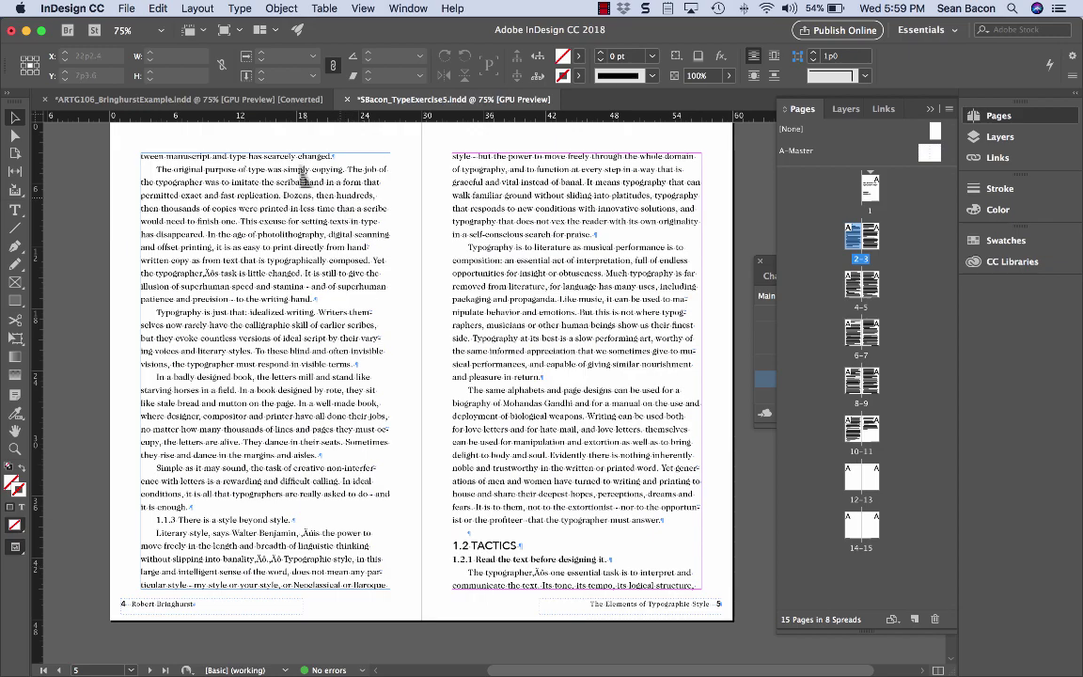
# - Switch to the ARTG106_BringhurstExample document and review its title page, heading styles and footers up to page 5
pyautogui.click(275, 156)
pyautogui.hotkey('ctrl', 'Tab')
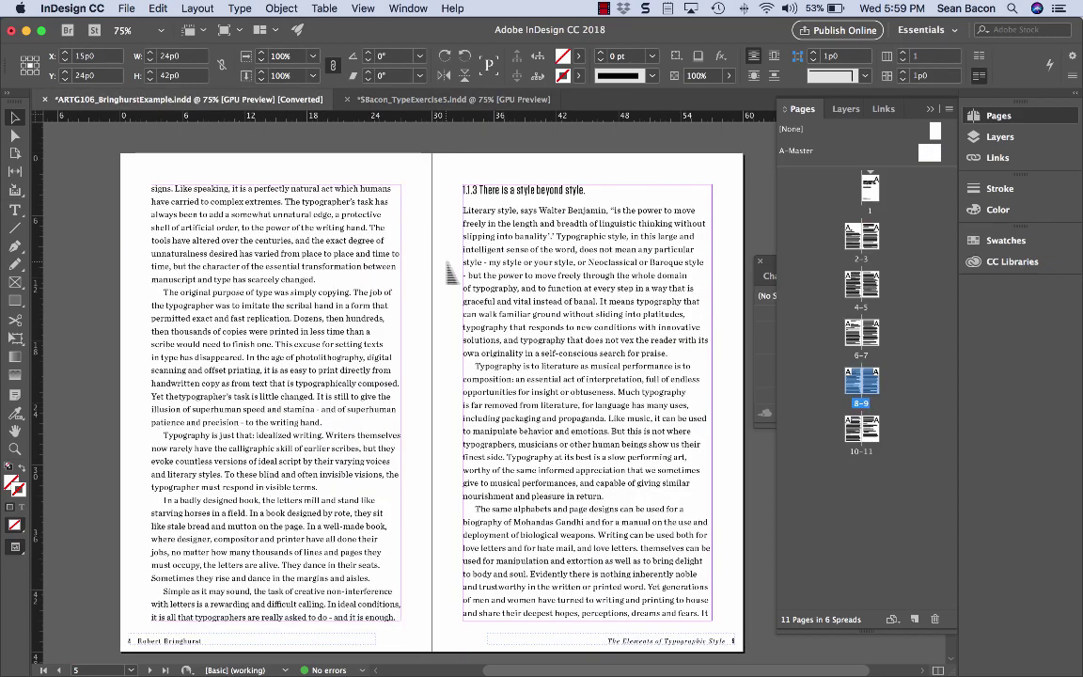
pyautogui.scroll(10, 433, 264)
pyautogui.scroll(10, 450, 274)
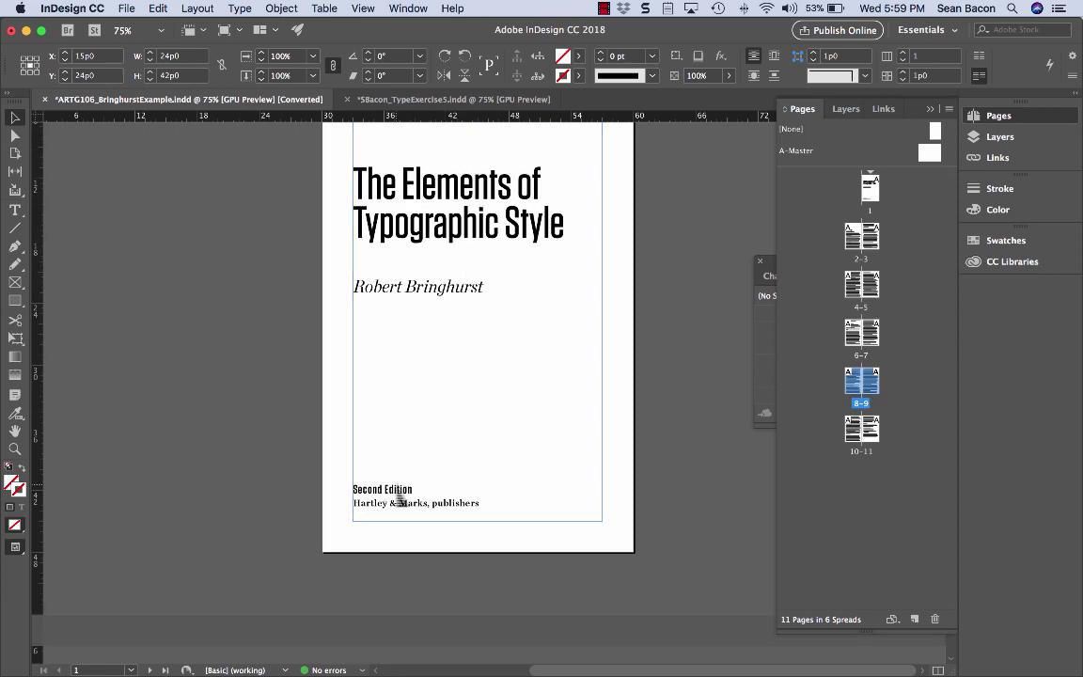
pyautogui.scroll(-5, 406, 491)
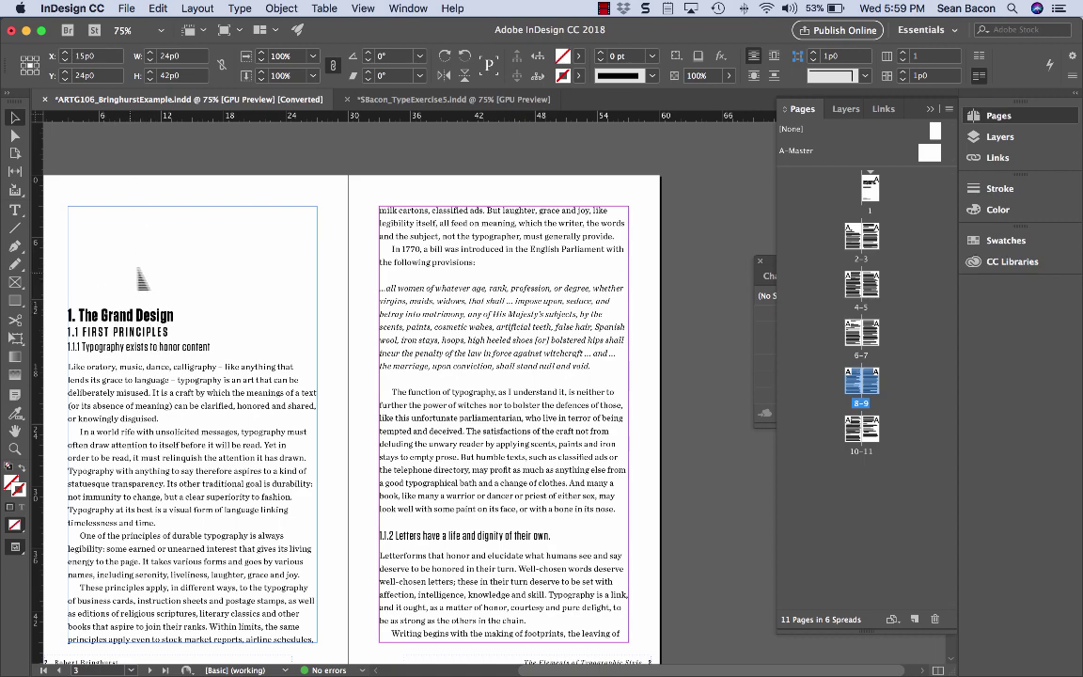
pyautogui.scroll(-3, 147, 247)
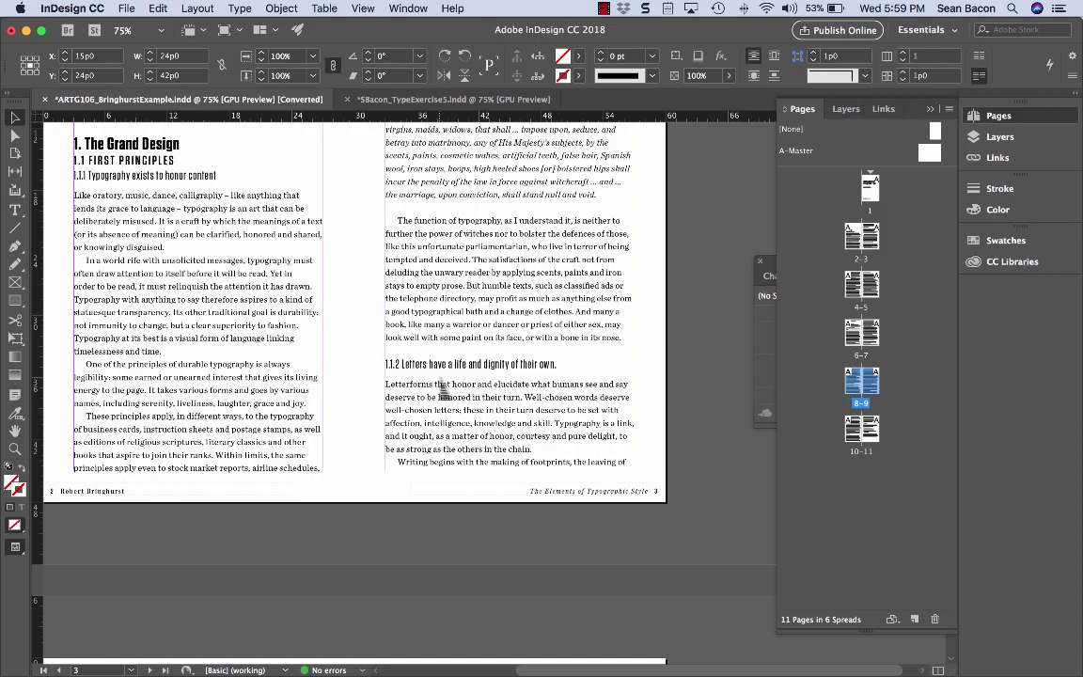
pyautogui.scroll(-10, 442, 388)
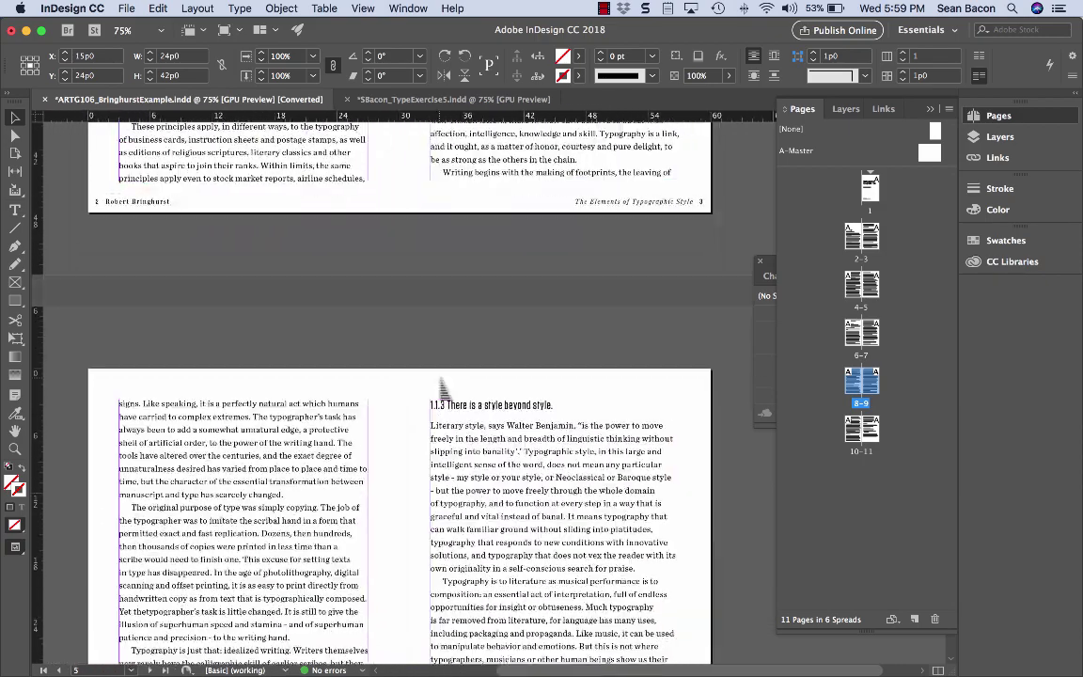
pyautogui.scroll(-5, 442, 387)
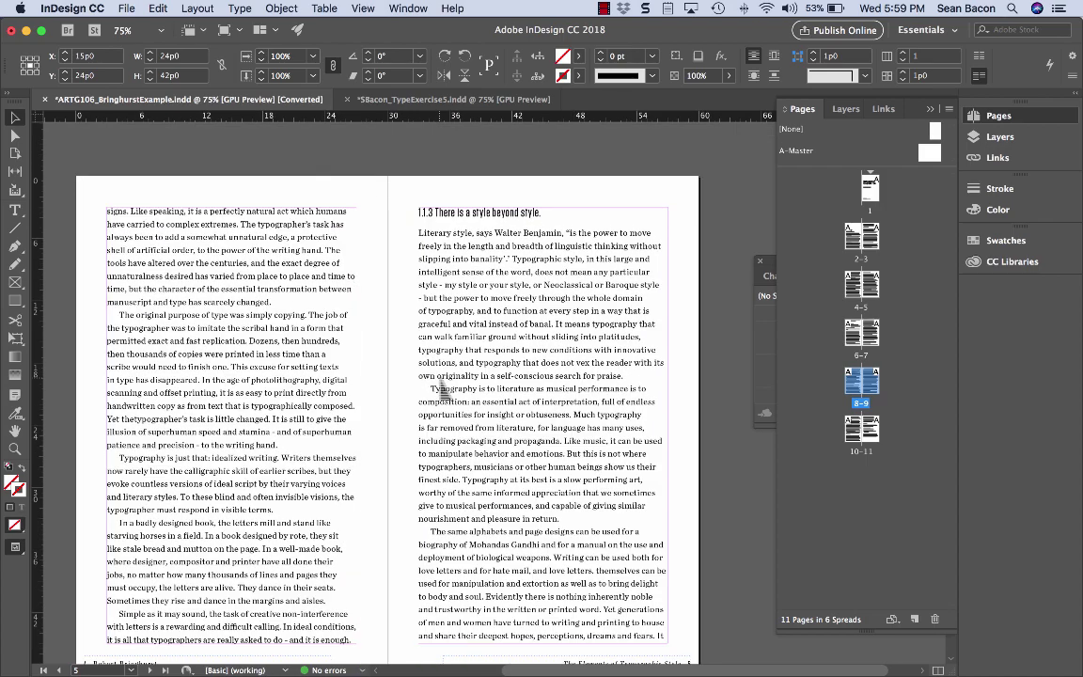
pyautogui.scroll(-1, 442, 390)
pyautogui.scroll(-2, 442, 389)
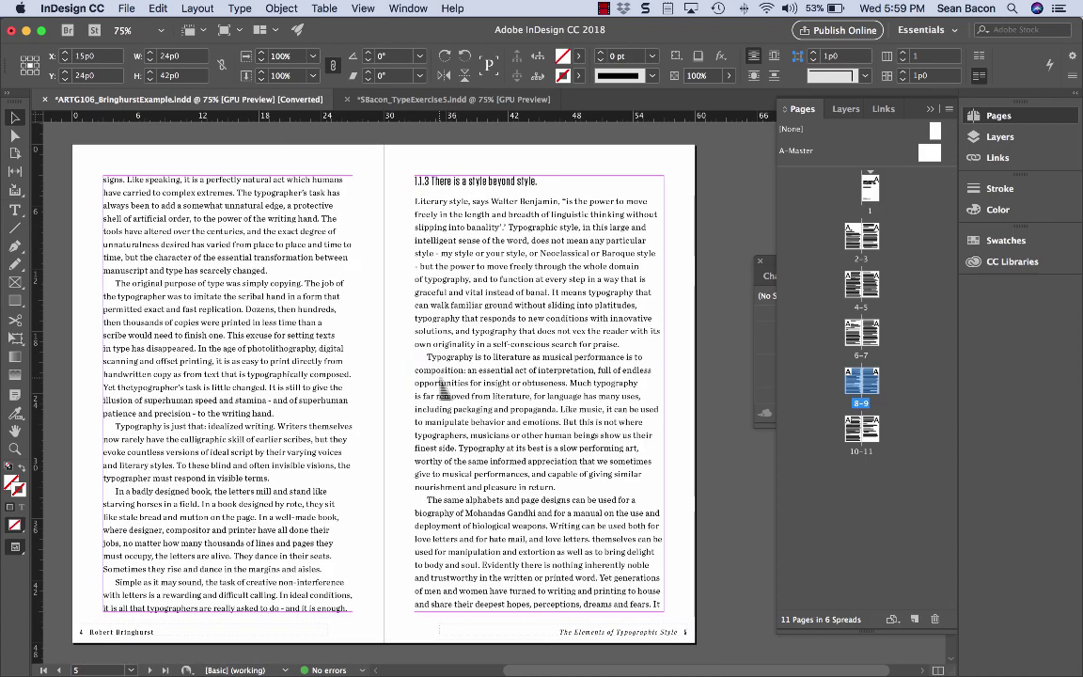
pyautogui.scroll(-1, 442, 390)
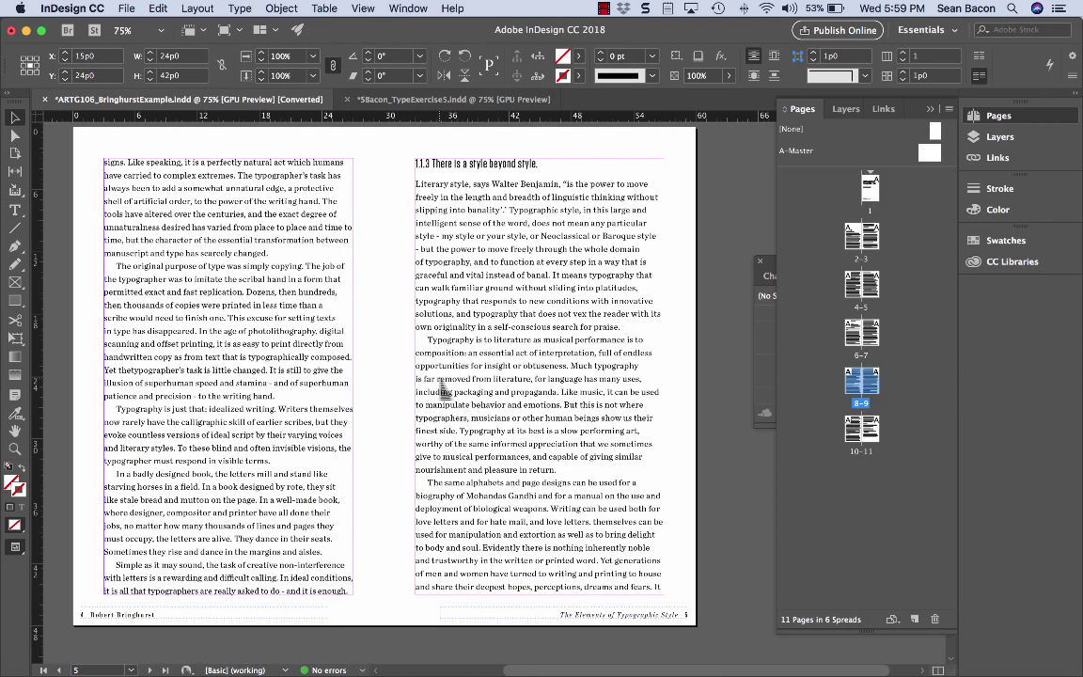
# - Review the example's headings, body text, bullet list and footers on pages 6 to 11
pyautogui.scroll(-10, 442, 389)
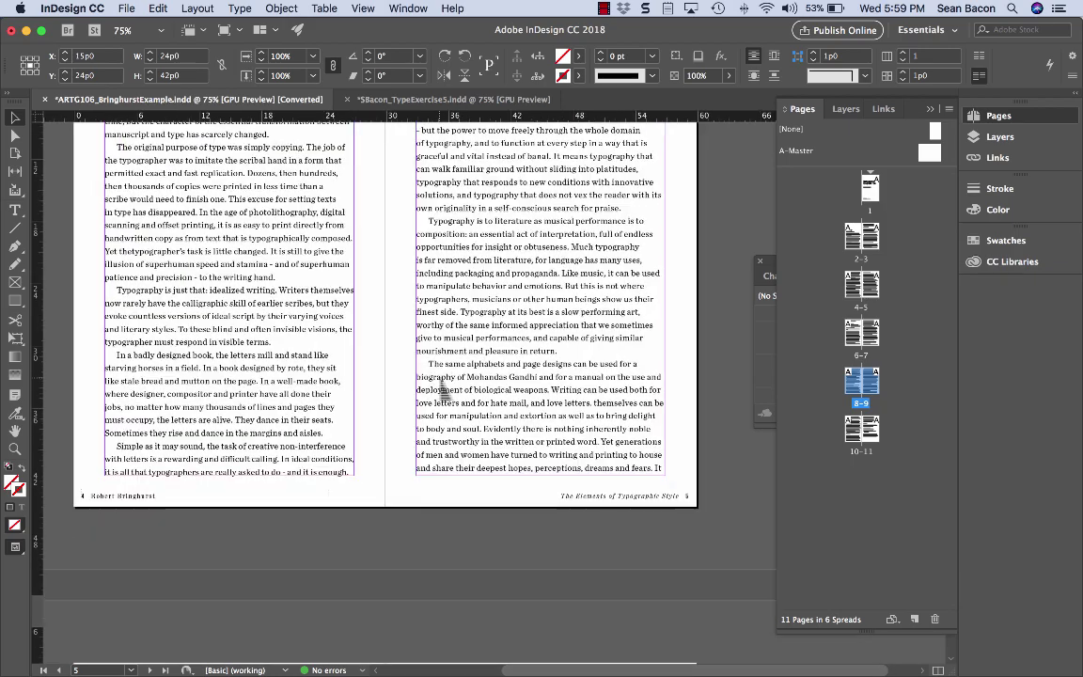
pyautogui.scroll(-9, 442, 389)
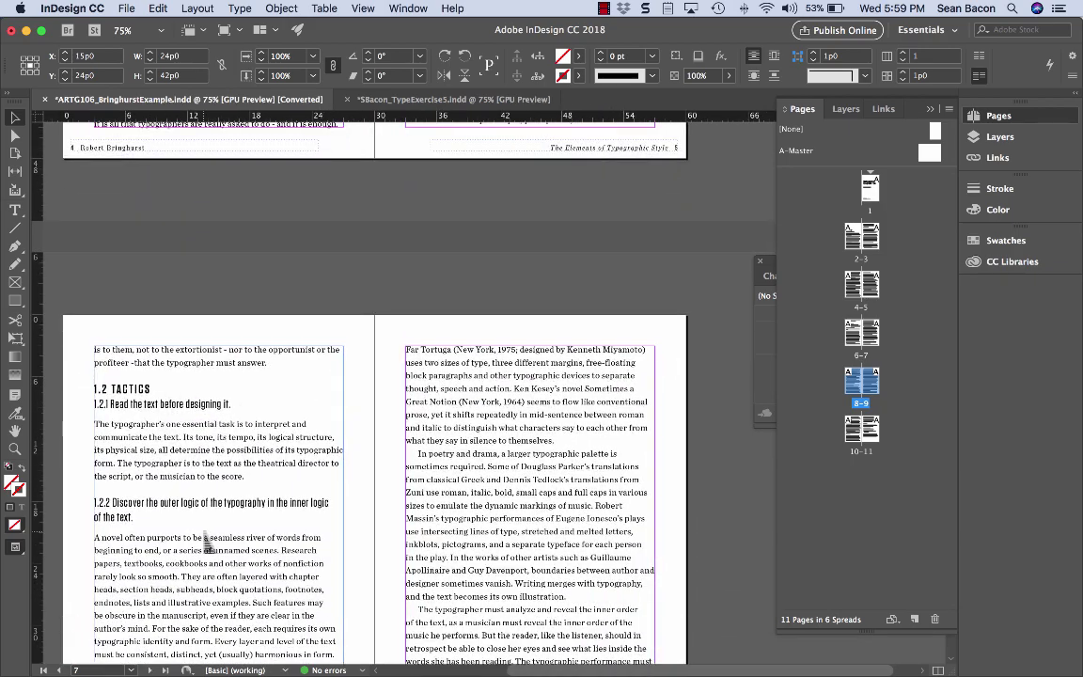
pyautogui.scroll(-1, 207, 544)
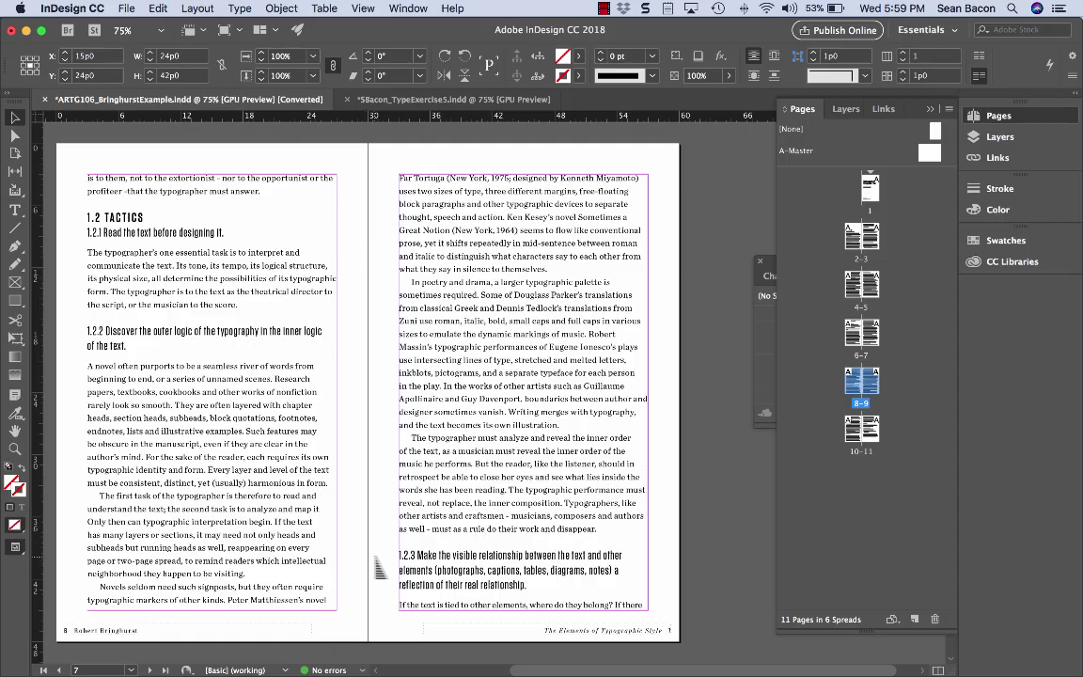
pyautogui.scroll(-11, 378, 568)
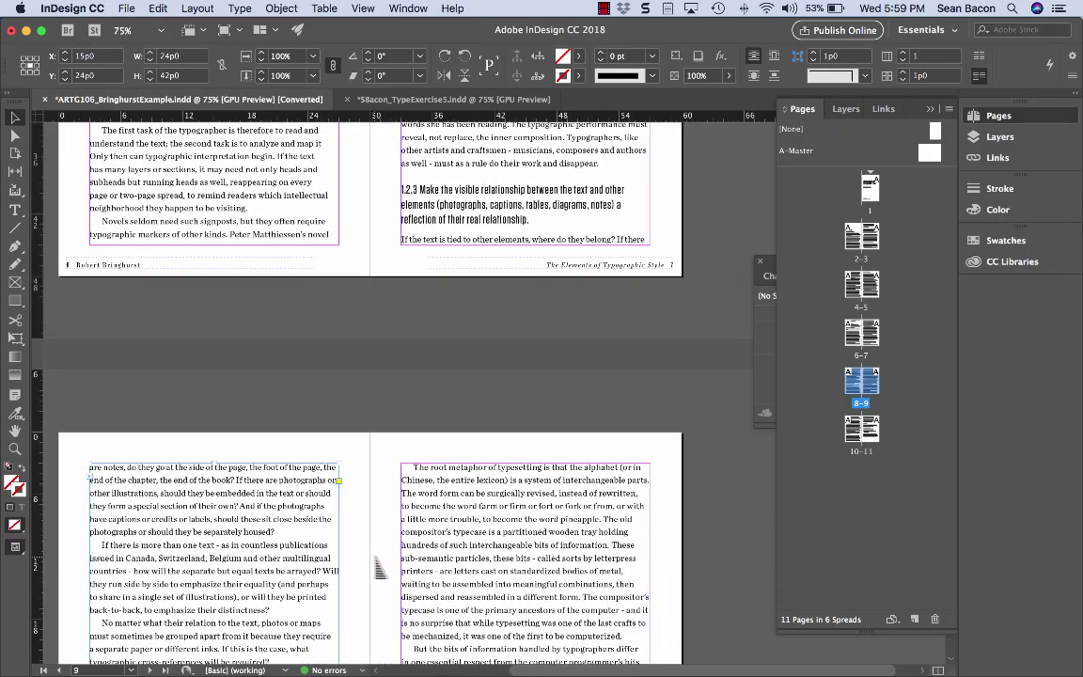
pyautogui.scroll(-12, 378, 568)
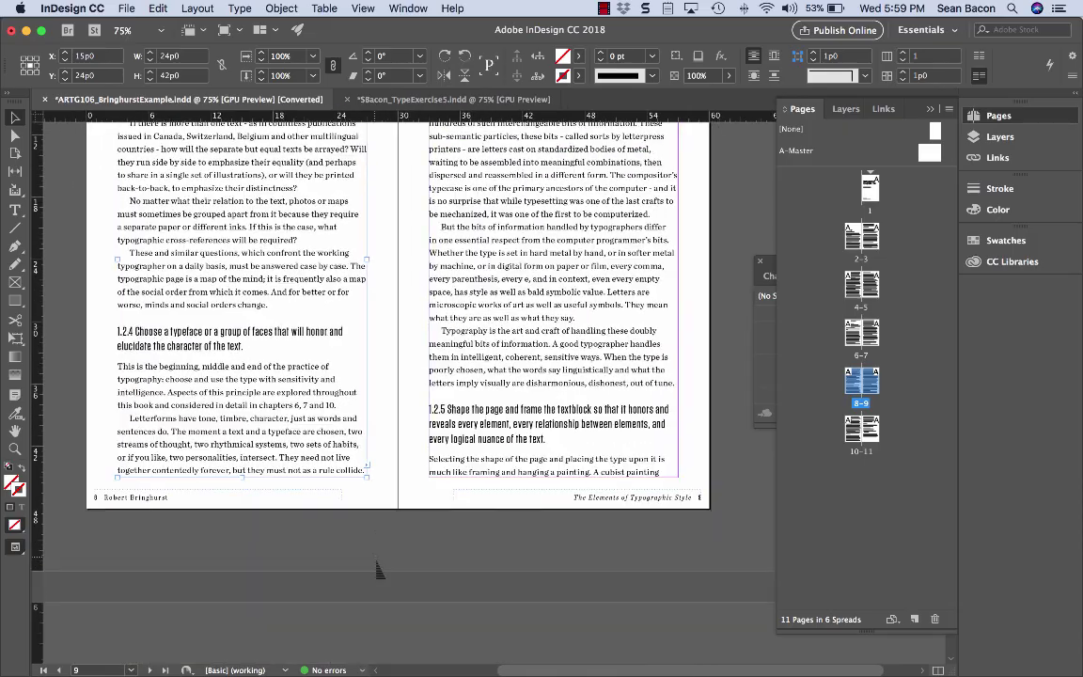
pyautogui.scroll(-14, 378, 568)
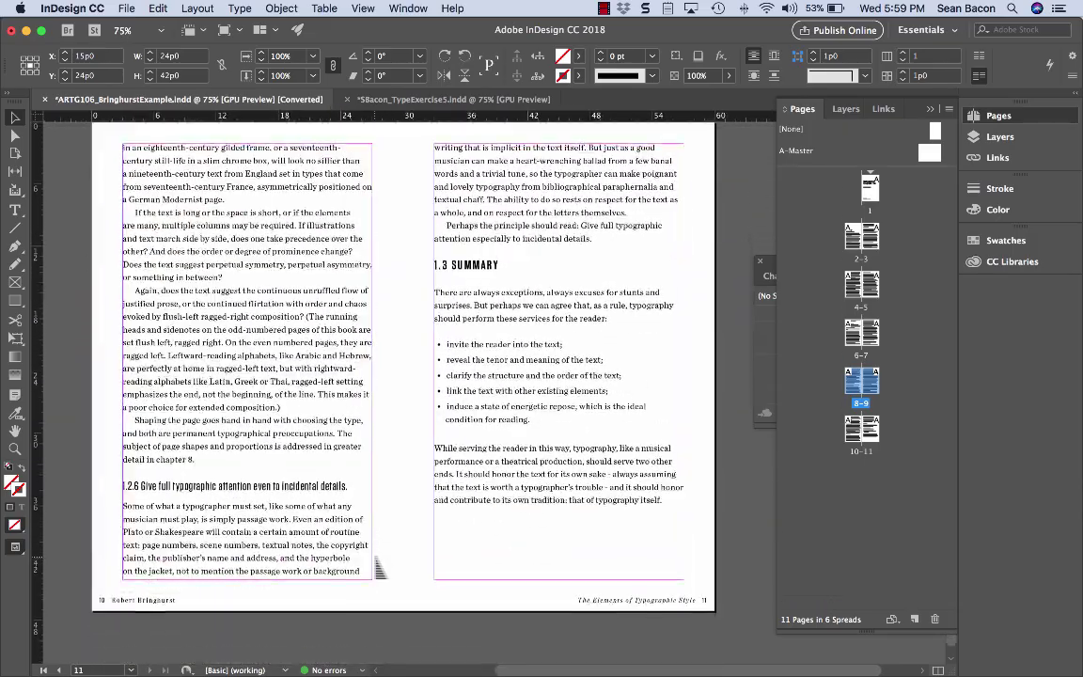
pyautogui.scroll(-1, 378, 568)
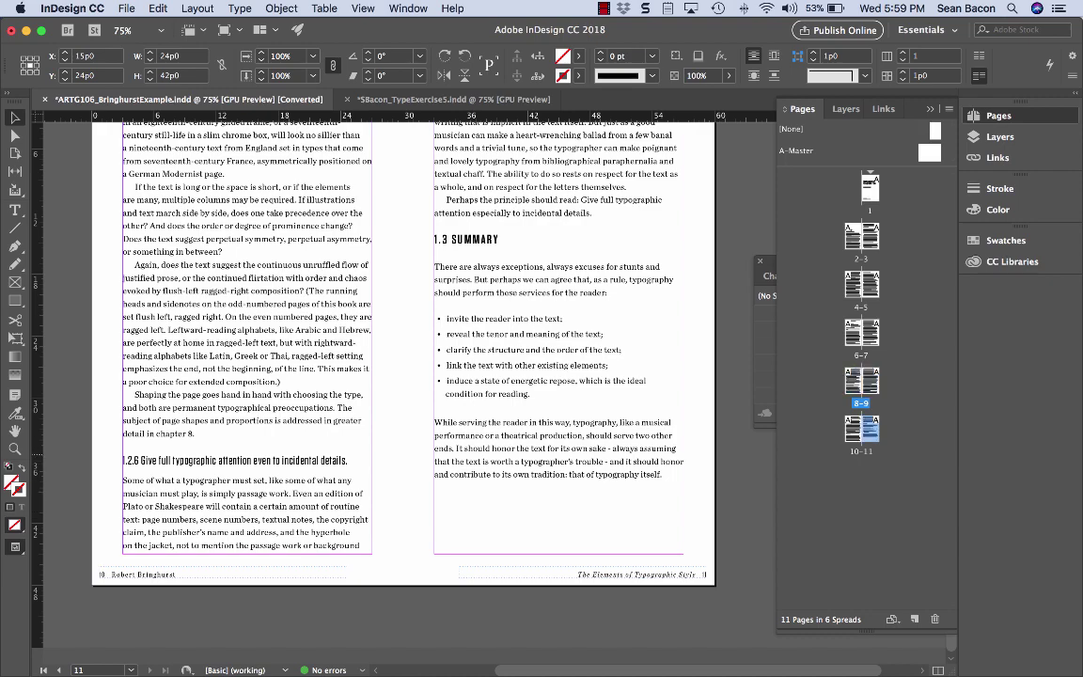
pyautogui.scroll(7, 702, 436)
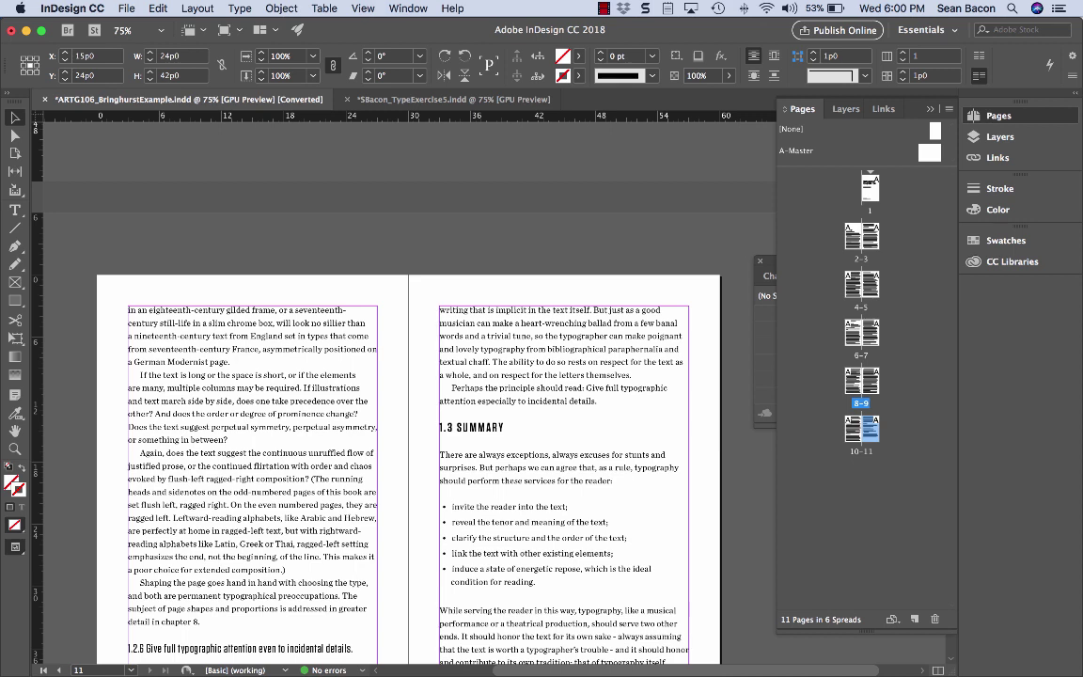
# - Begin a PDF export of the example to the Desktop, with the user's initial and surname plus "_TypeExercise5" as the file name
pyautogui.click(126, 9)
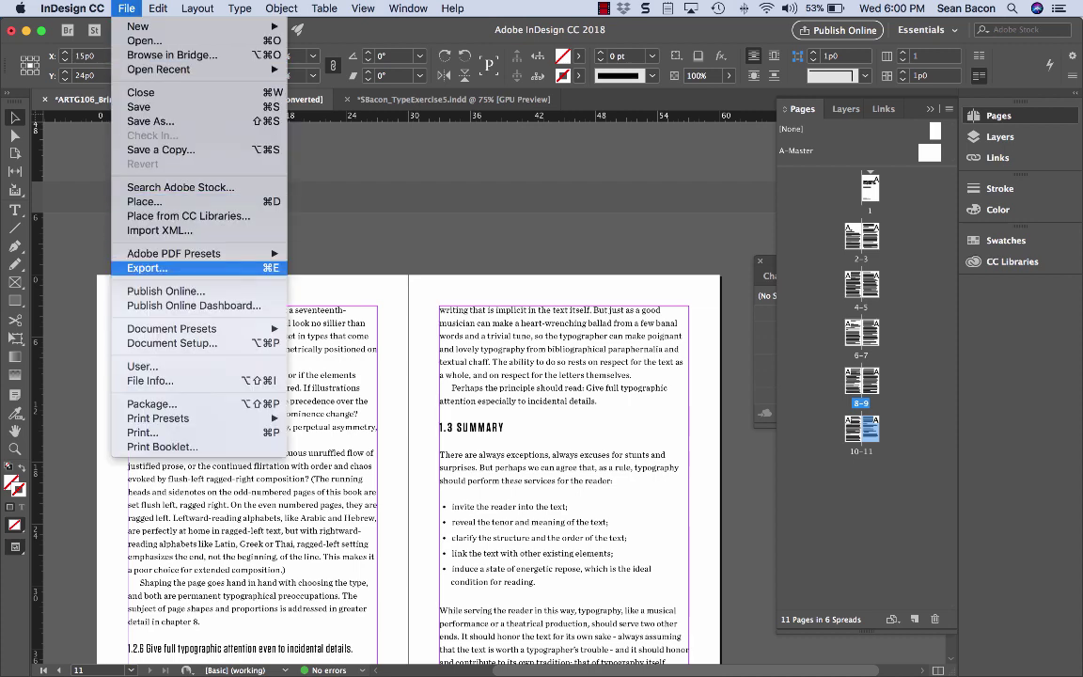
pyautogui.click(148, 268)
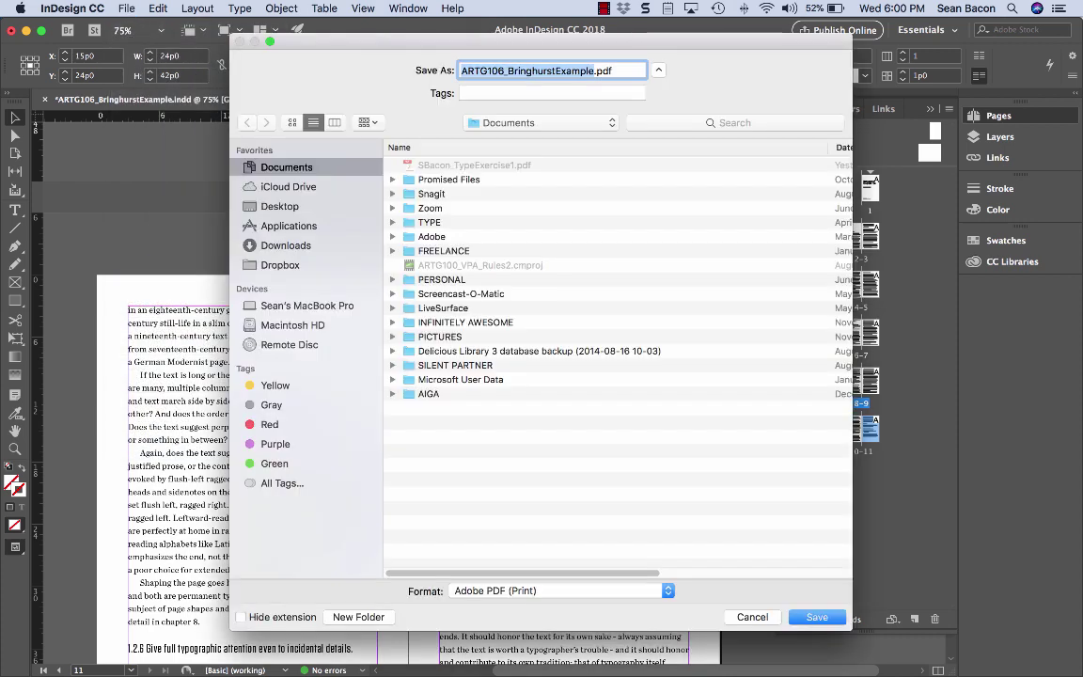
pyautogui.write('SBacon')
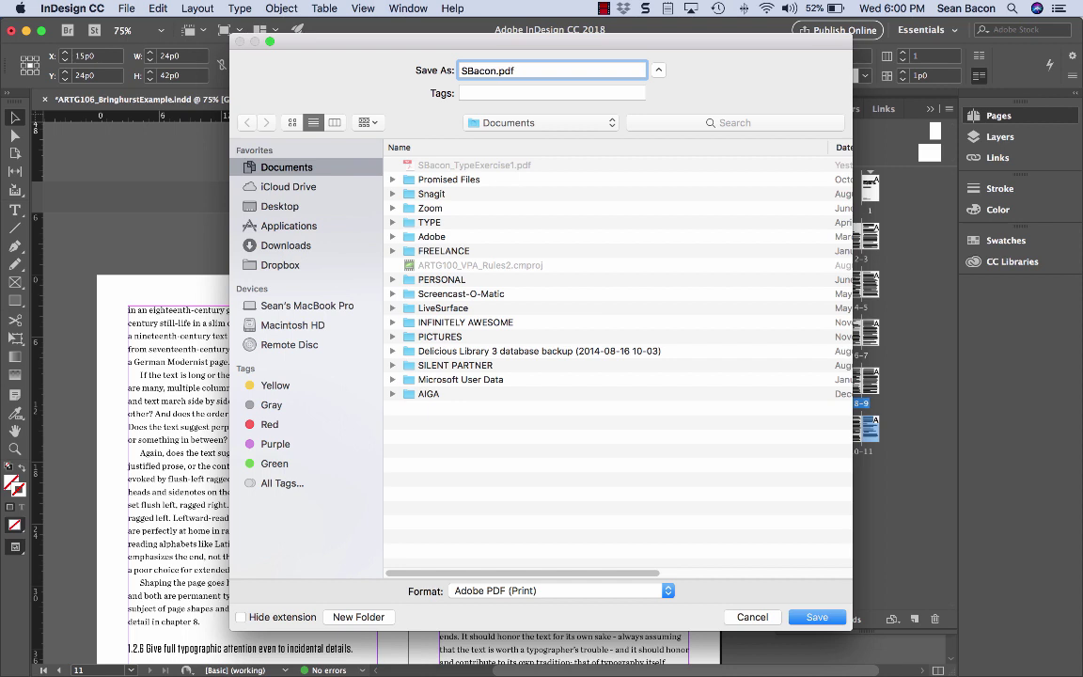
pyautogui.write('_TypeExercise5')
pyautogui.click(279, 206)
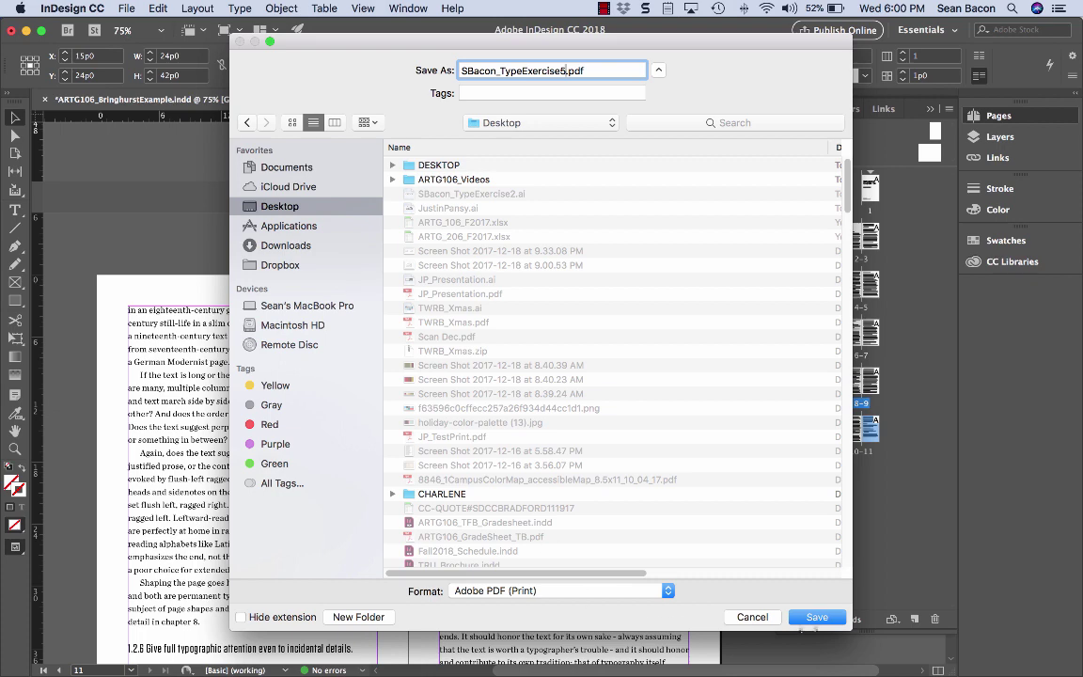
# - Export all pages to the PDF as spreads
pyautogui.press('Return')
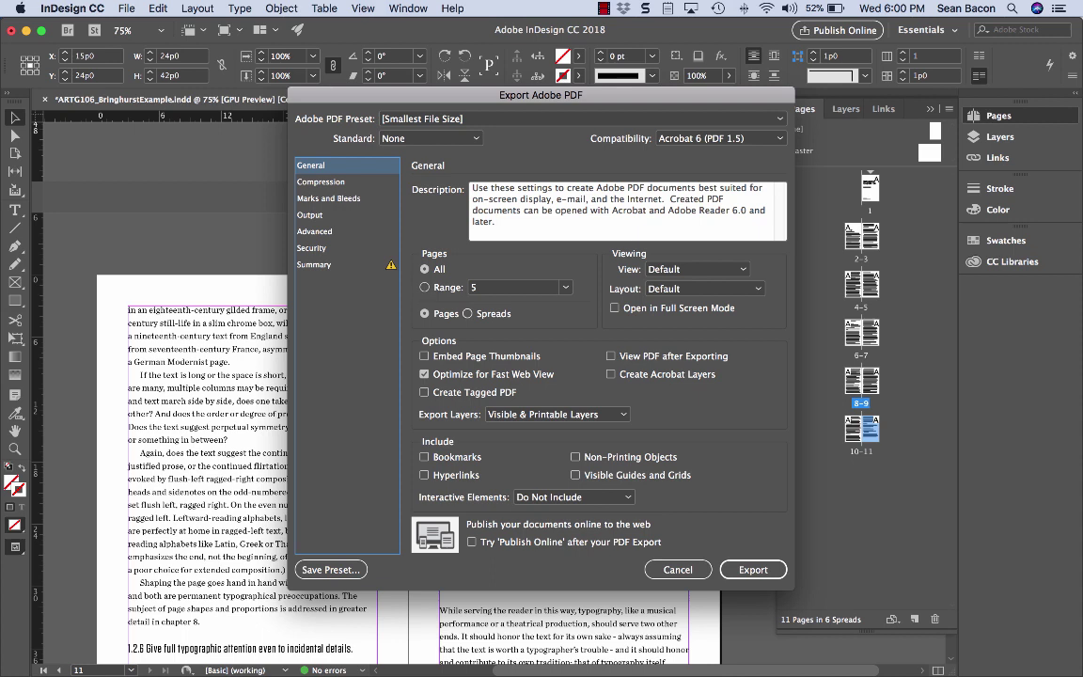
pyautogui.click(467, 314)
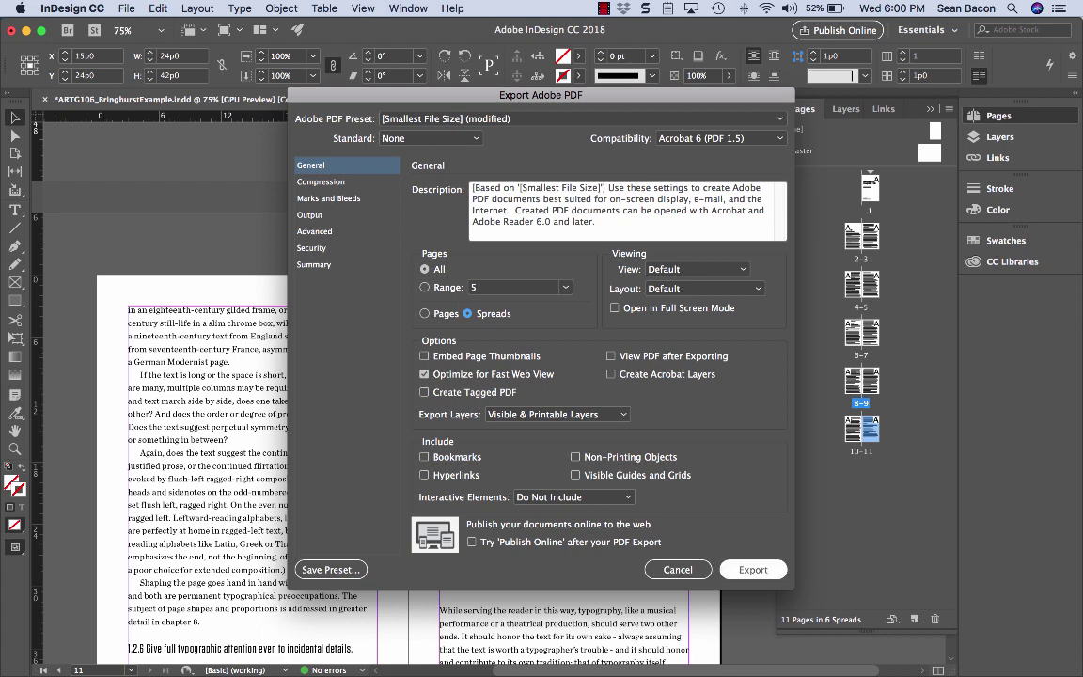
pyautogui.click(754, 570)
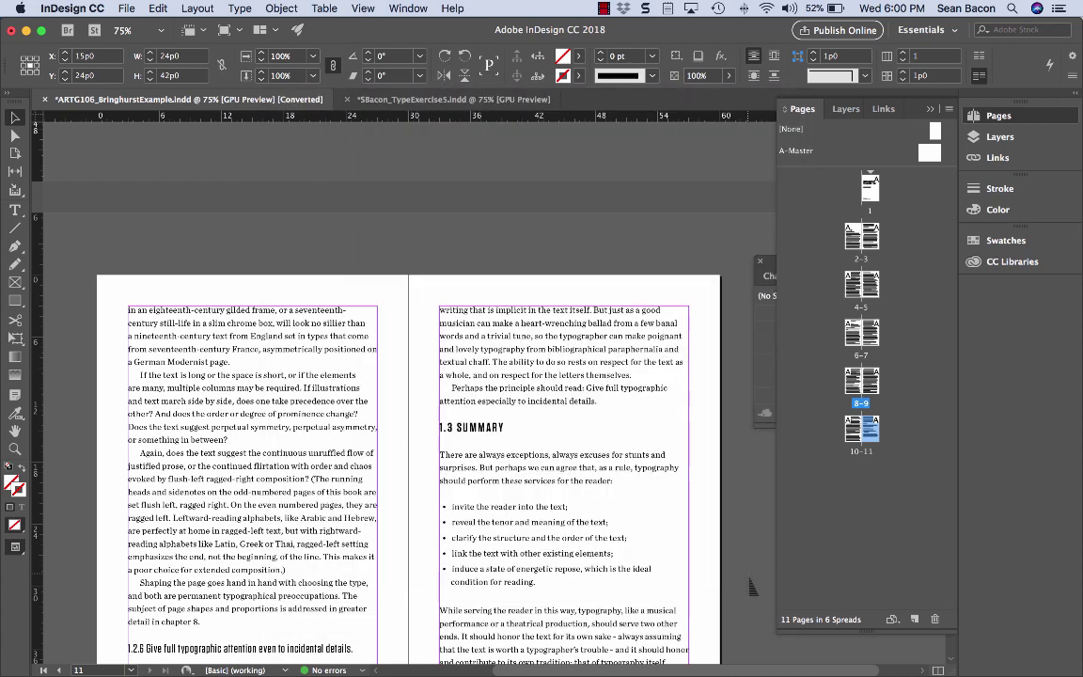